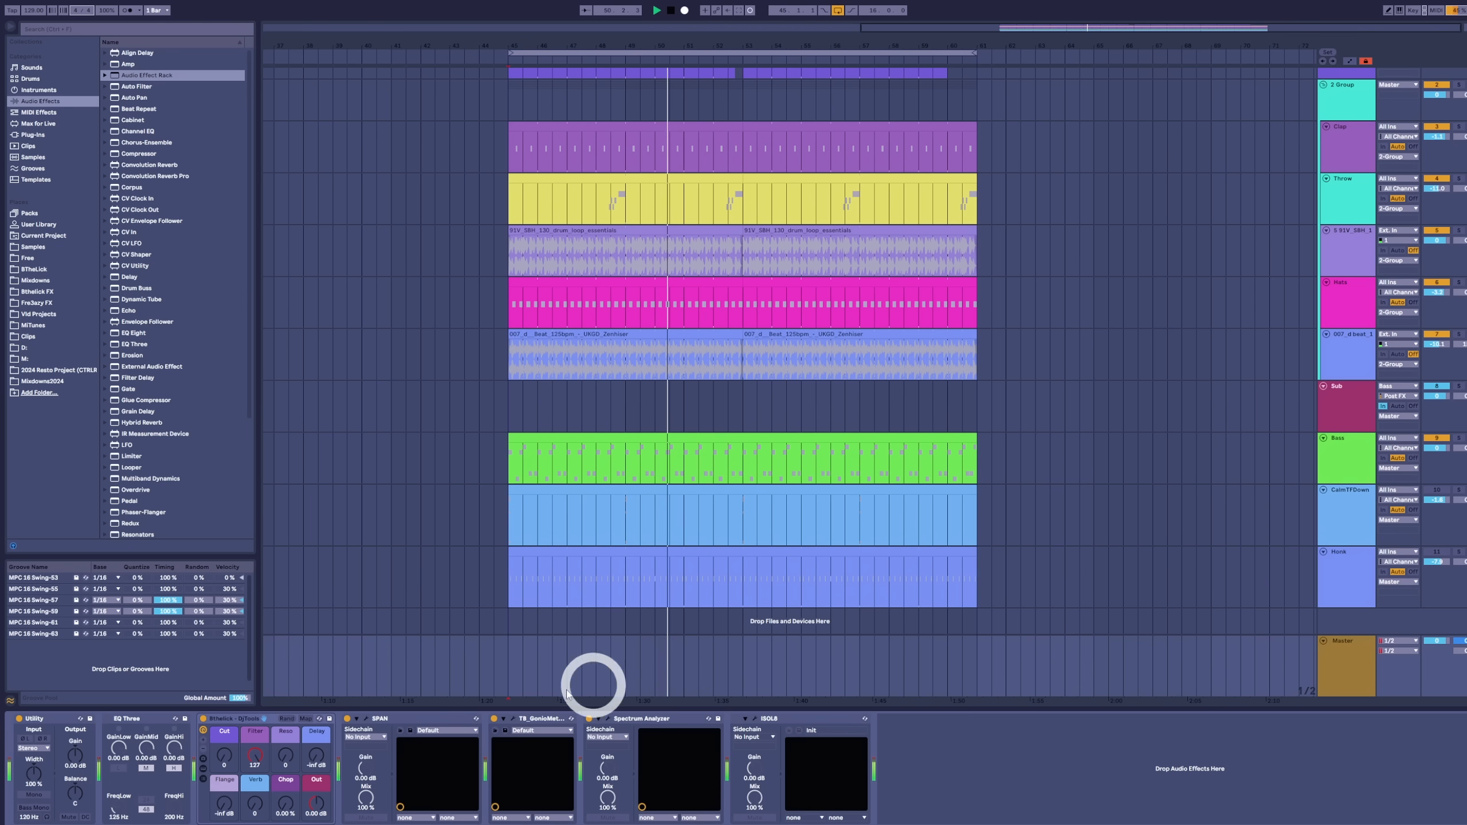
Step: Examine the master output's frequency balance in SPAN and briefly in the Reflex Spectrum Analyzer
click(363, 719)
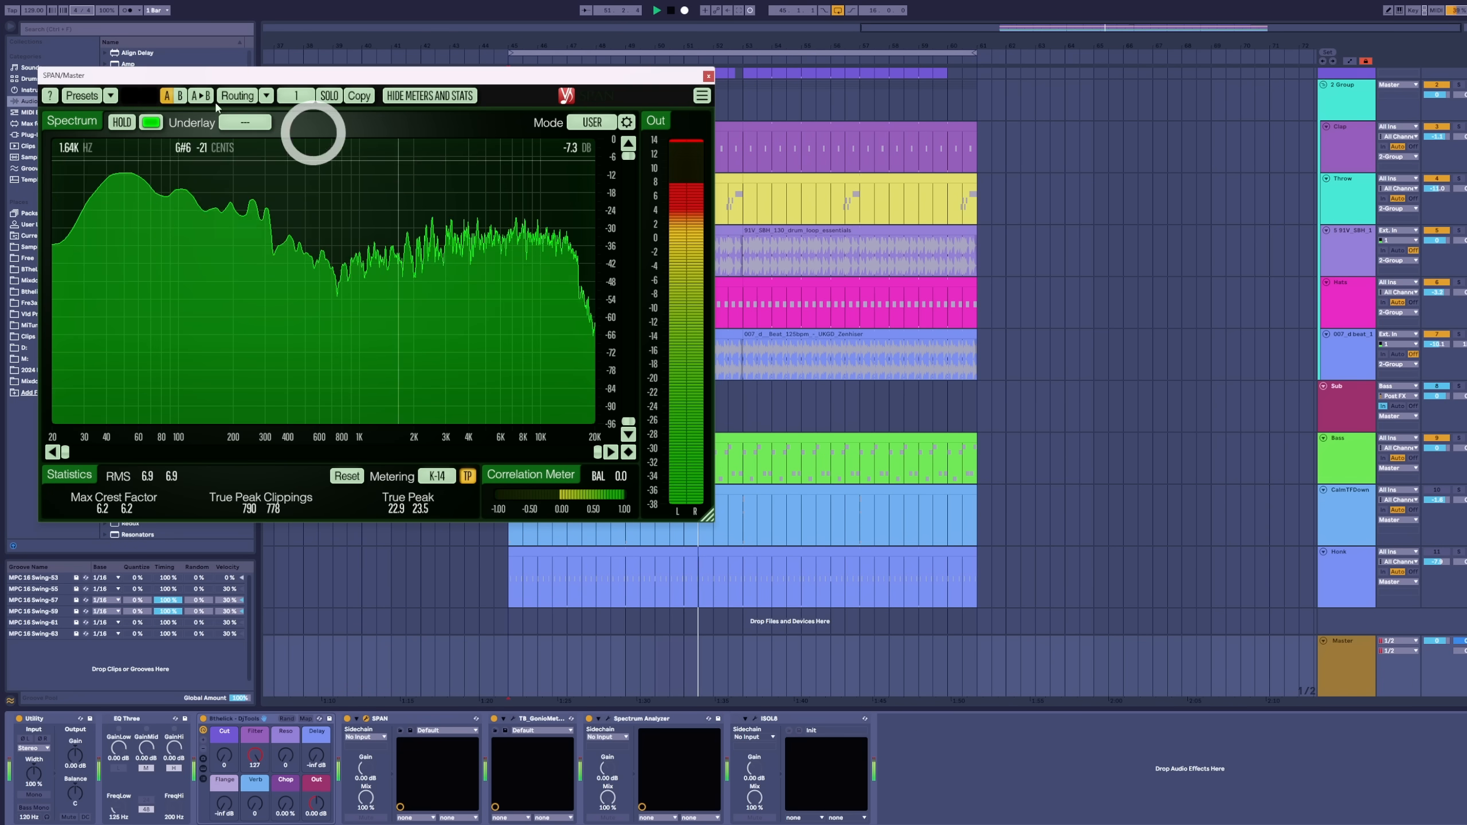
drag(395, 75, 459, 158)
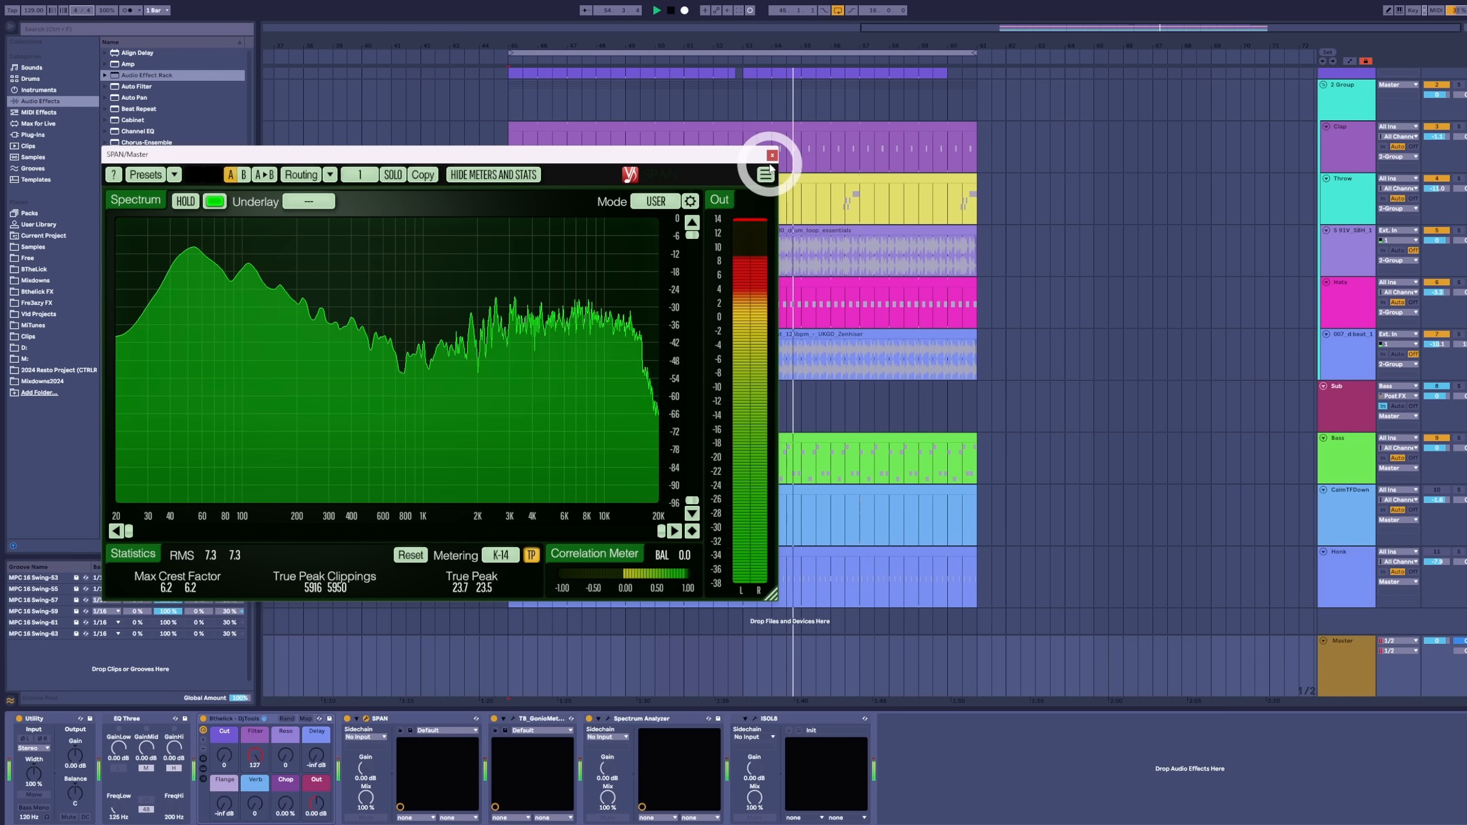
click(1307, 664)
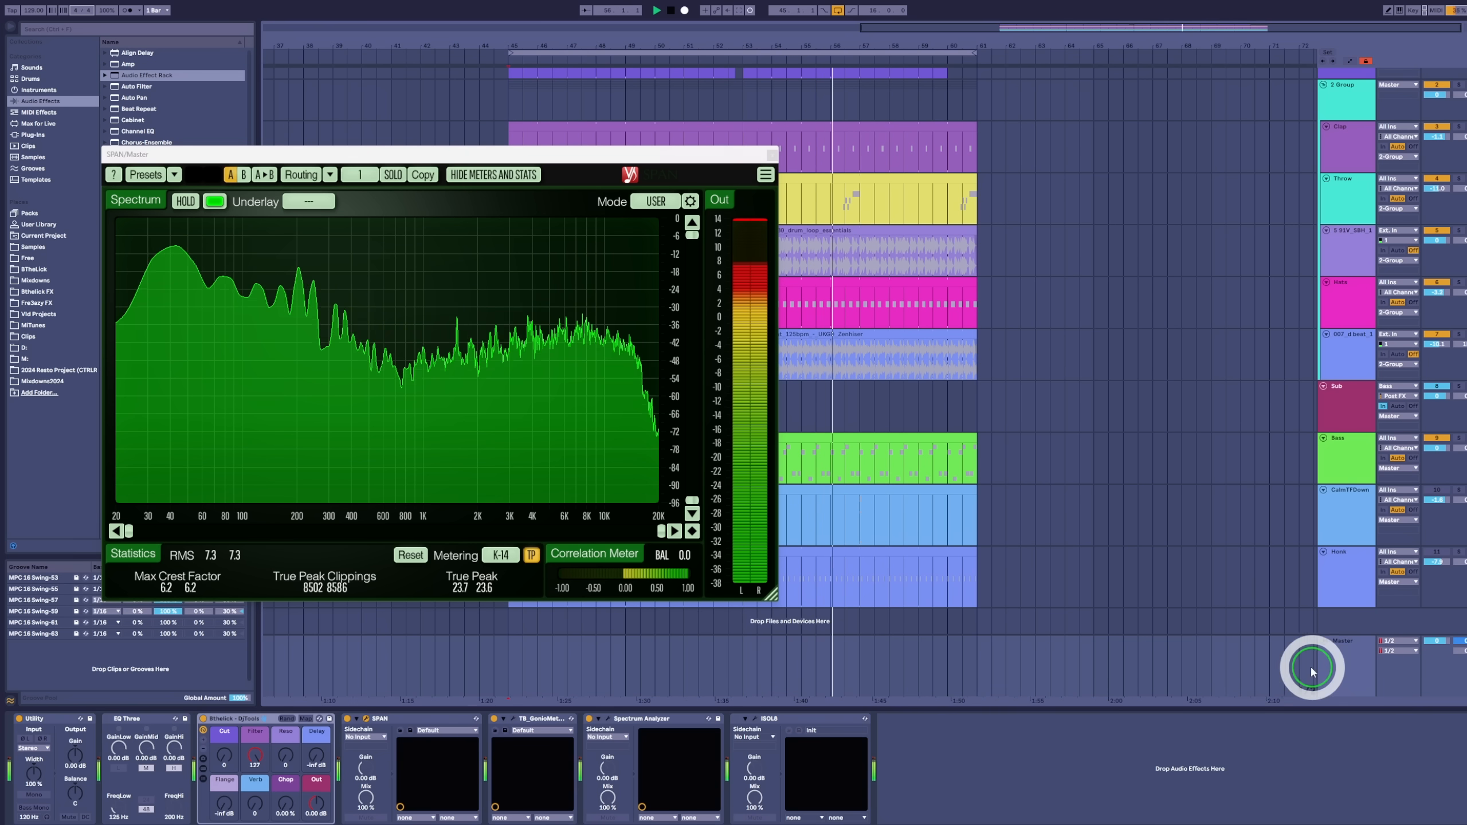
click(606, 719)
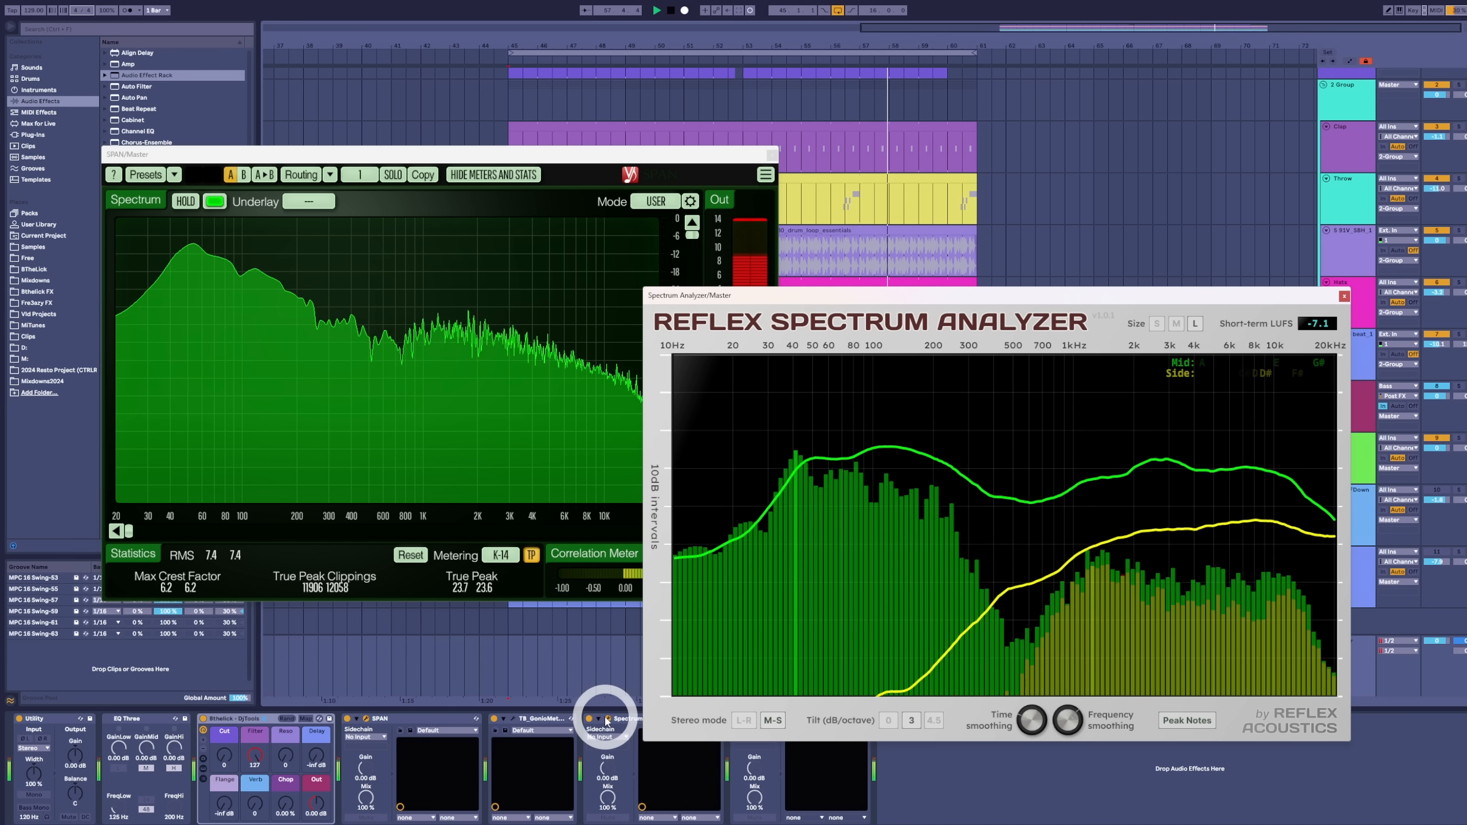
click(606, 718)
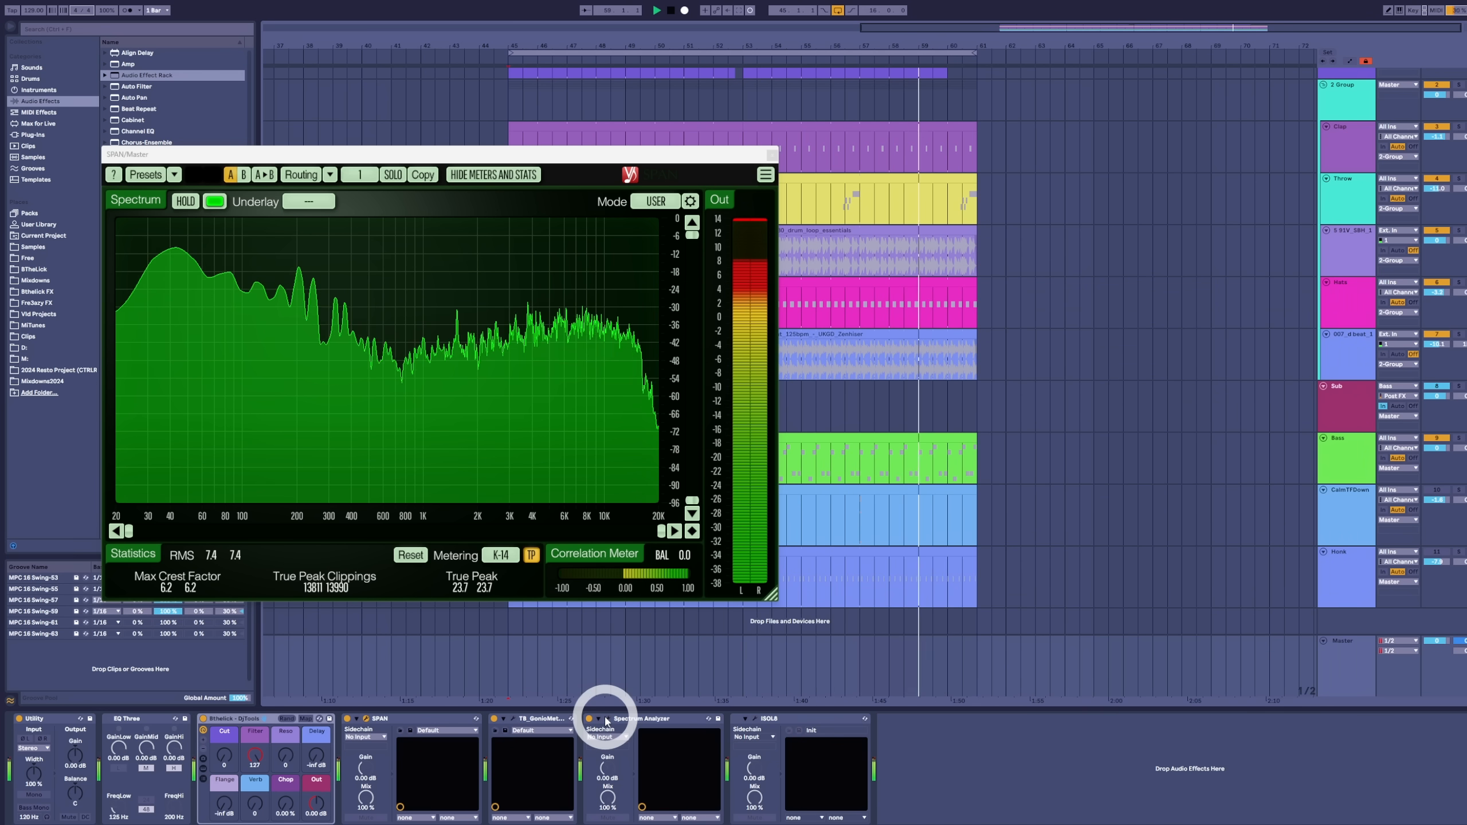
Step: Enlarge the Session View mixer's level meters and move the SPAN window clear of them to examine the channel levels
key(Tab)
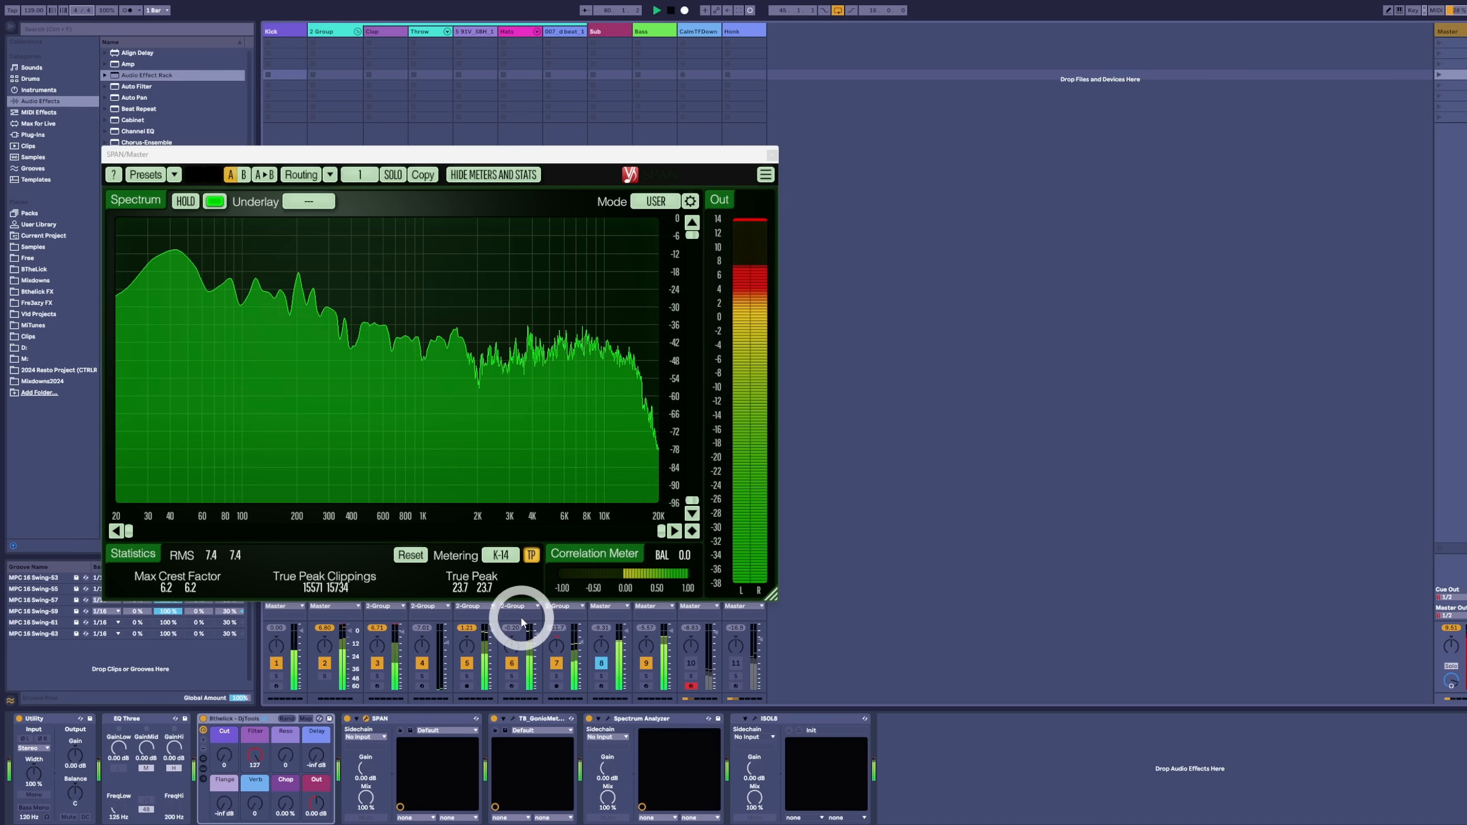
drag(520, 621, 535, 397)
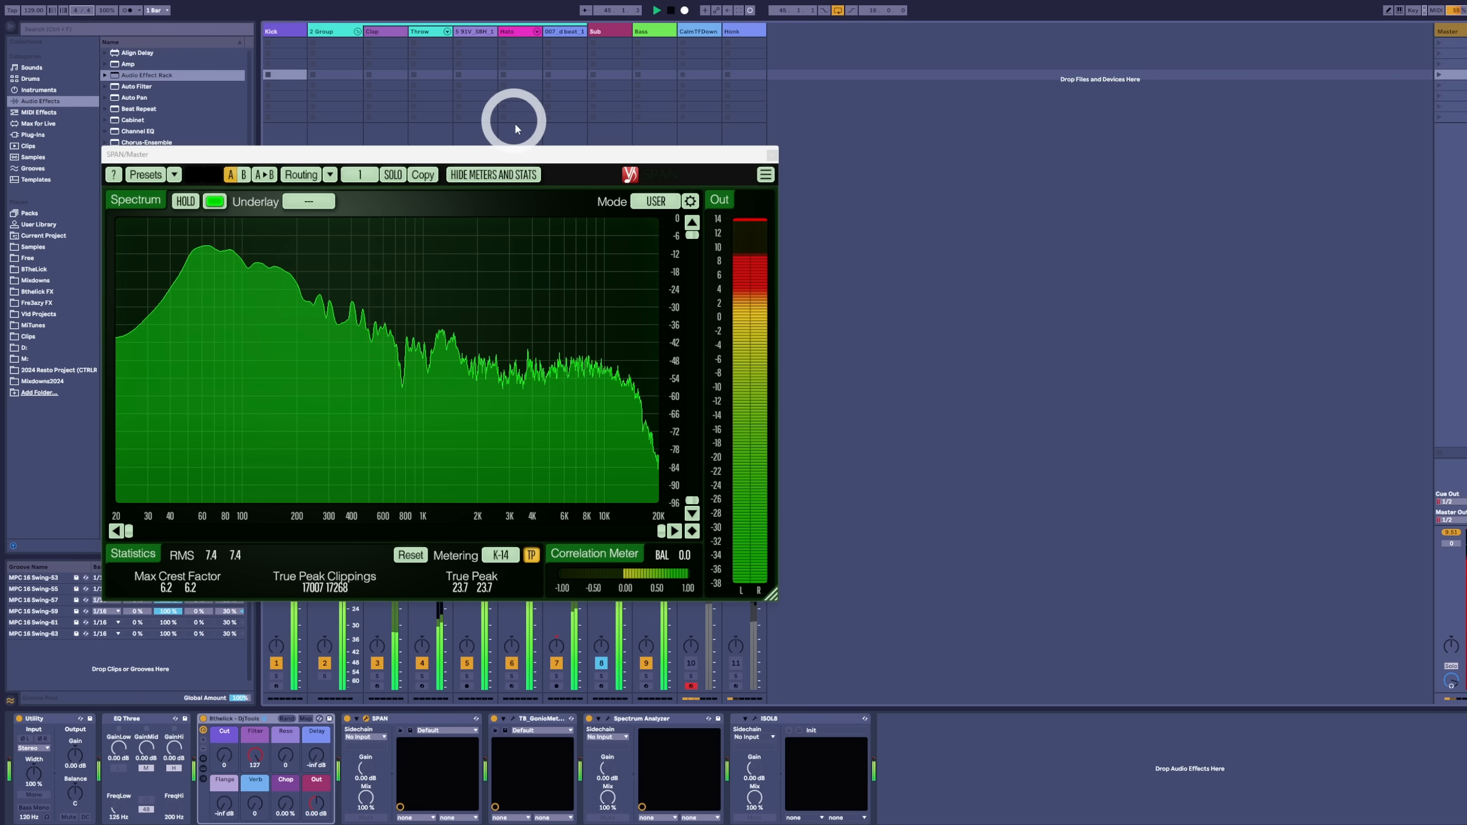
drag(525, 154, 710, 33)
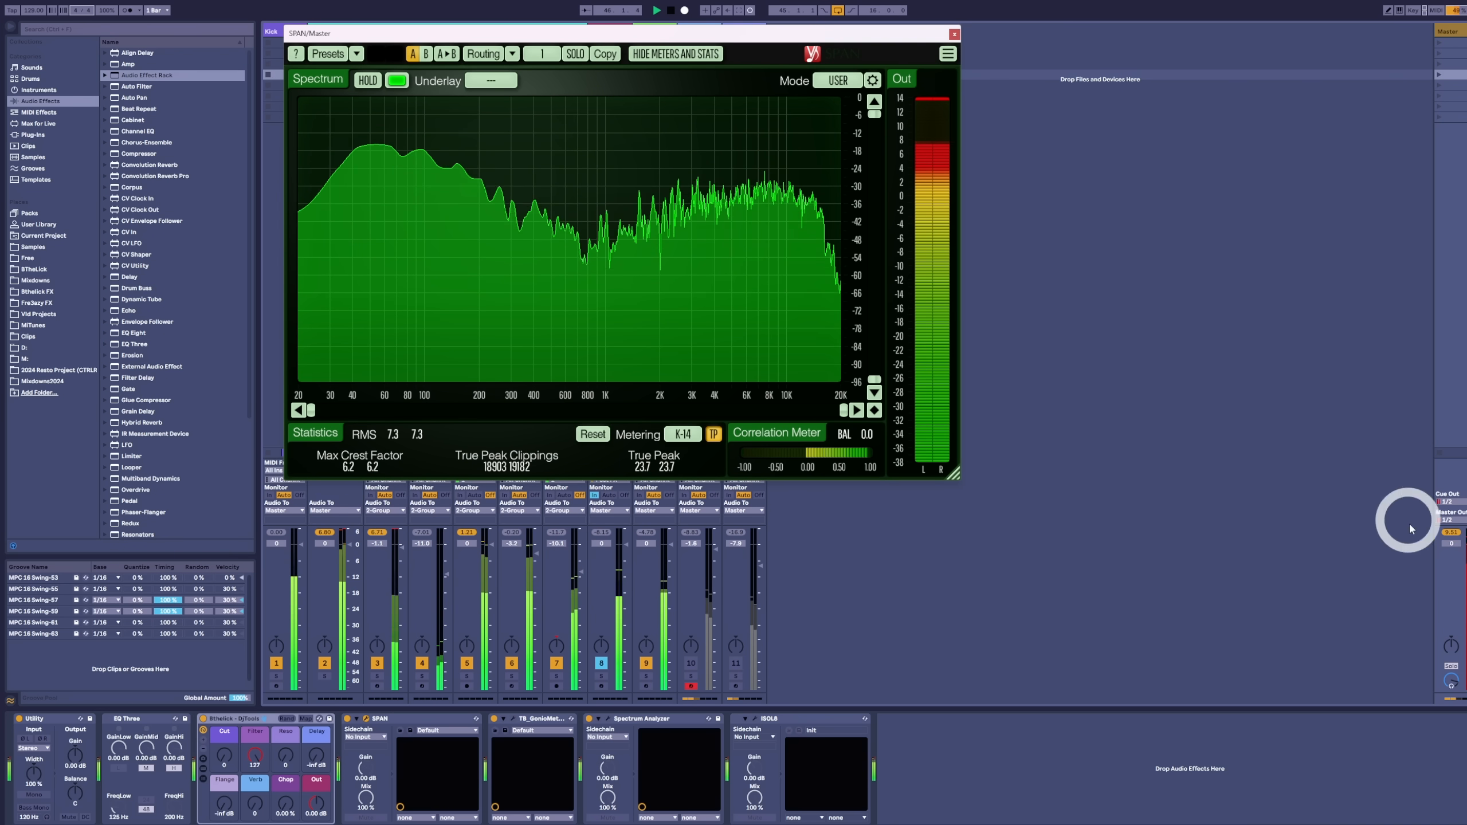
key(Tab)
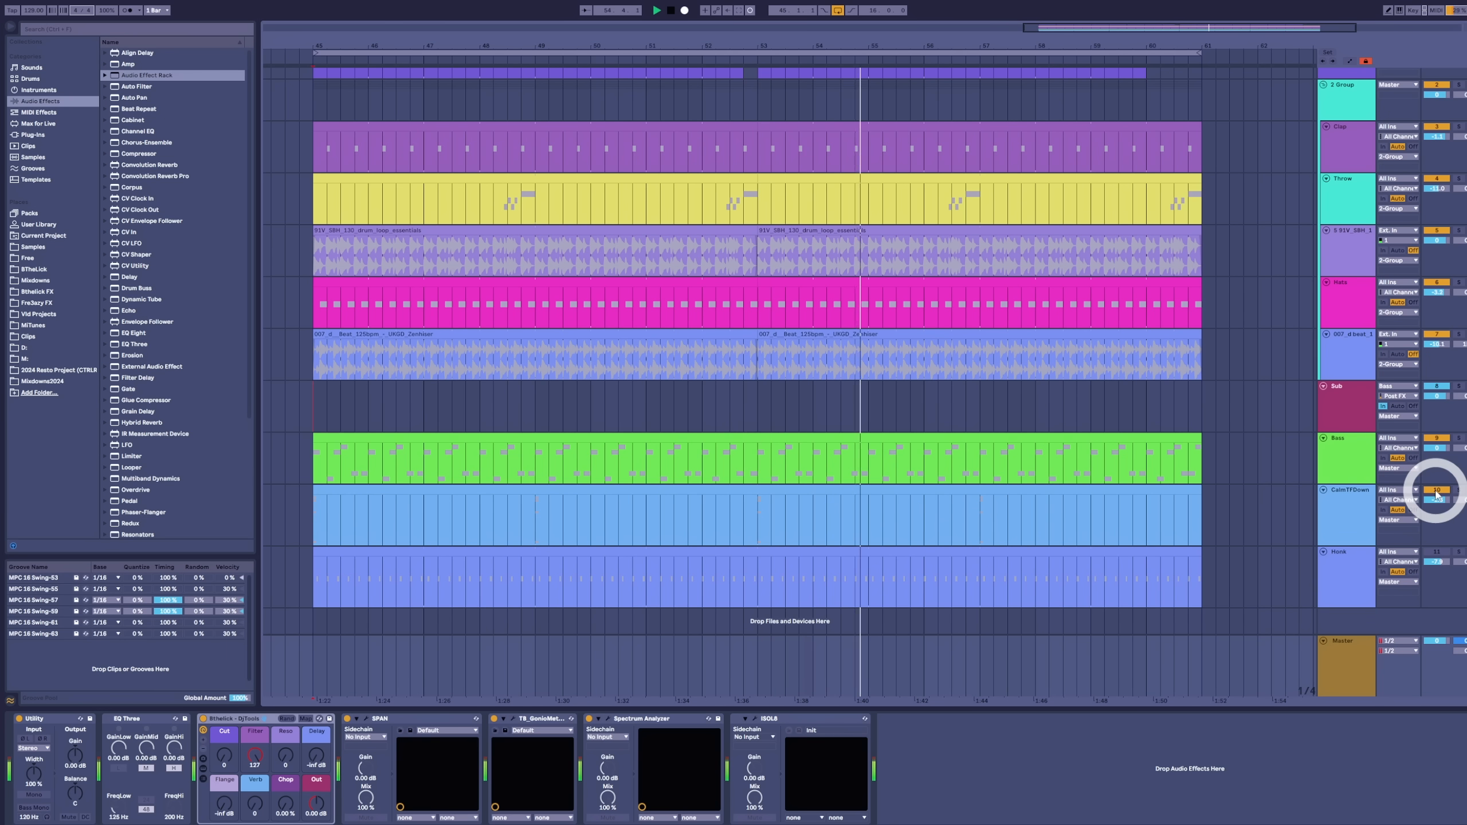
Step: Deactivate the CalmTFDown track and try the Filter control of the master's DjTools rack, leaving it at 127
click(1437, 490)
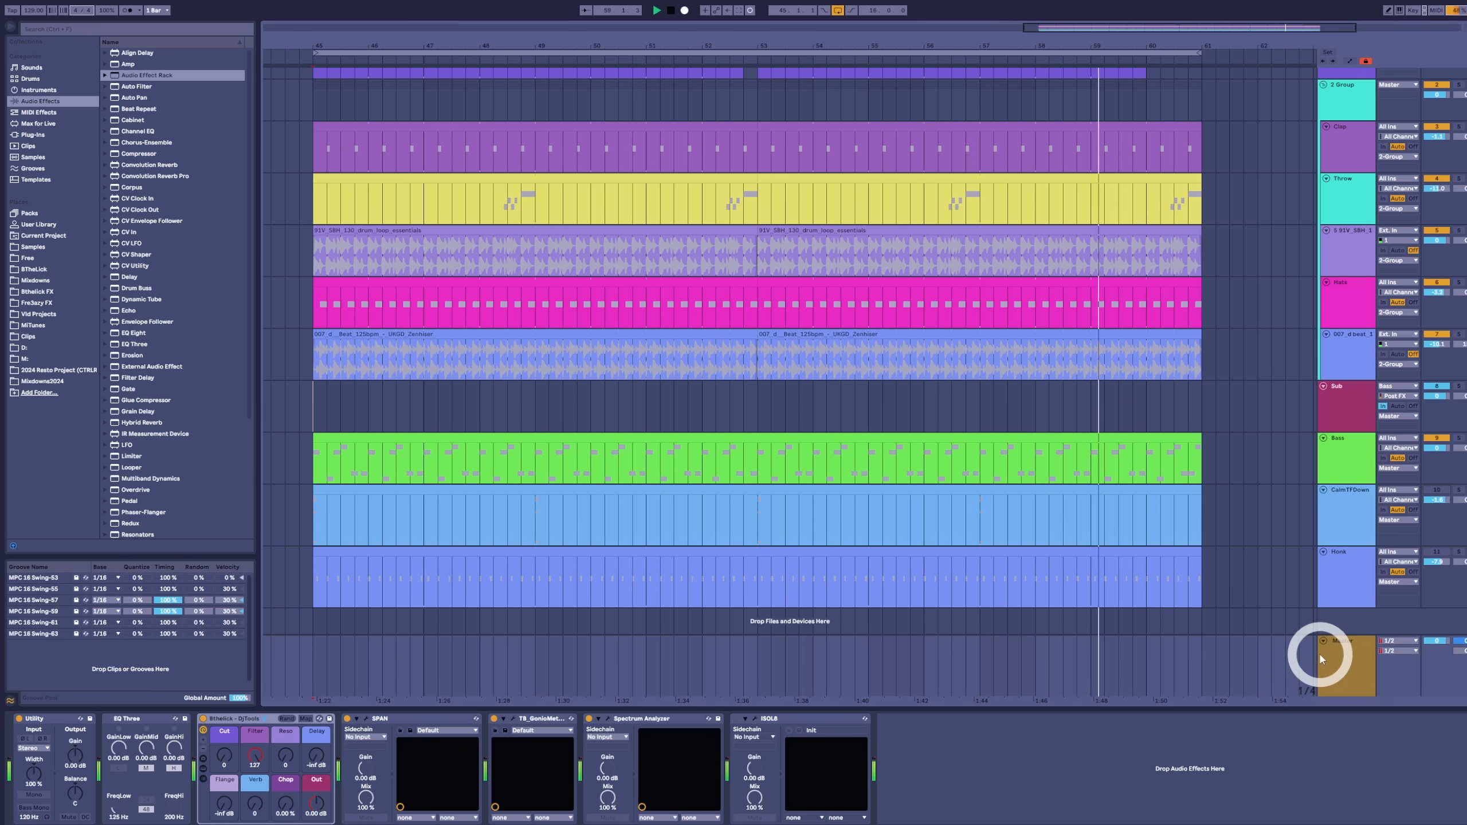
click(946, 614)
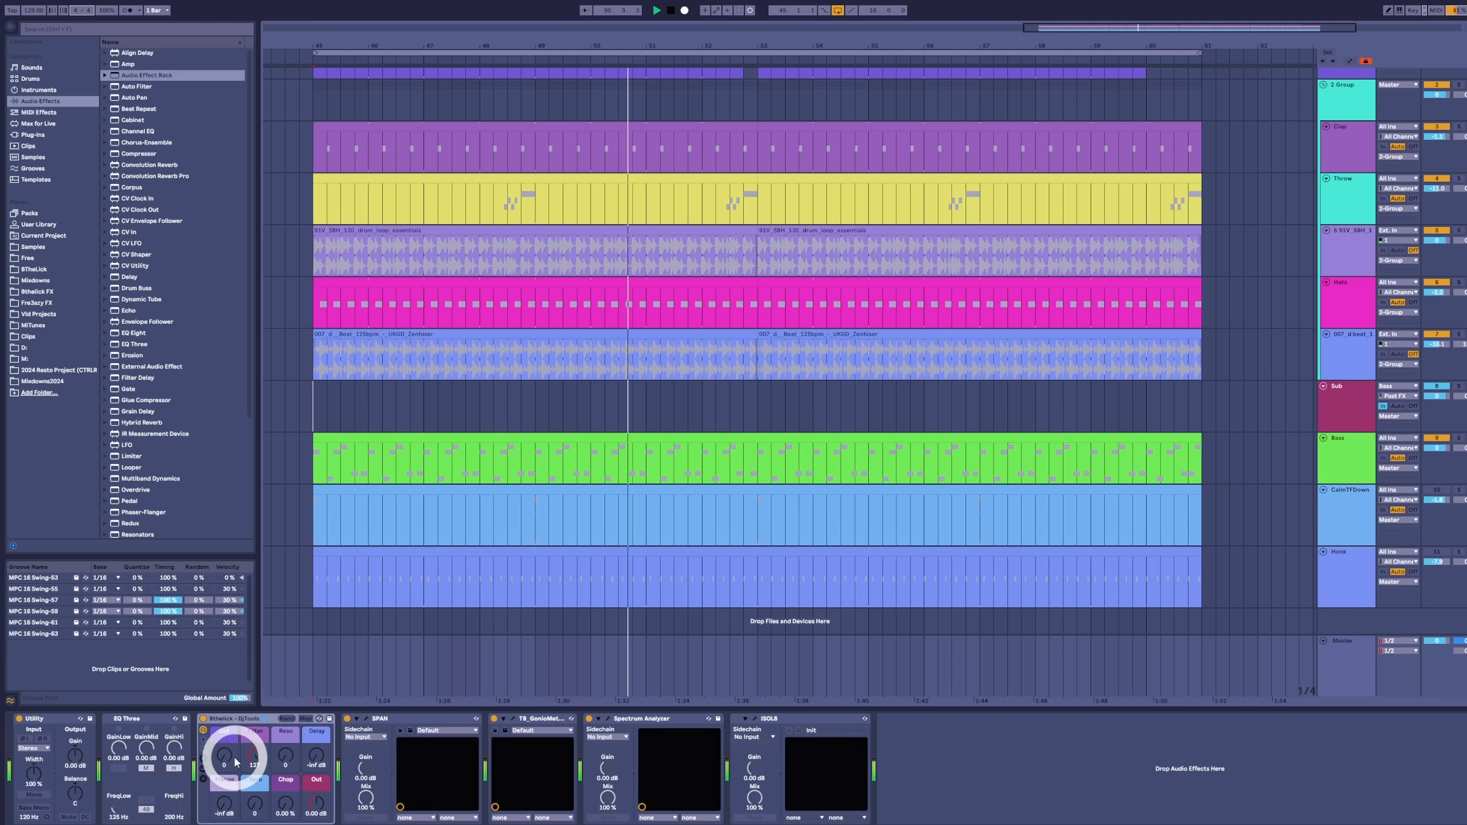
drag(255, 750, 260, 755)
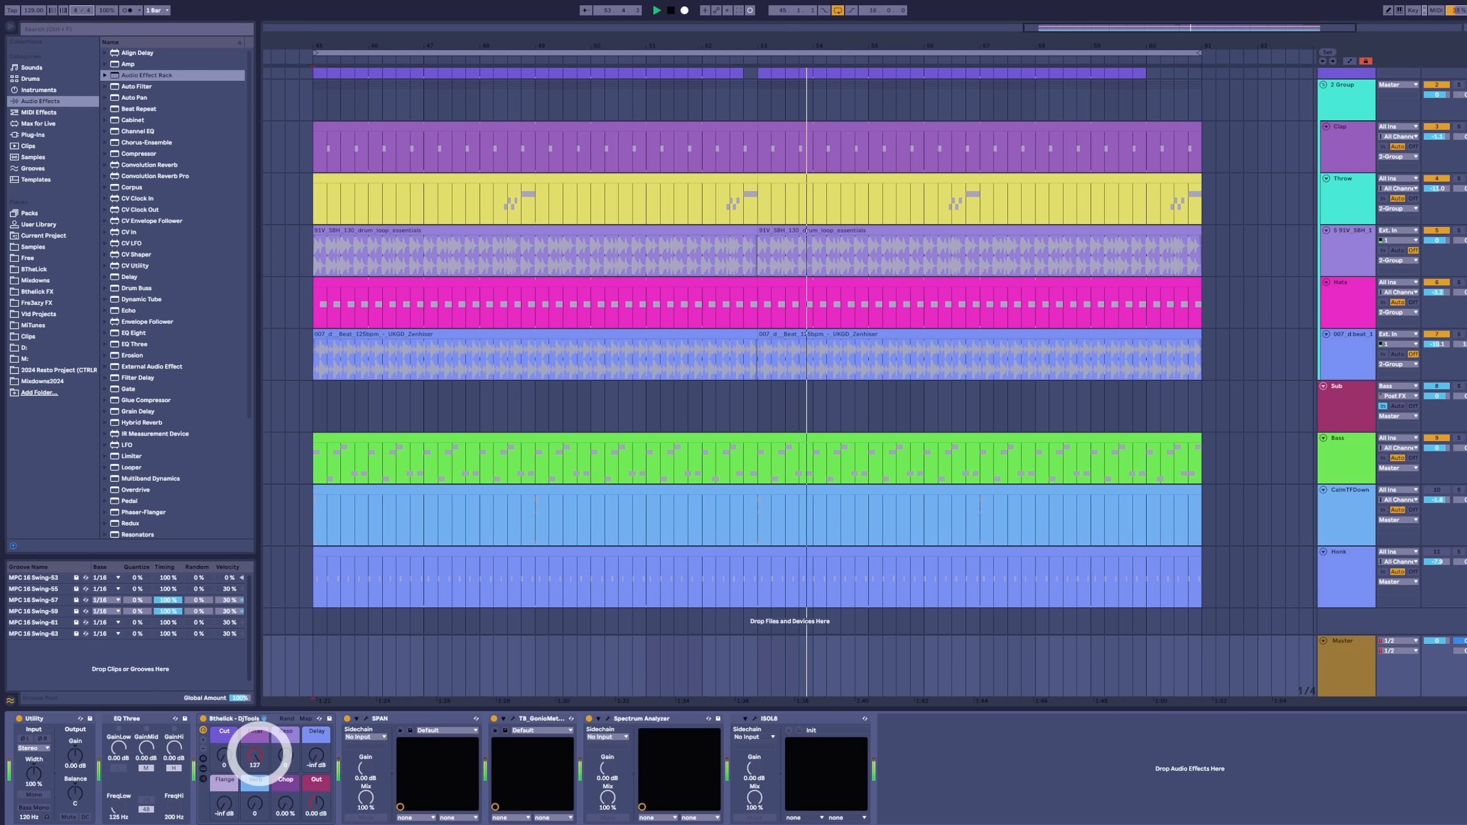
Step: Reset the master channel's peak level reading in the Session View mixer to measure the current output
click(1325, 663)
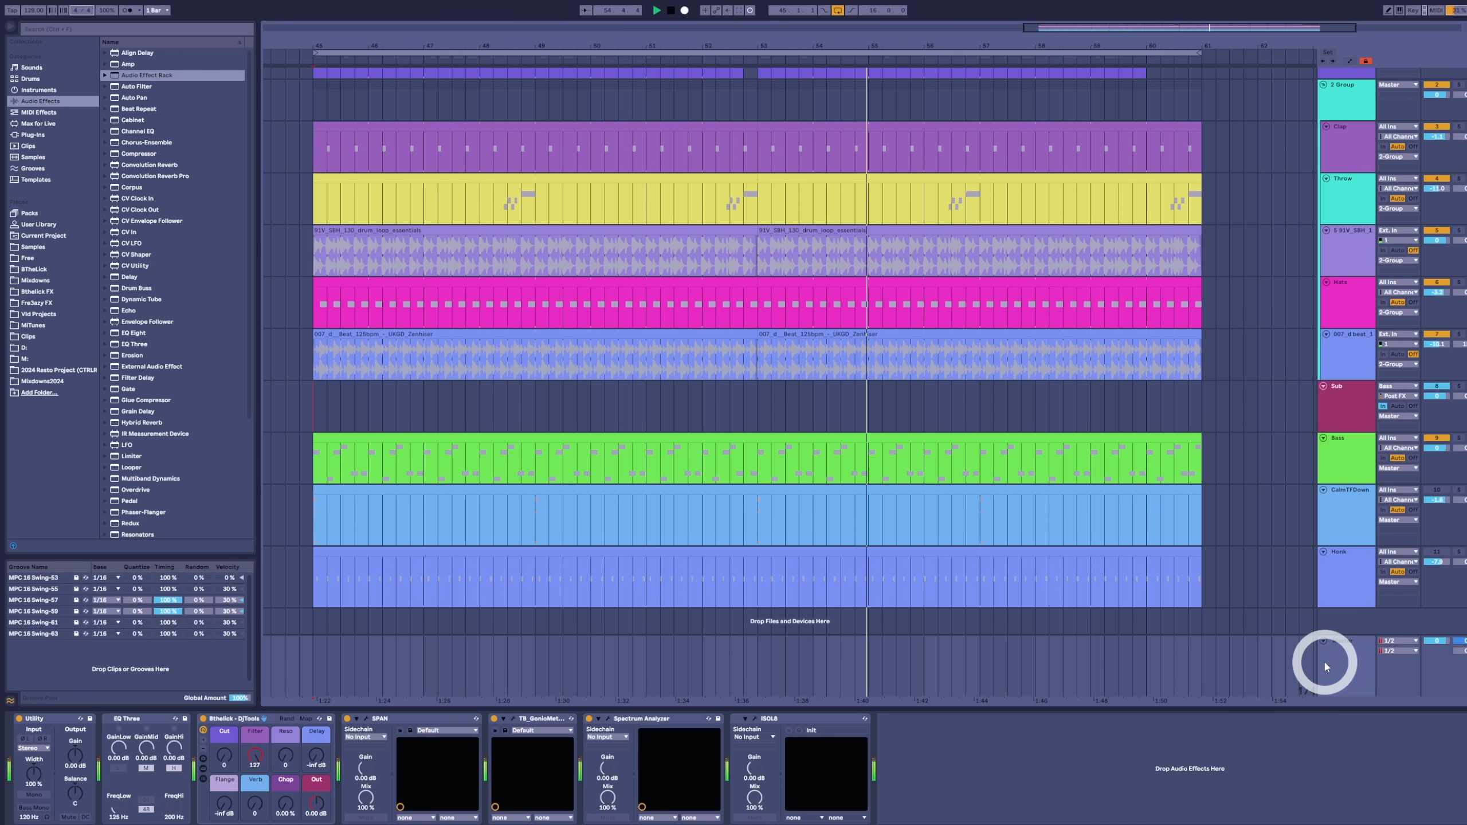
key(Tab)
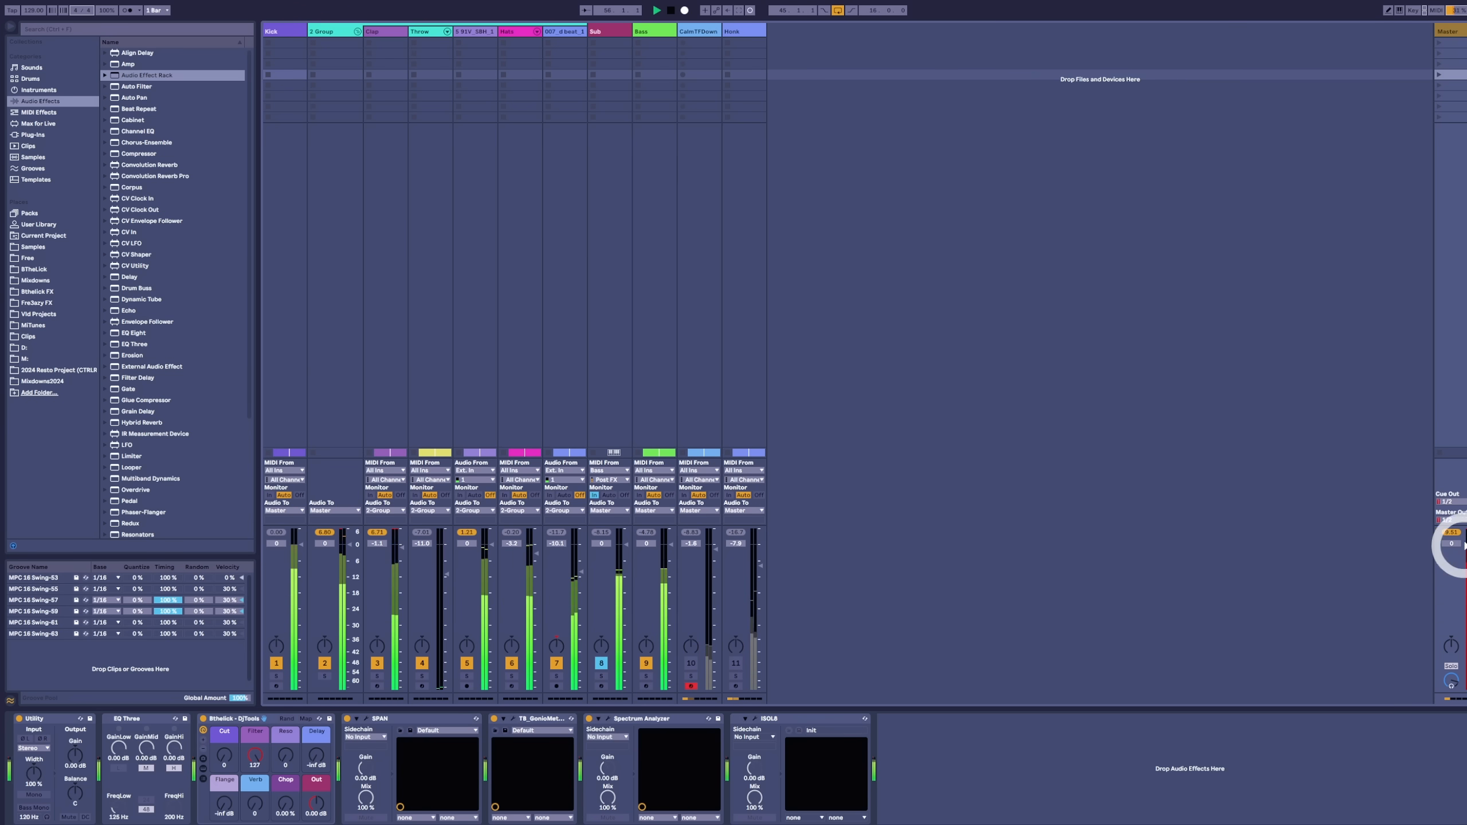
click(1458, 534)
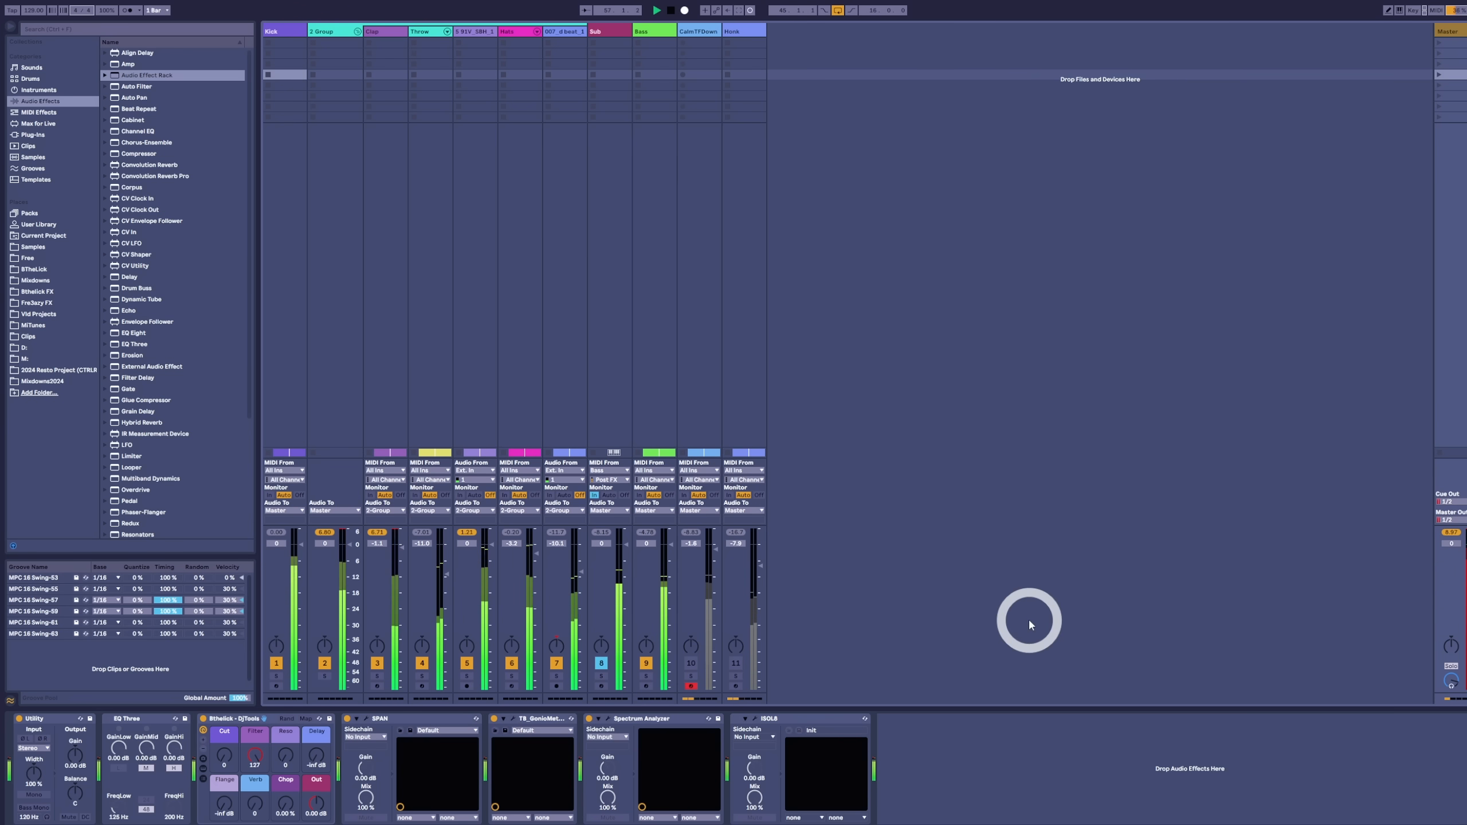
key(Tab)
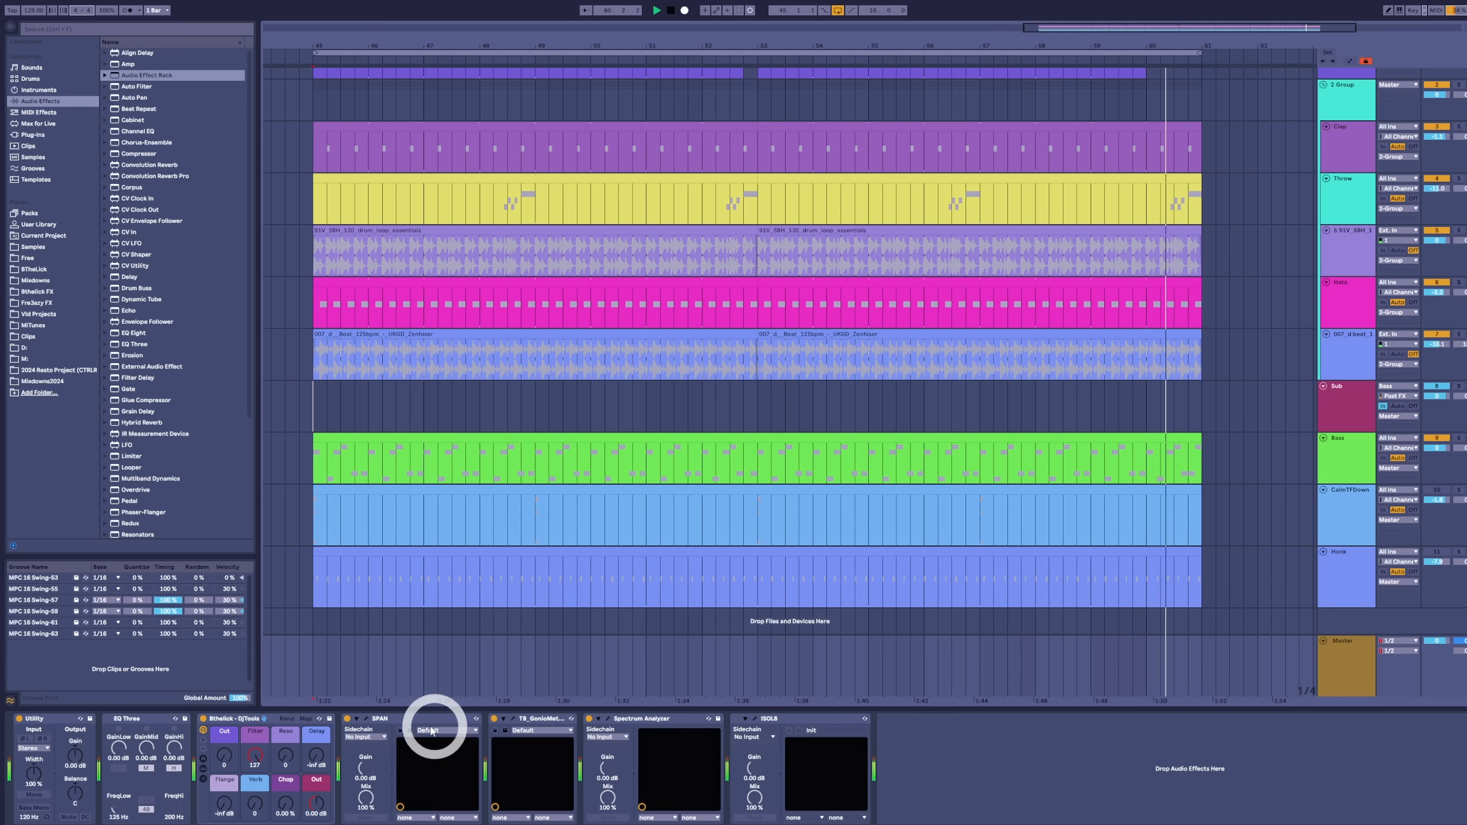
Step: Inspect the Bass track's device chain and the Kick track's JPKick sample waveform
click(596, 439)
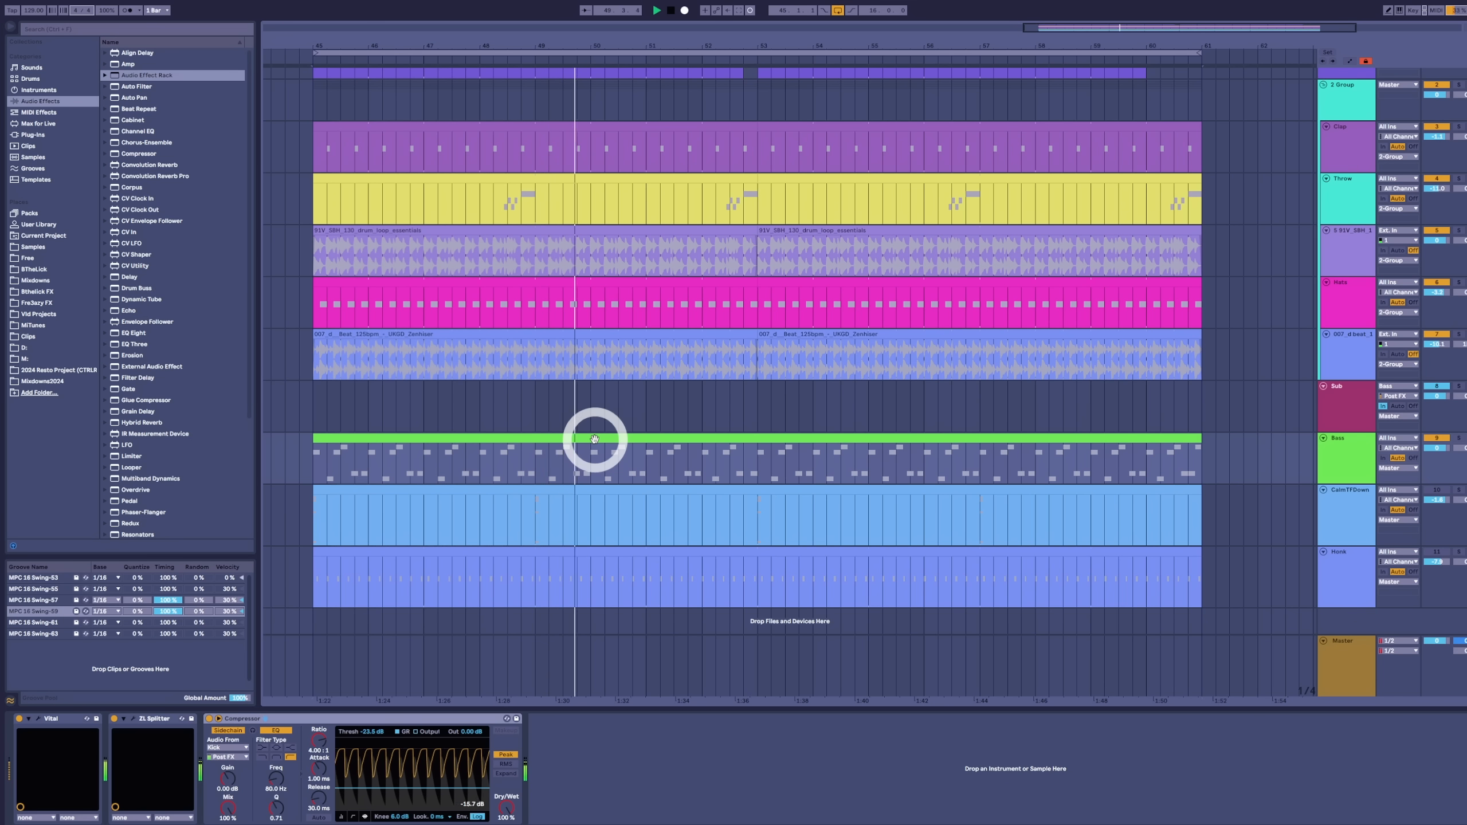
scroll(762, 164, up, 2)
click(926, 104)
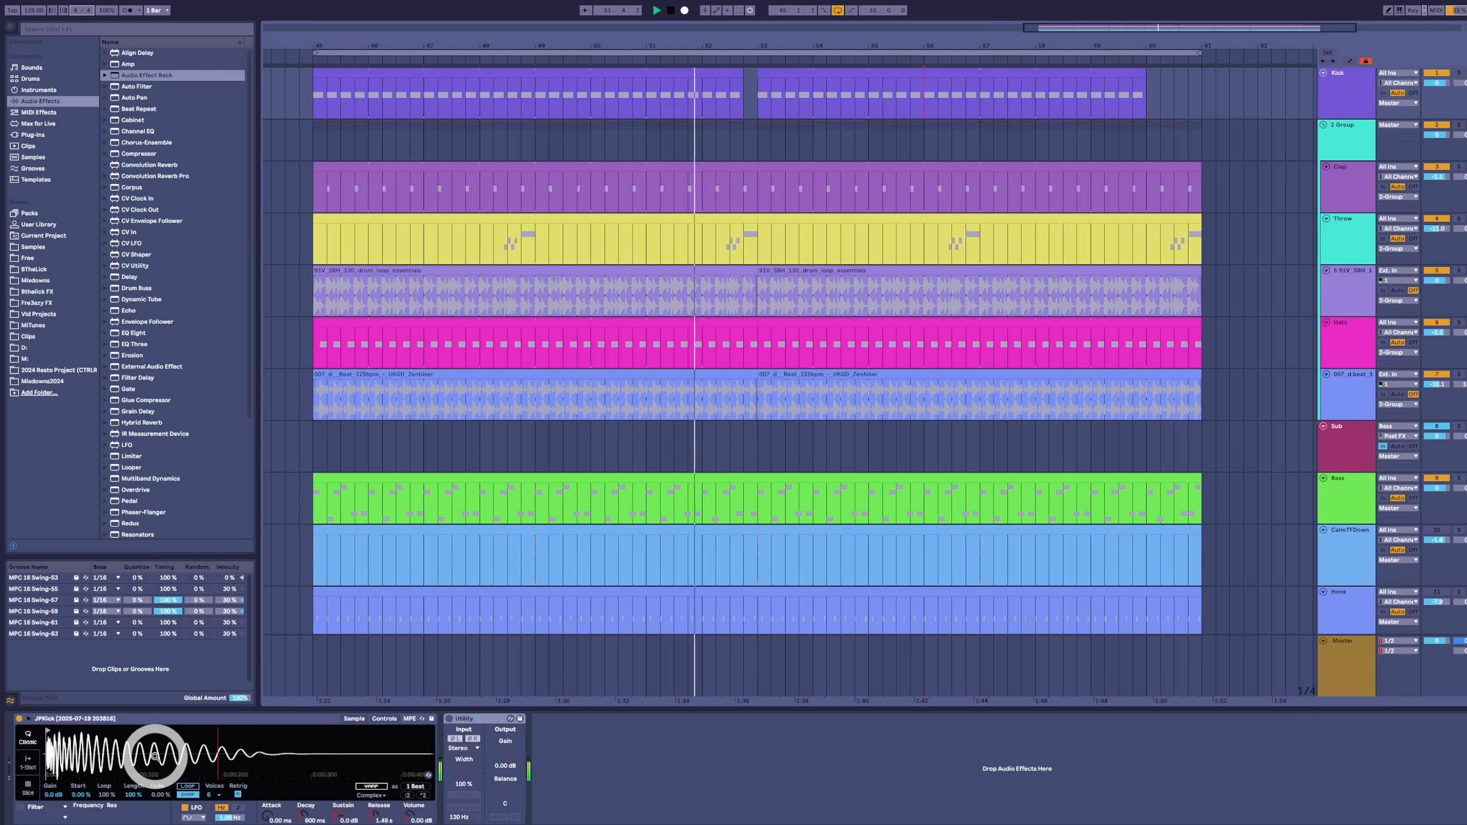
drag(135, 745, 52, 748)
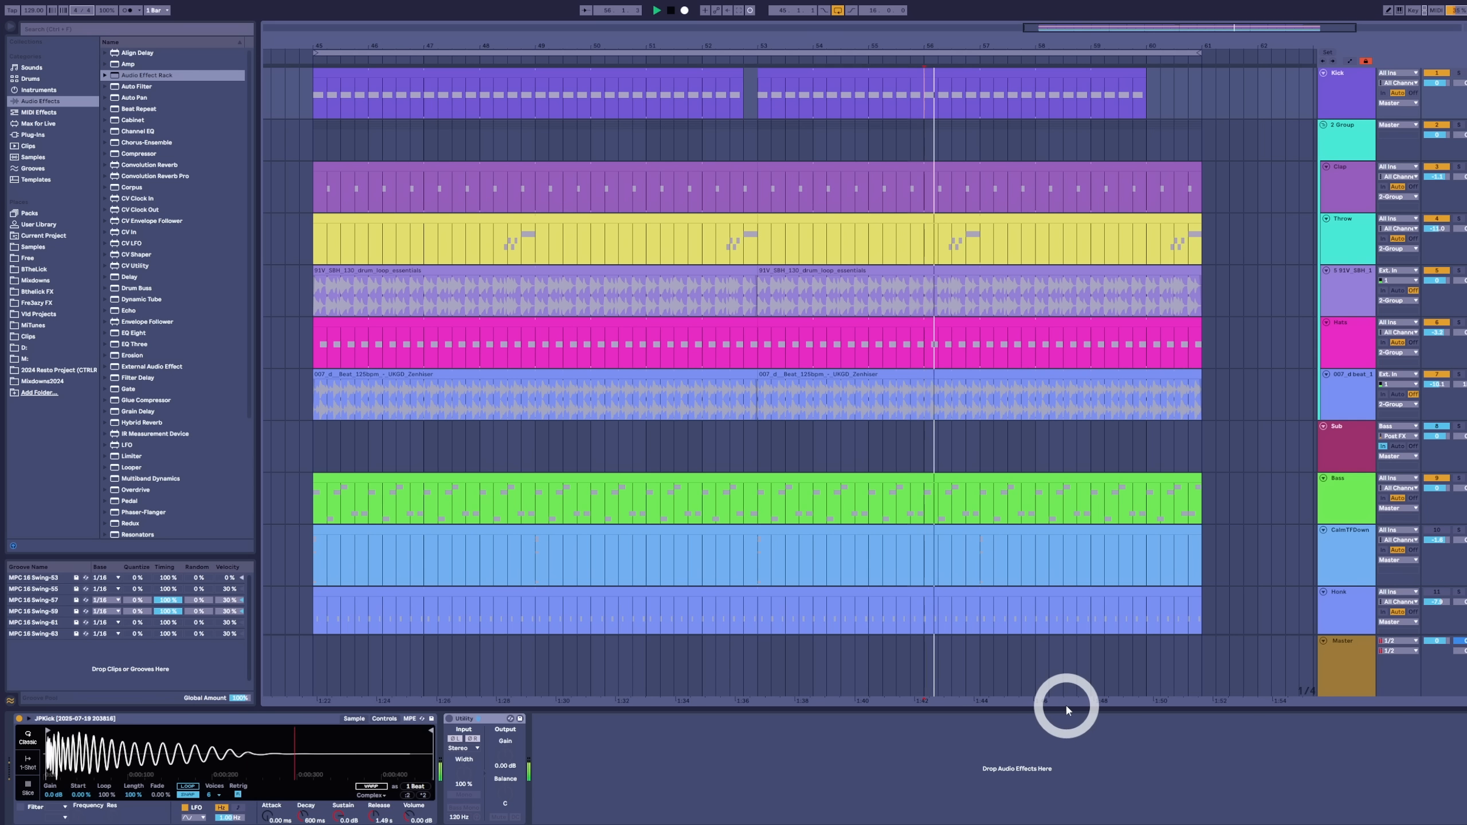
Step: Open the Bass track's MIDI clip to view its note pattern
click(1339, 494)
click(913, 507)
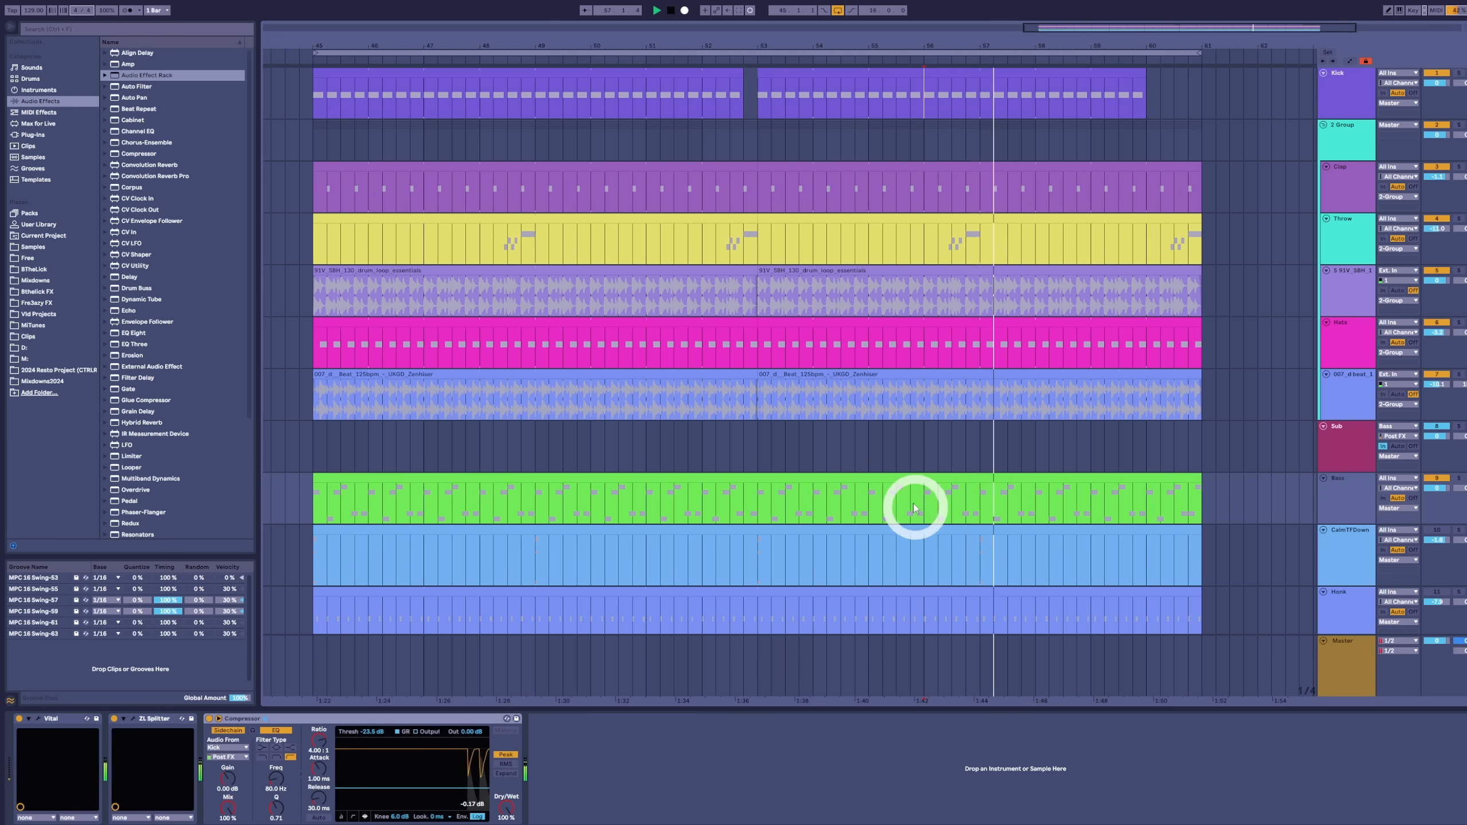
double_click(914, 484)
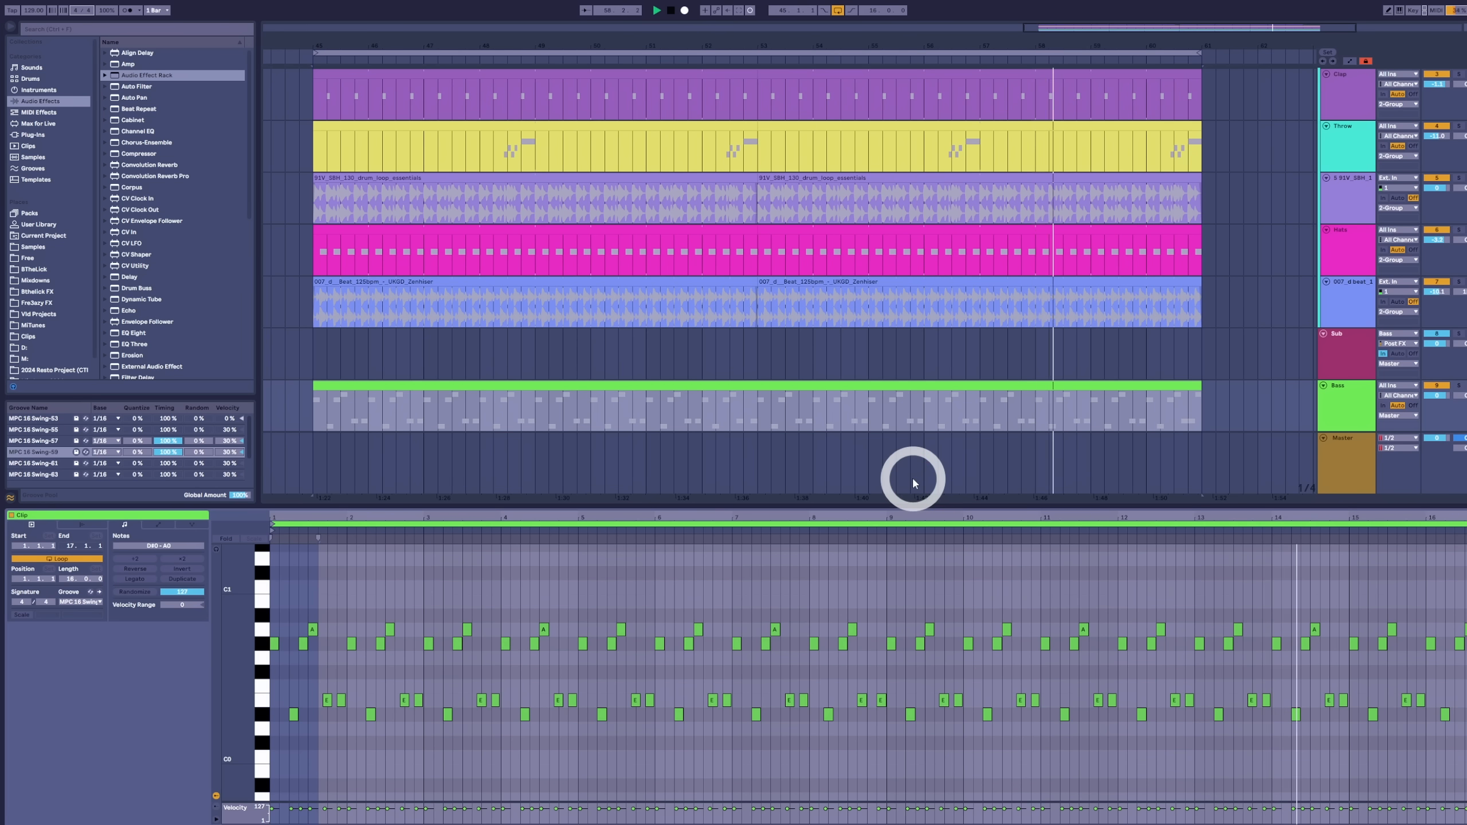
click(833, 401)
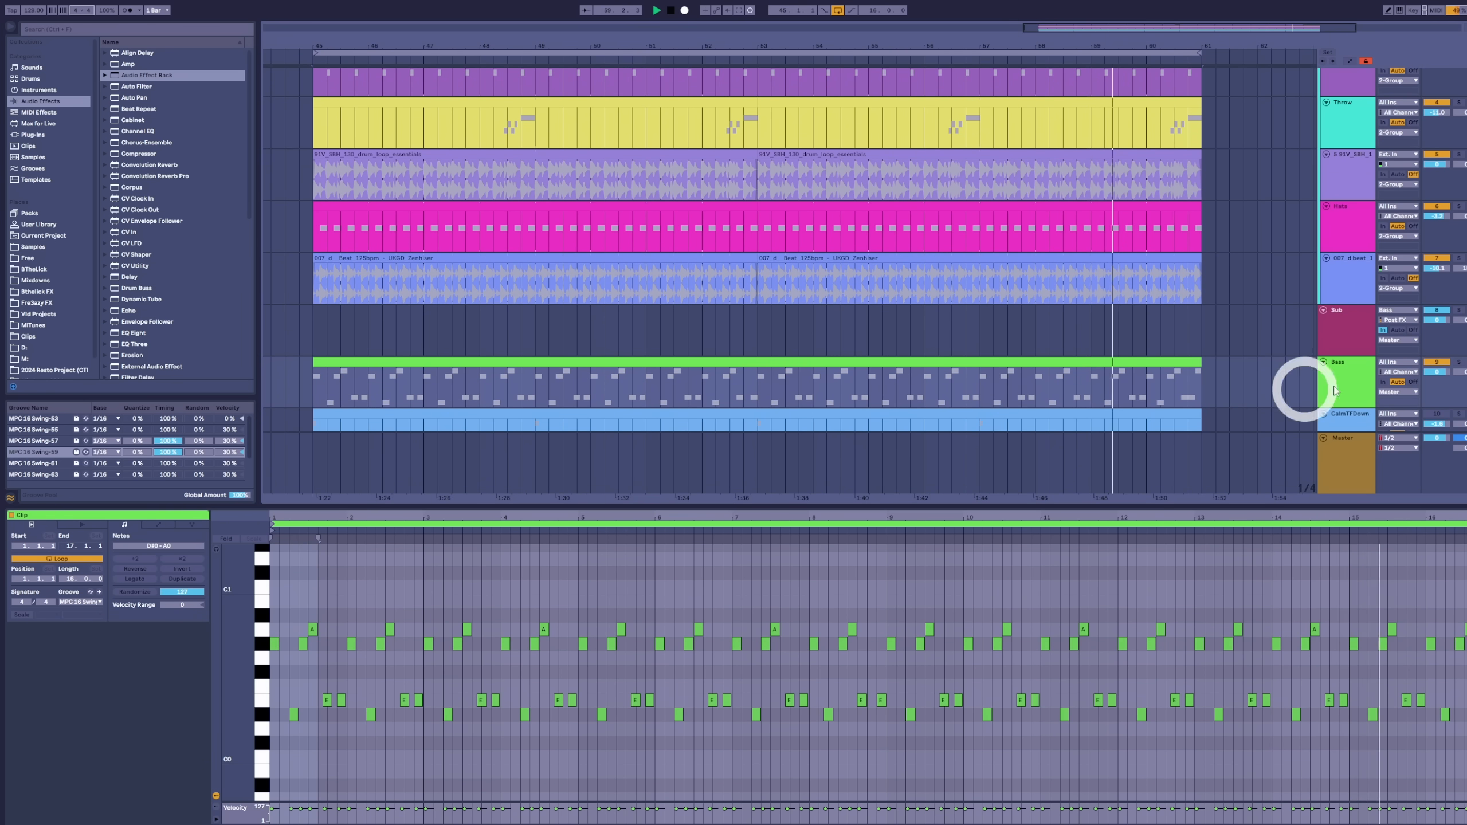
Step: Solo the Bass and Sub tracks
click(1459, 363)
click(1459, 311)
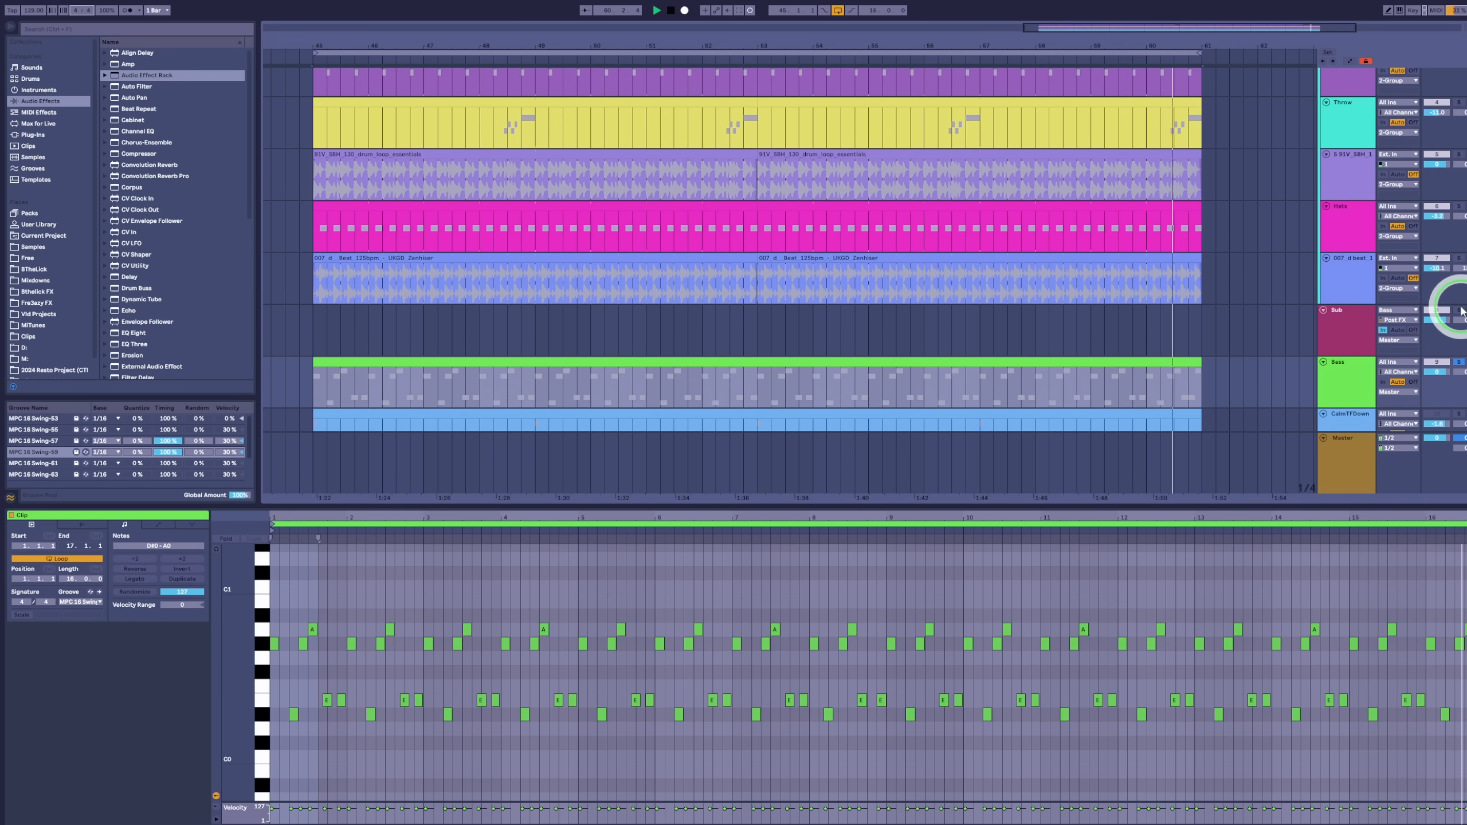
scroll(1455, 116, up, 2)
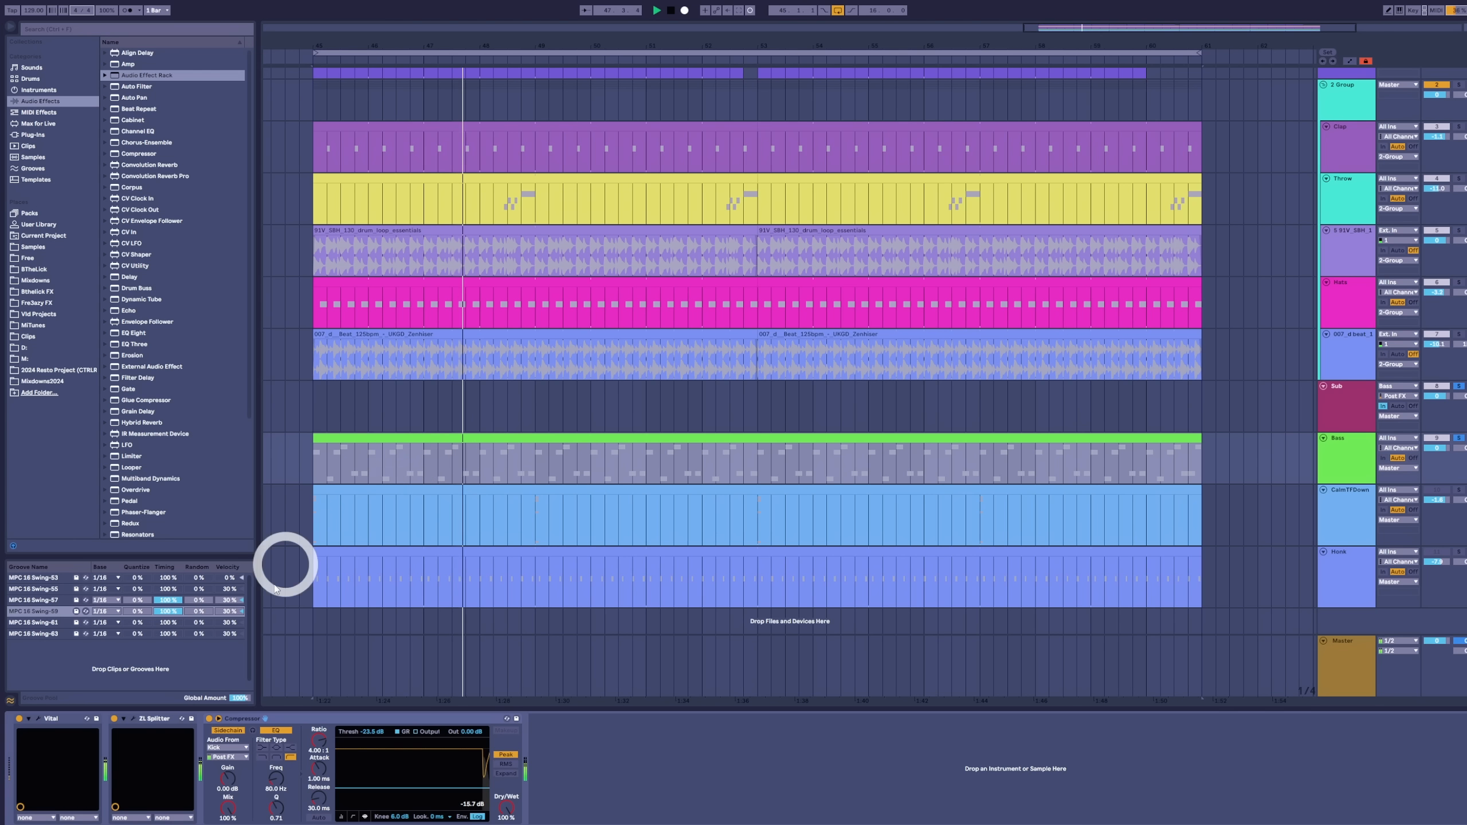
Step: Sweep the Filter 1 cutoff of the Bass track's Vital synth up to 88.01 Hz and back down to 65.88 Hz
click(39, 719)
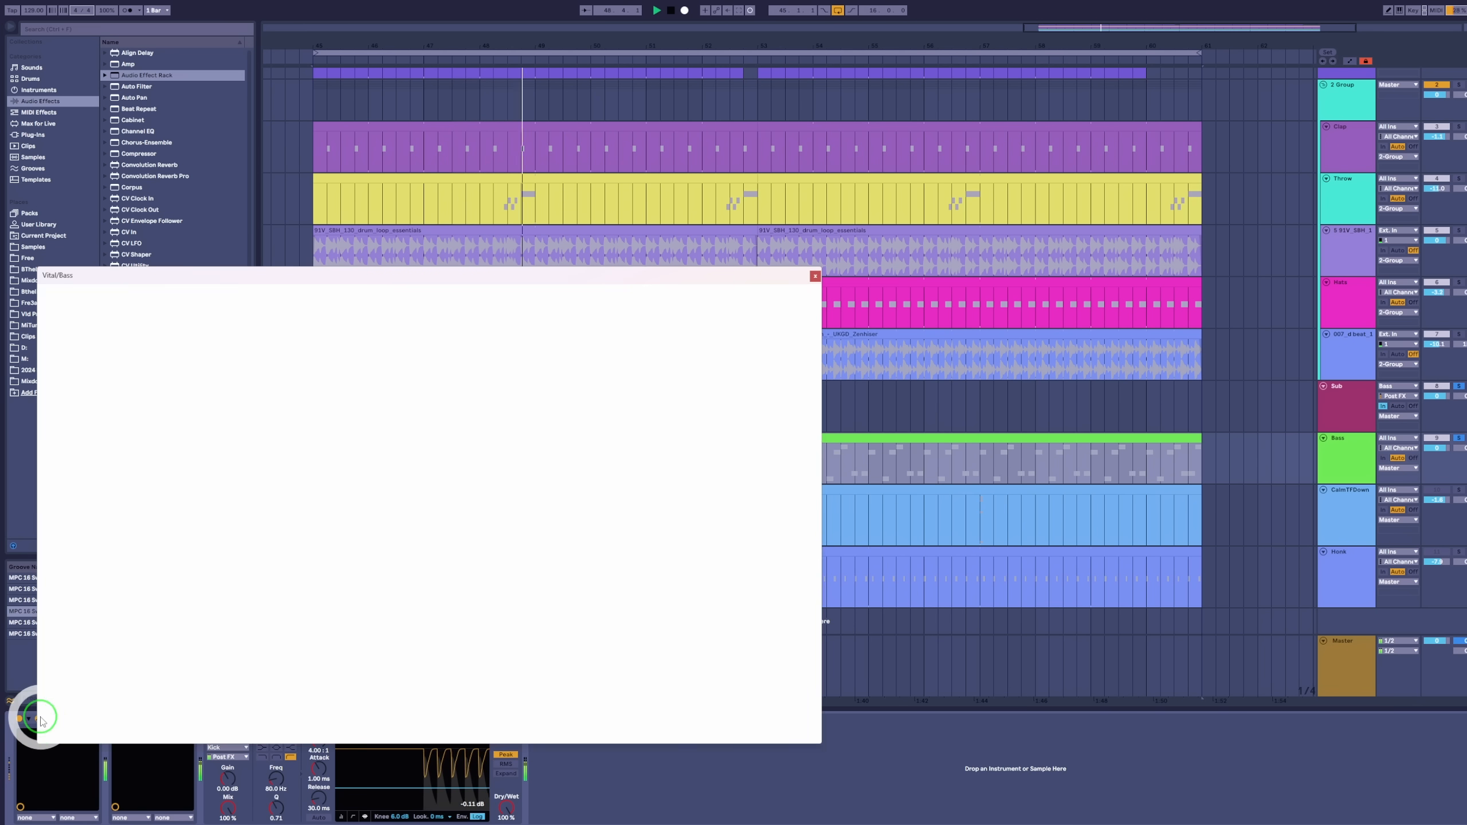
drag(491, 278, 508, 202)
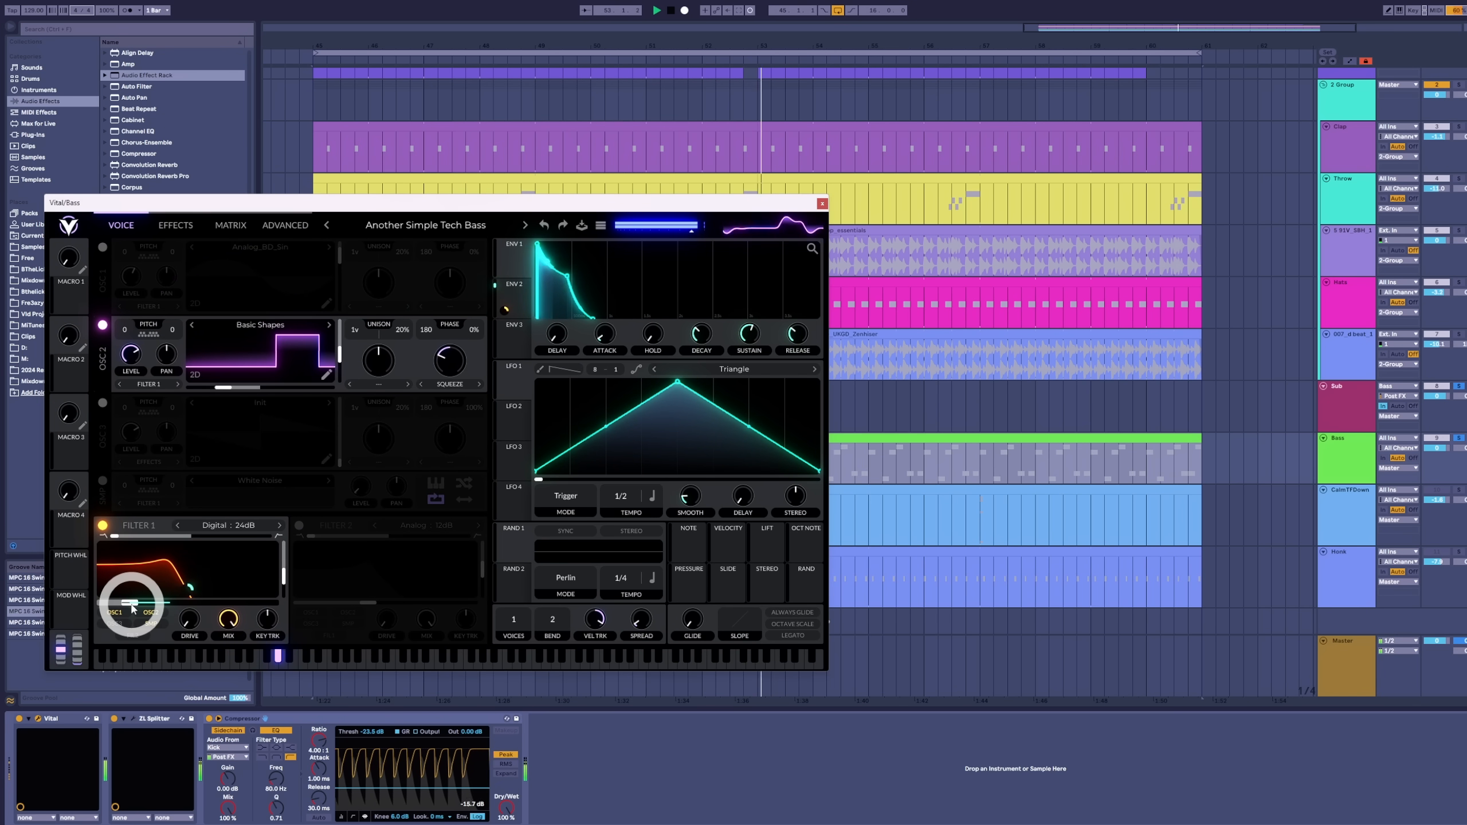
drag(134, 608, 144, 608)
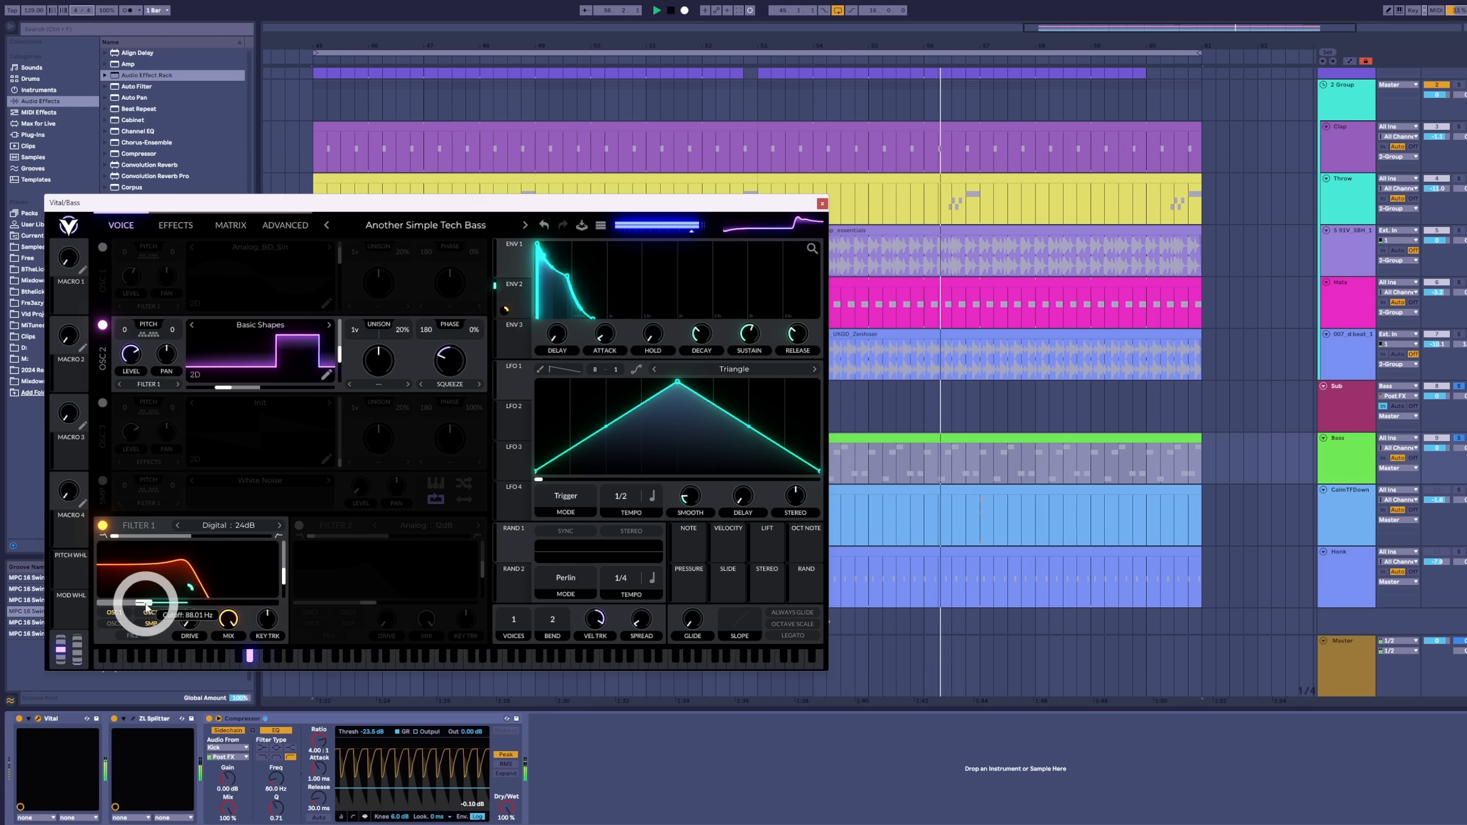
drag(143, 605, 133, 604)
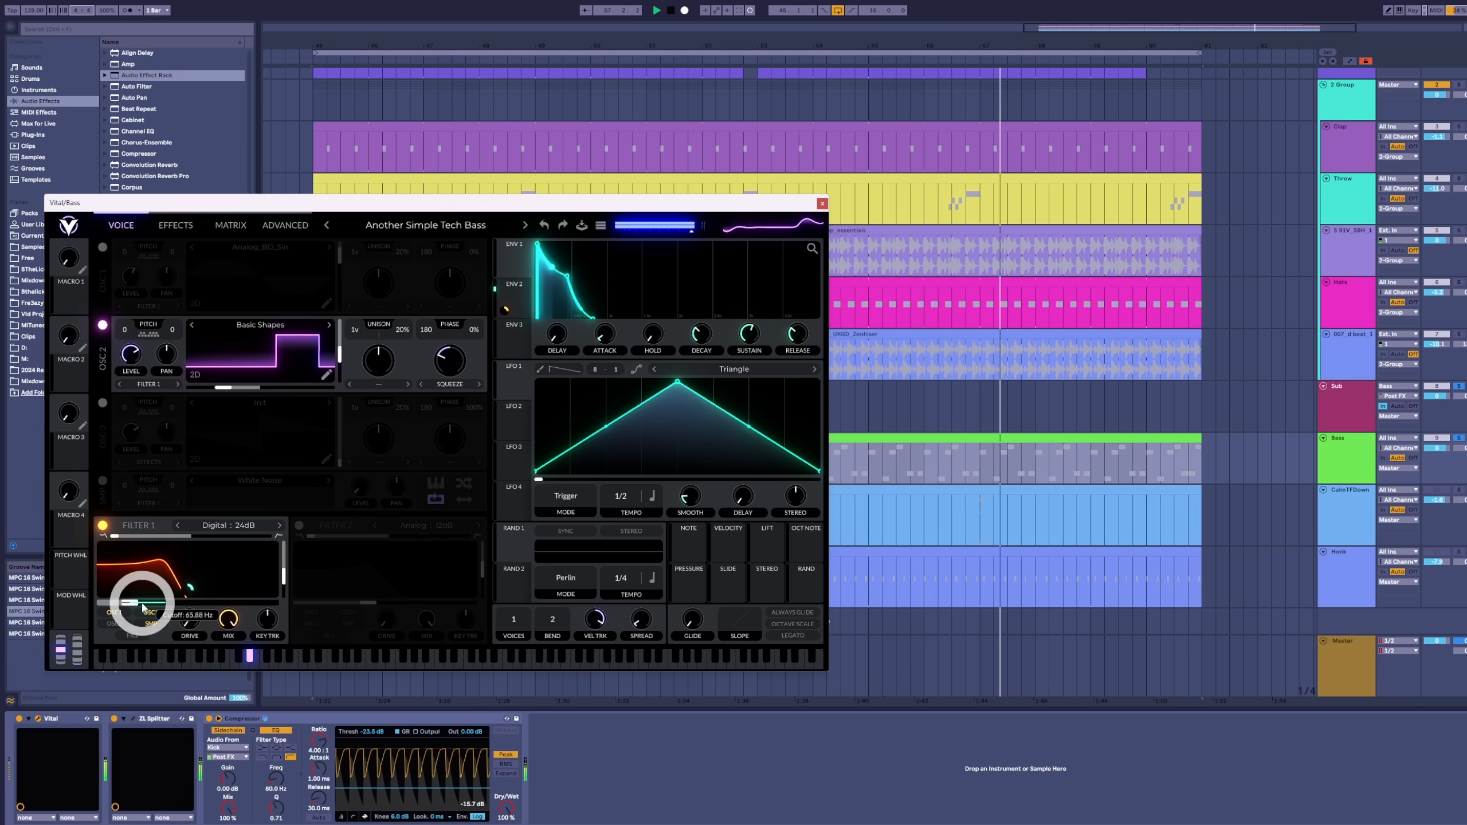
click(824, 204)
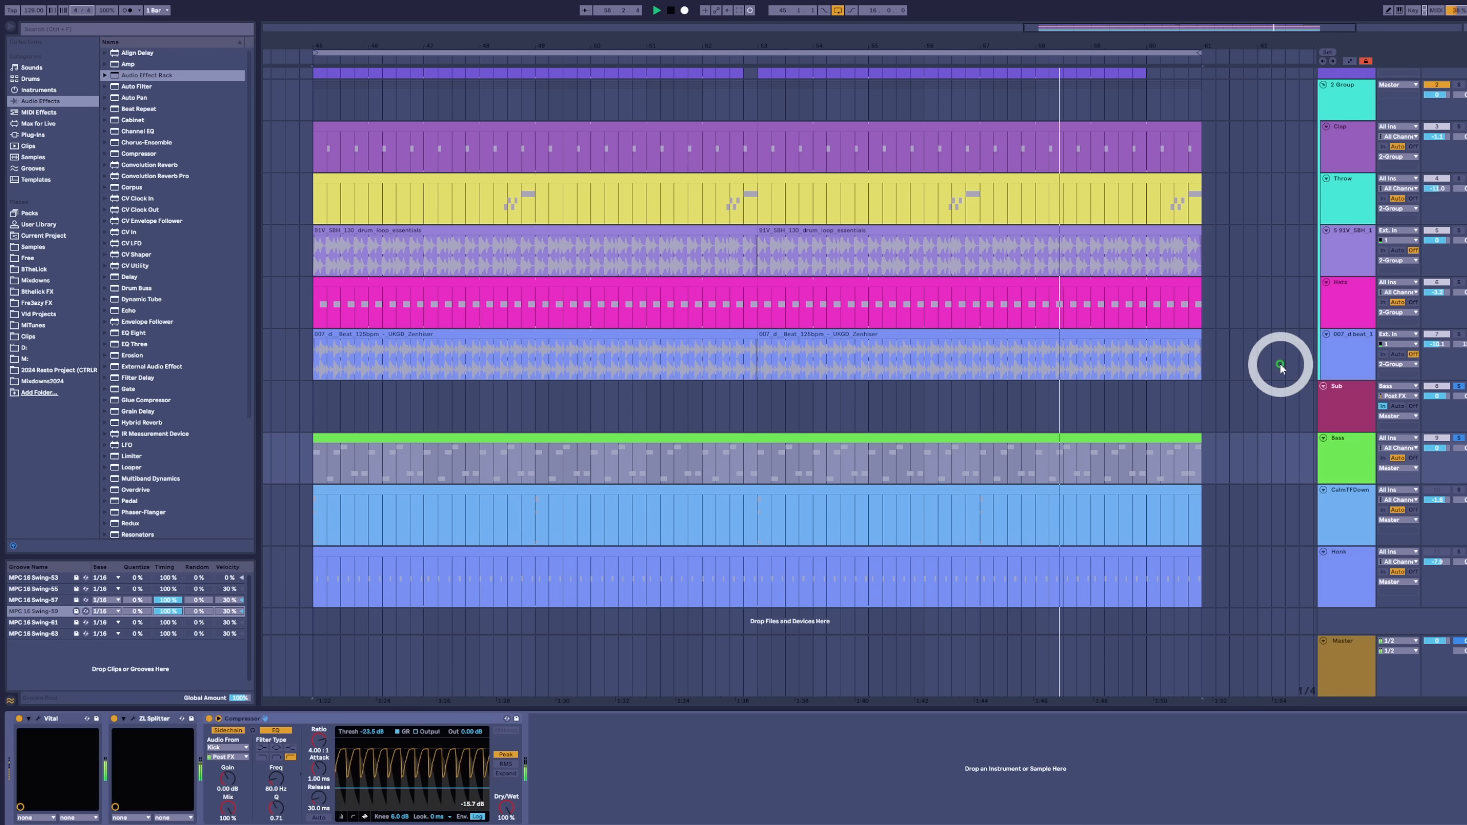
Step: Turn off soloing on the Kick, Bass and Sub tracks
scroll(1328, 375, up, 2)
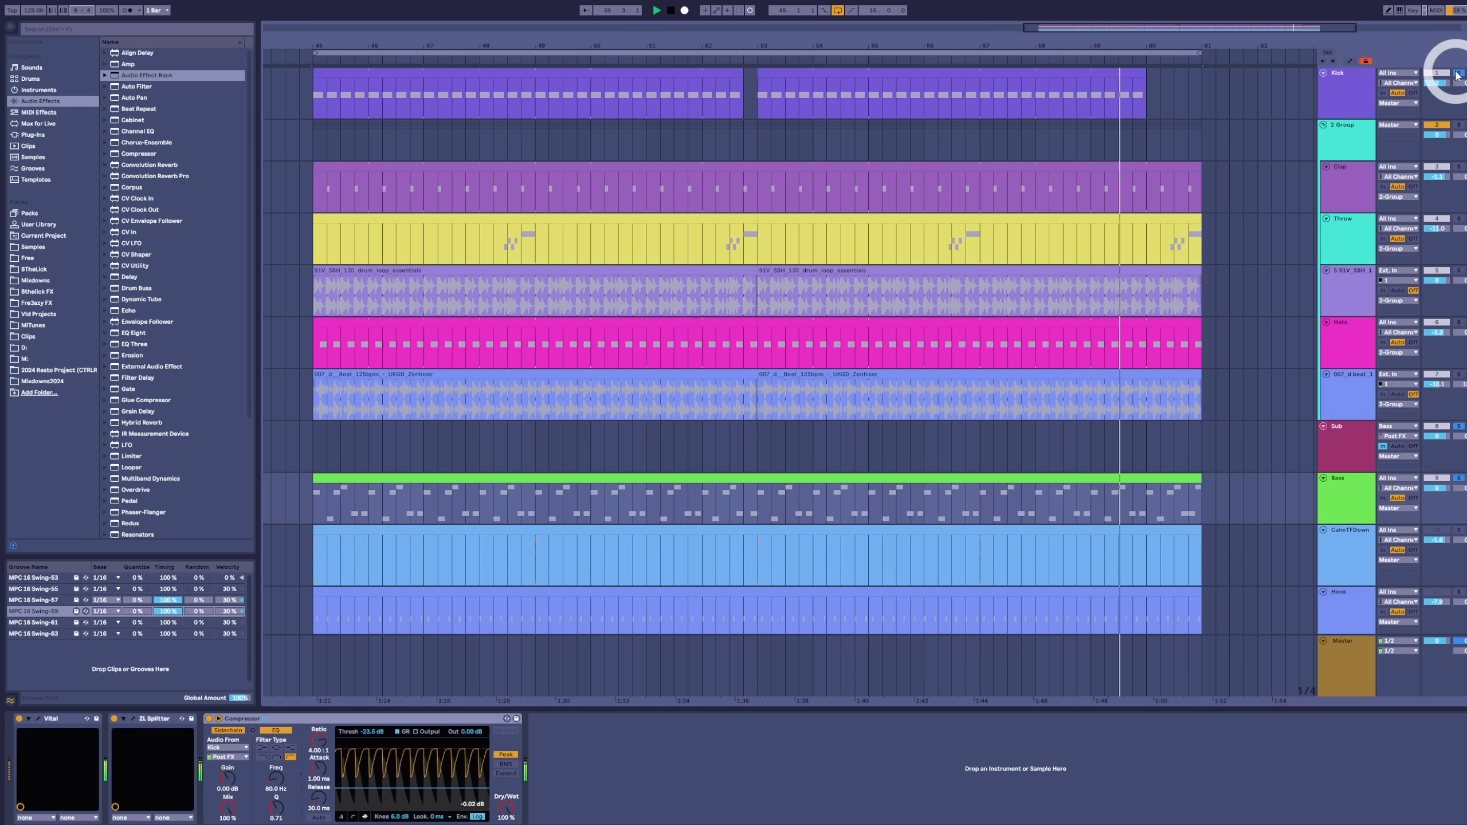
click(1457, 73)
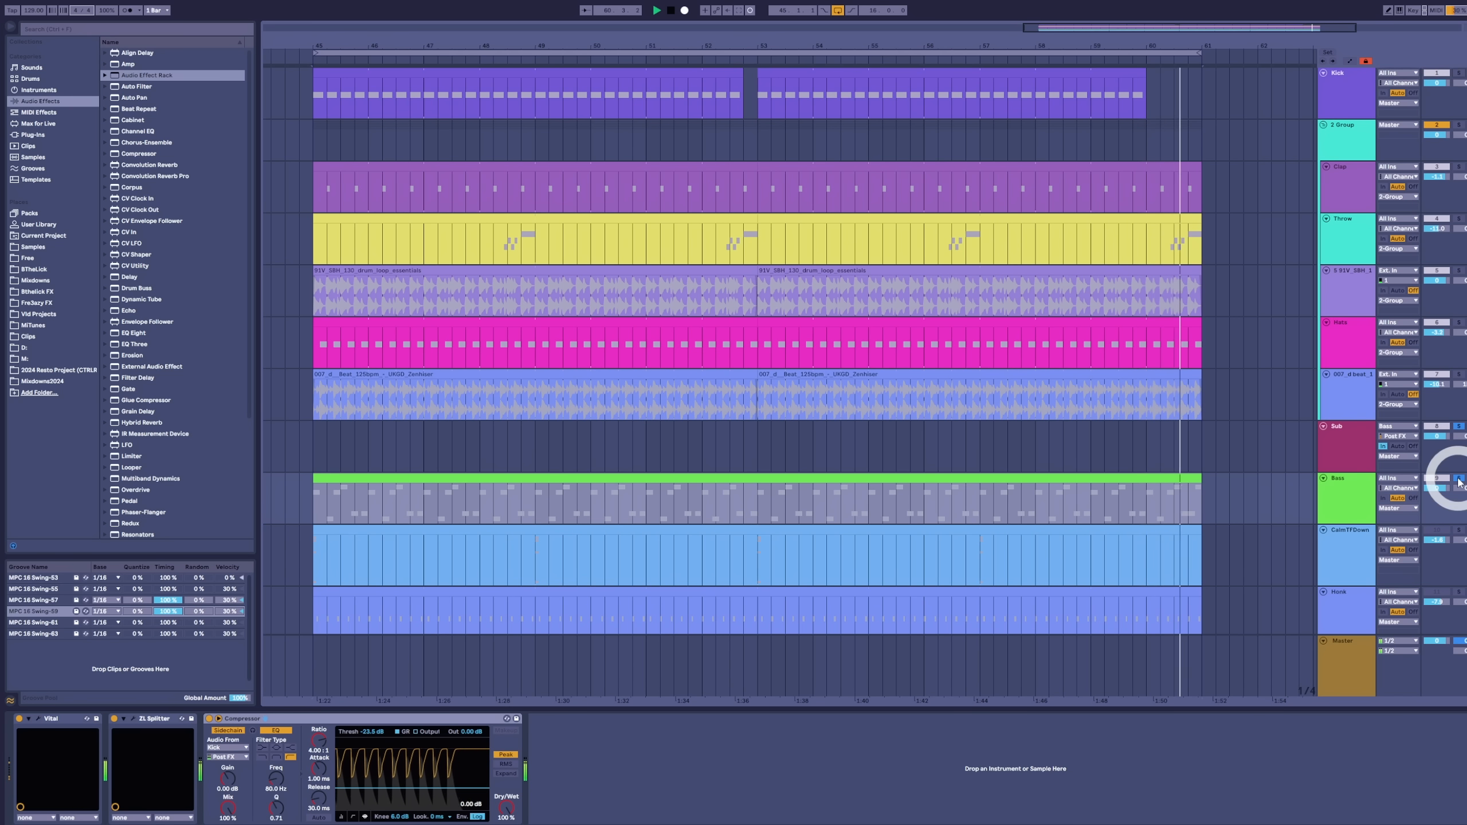
click(1464, 428)
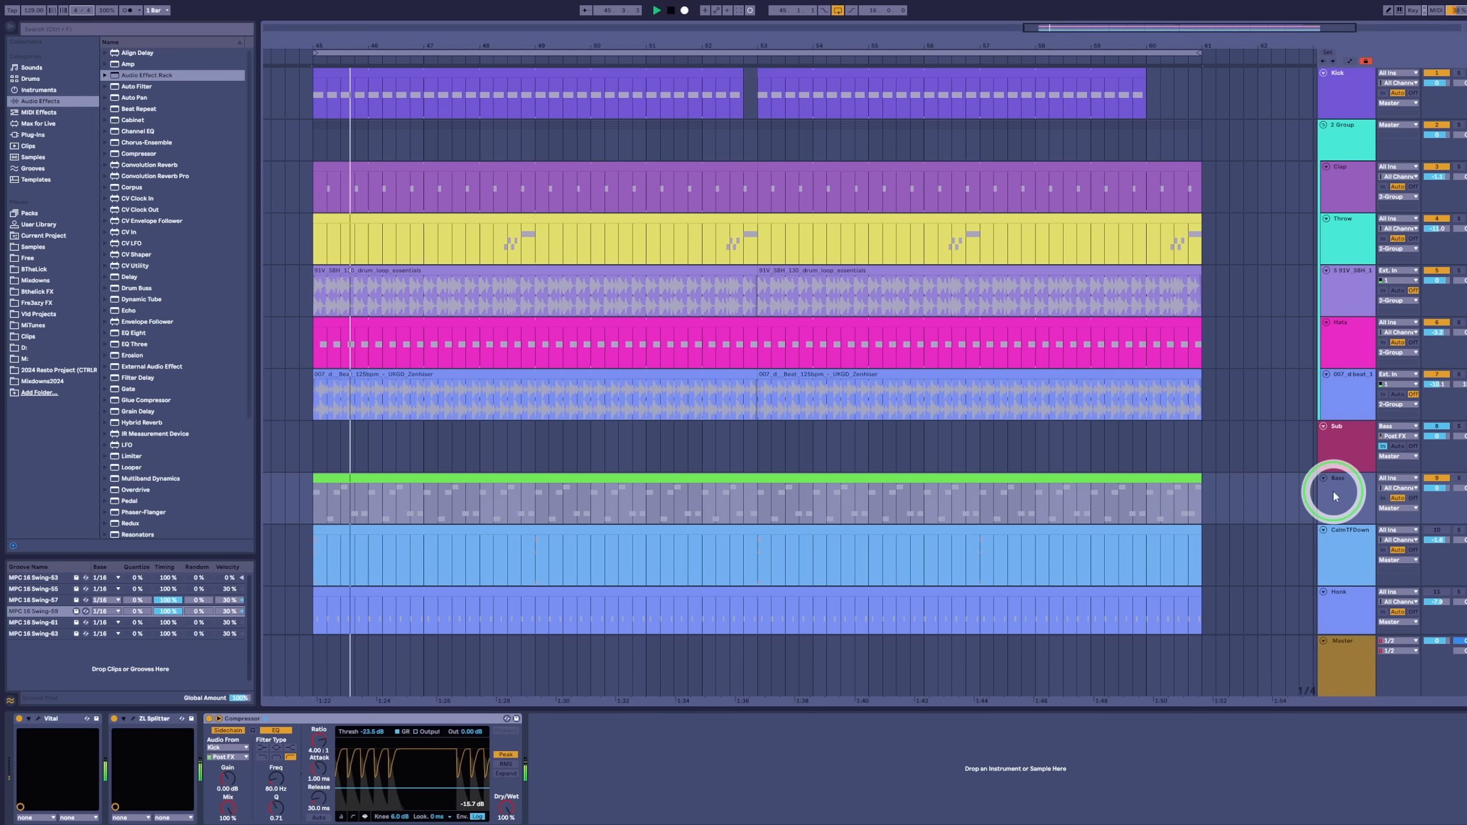
Step: Examine the opening notes of the Bass clip in the piano roll up close
double_click(924, 479)
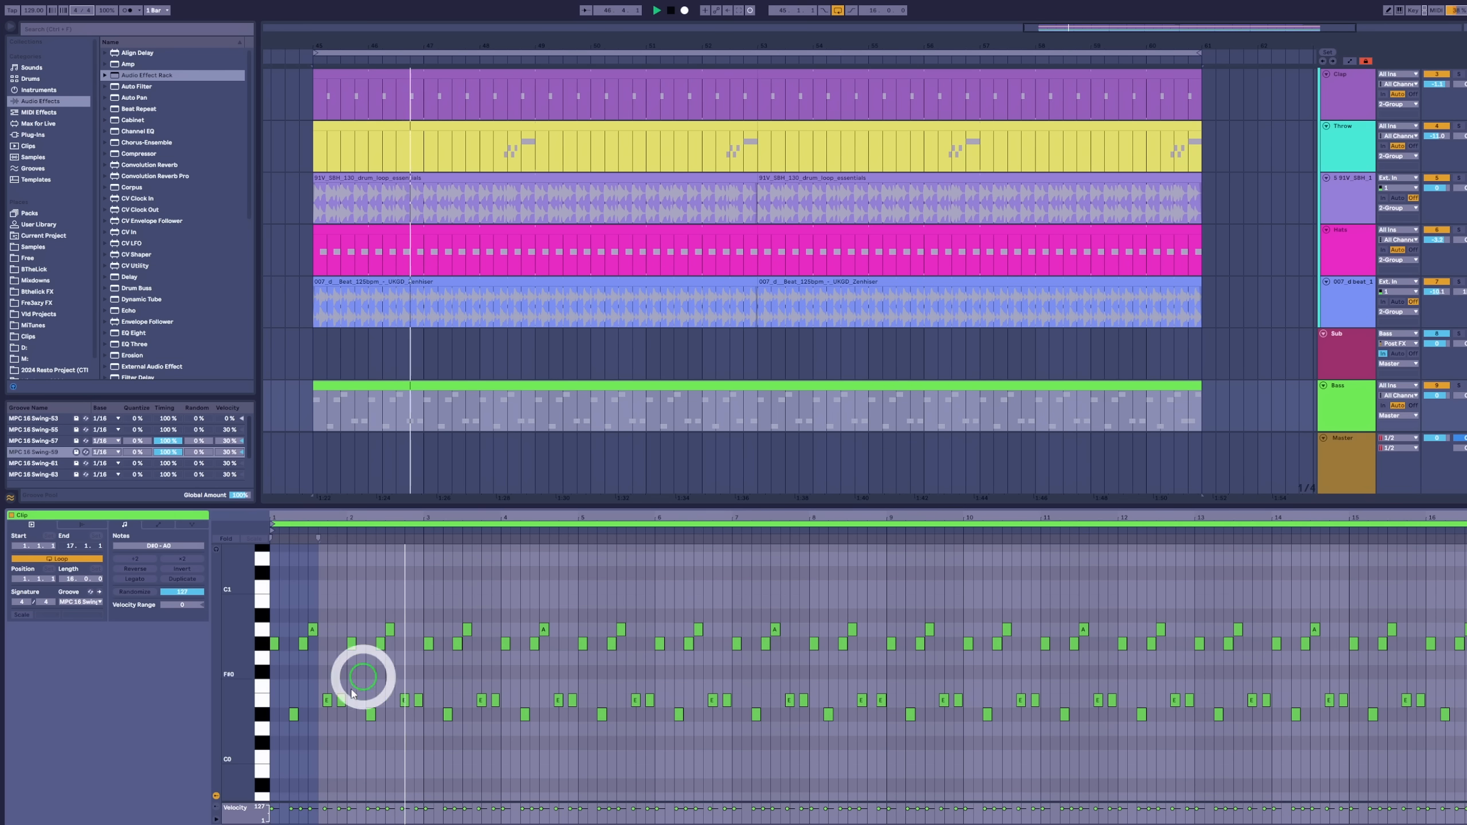
drag(249, 609, 262, 593)
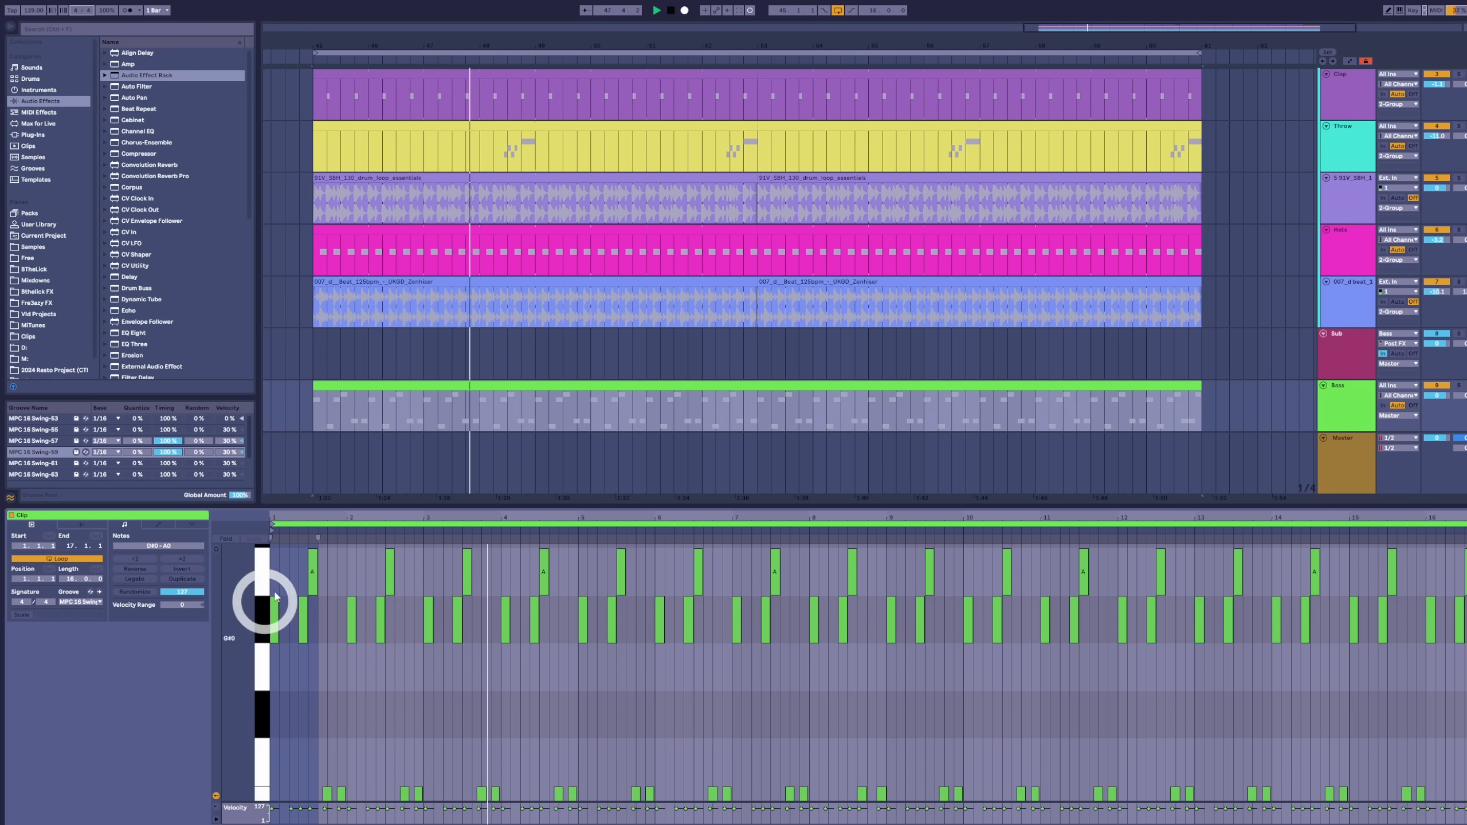
drag(294, 513, 294, 521)
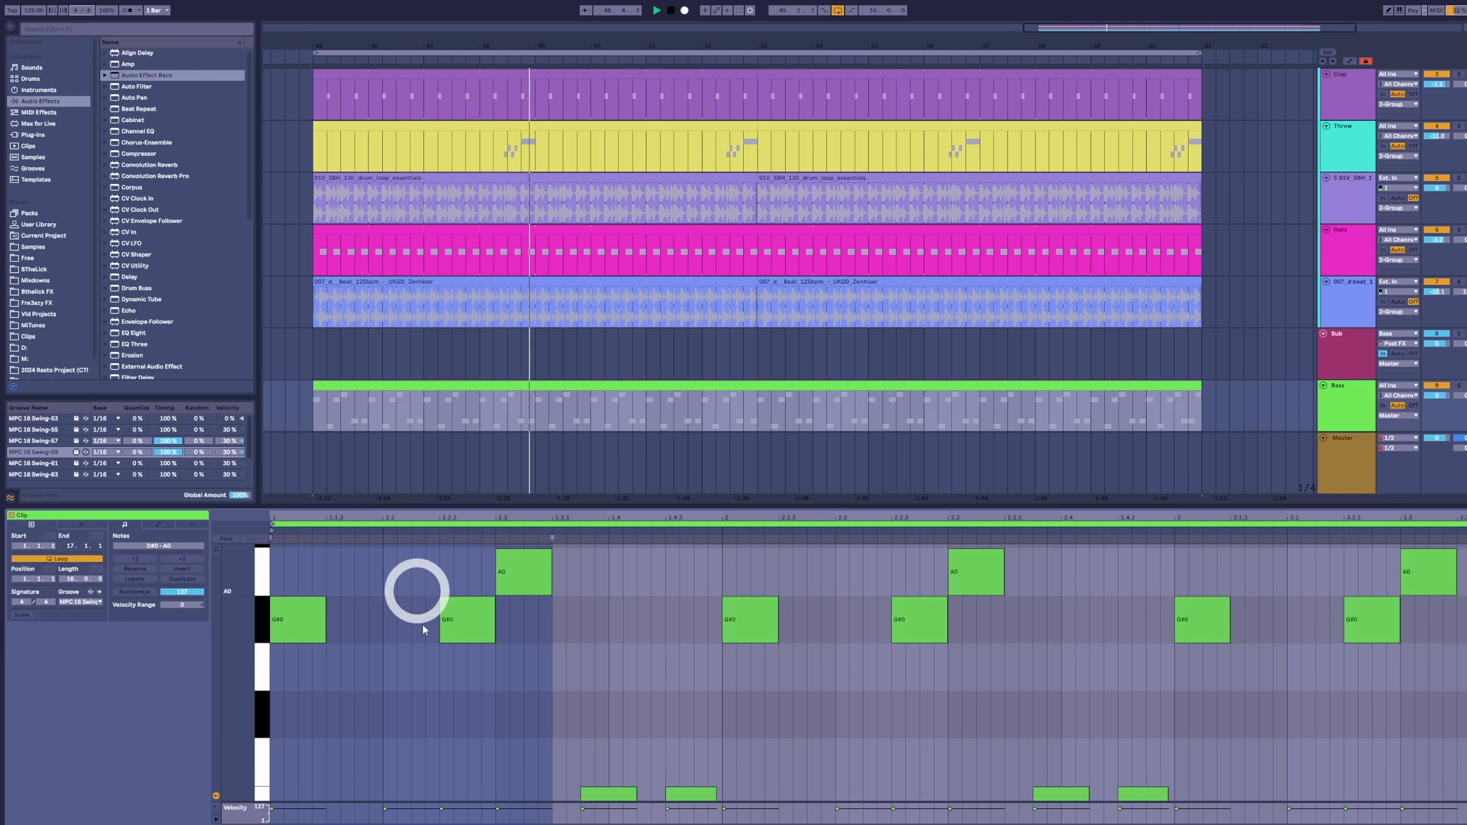
Step: Examine the full pitch range of the Bass clip's opening notes, from D#0 up to A0
drag(429, 515, 430, 513)
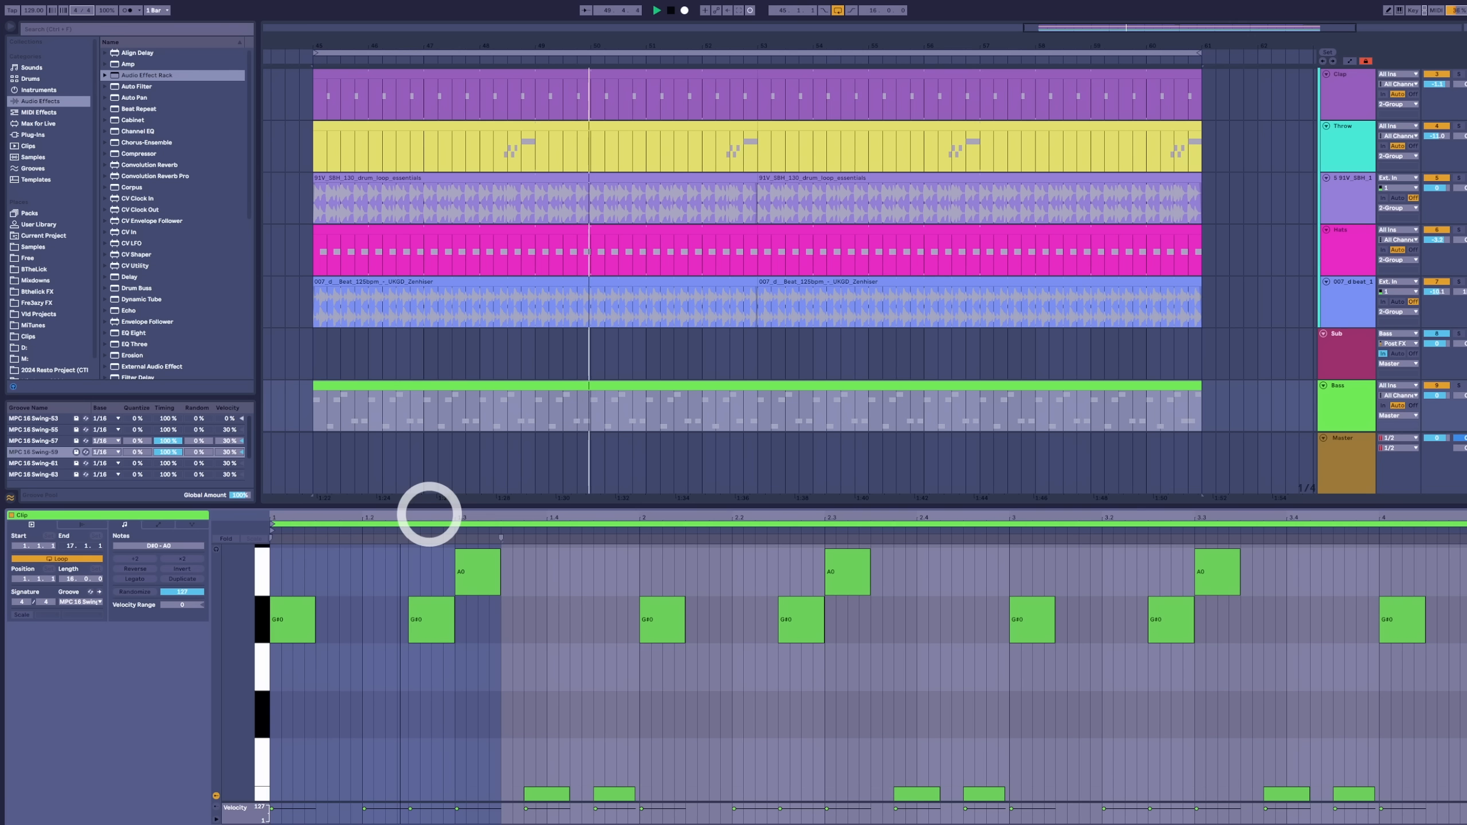
scroll(394, 602, down, 1)
drag(251, 662, 240, 653)
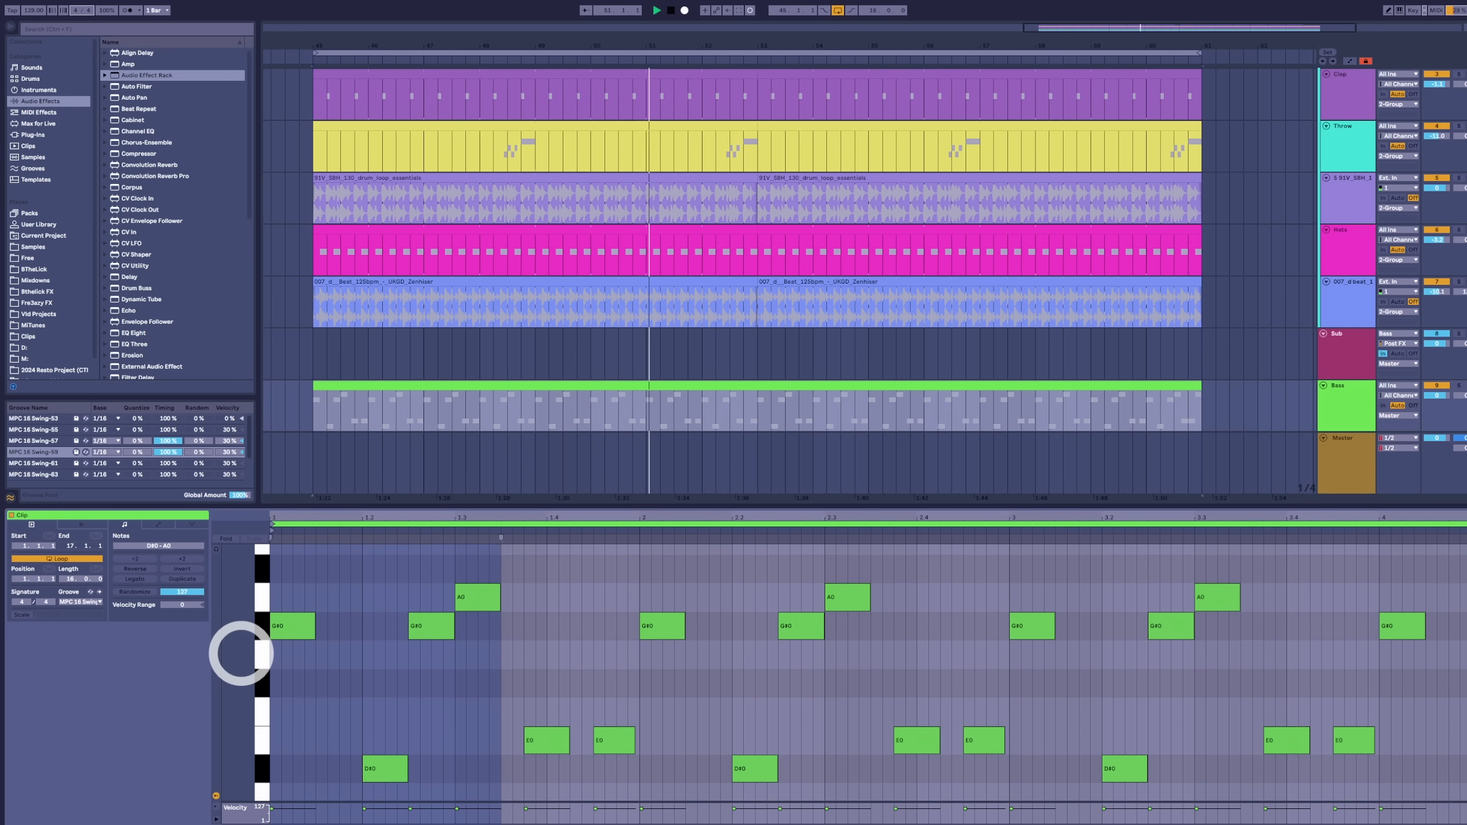
click(362, 660)
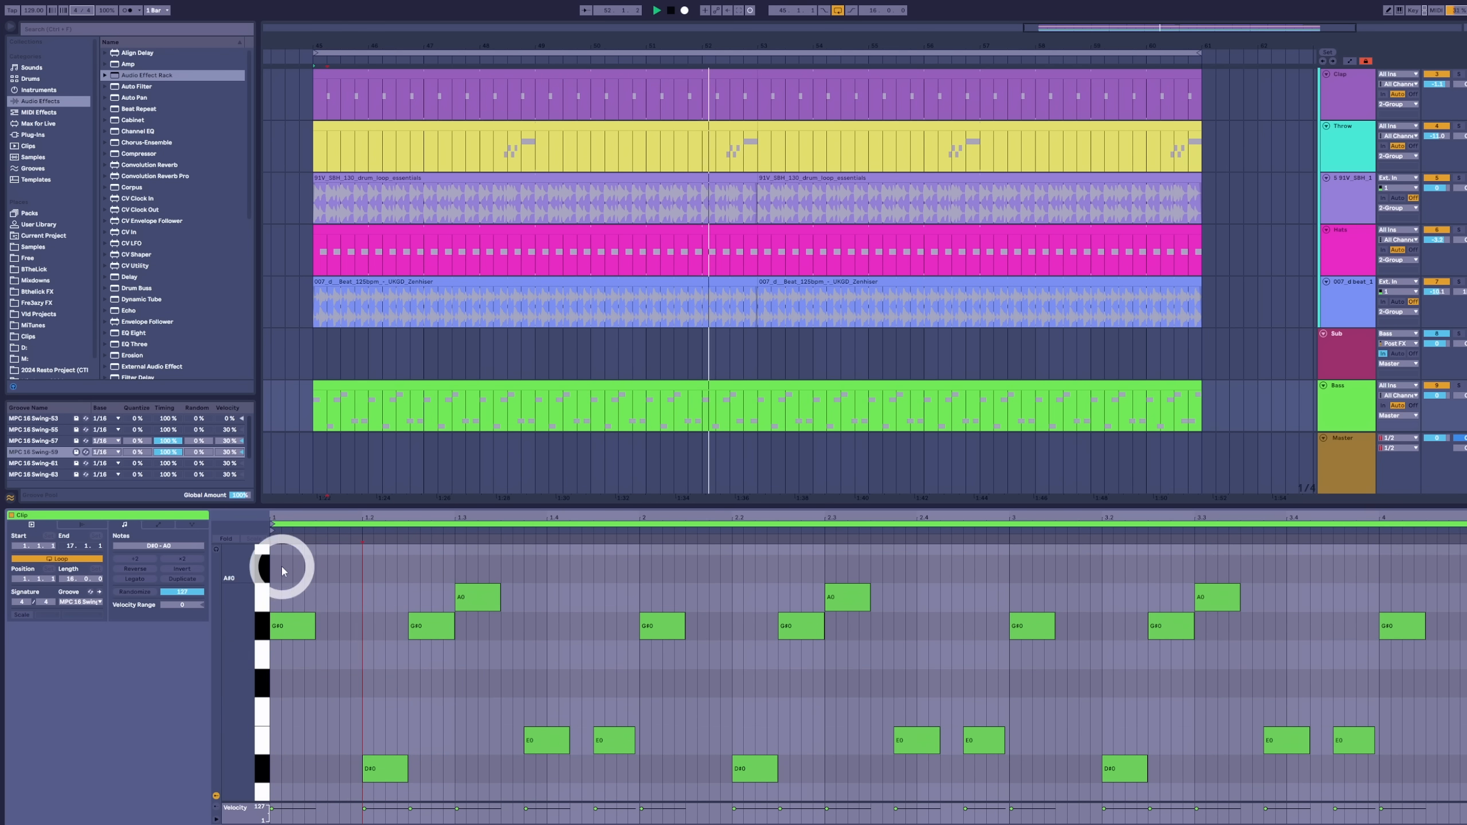
Step: Select groups of Bass notes across the first two bars to study the repeating pattern on and between the beats
drag(284, 567, 300, 659)
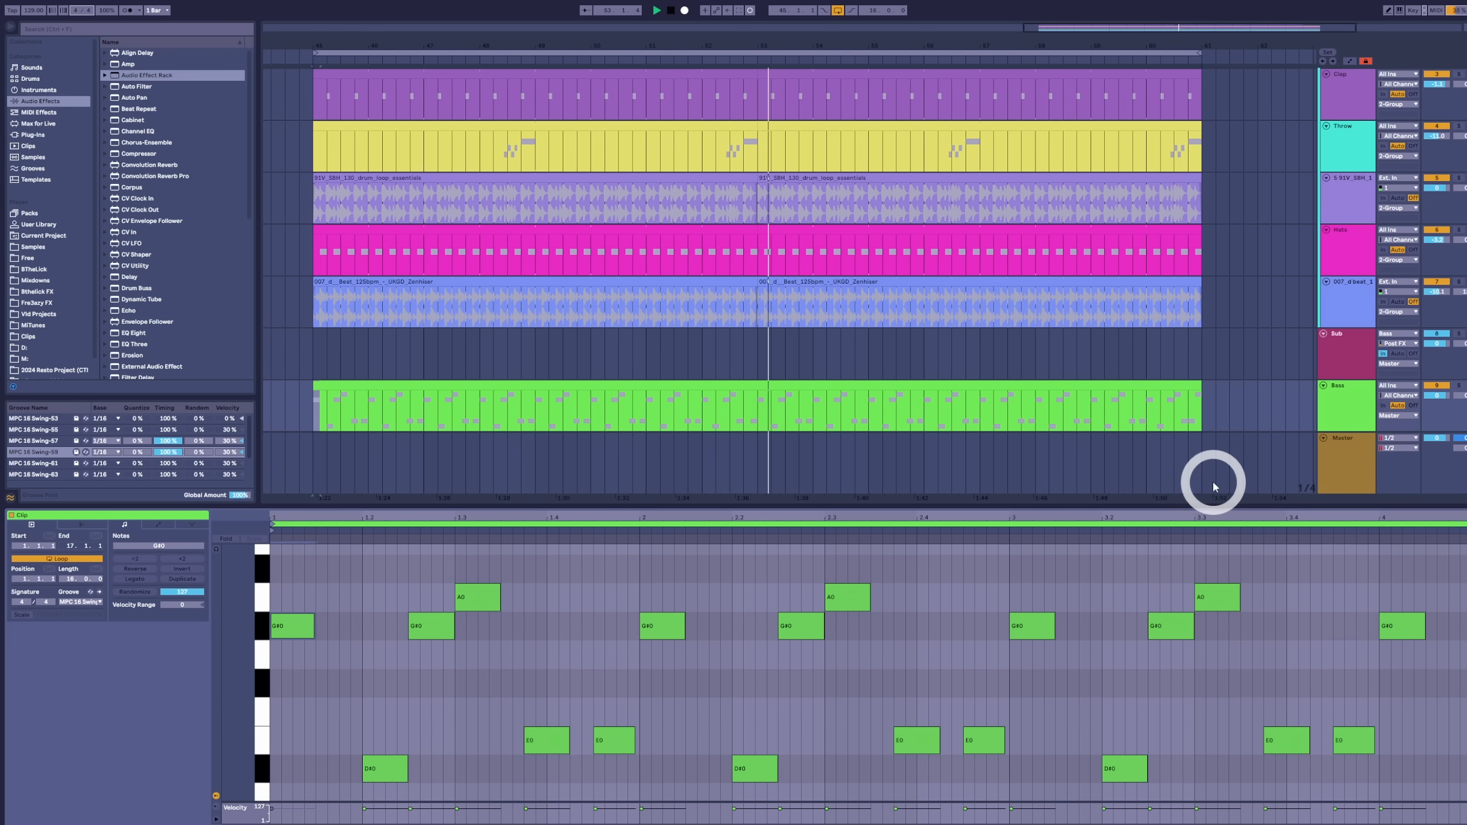
click(734, 808)
click(483, 724)
drag(425, 695, 413, 802)
drag(413, 720, 400, 786)
drag(302, 586, 677, 673)
drag(779, 730, 771, 791)
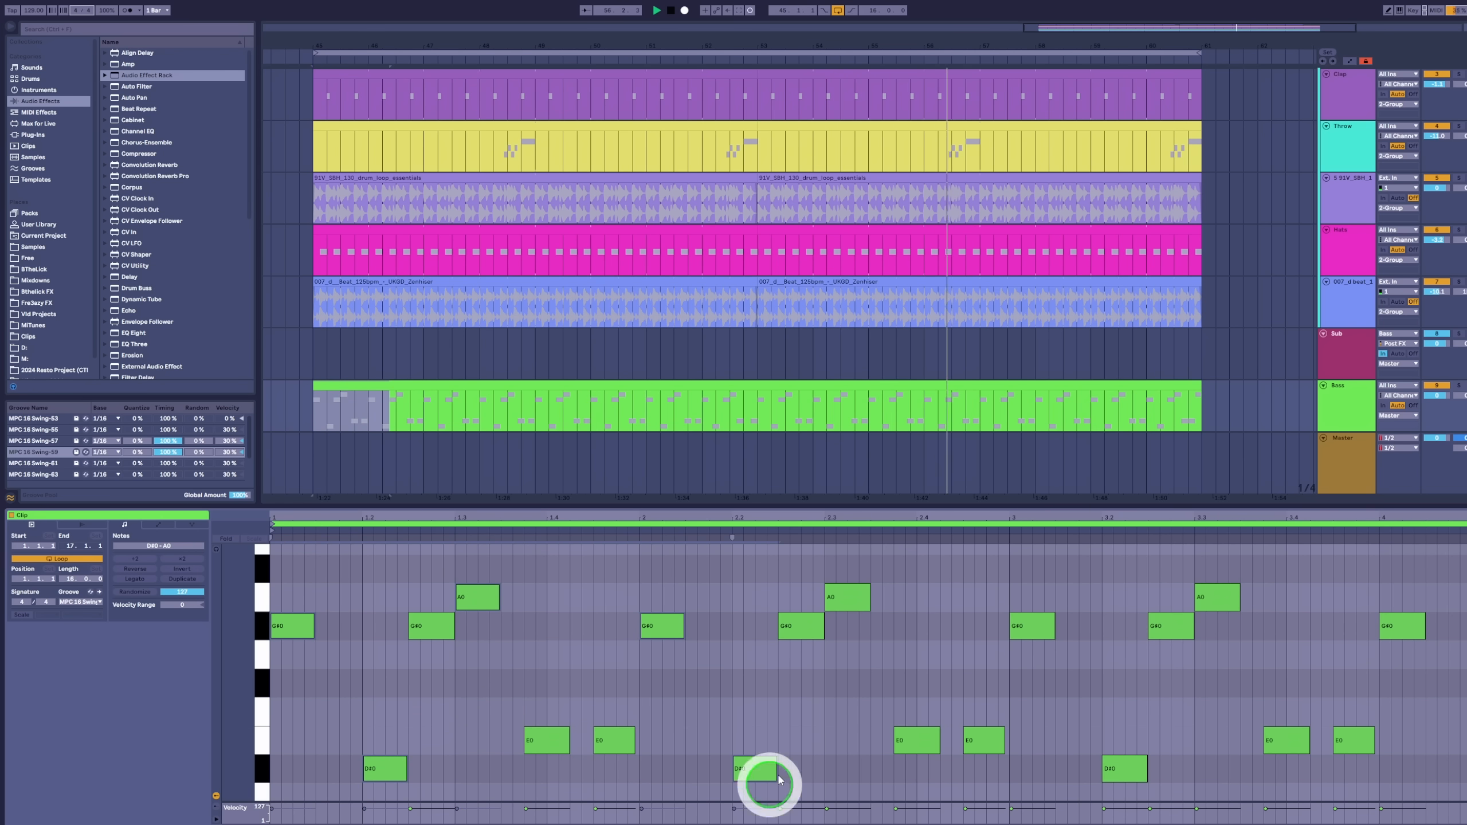
drag(864, 560, 864, 628)
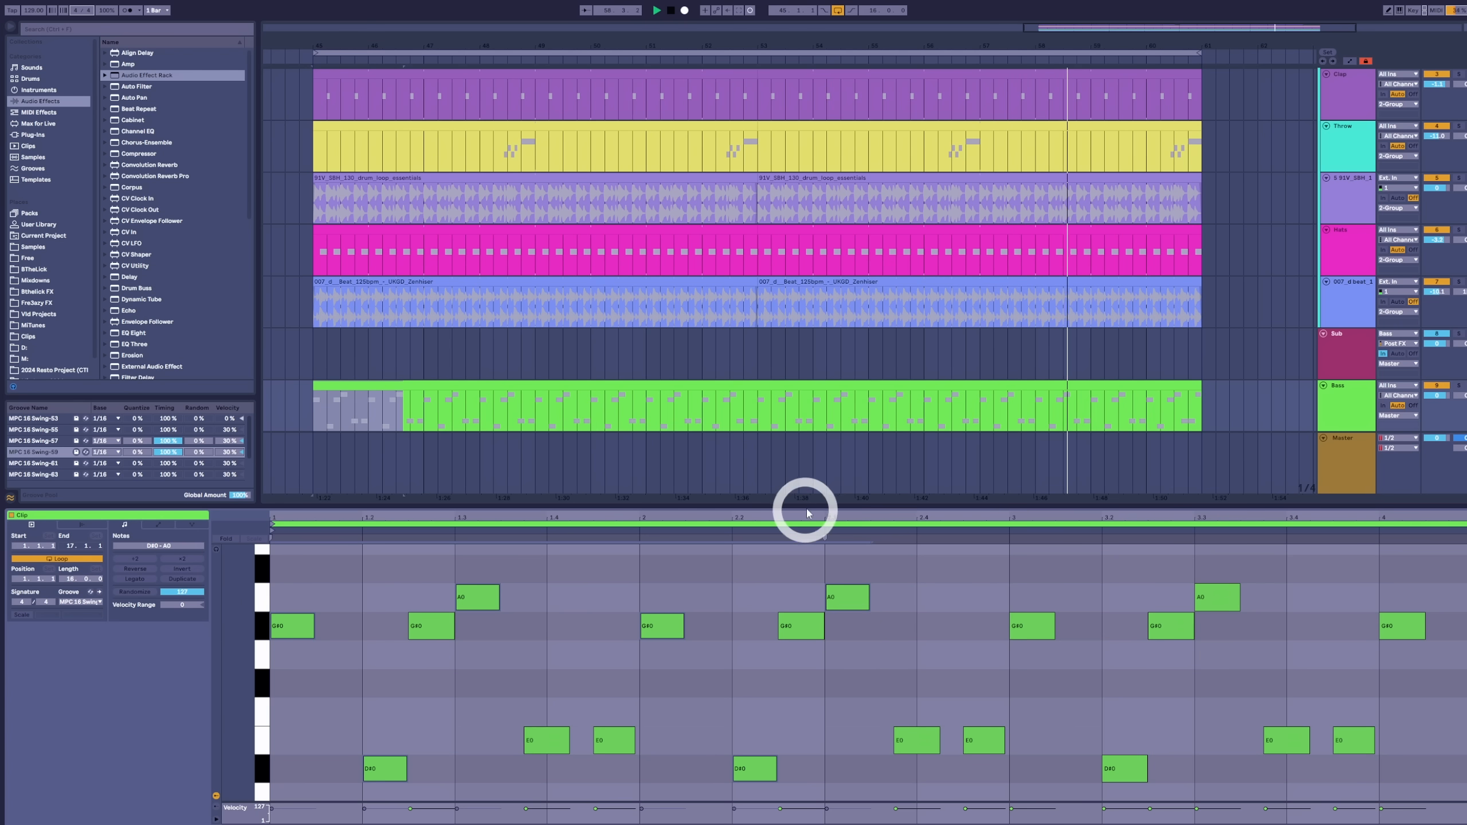
drag(810, 506, 809, 507)
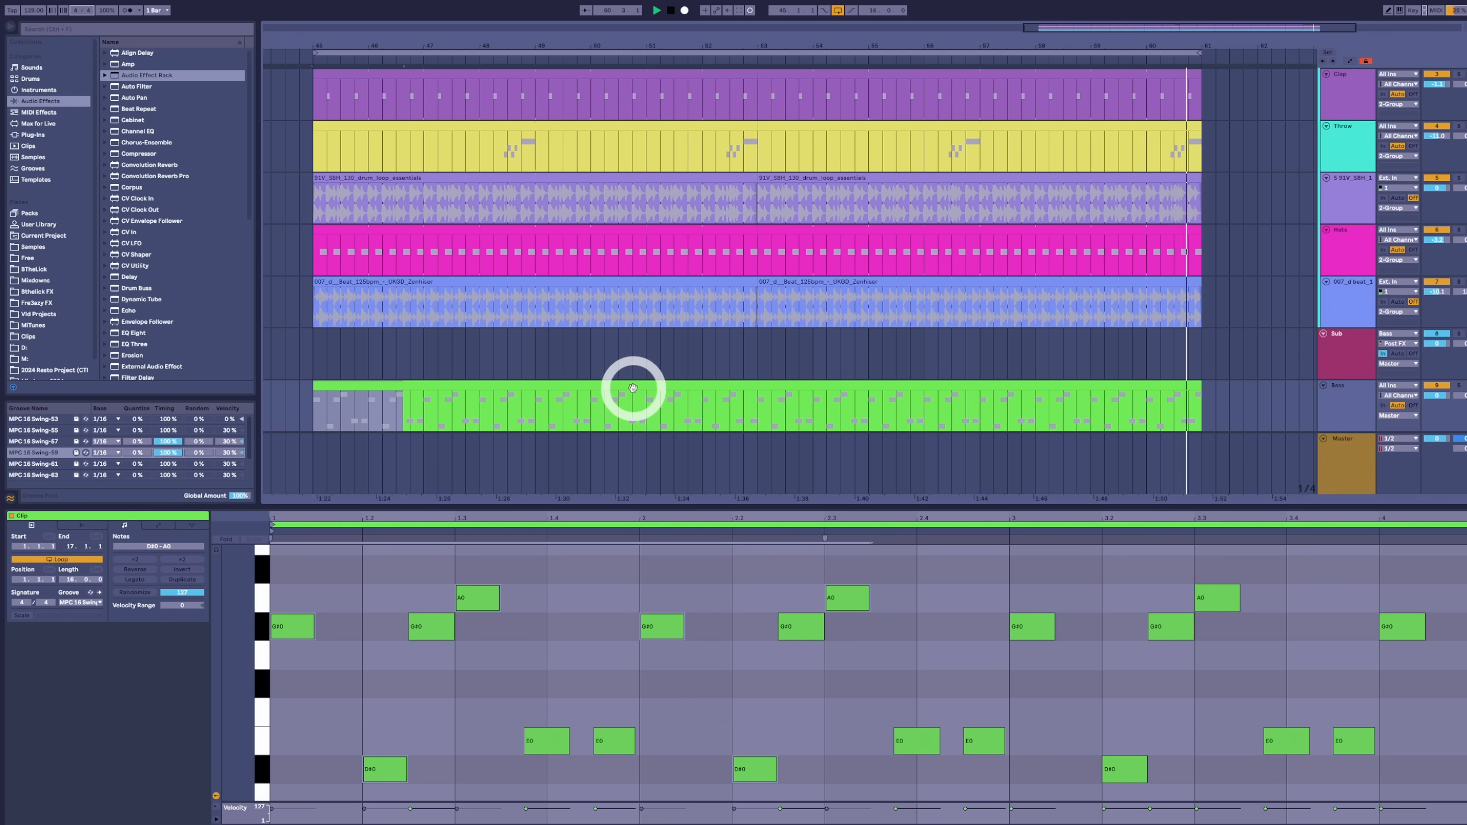
click(668, 609)
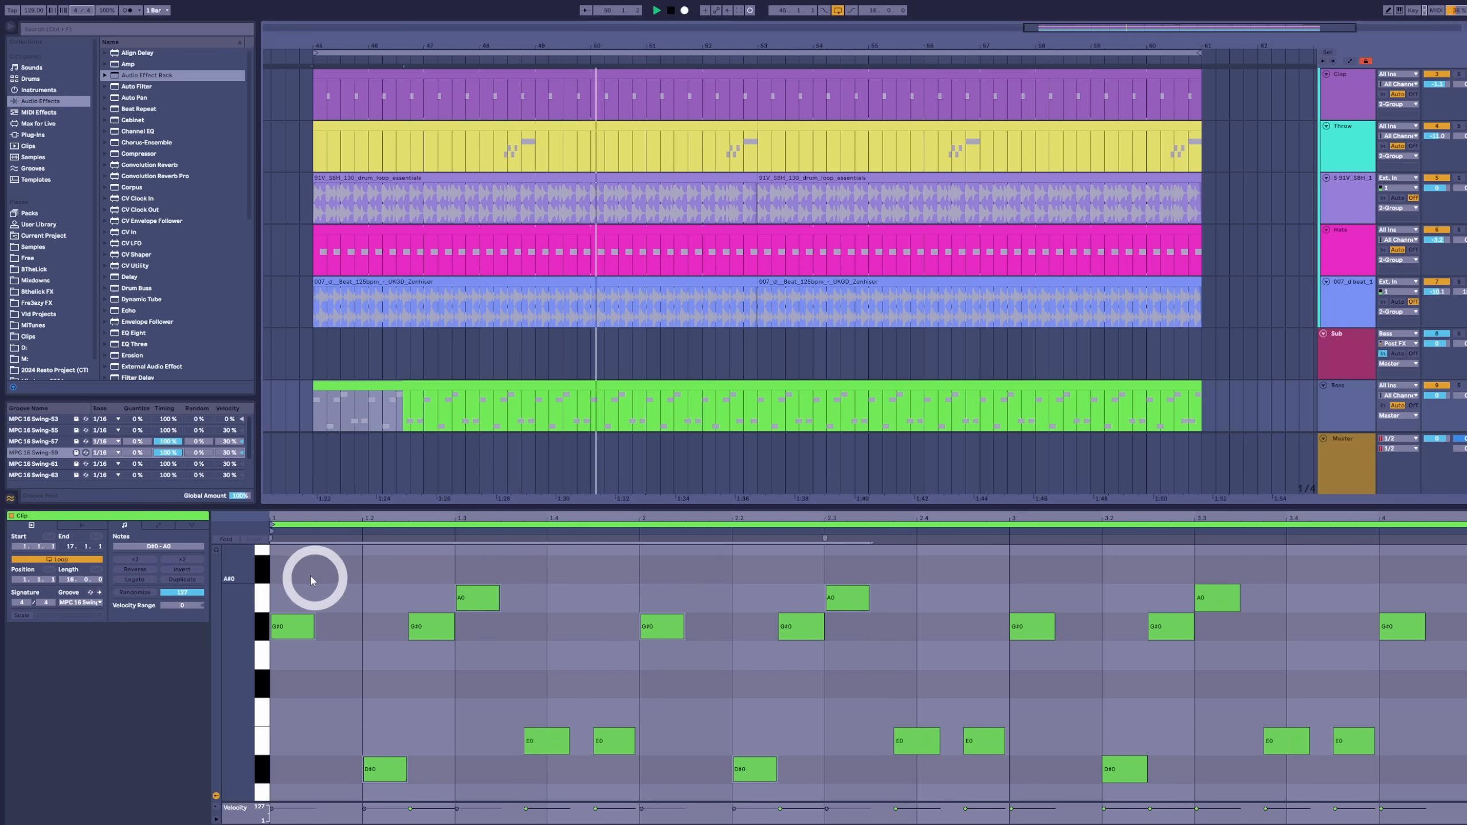
Step: Transpose the Bass clip's notes down two semitones and back up two semitones
click(601, 769)
key(Down)
key(Down)
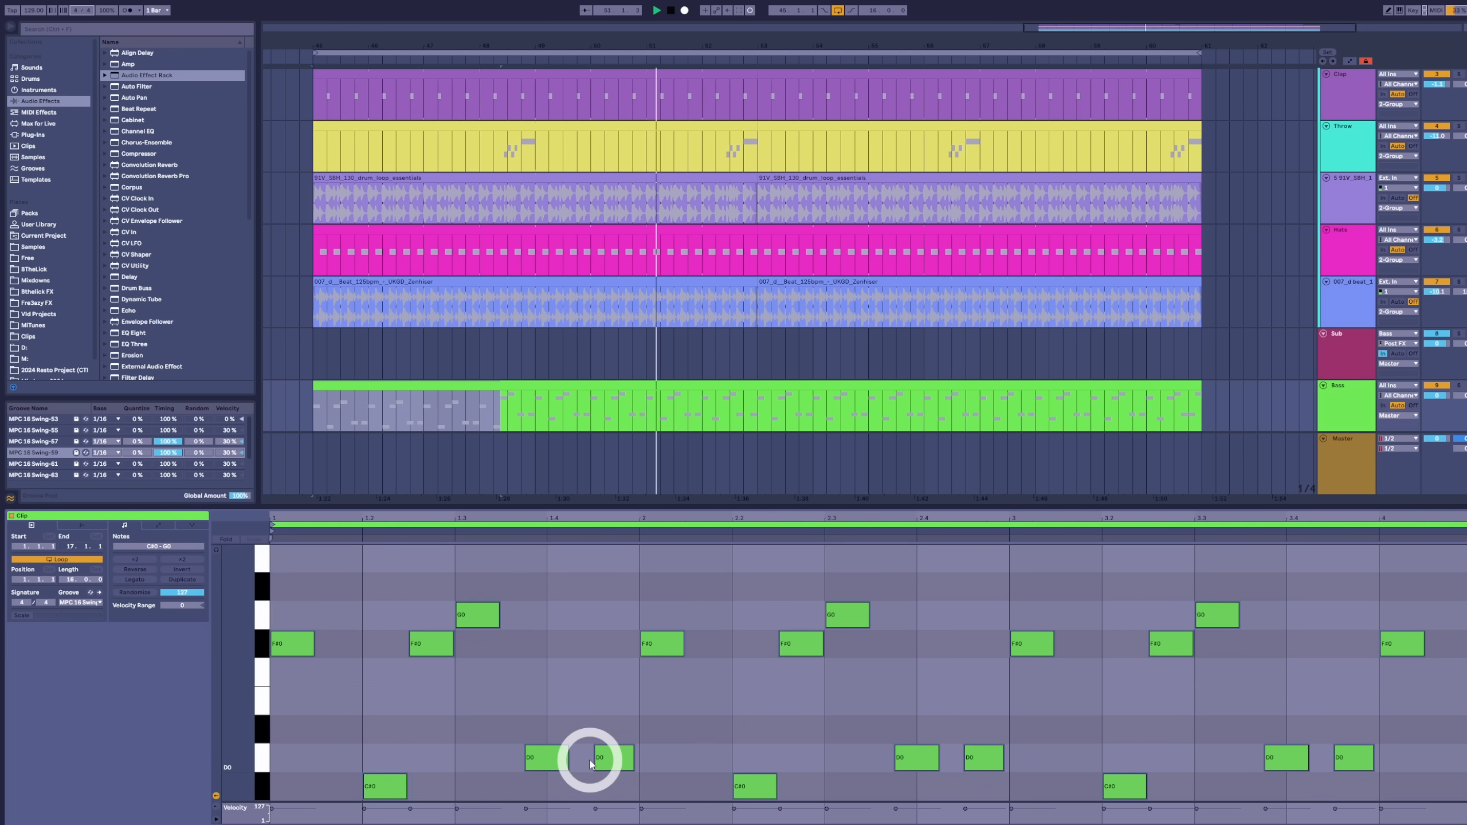
key(Up)
key(Up)
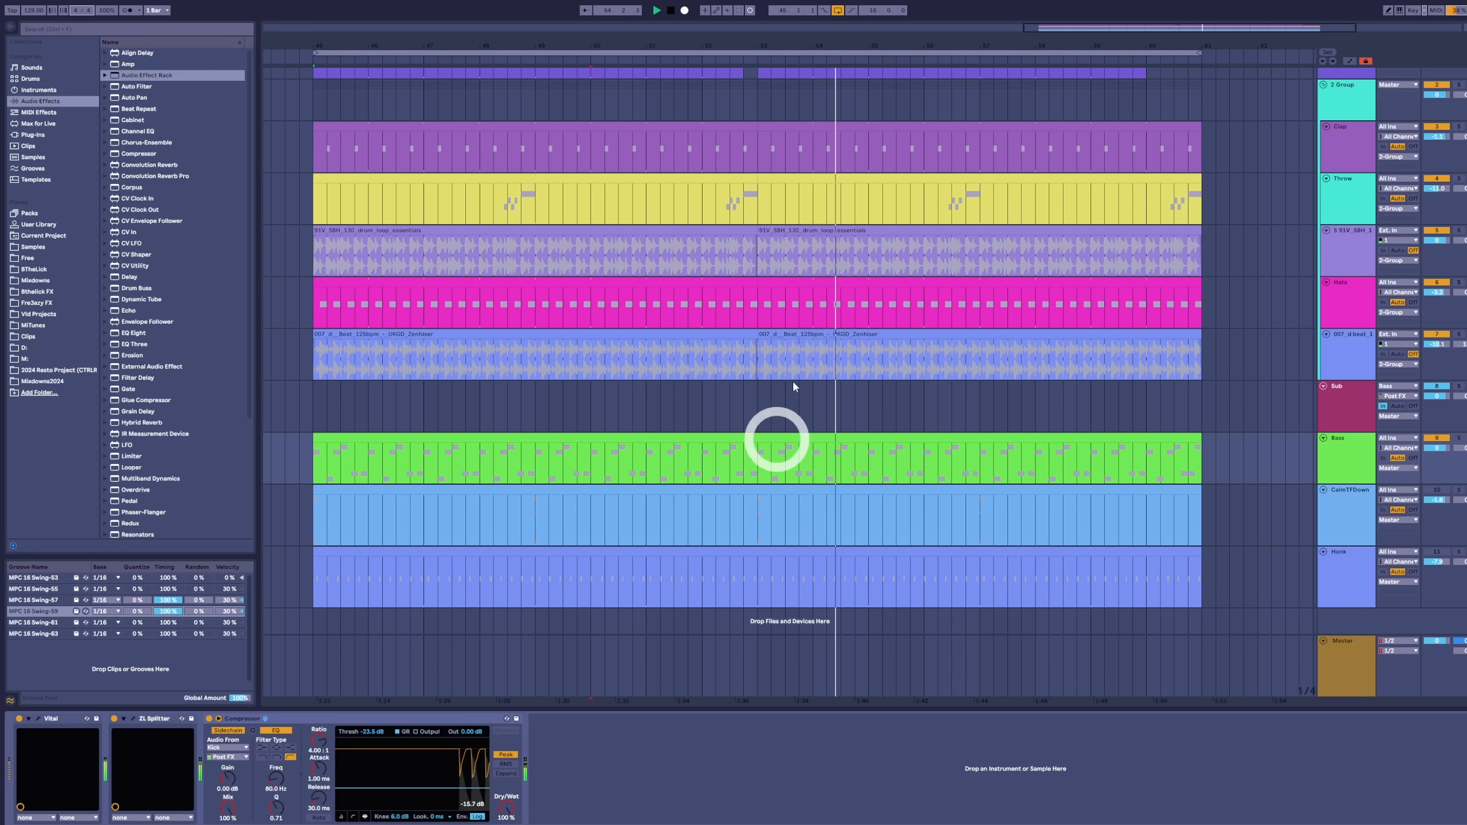
Step: Set the Filter macro of the Master track's DjTools rack to 88
click(696, 452)
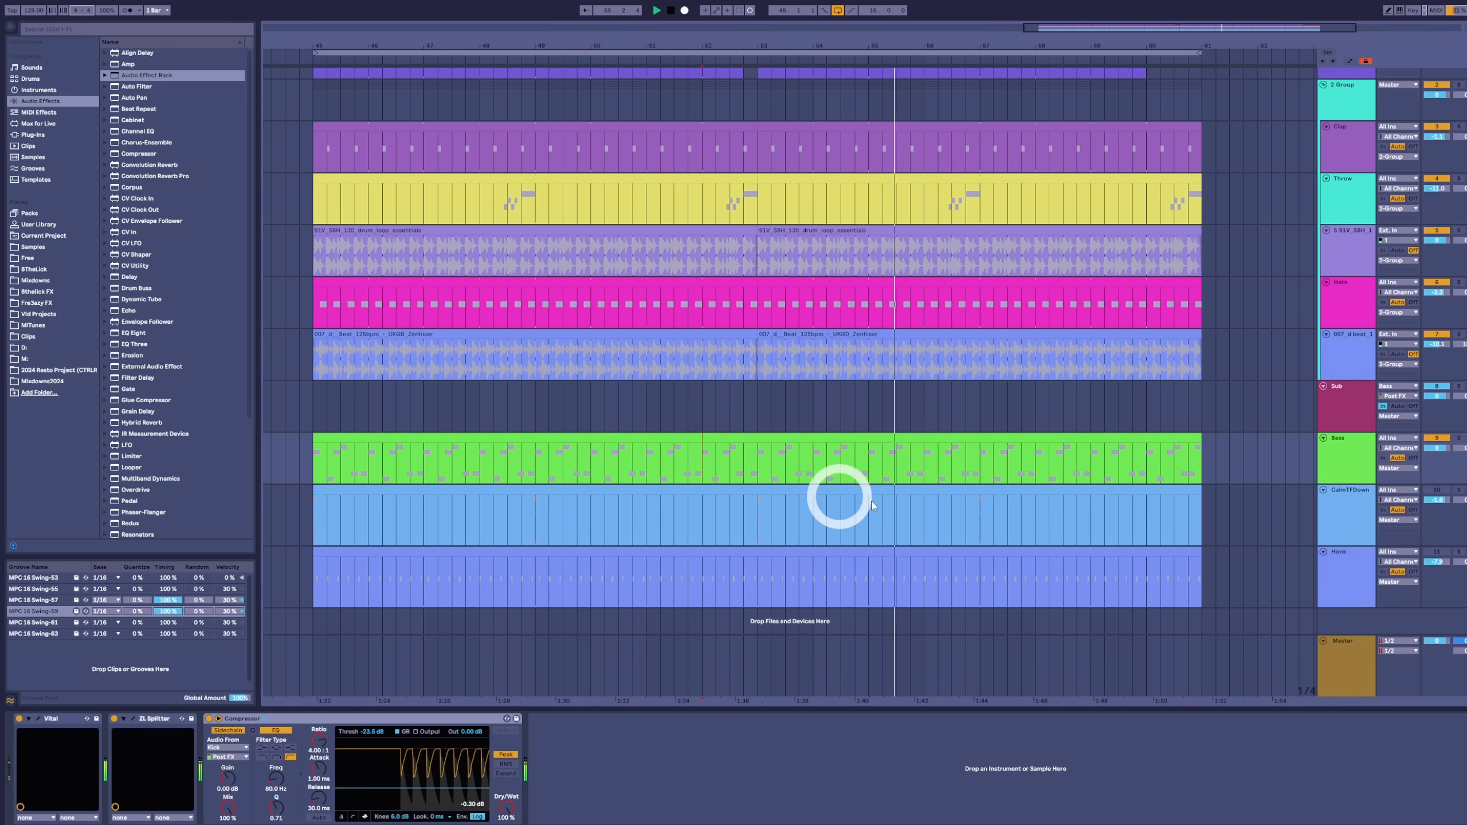
click(1334, 664)
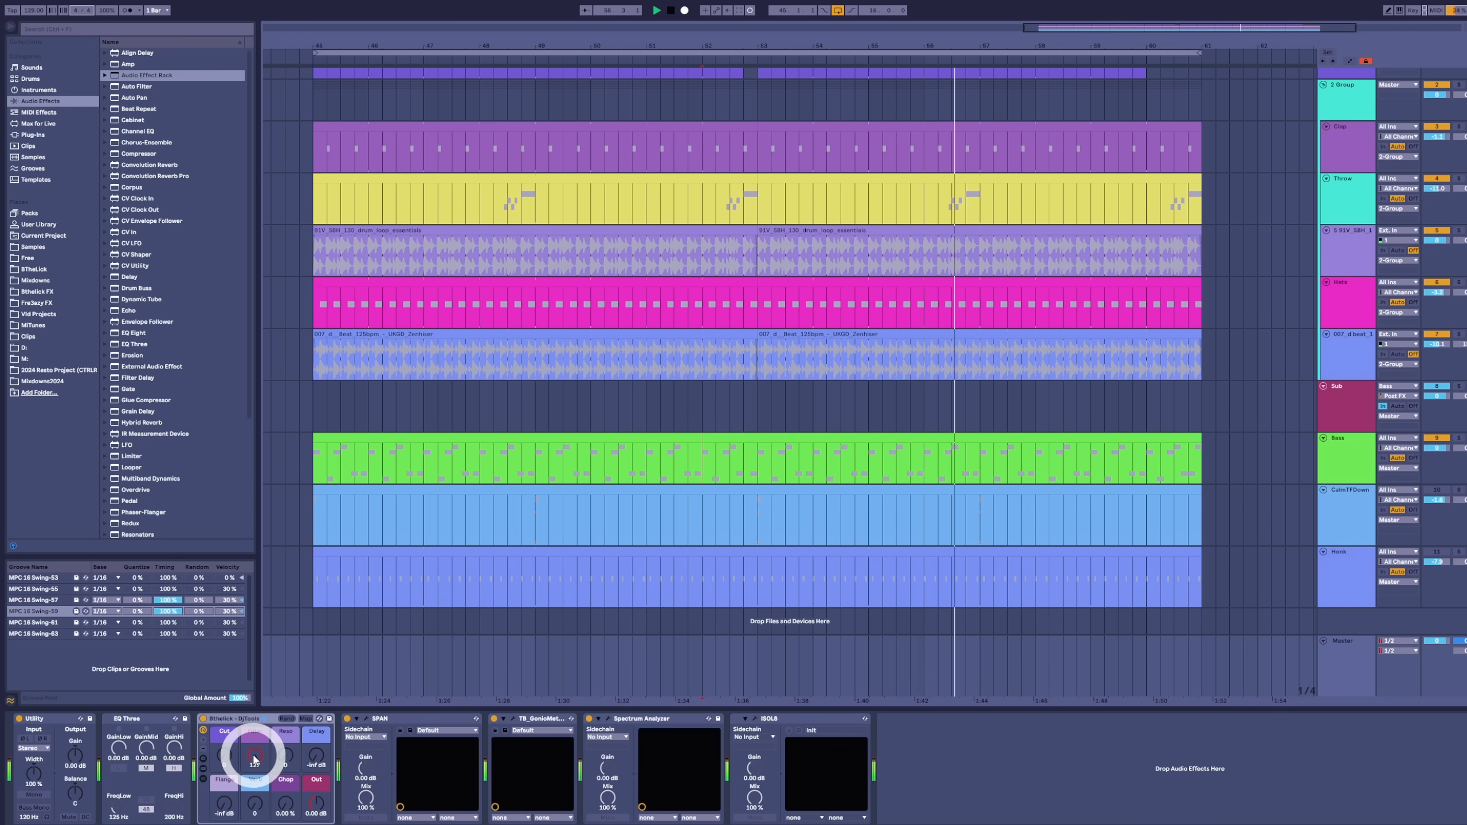
drag(254, 759, 254, 755)
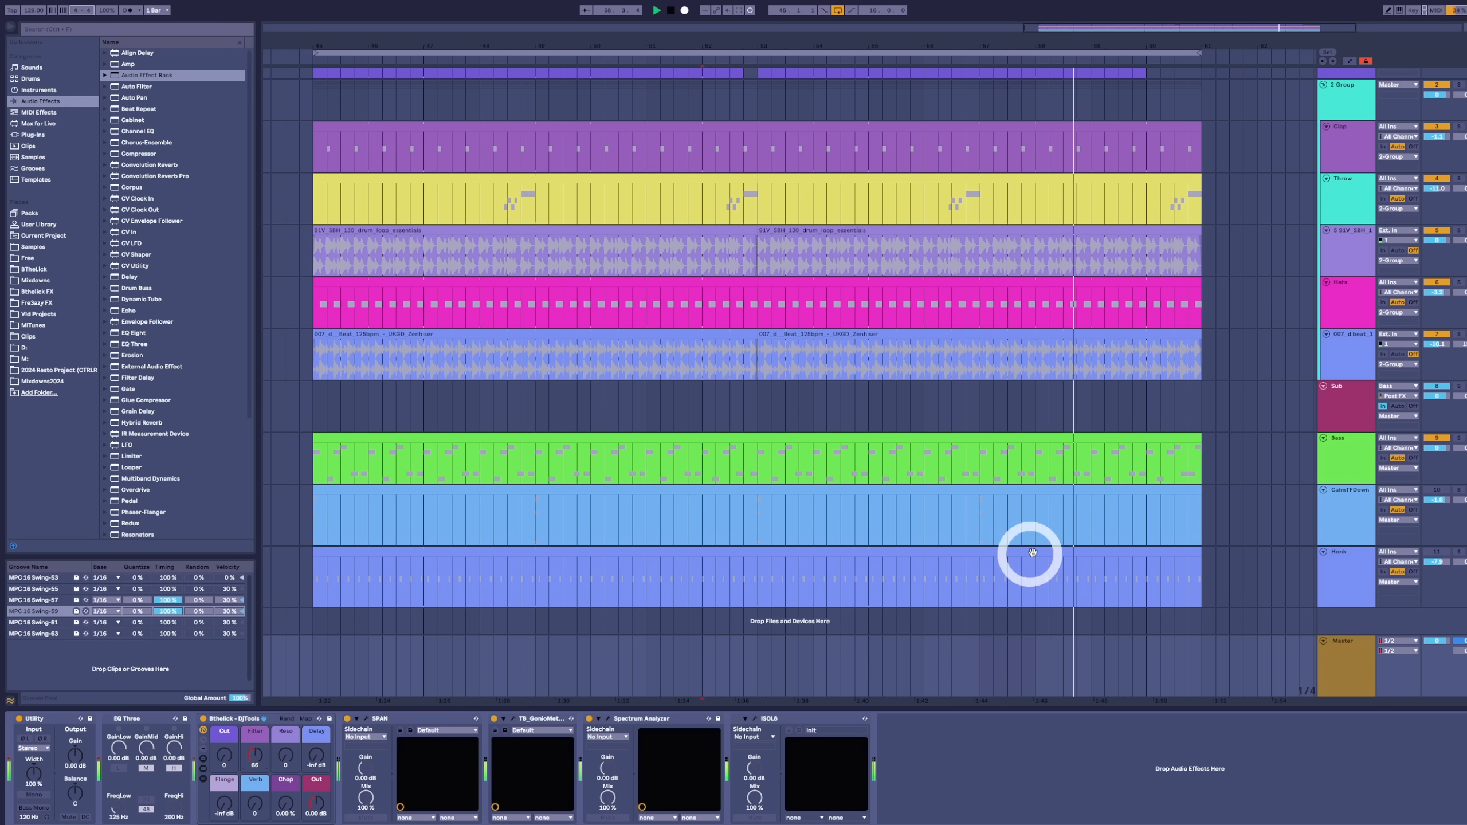
Step: Inspect the kick-sidechained Compressor on the Bass track and the analyser devices on the Master track
click(1328, 454)
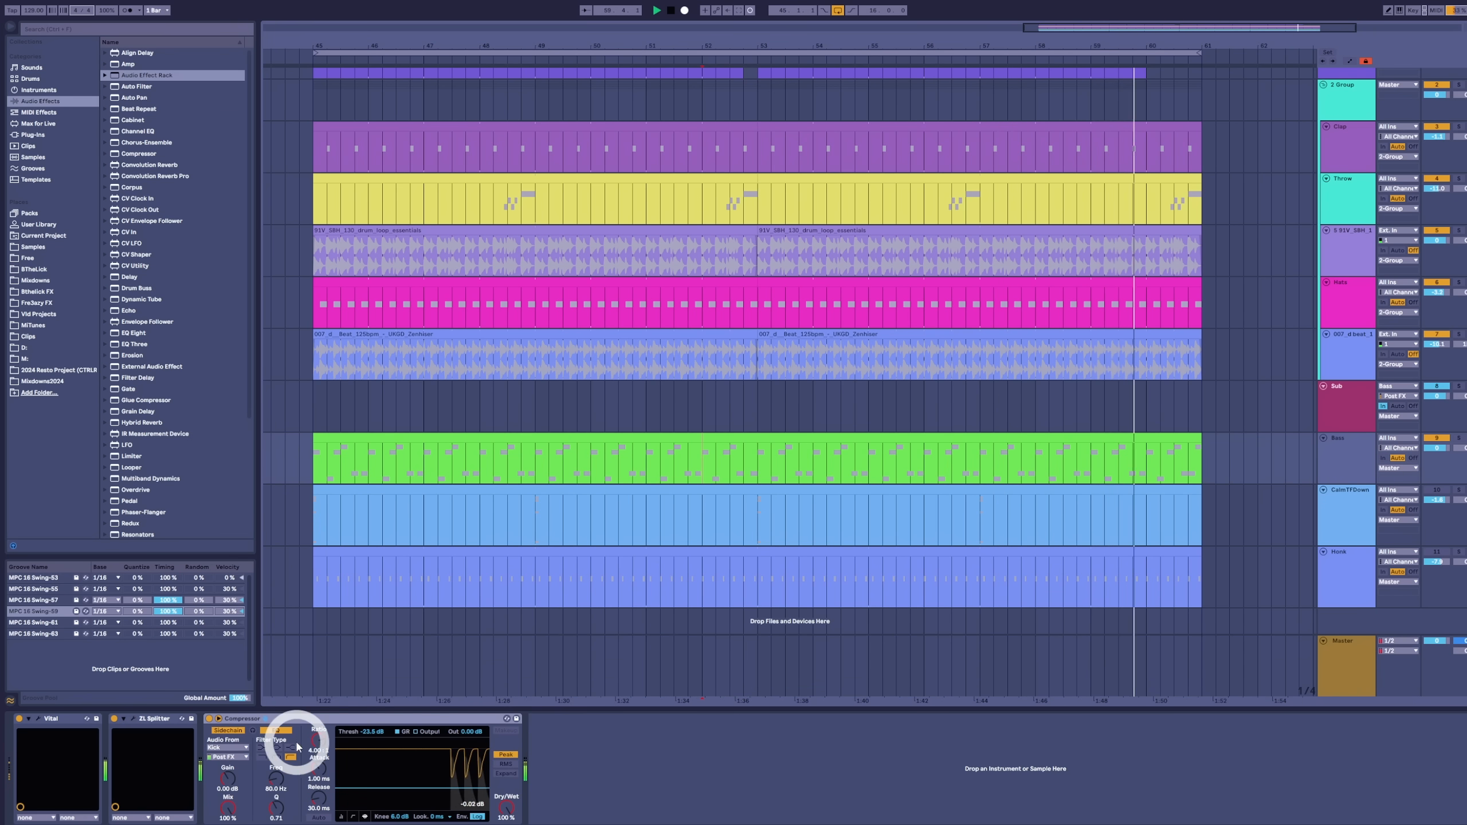
drag(317, 748, 317, 767)
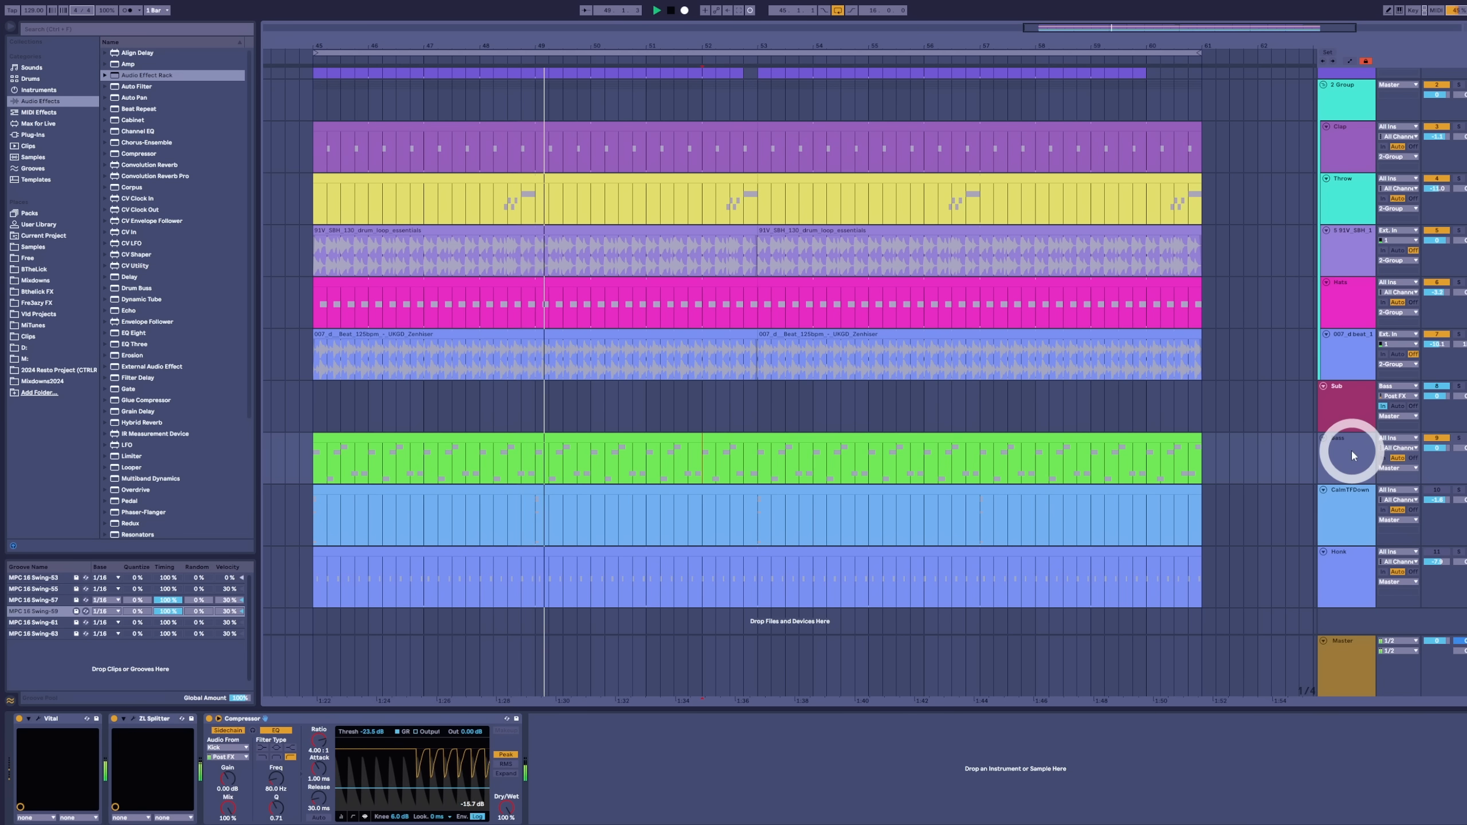
click(1334, 691)
click(353, 729)
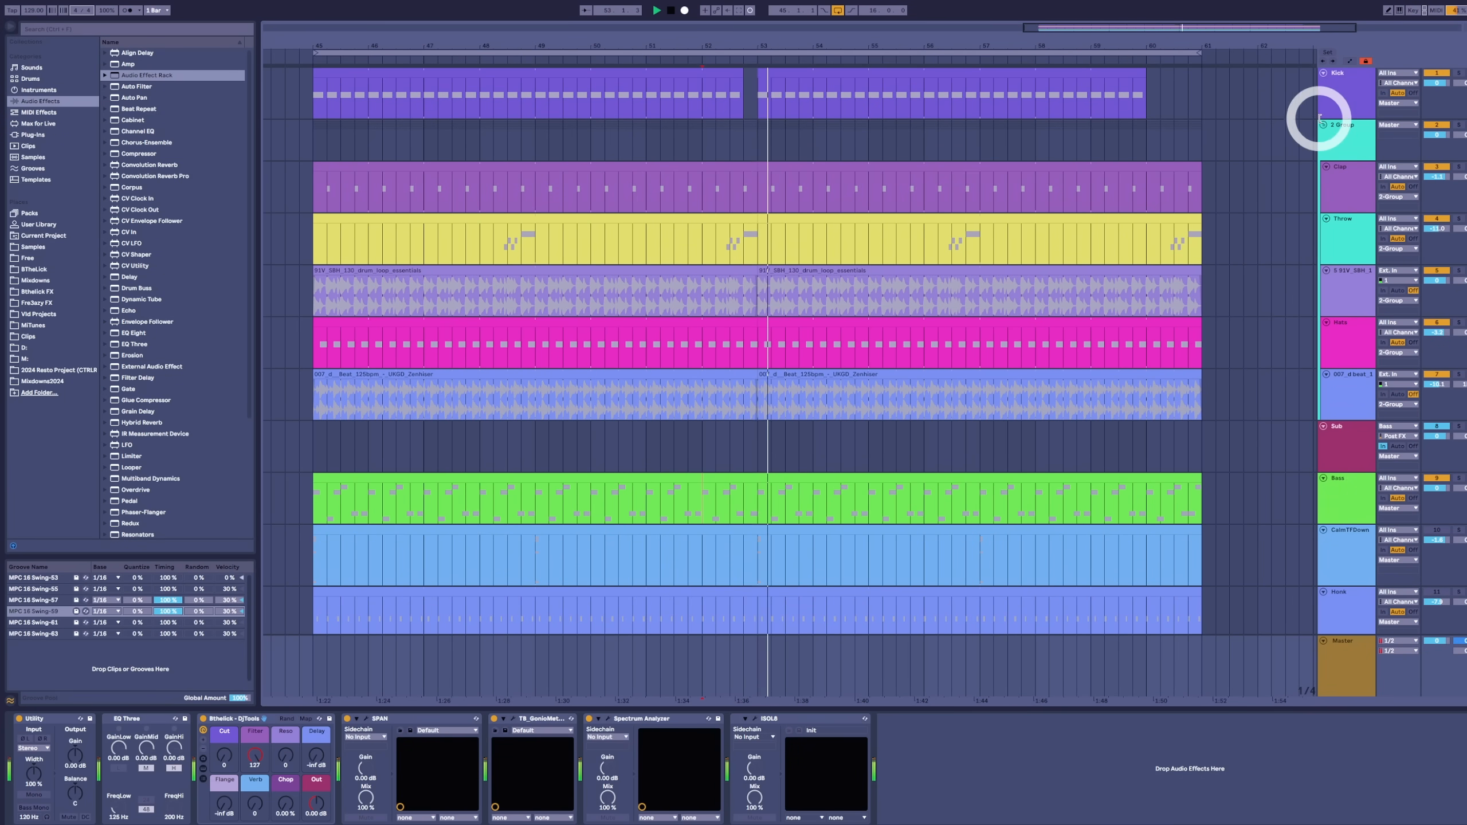
Step: Examine the Kick track's sample waveform in Simpler up close
click(1355, 85)
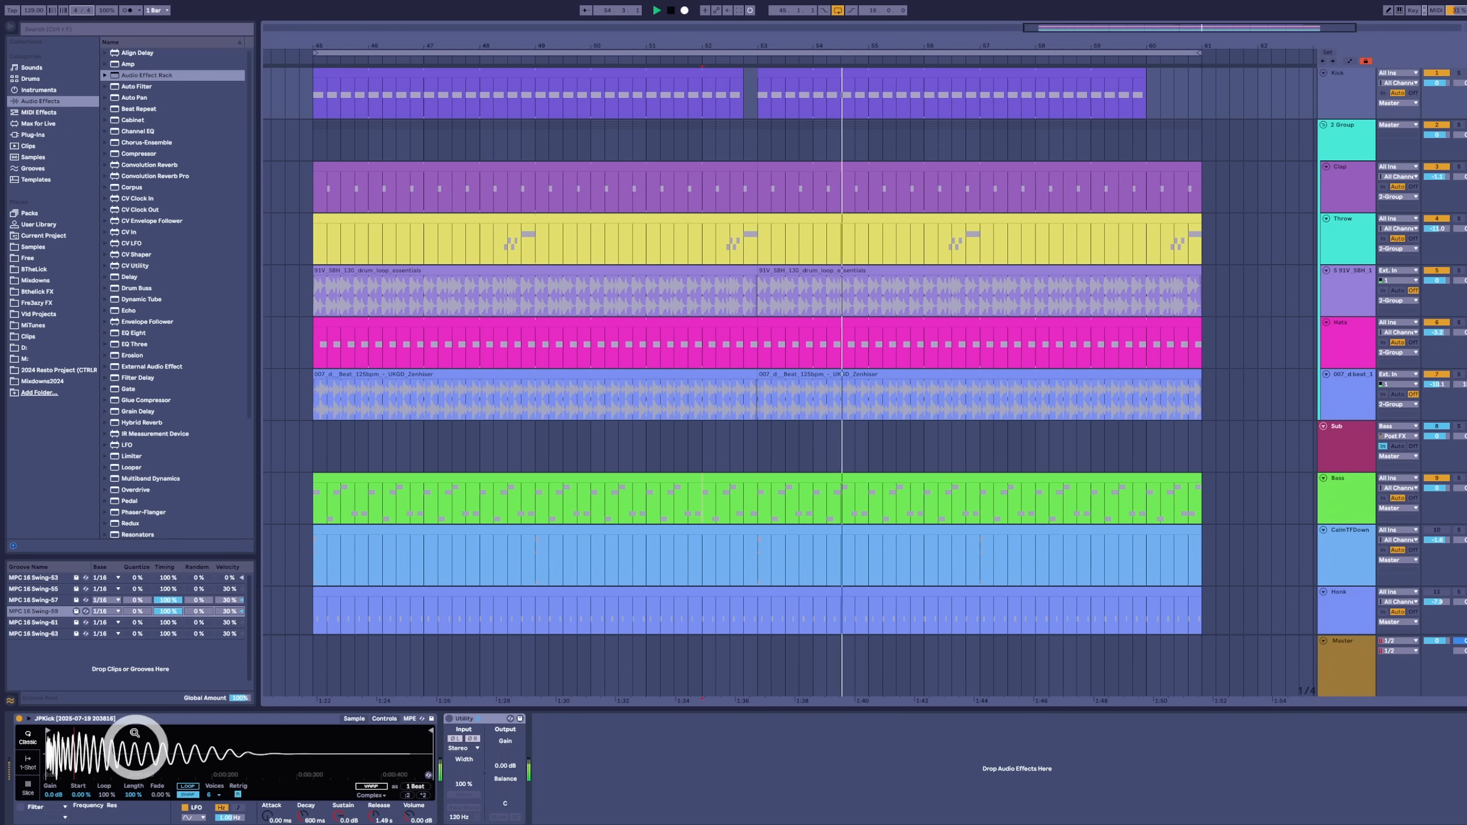
mouse_move(52, 755)
mouse_down()
mouse_move(52, 769)
mouse_move(51, 752)
mouse_up()
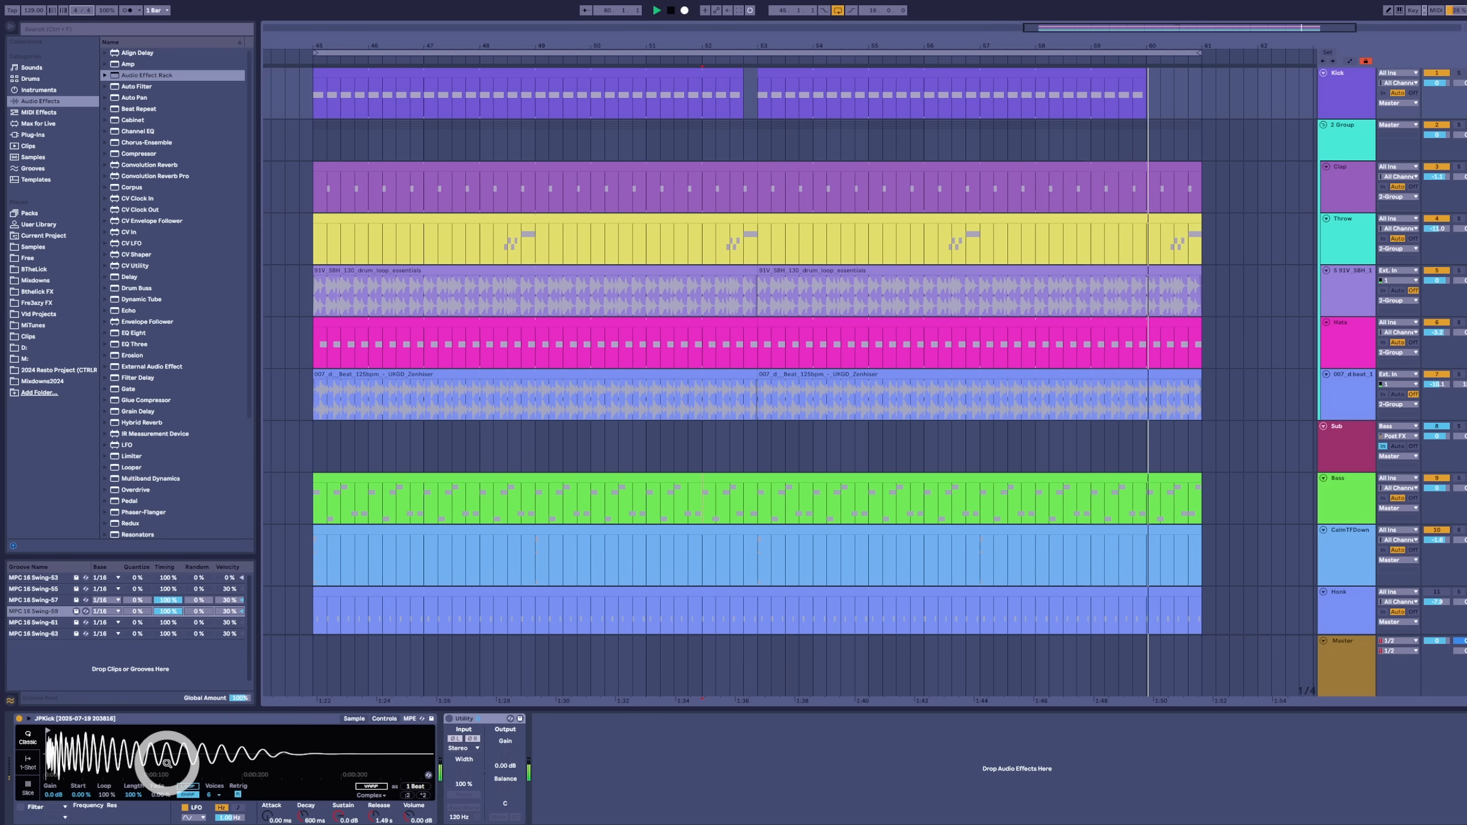
Step: Try transposing the Kick sample to -4 st in Simpler, compare its waveform, and return Transpose to 0 st
click(384, 720)
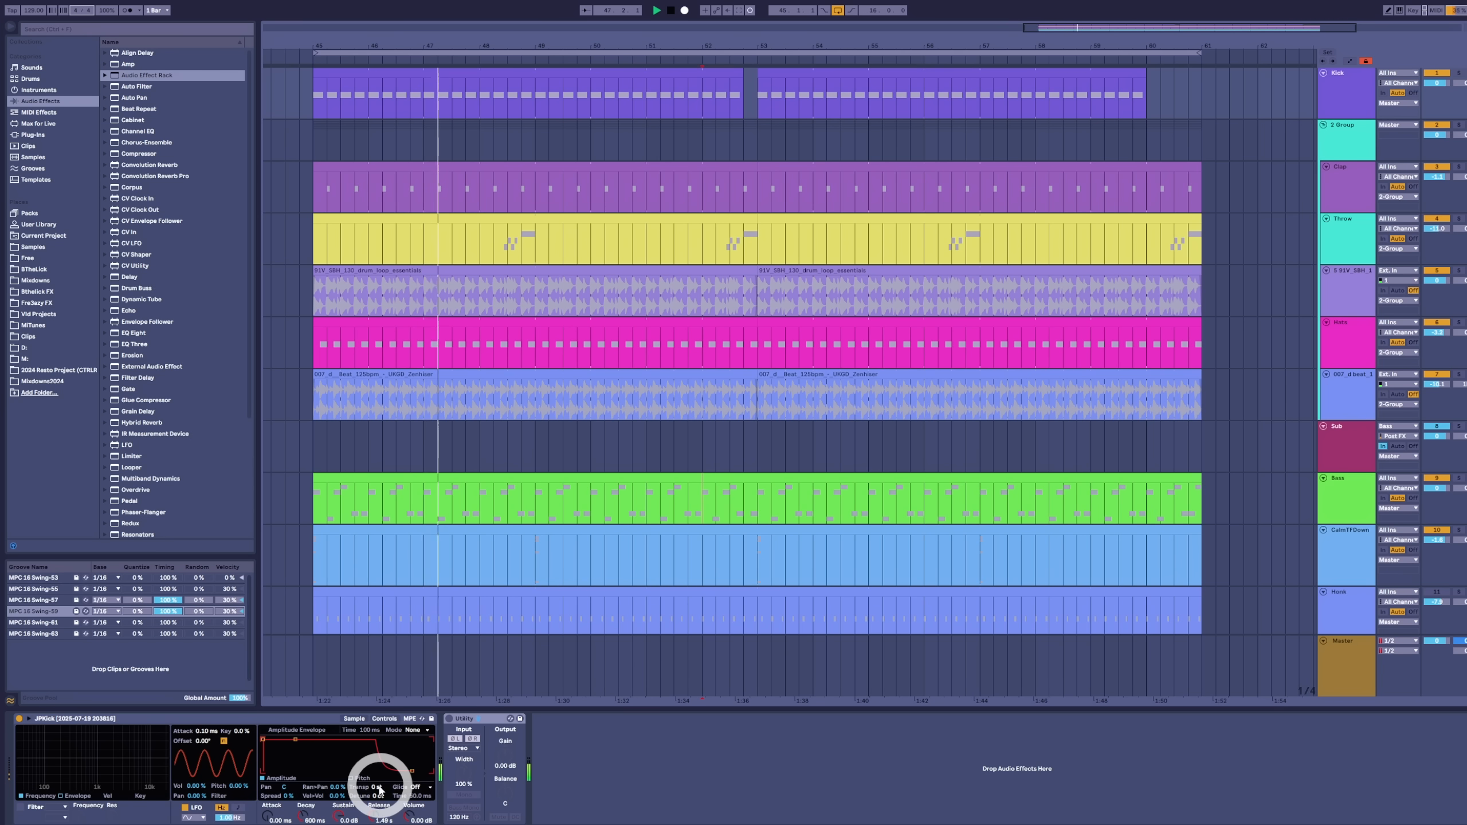
drag(379, 790, 378, 798)
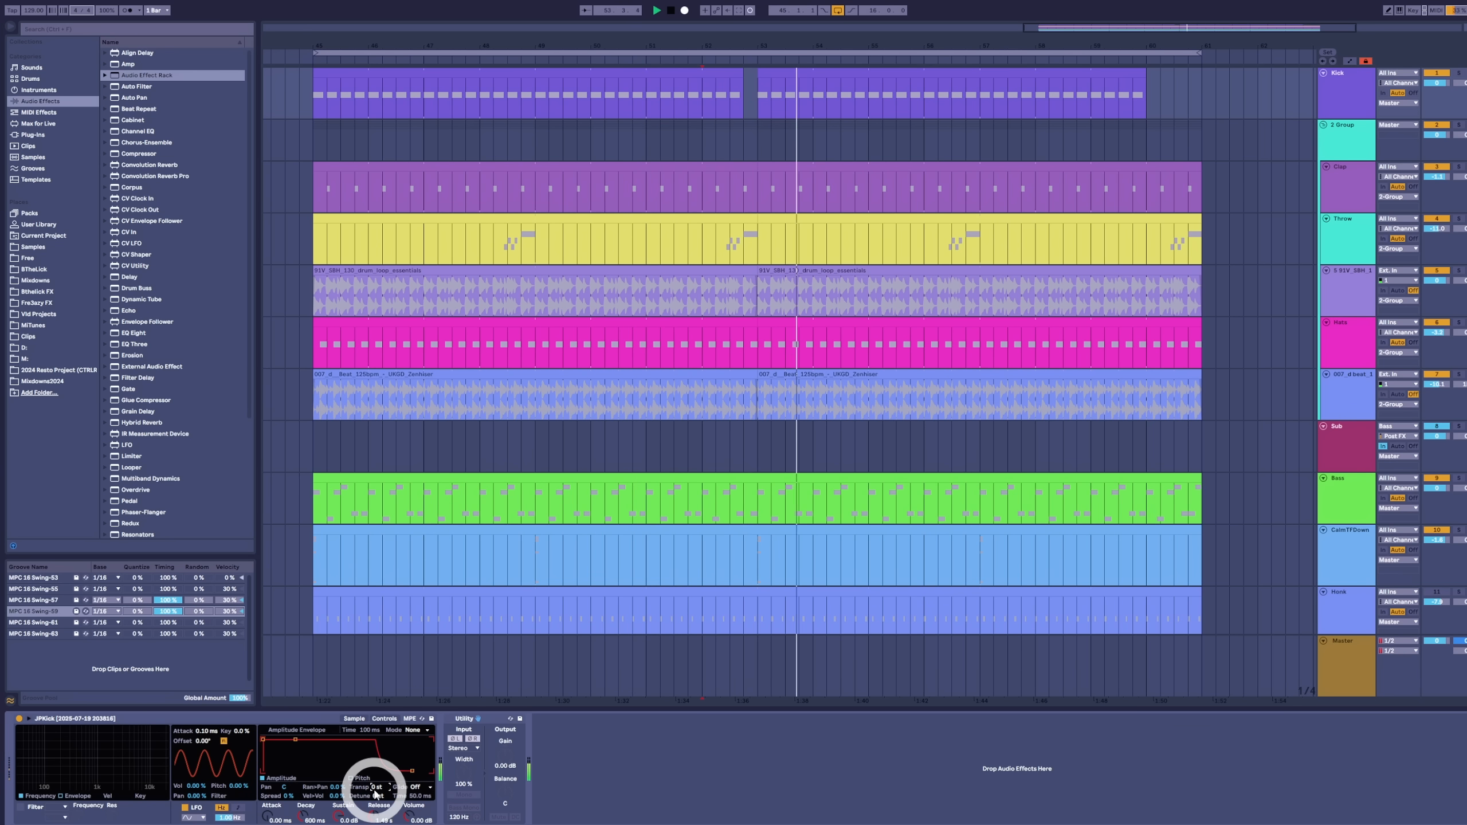
click(355, 719)
click(384, 718)
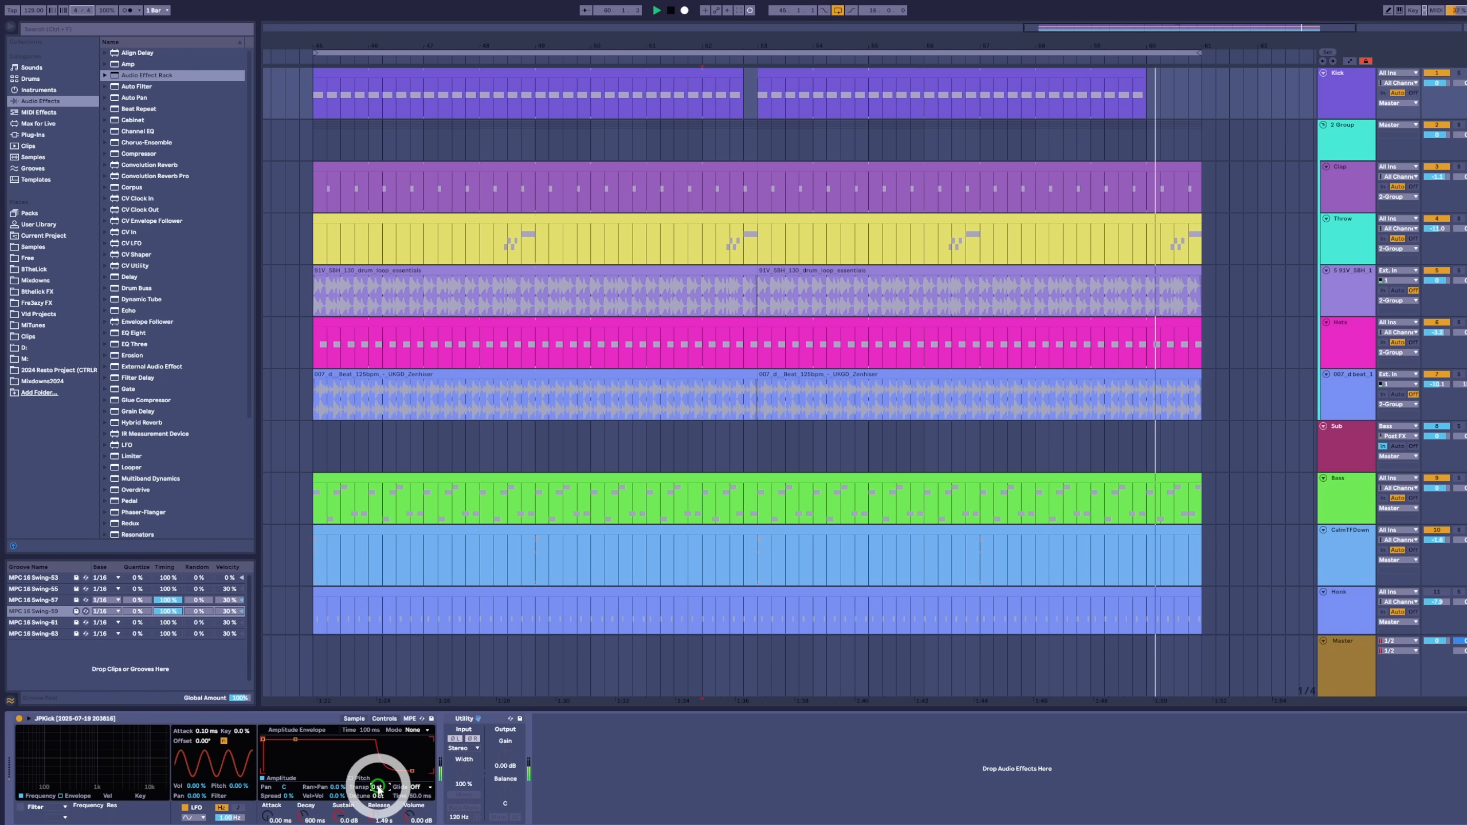
click(353, 718)
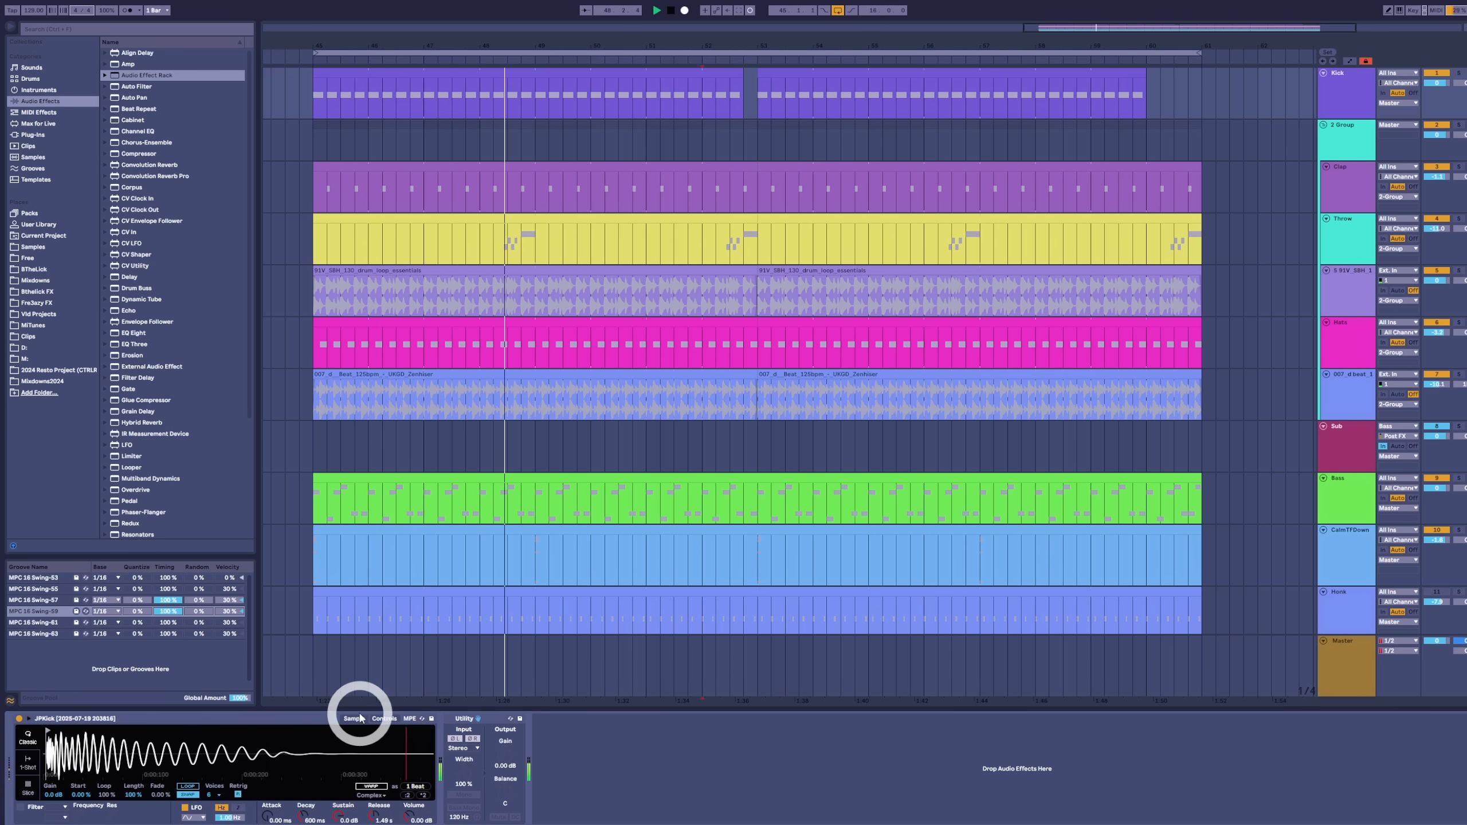
click(383, 720)
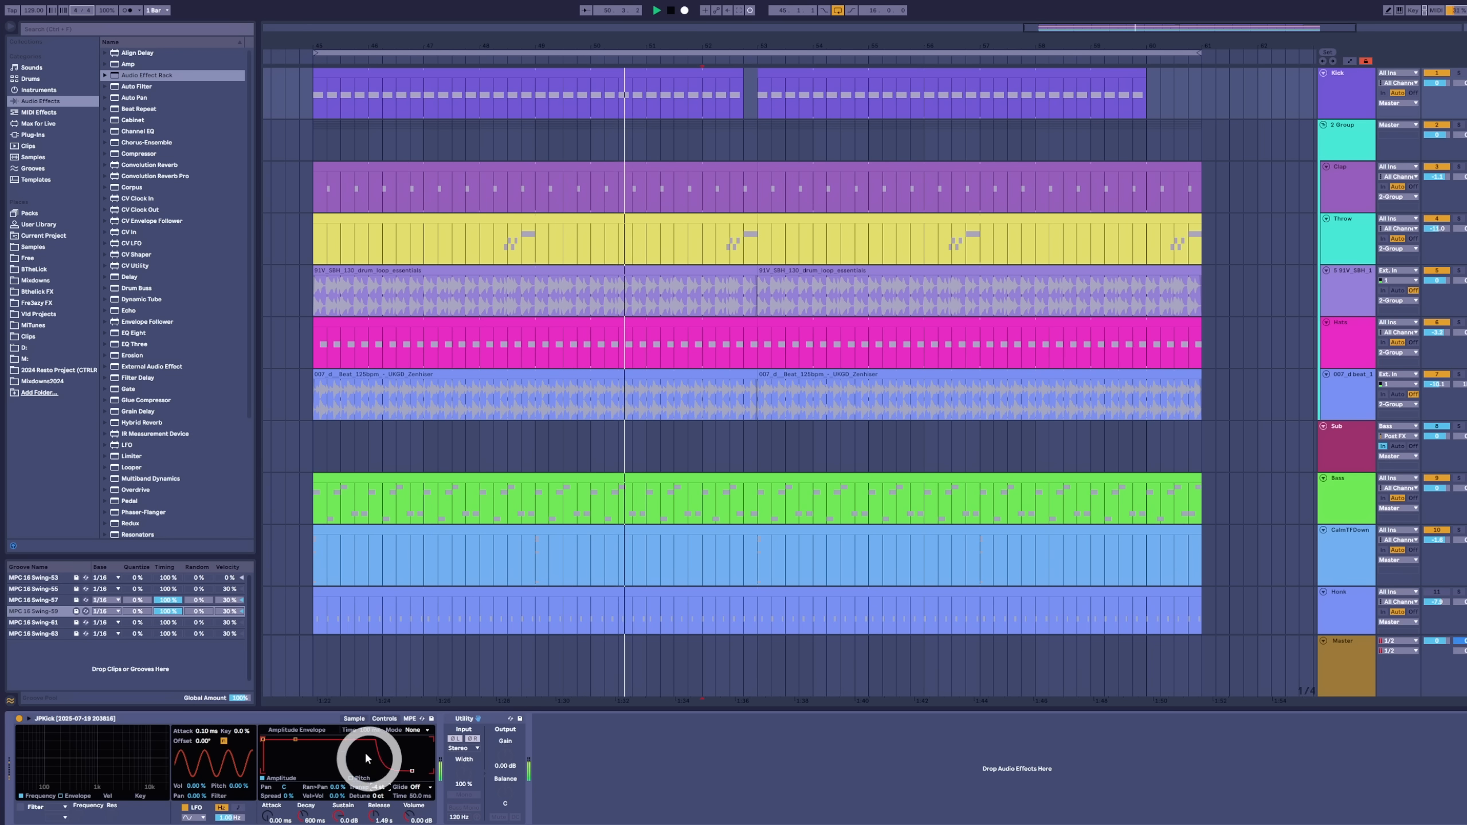
click(355, 719)
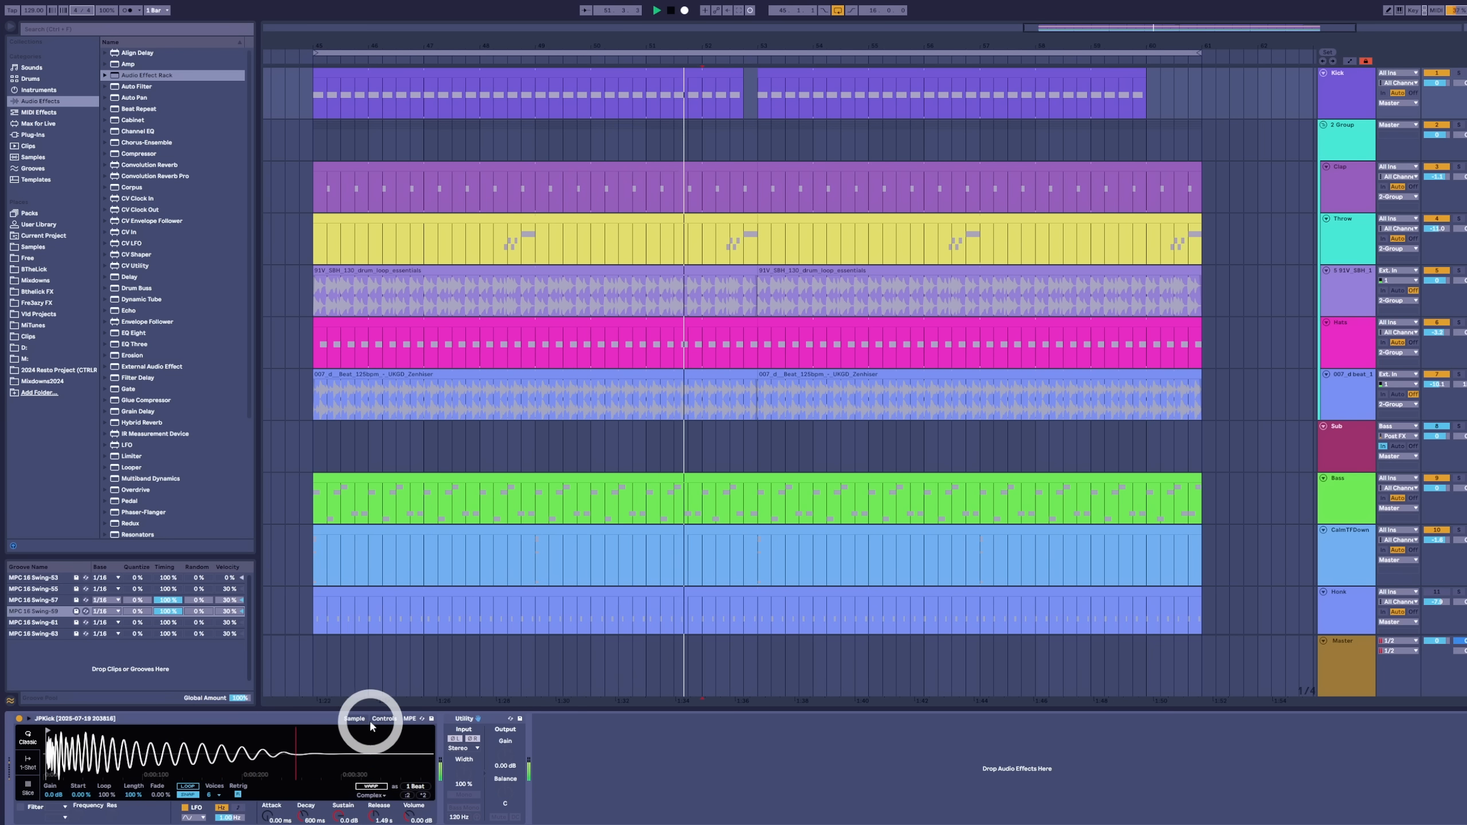
click(386, 719)
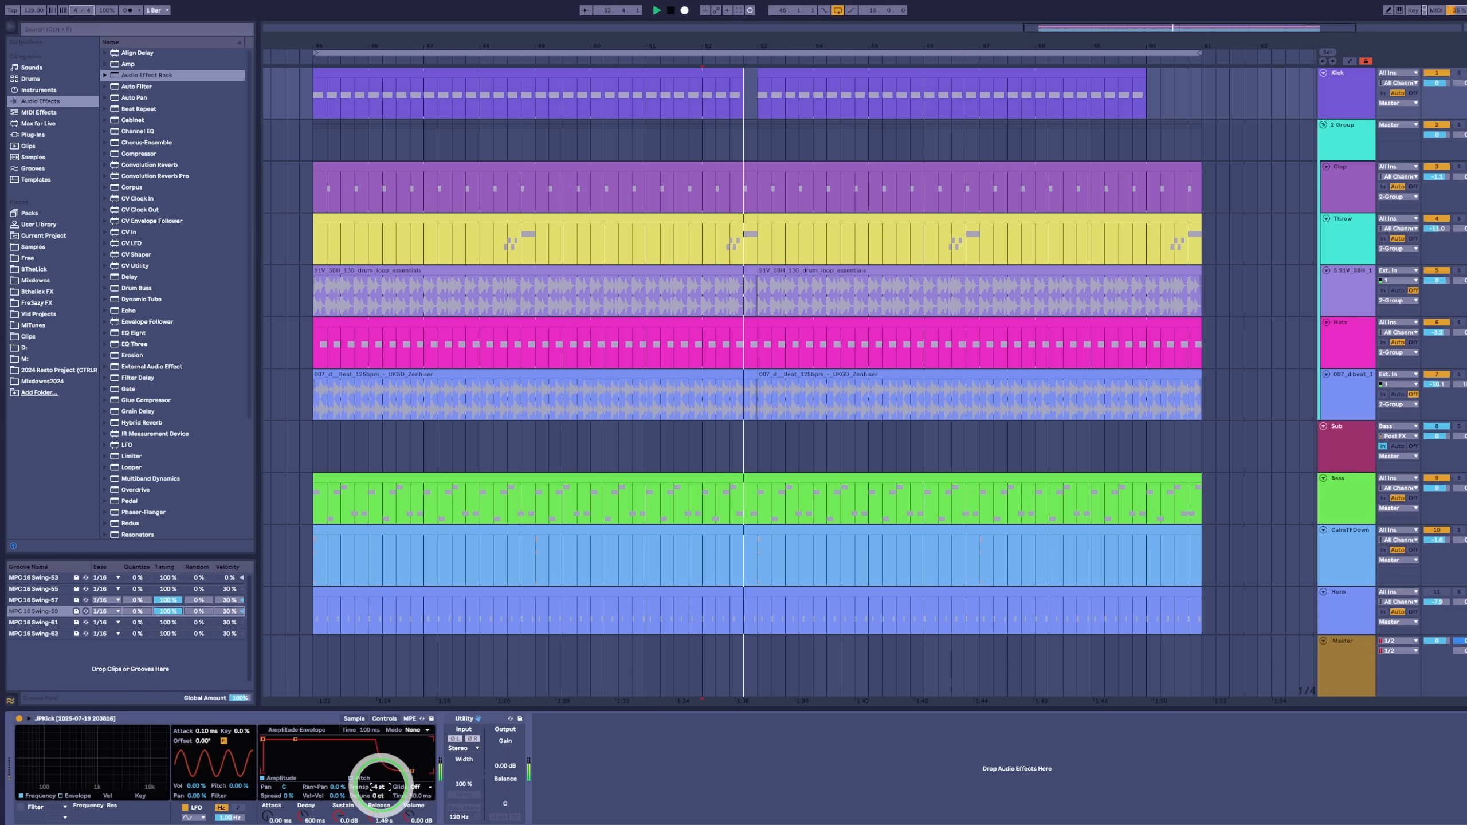
drag(381, 786, 378, 787)
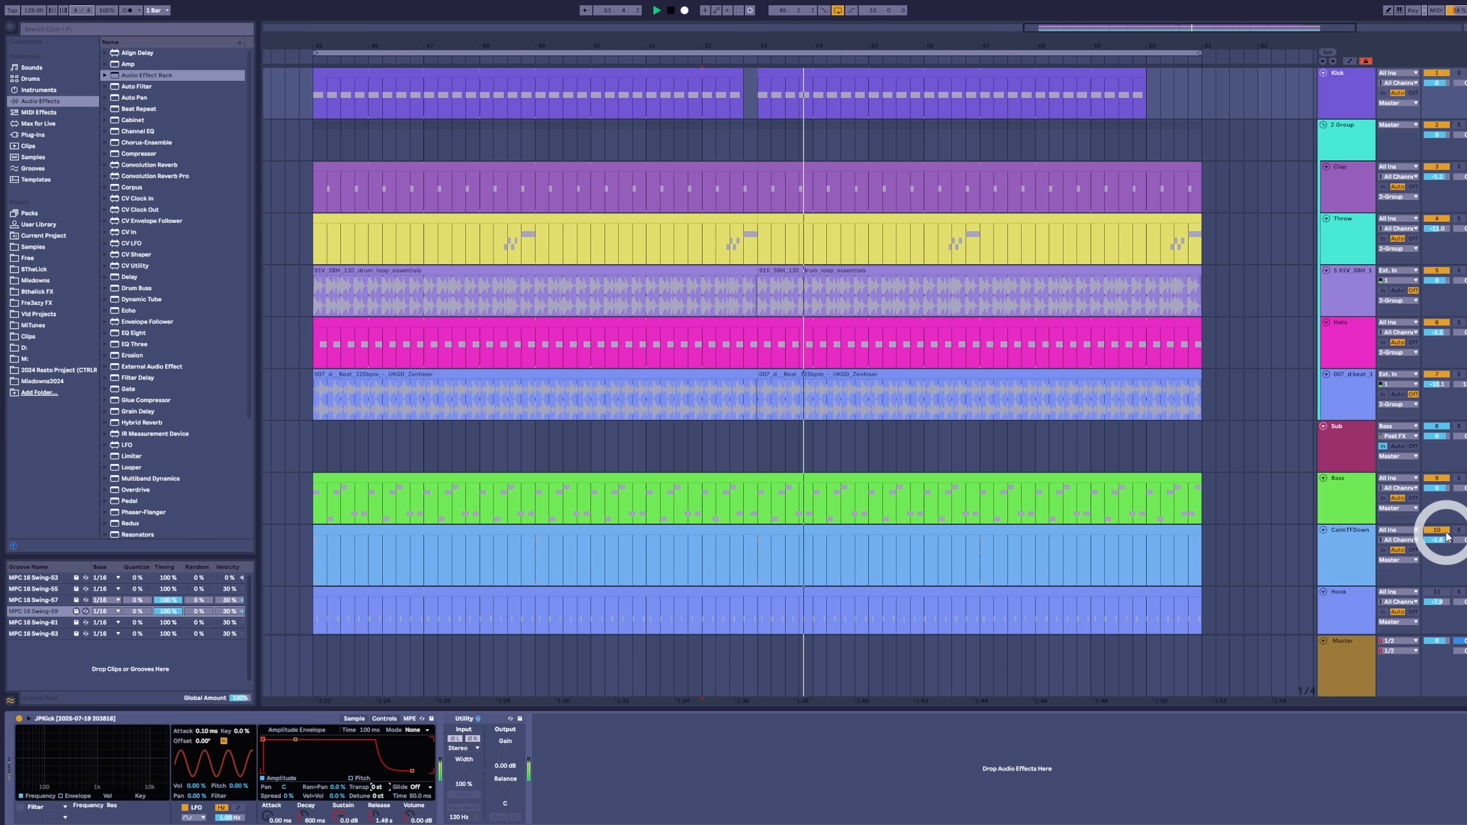
Step: Deactivate the synth track directly below Bass and show its devices
click(1443, 532)
click(1353, 556)
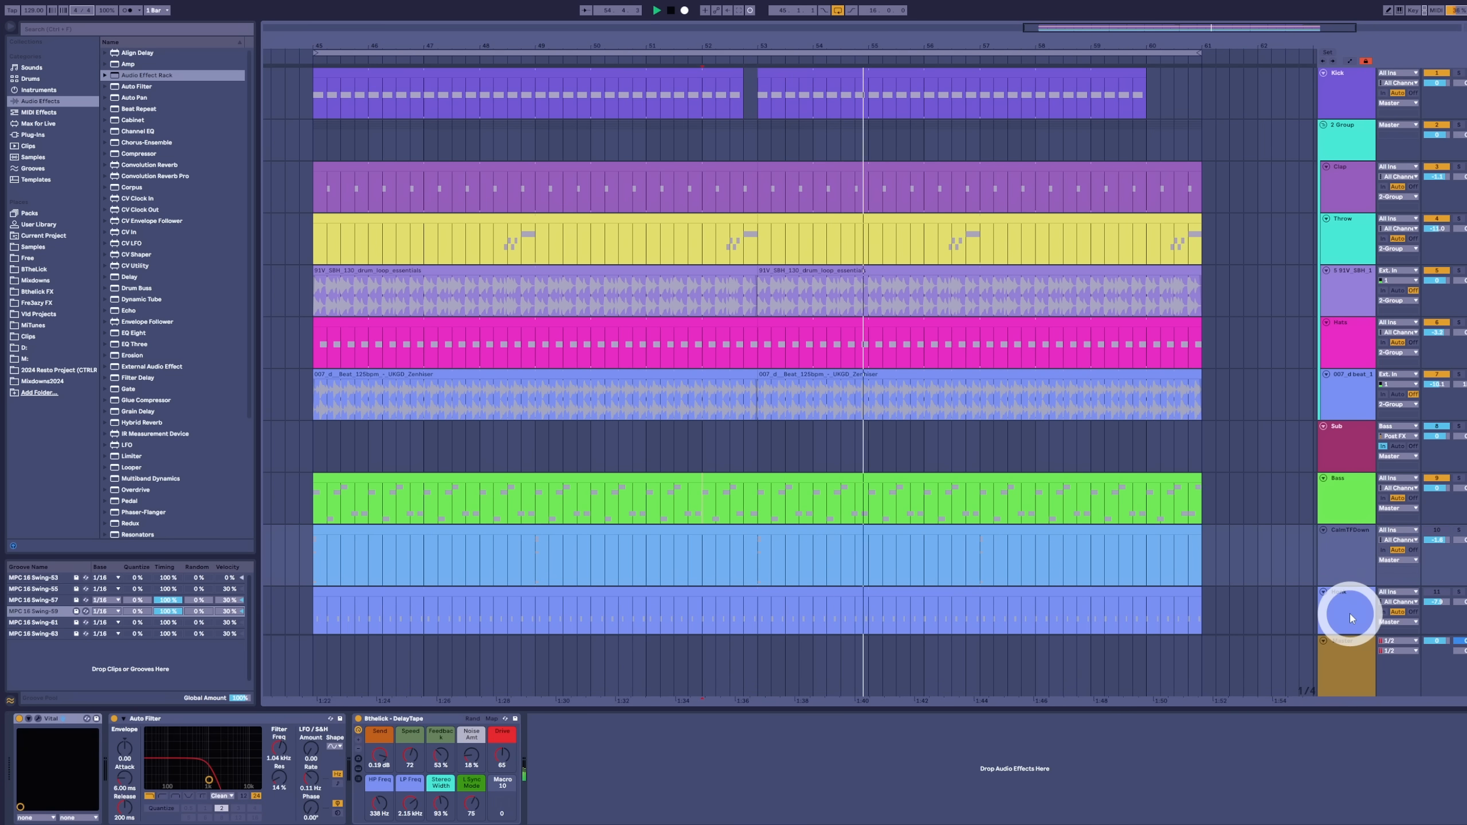
Step: Turn on warping for the Kick sample in Simpler and set the warp mode to Complex Pro
click(1346, 72)
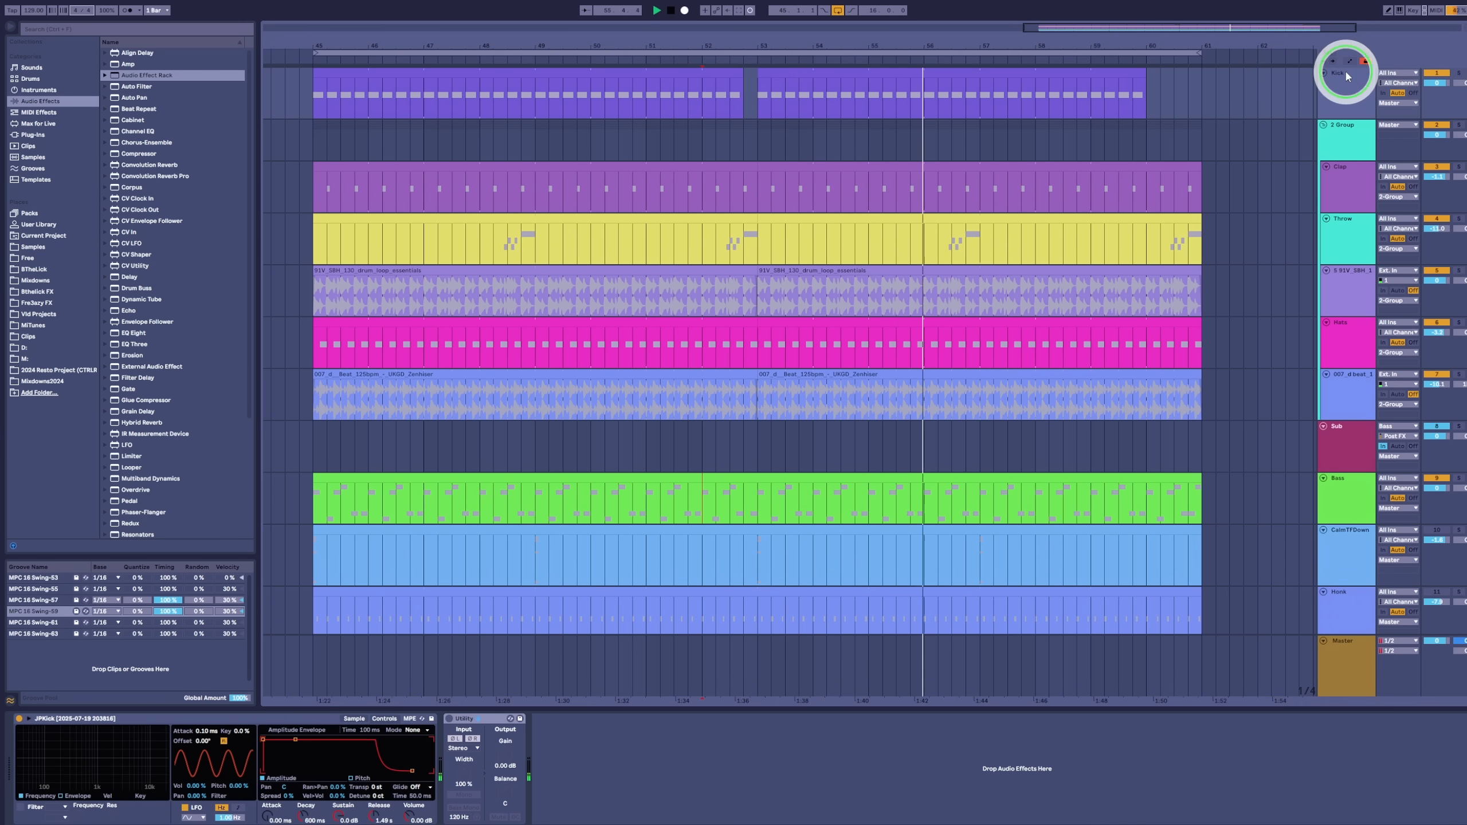
click(354, 718)
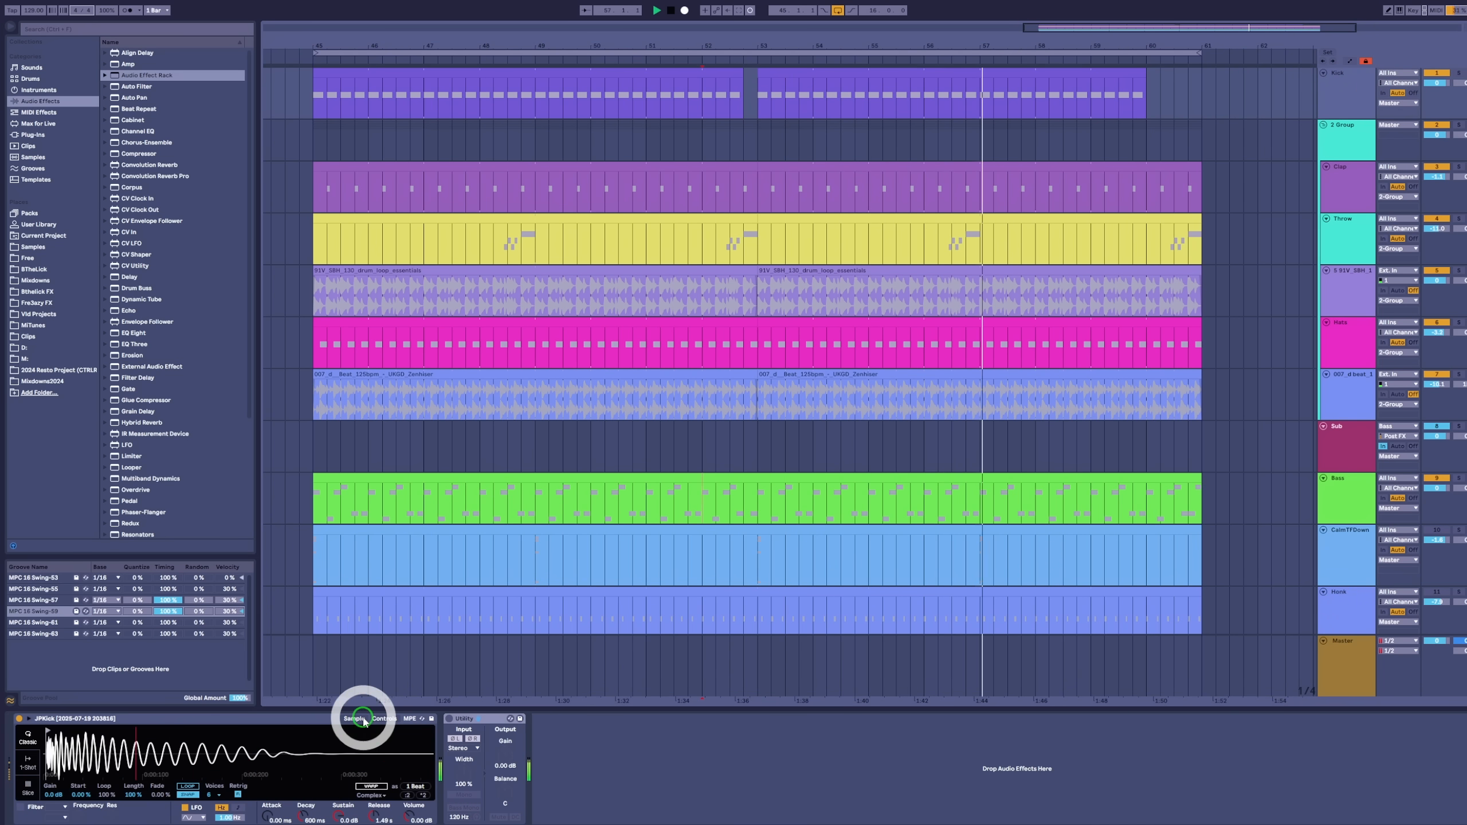
click(372, 786)
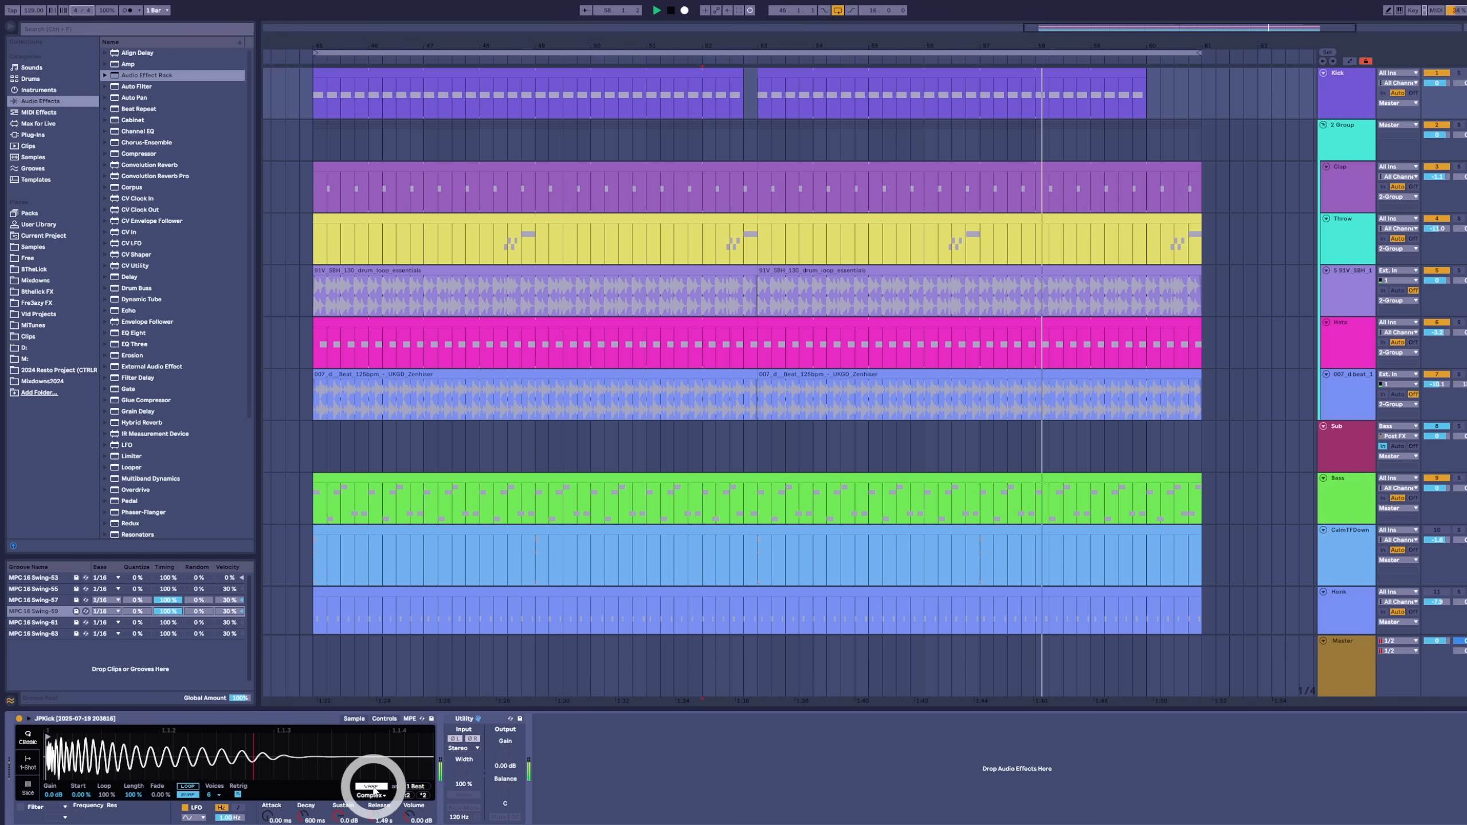
click(372, 794)
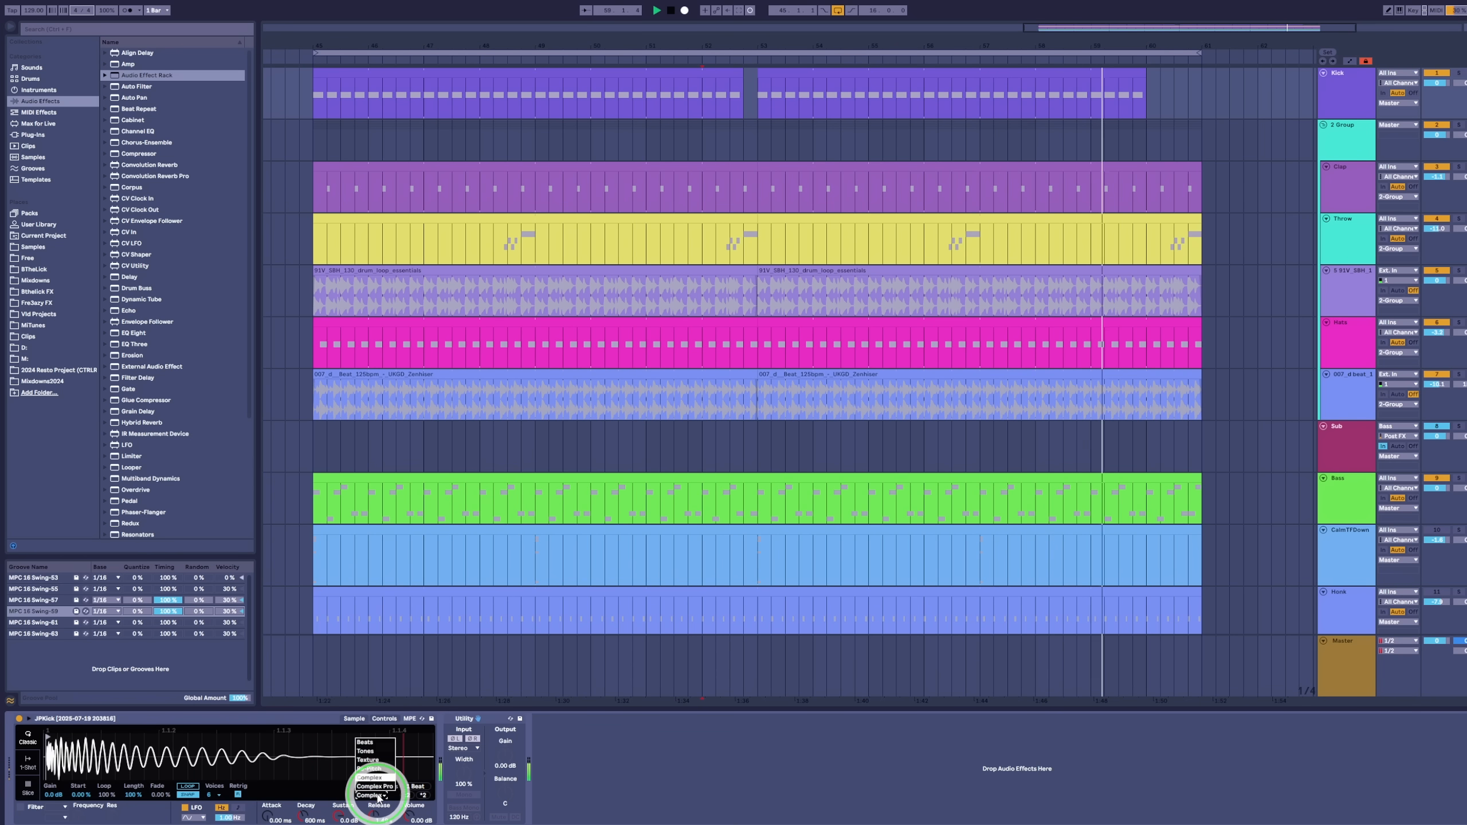
click(382, 788)
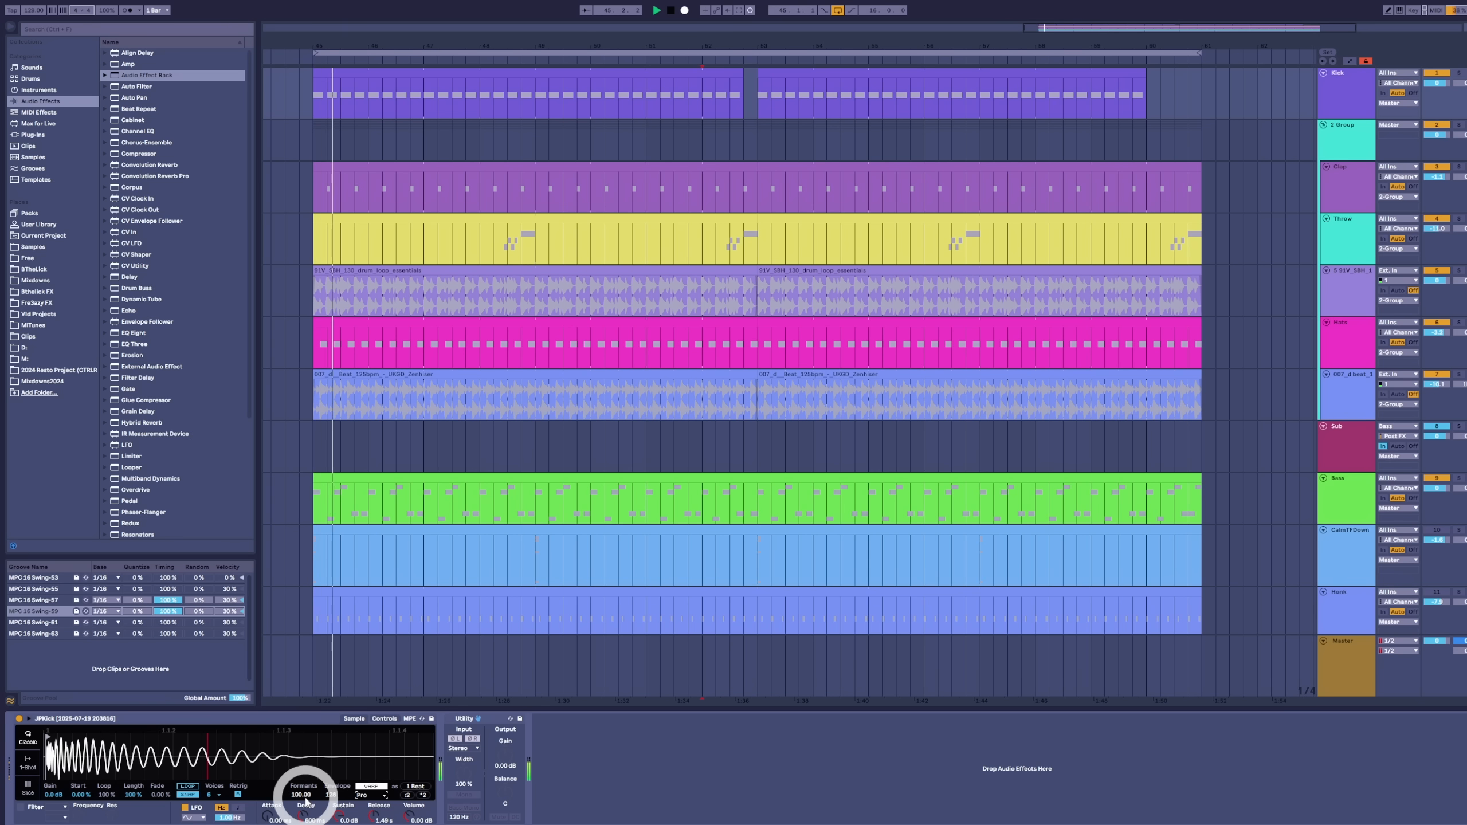
Step: Try retuning the warped Kick sample with Simpler's Transpose, return it to 0 st and show the waveform again
click(380, 717)
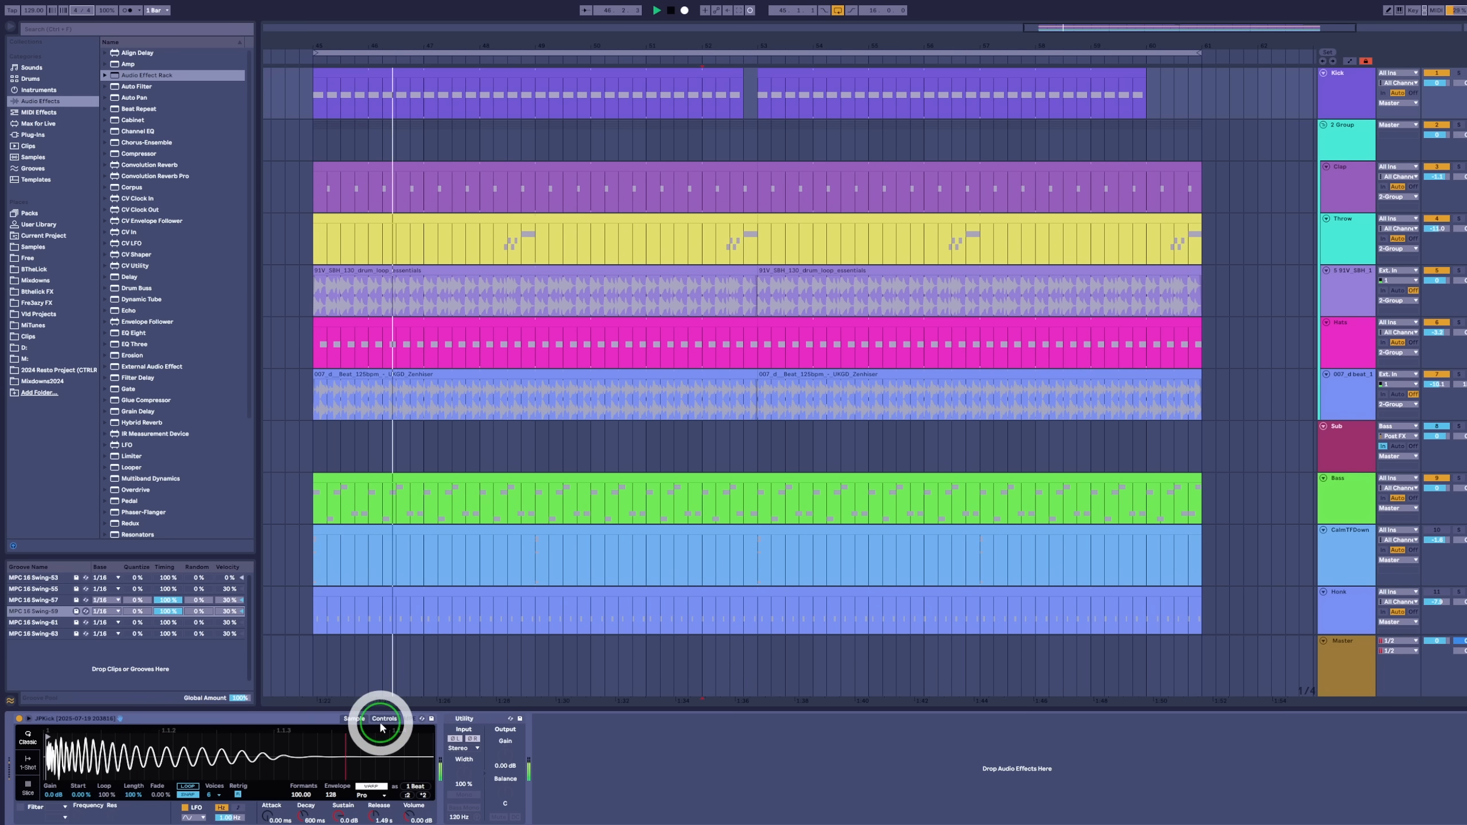
click(384, 720)
drag(377, 794, 378, 796)
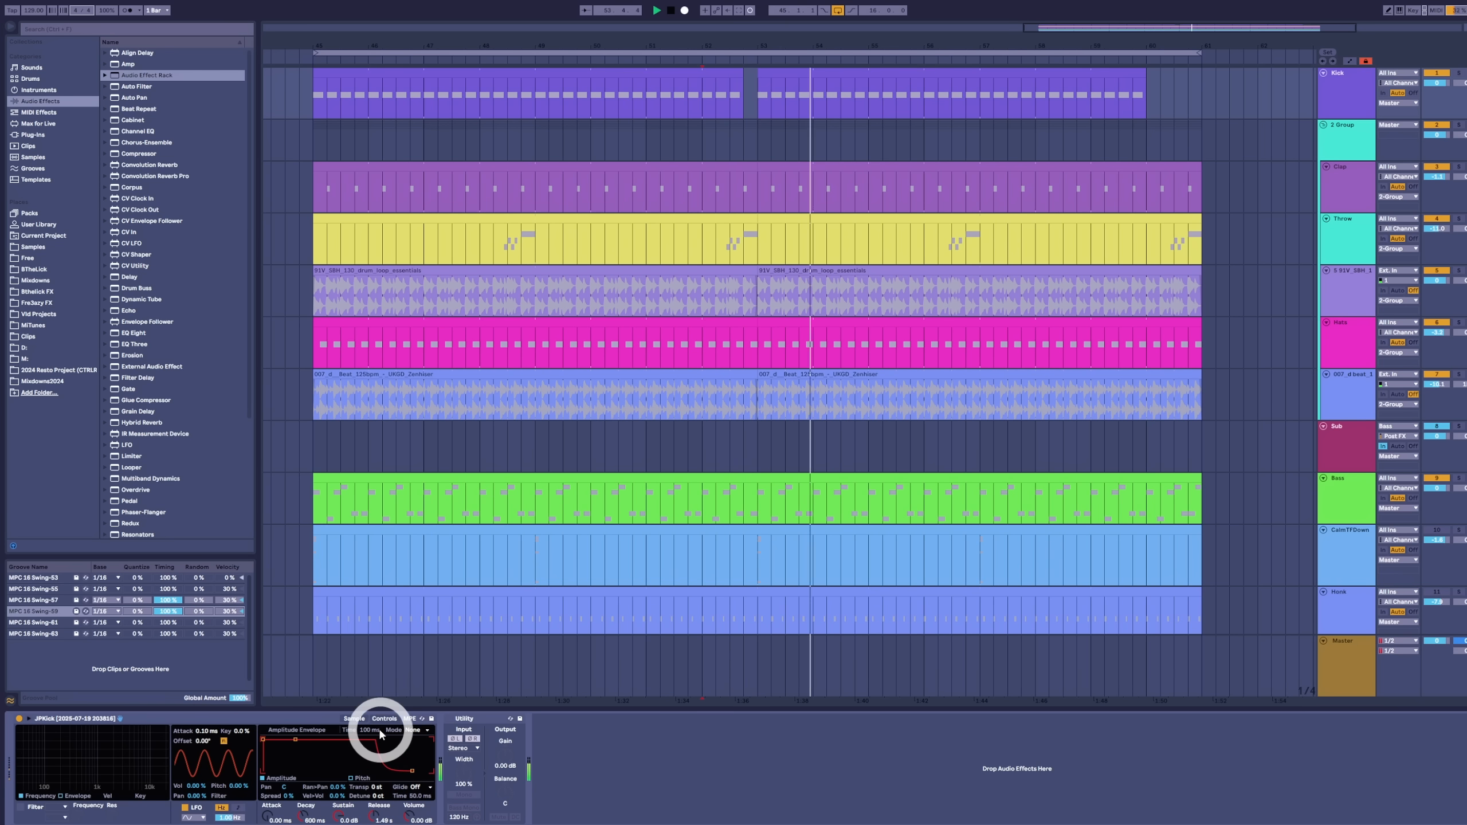
click(354, 718)
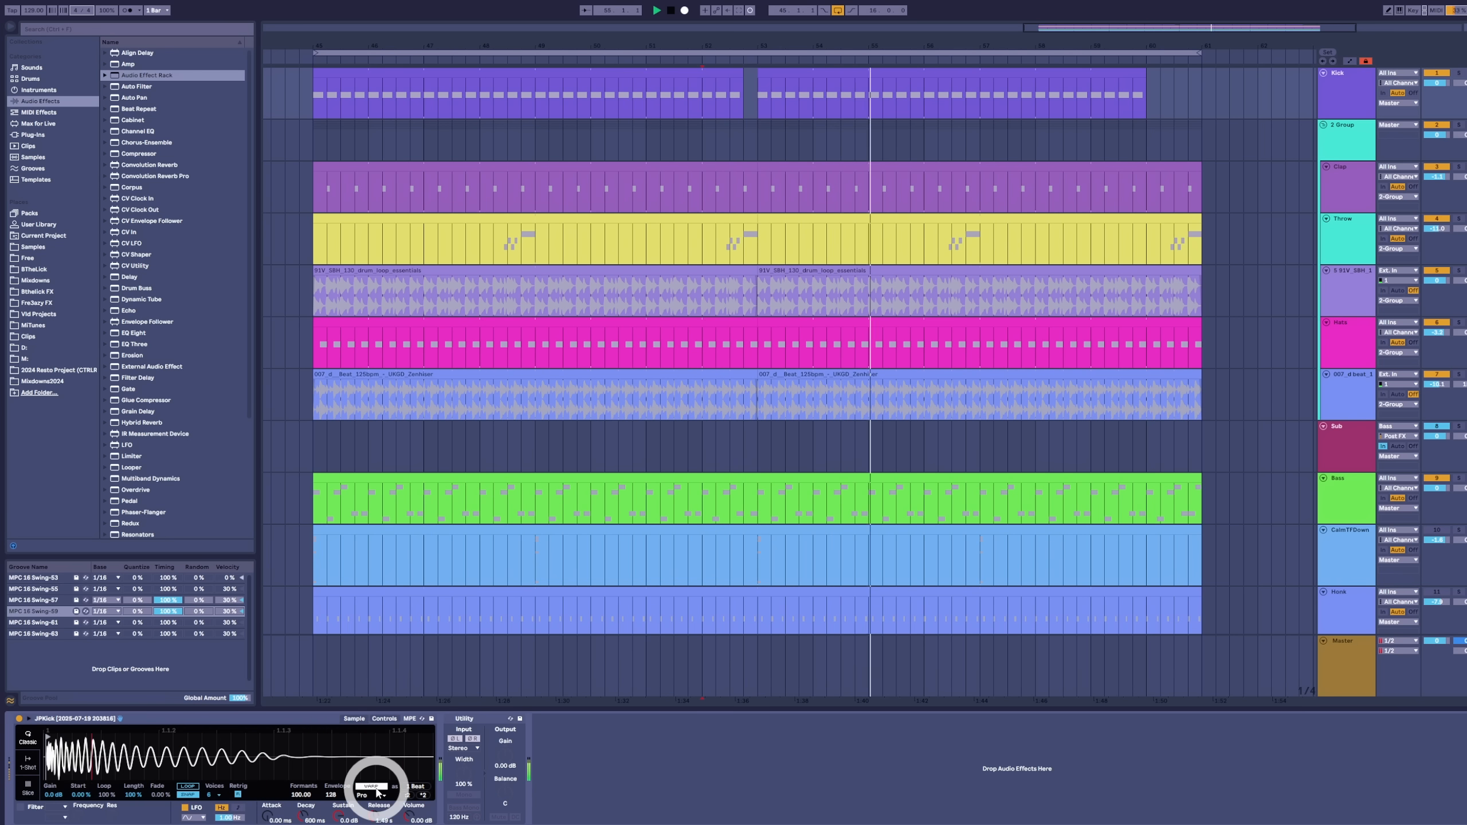
Step: Show the Kick Simpler's filter and amplitude envelope controls and return to its sample waveform
click(383, 719)
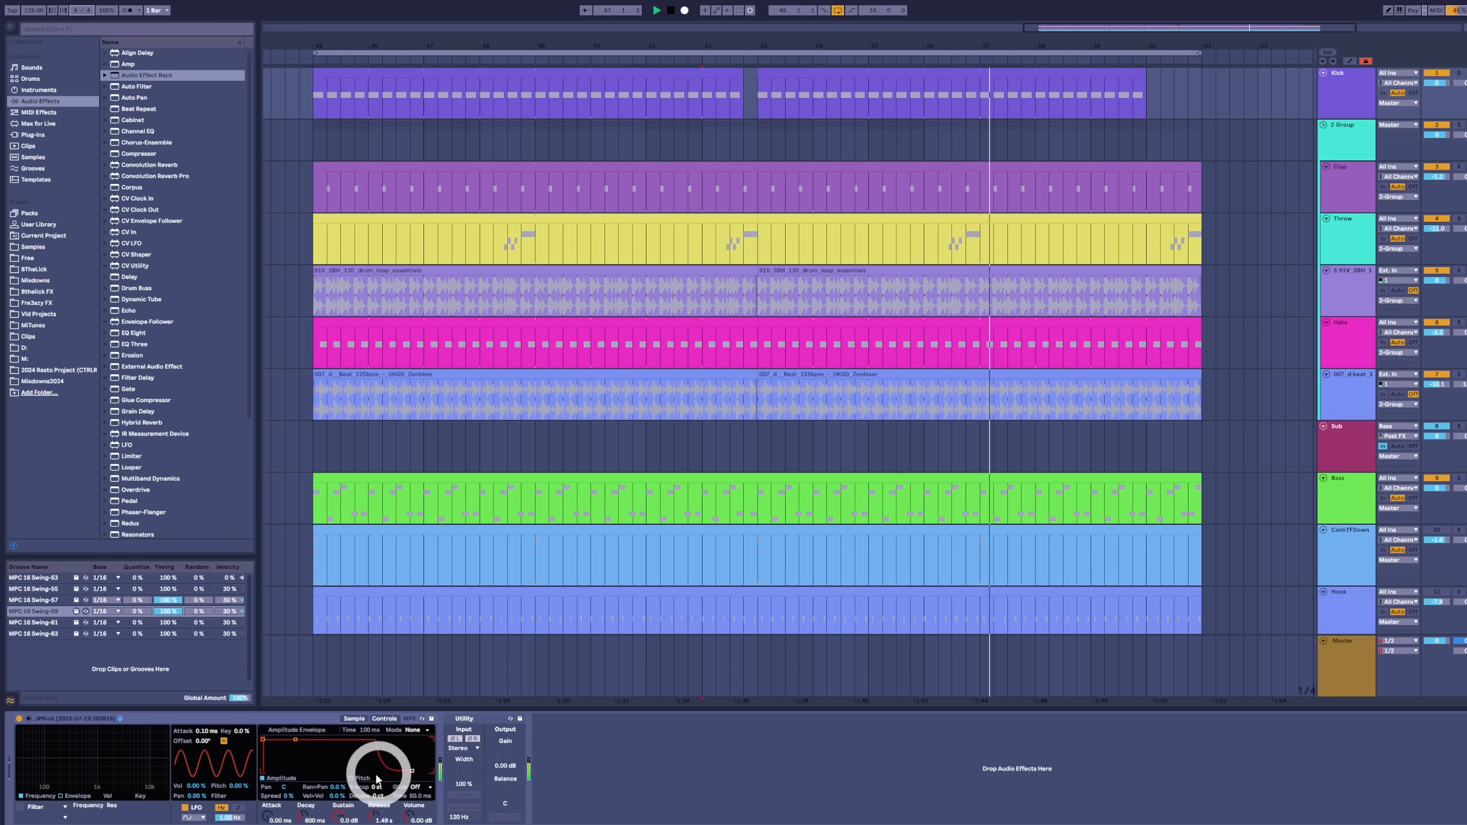
click(354, 718)
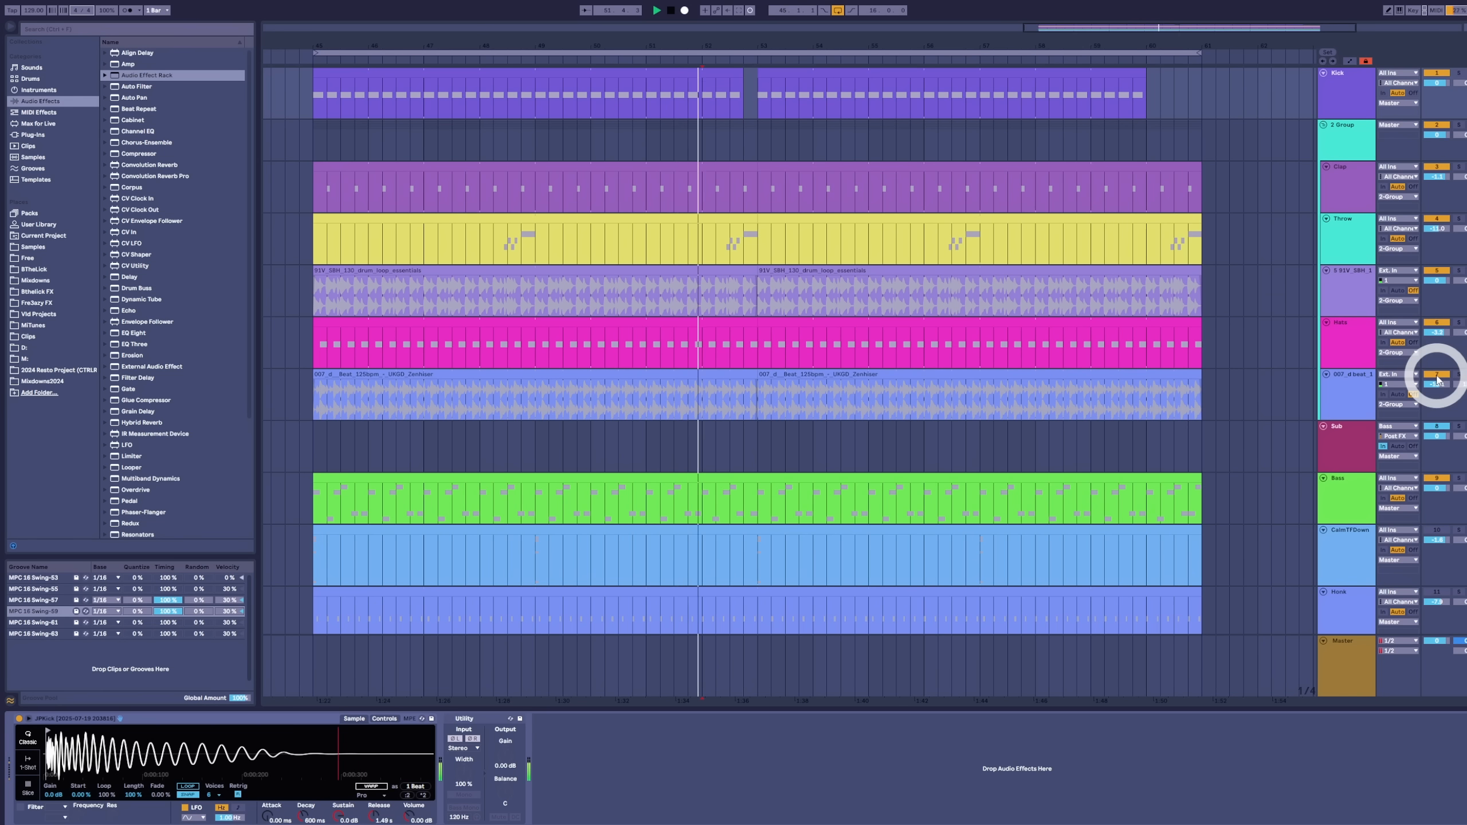
Step: Deactivate the 007 beat loop track and raise the Auto Filter cutoff on the Hook track to above 1 kHz
click(1436, 376)
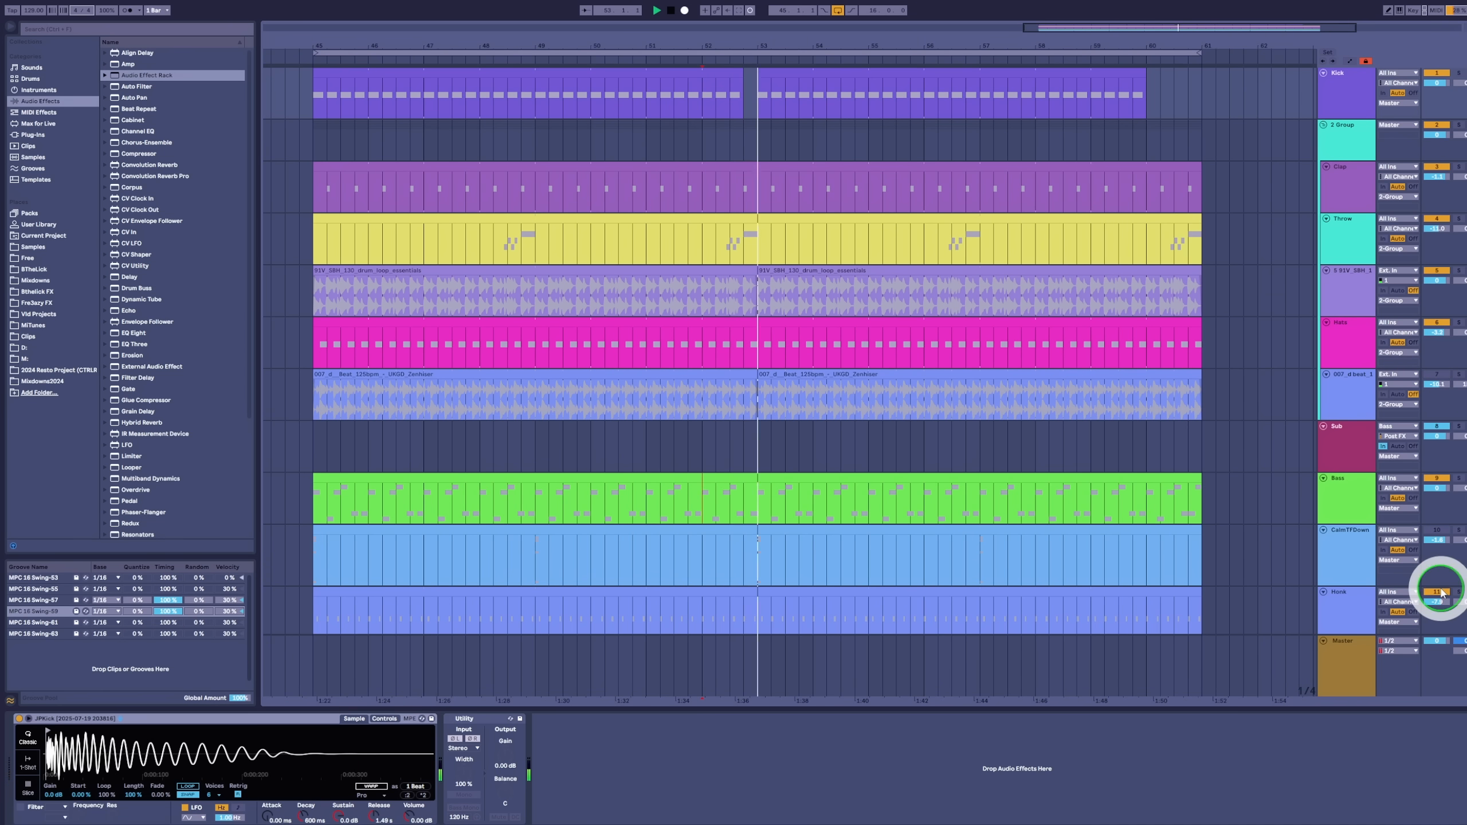
click(1366, 600)
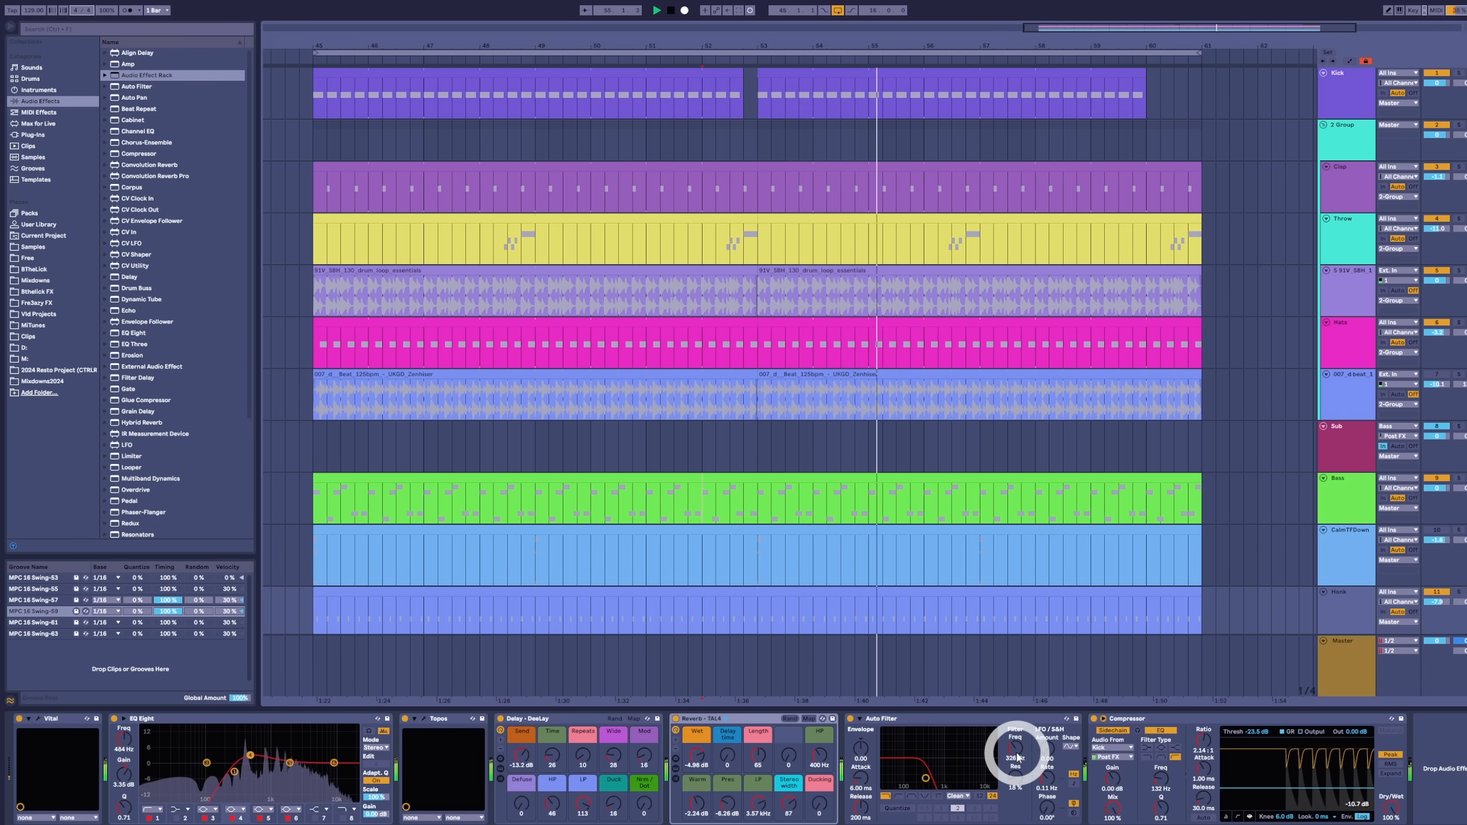
drag(1016, 757, 1016, 750)
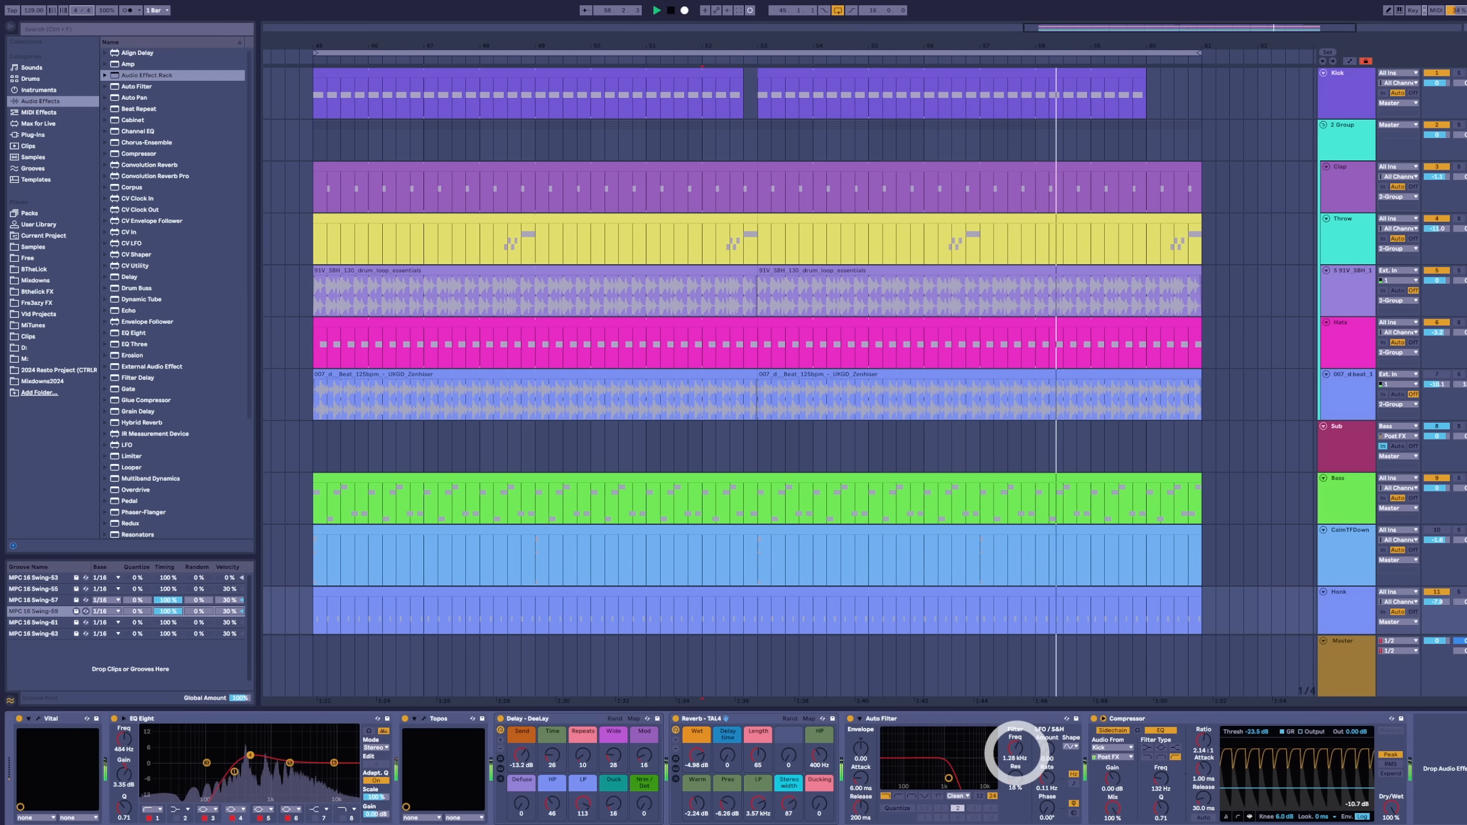
Step: Add EQ Eight after Utility on the Kick track, with band 3 at 44.5 Hz, 2.11 dB and band 4 at 194 Hz, -4.09 dB
click(1345, 105)
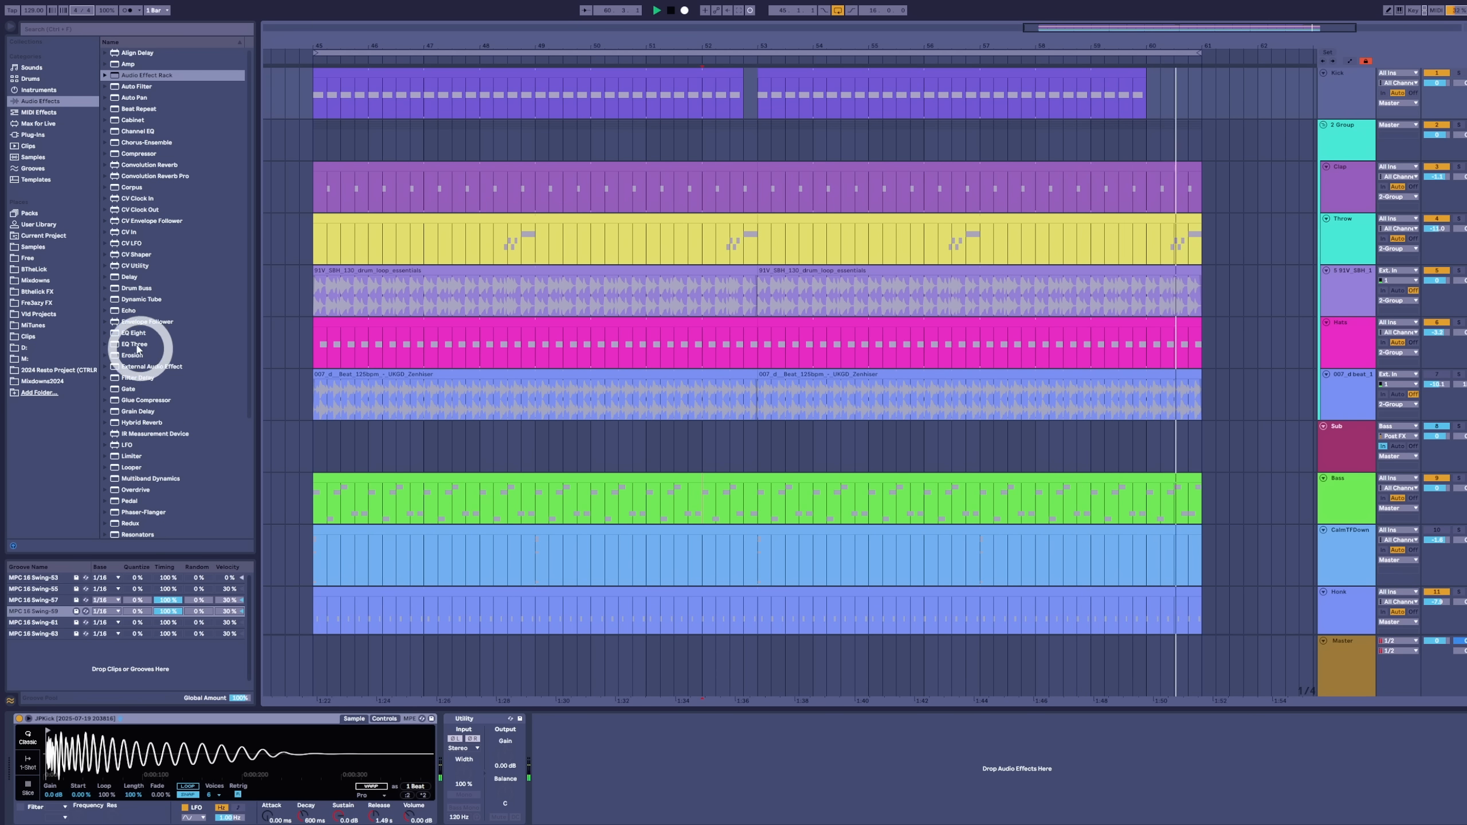
drag(133, 332, 740, 774)
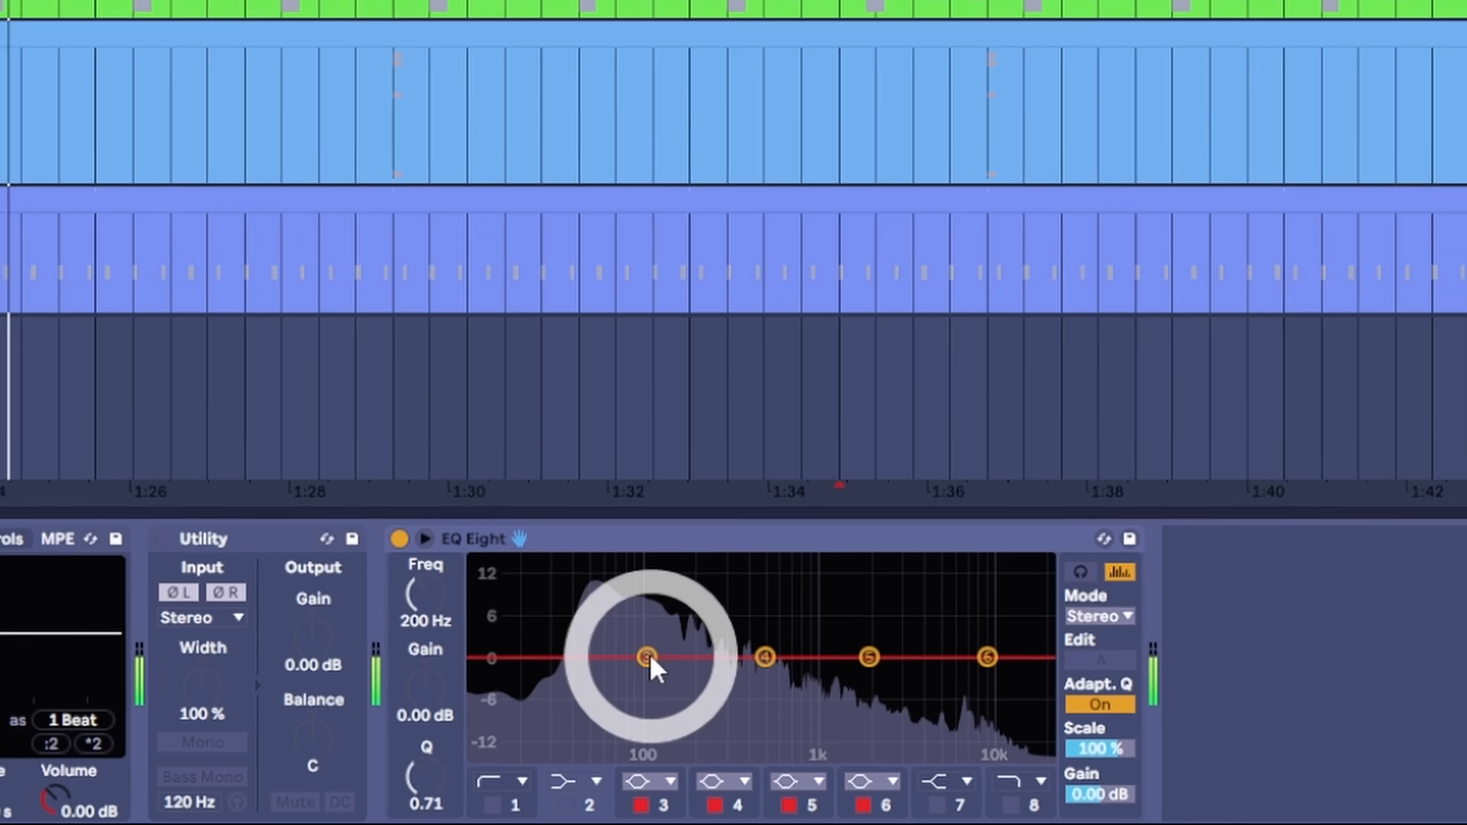
drag(630, 763, 616, 754)
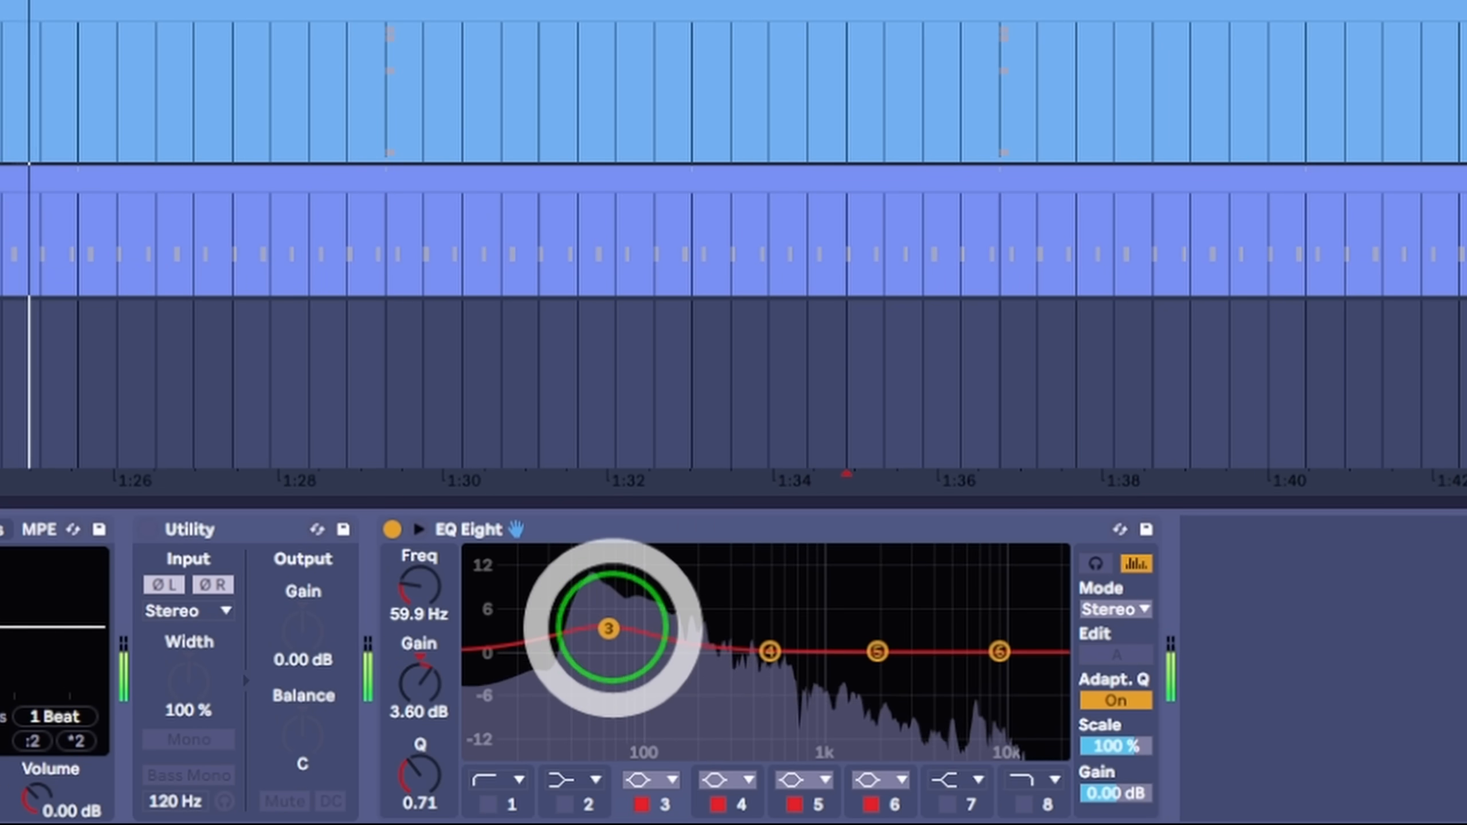
drag(613, 628, 590, 637)
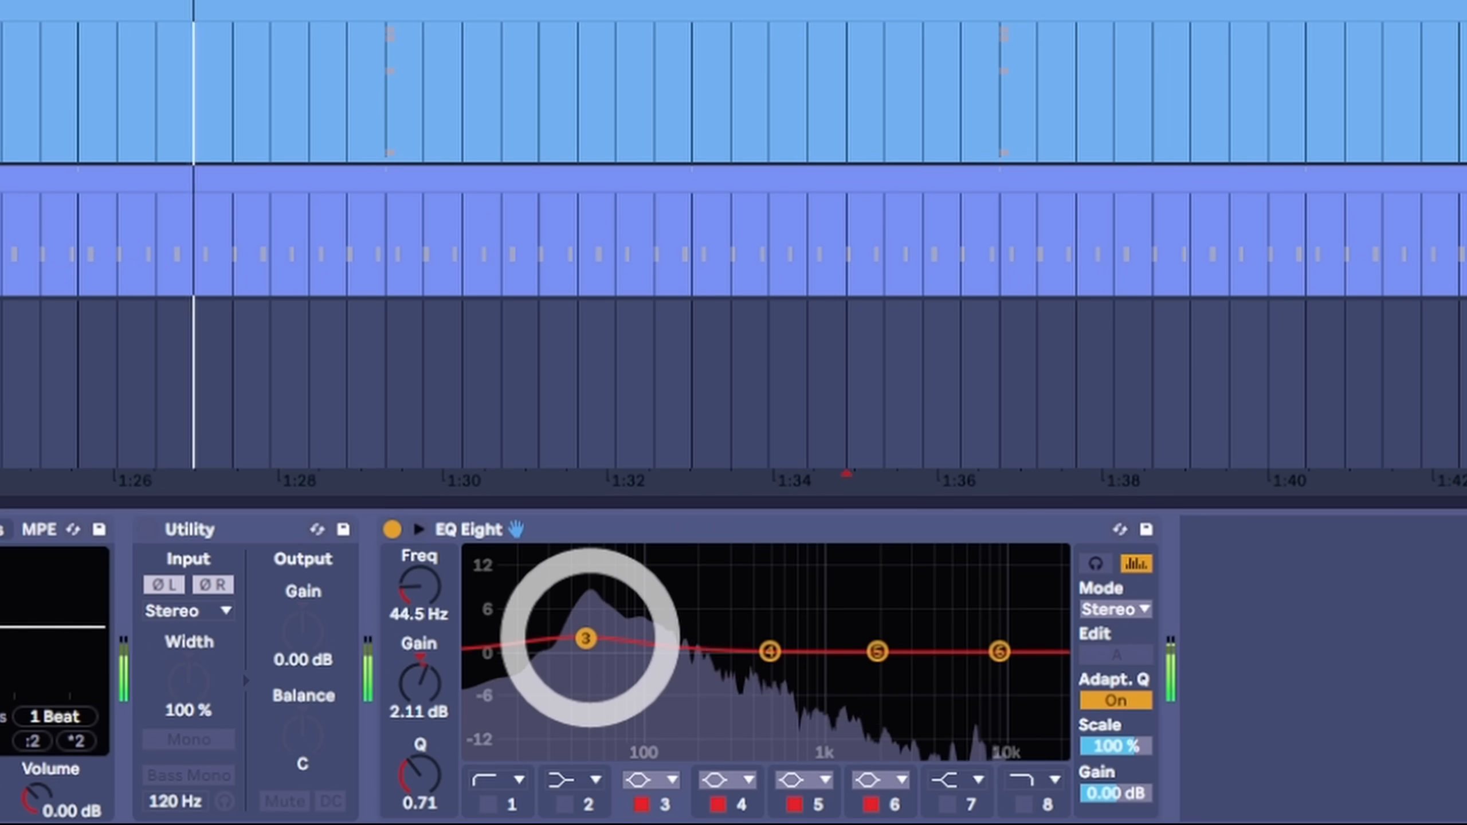
drag(769, 651, 698, 679)
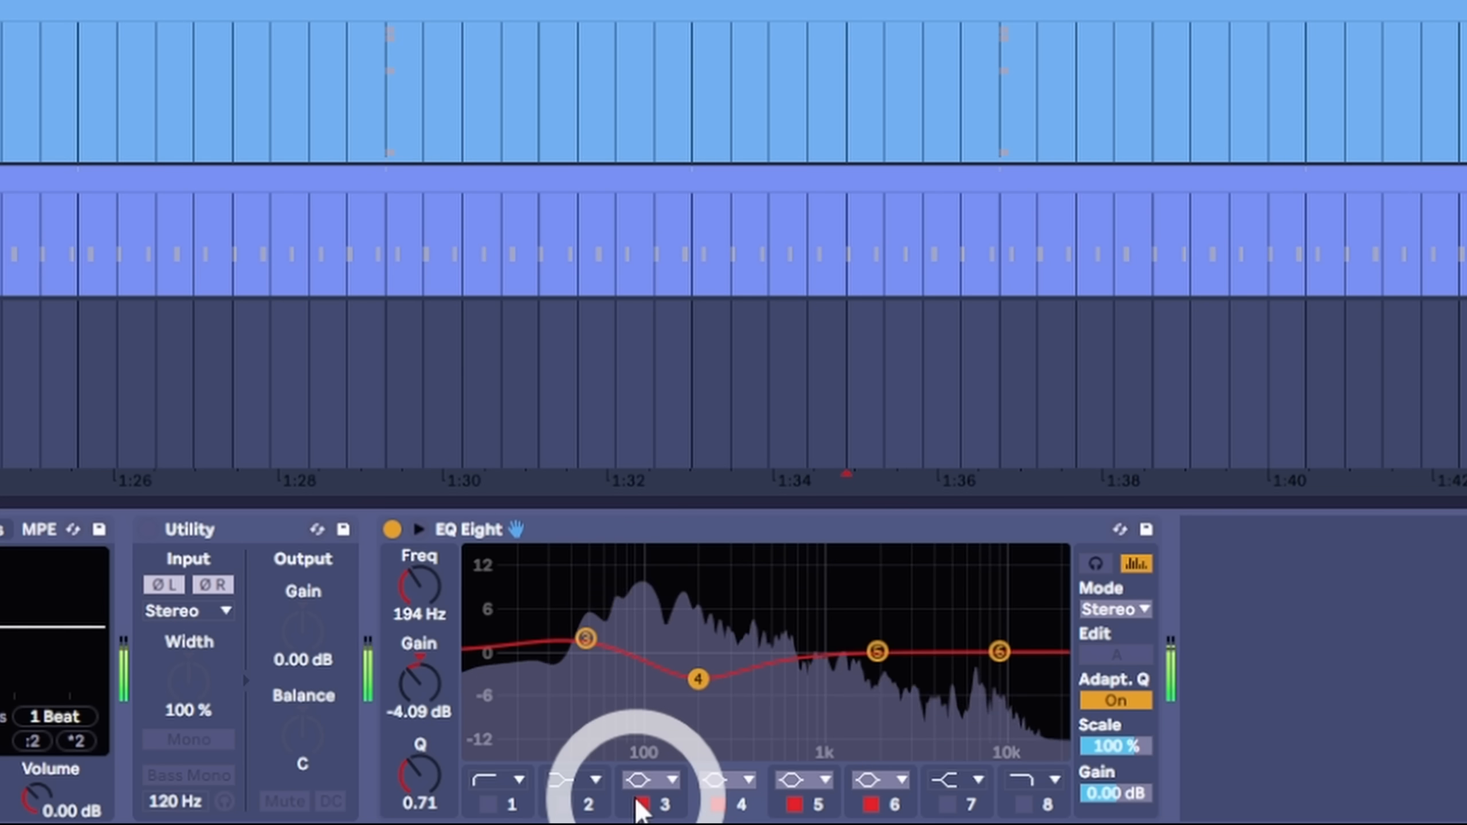
Step: Turn off bands 3 and 4 in the Kick's EQ Eight and bypass the device
click(629, 819)
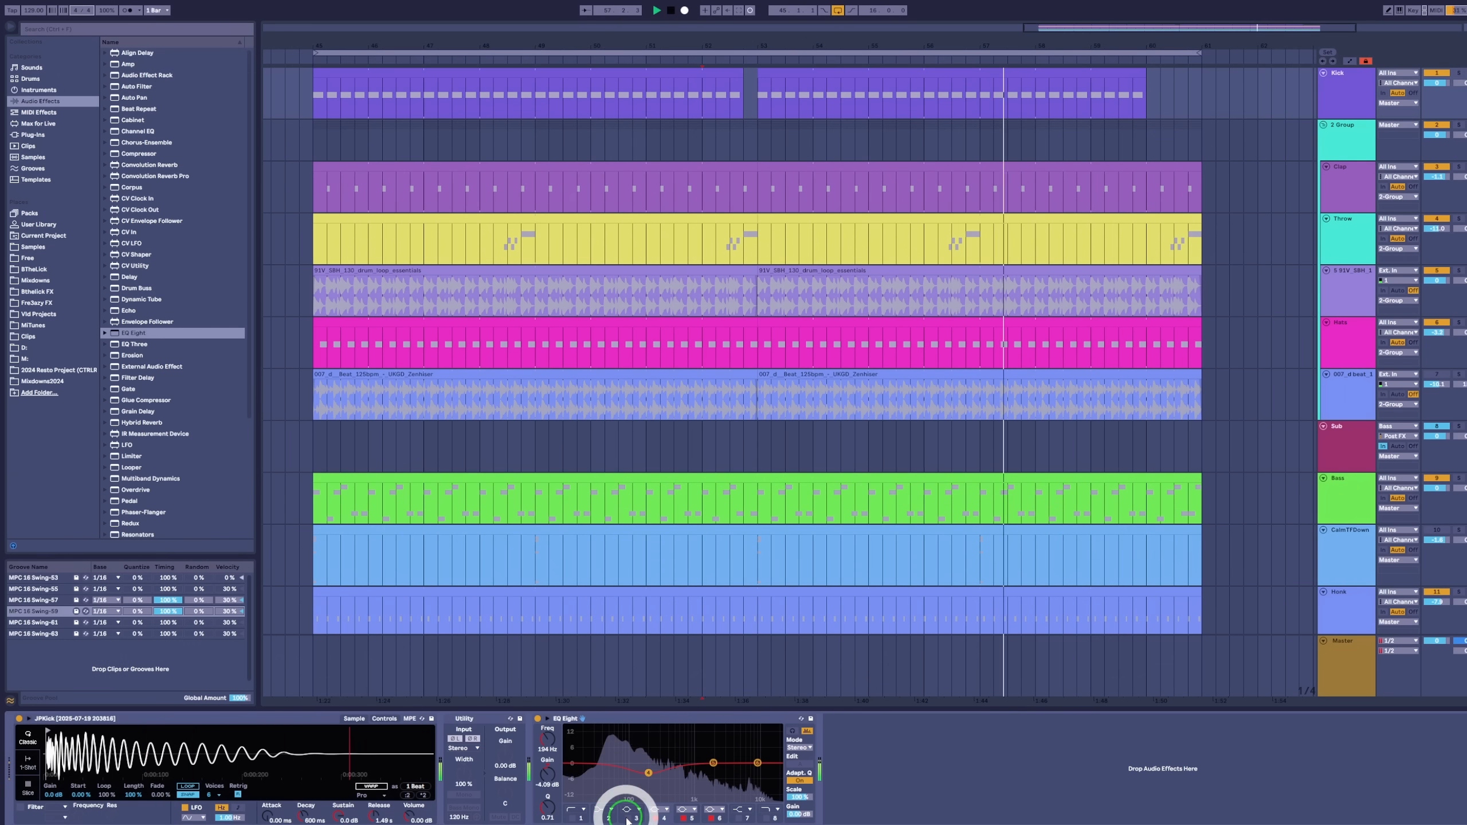
click(658, 819)
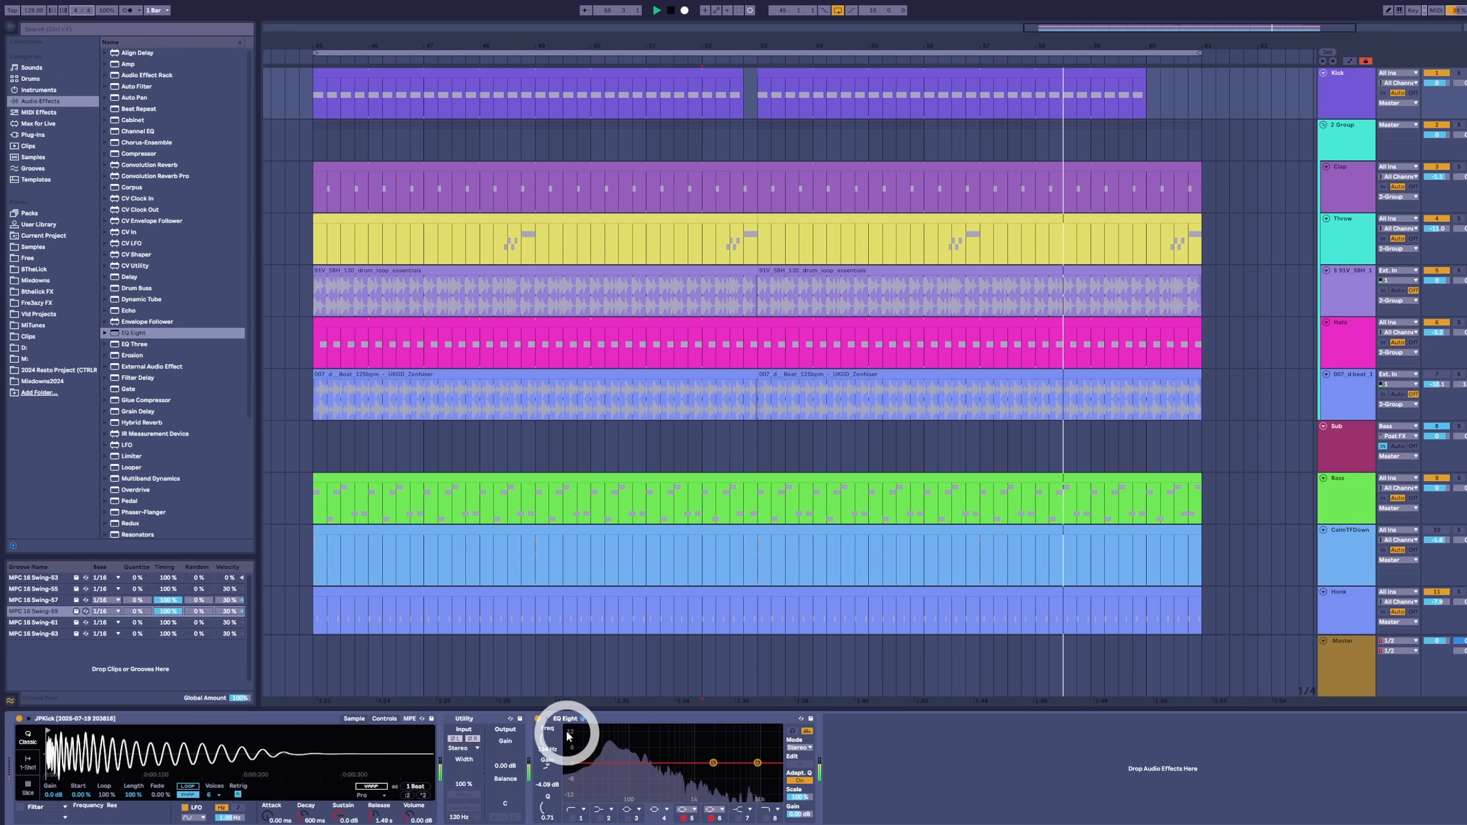
click(539, 718)
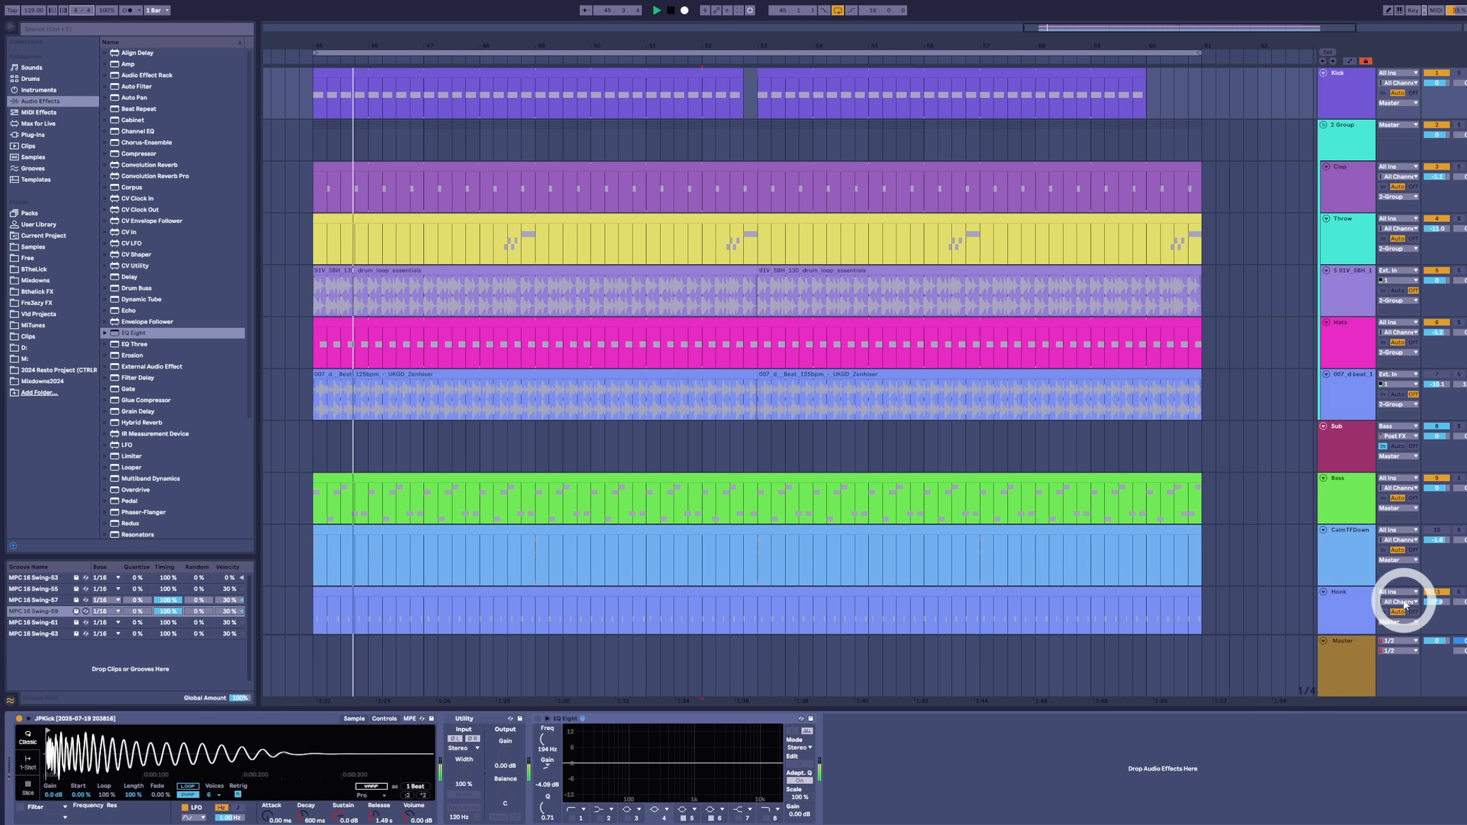
Step: Lower the Hook track's volume and deactivate the track
drag(1432, 604, 1431, 596)
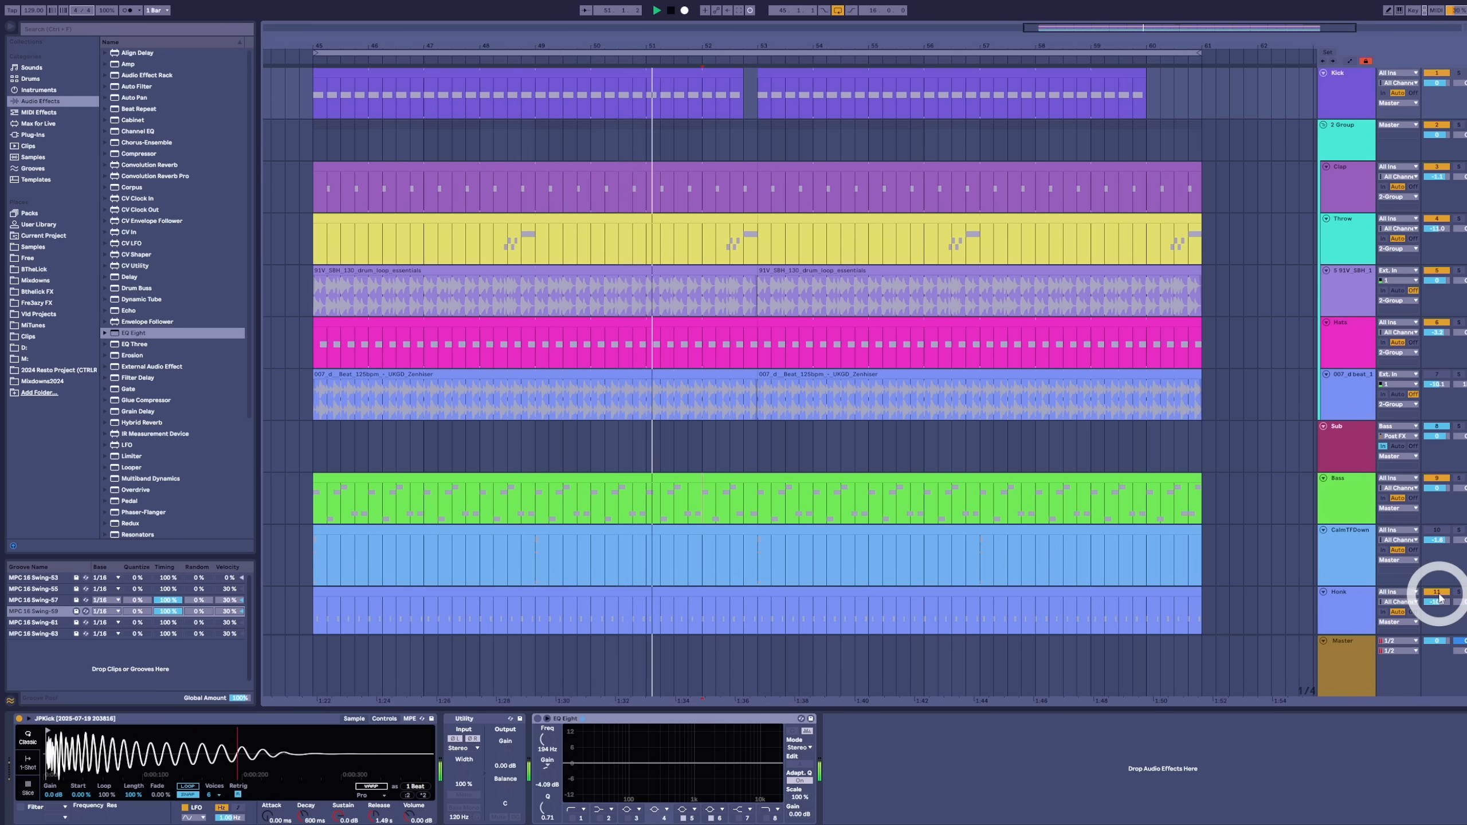
click(1437, 592)
Step: Briefly activate the synth track directly below Bass, turn it off again and reactivate the 007 beat loop track
click(1440, 541)
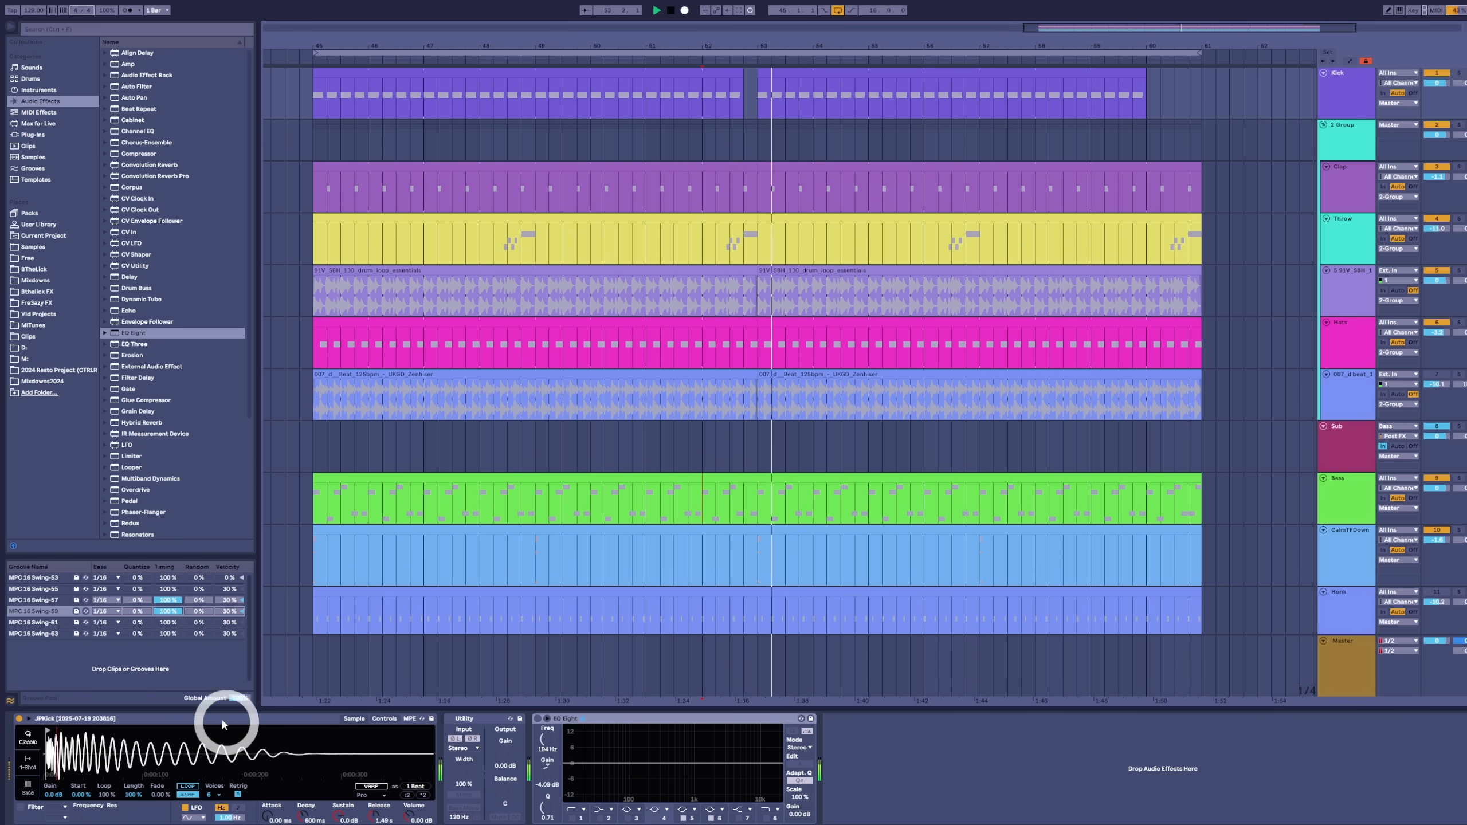
click(1437, 530)
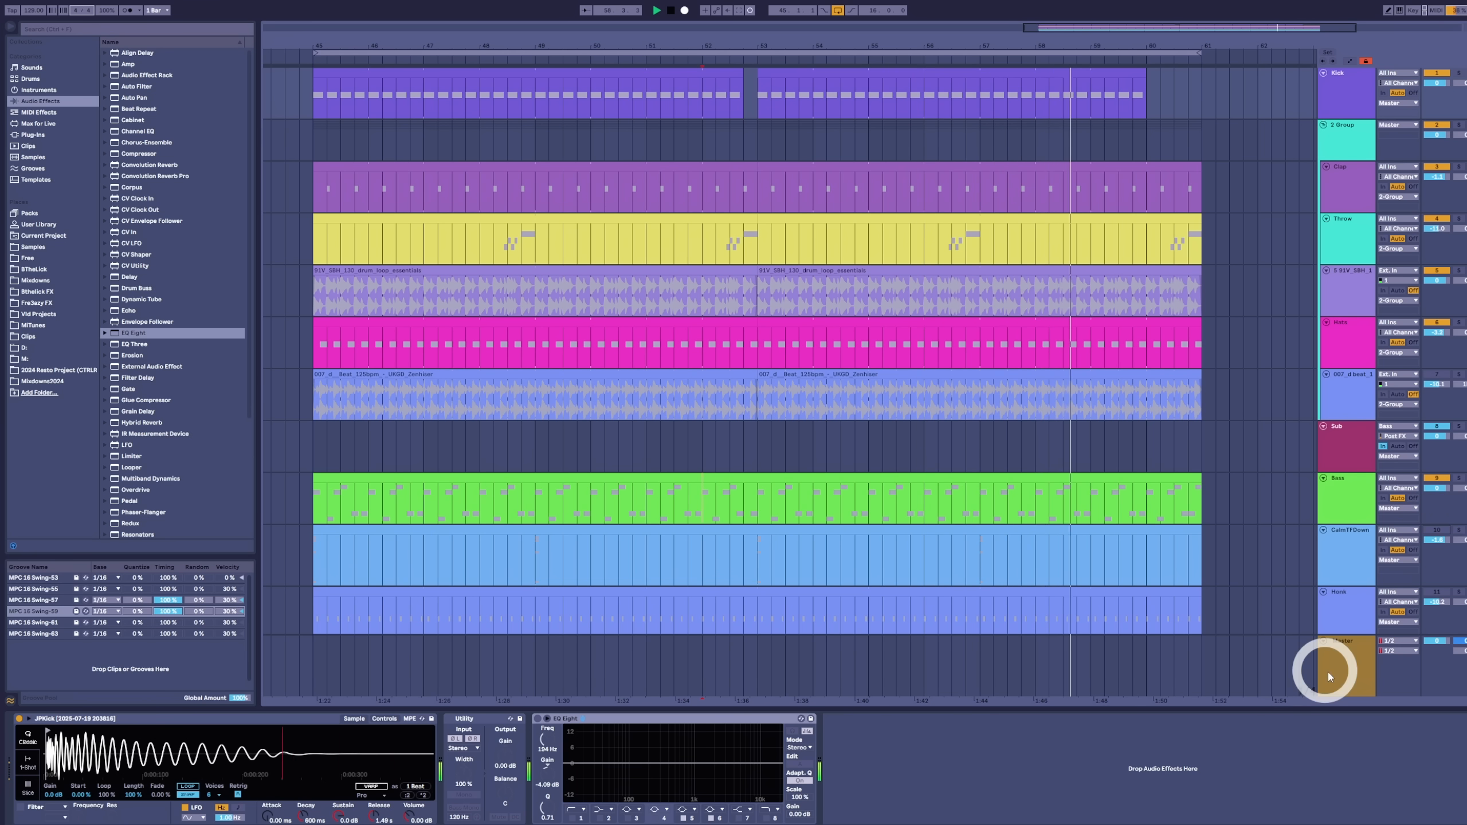
click(1433, 376)
Step: Compare the Kick with and without phase inversion by switching its Utility on and off repeatedly, leaving it off
click(1329, 100)
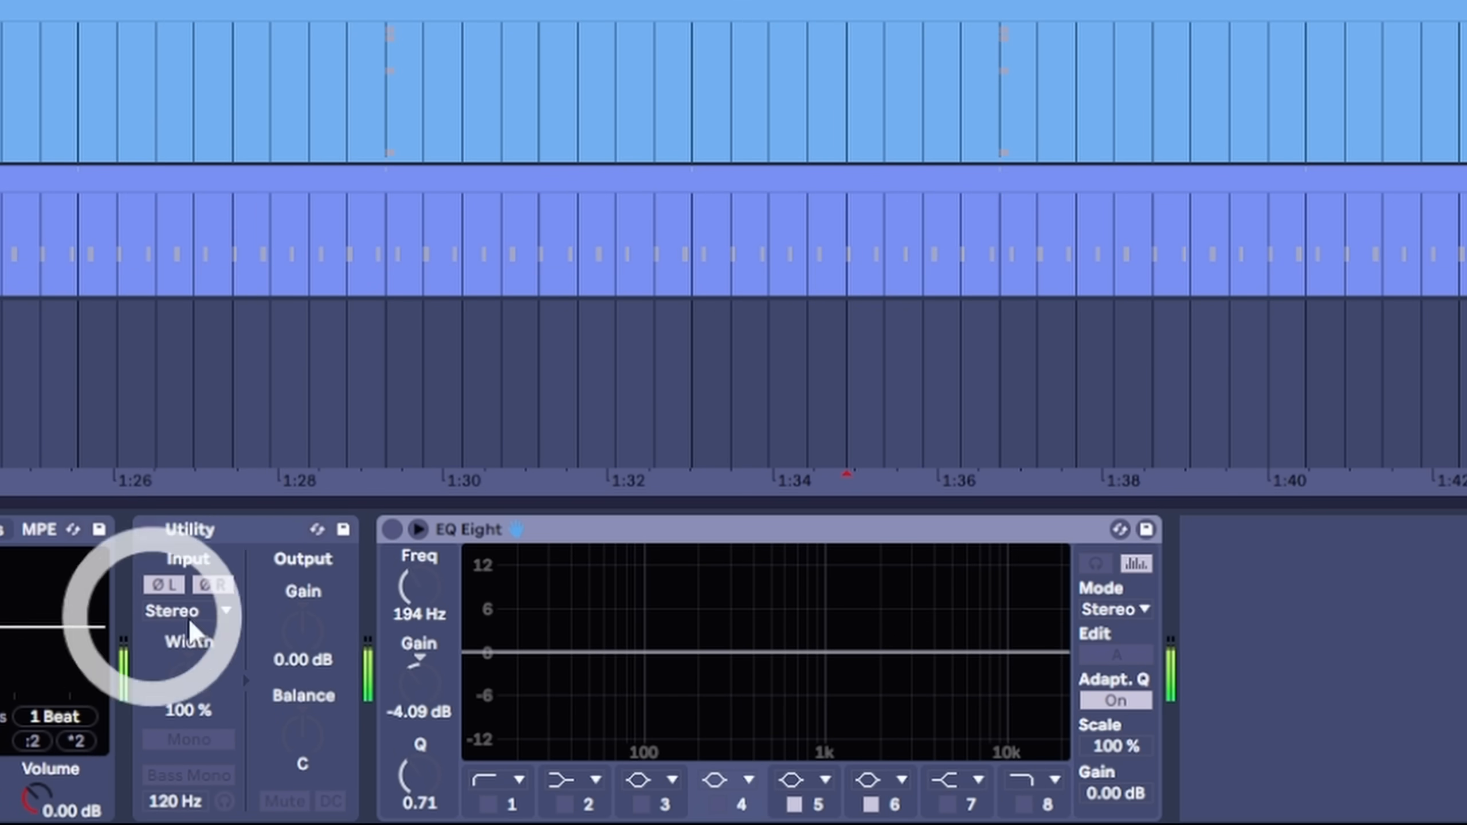
click(149, 531)
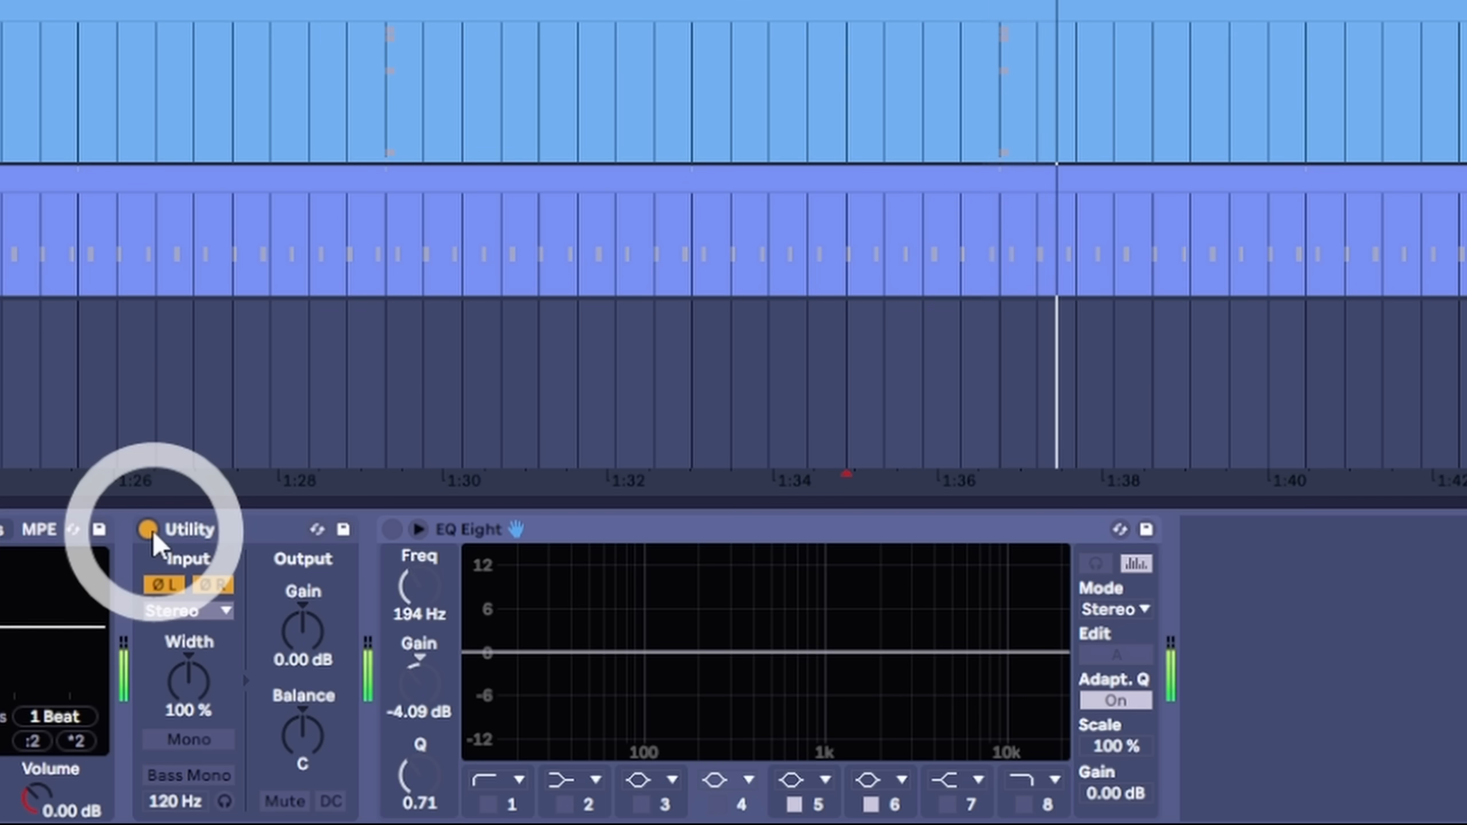
click(149, 531)
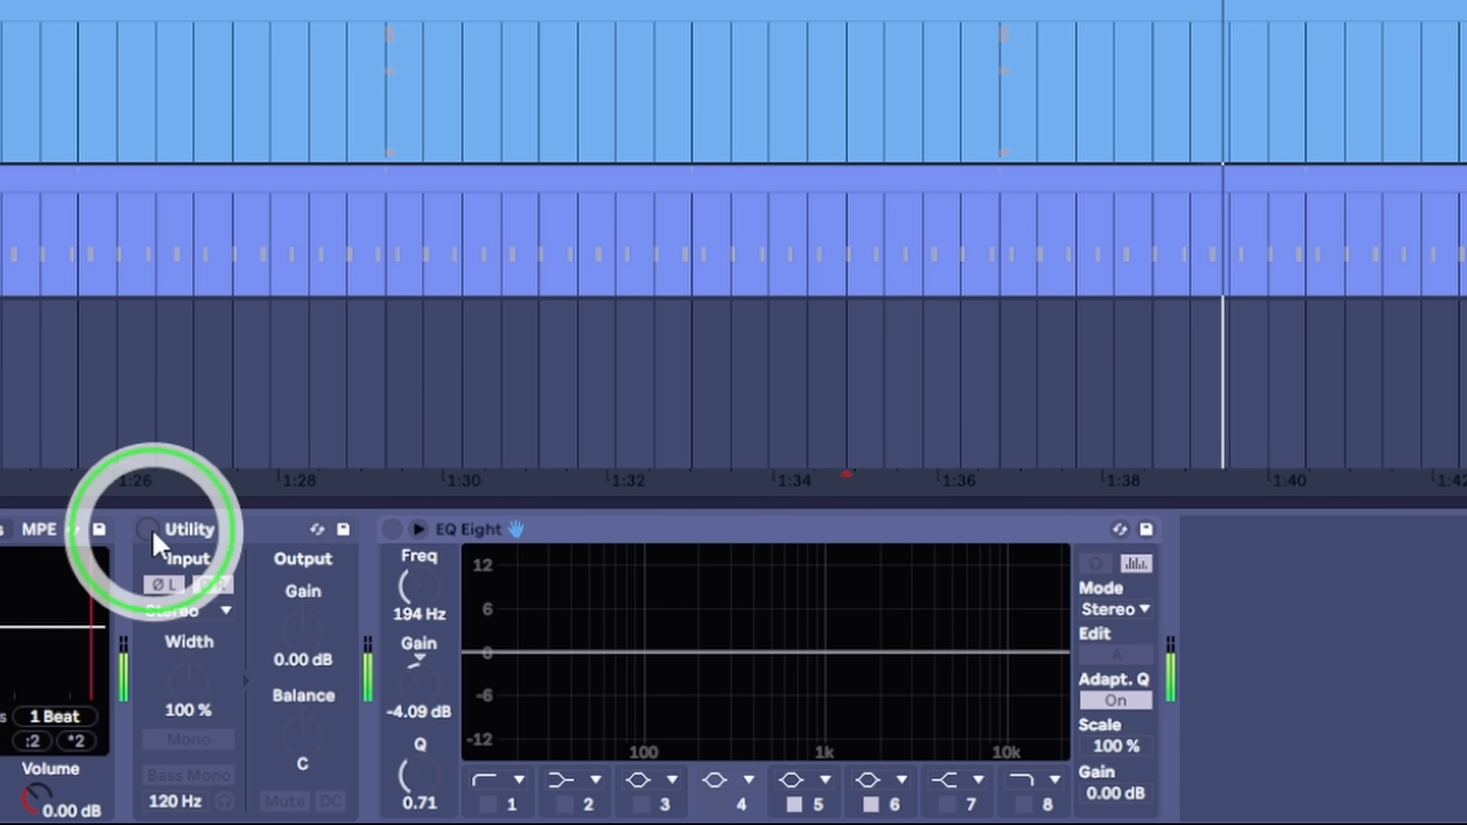
click(149, 530)
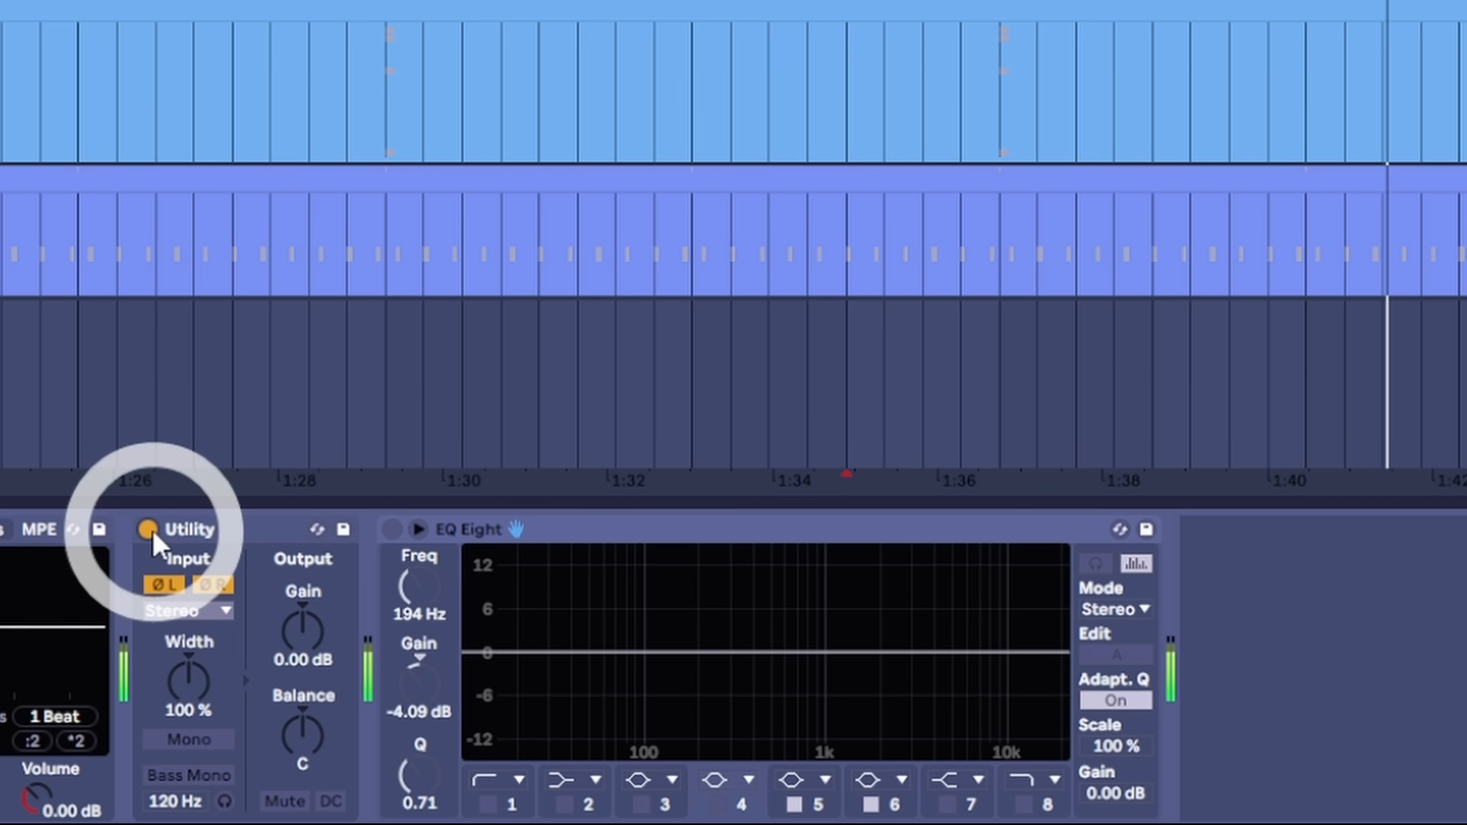
click(149, 530)
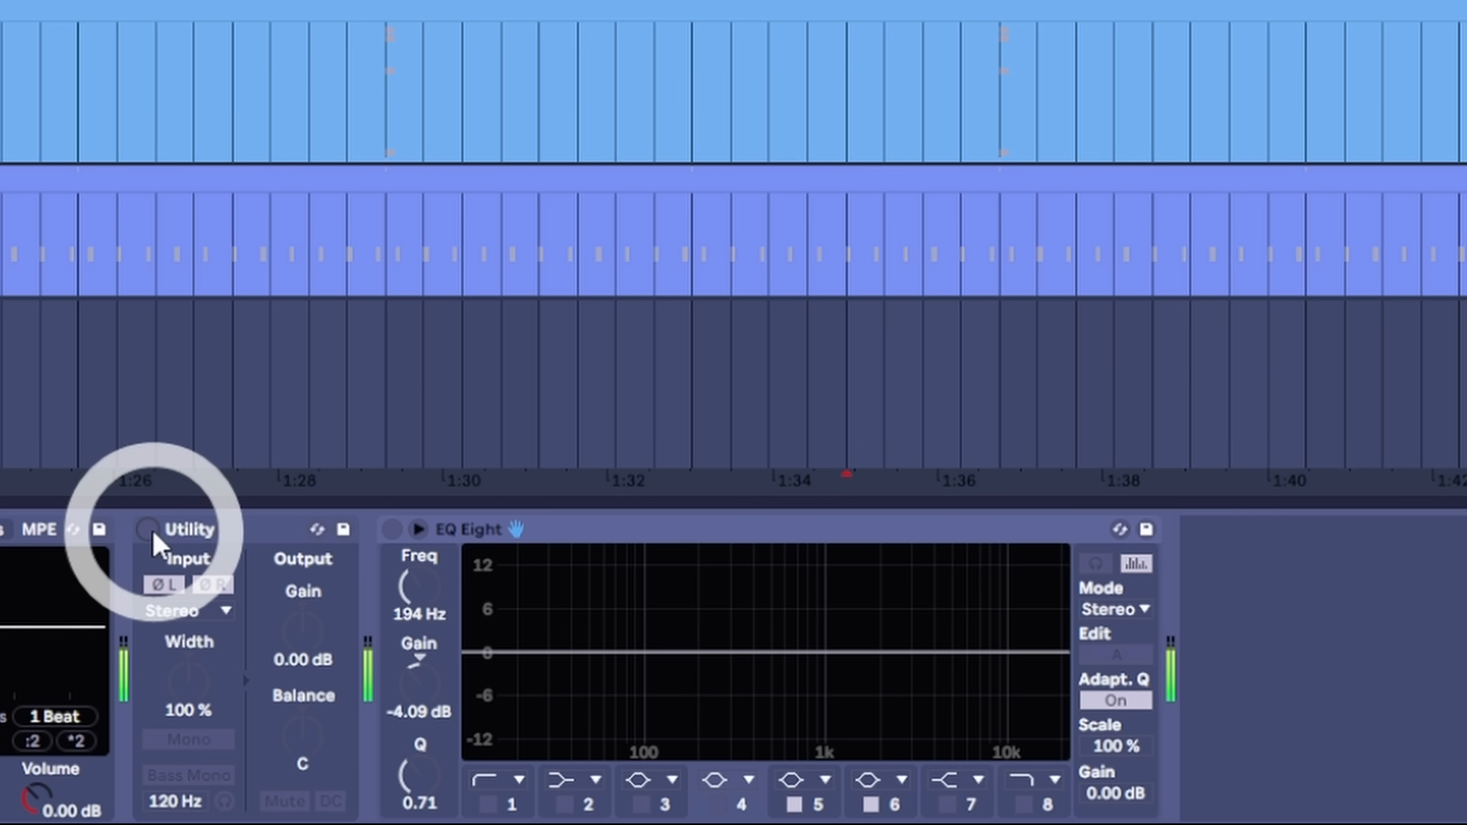
click(149, 531)
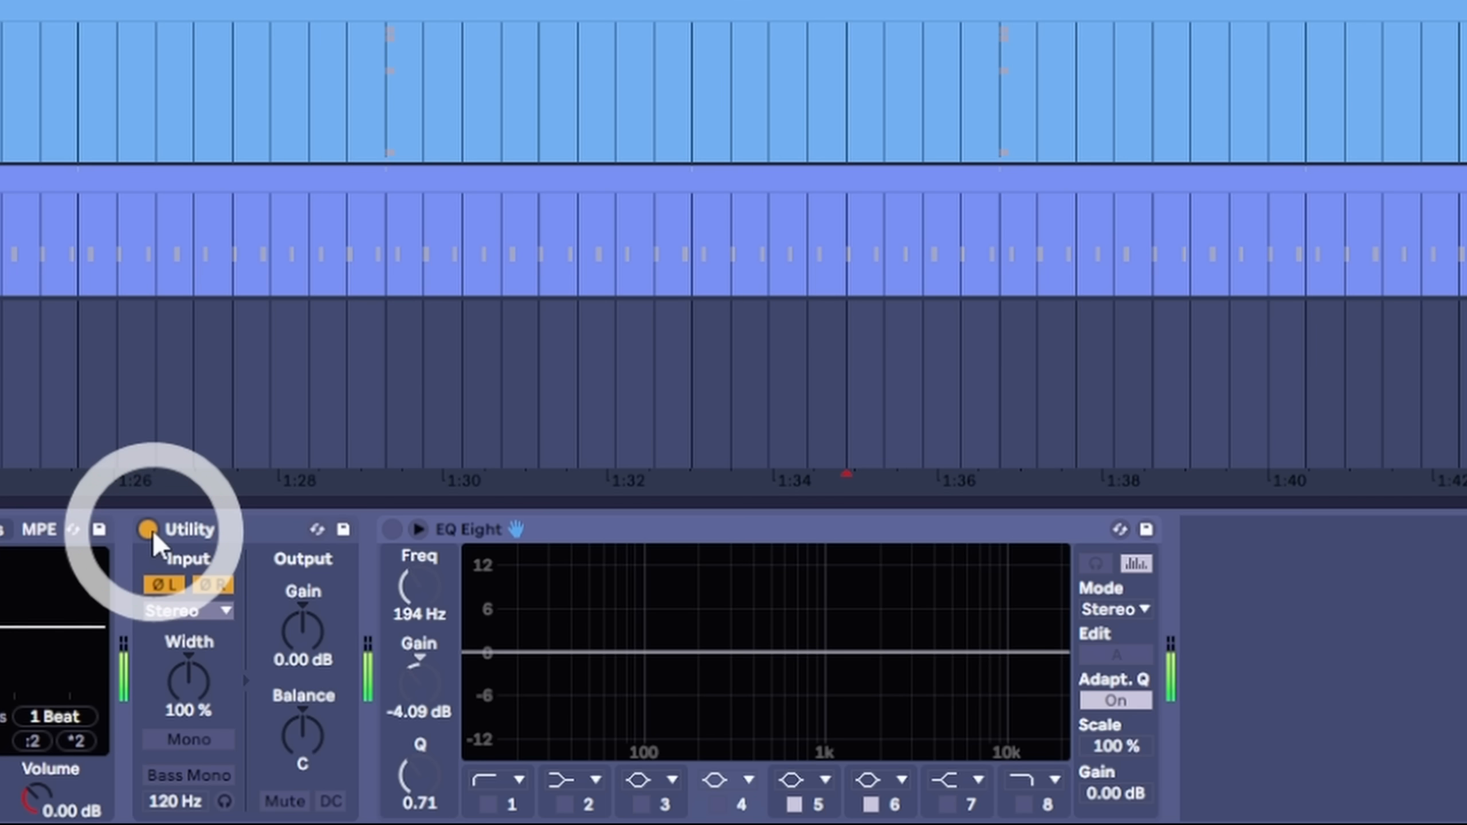
click(149, 530)
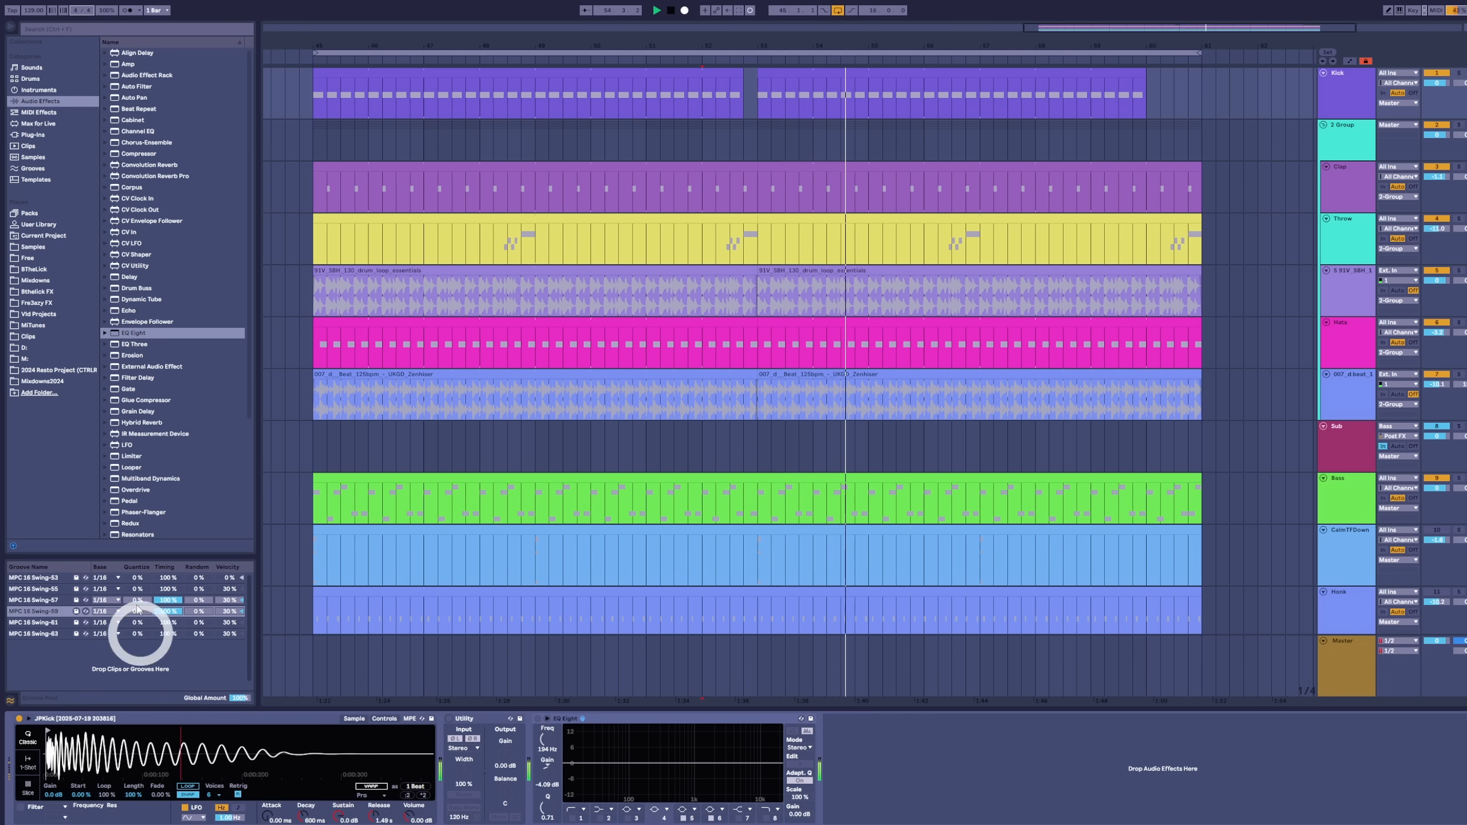
click(114, 490)
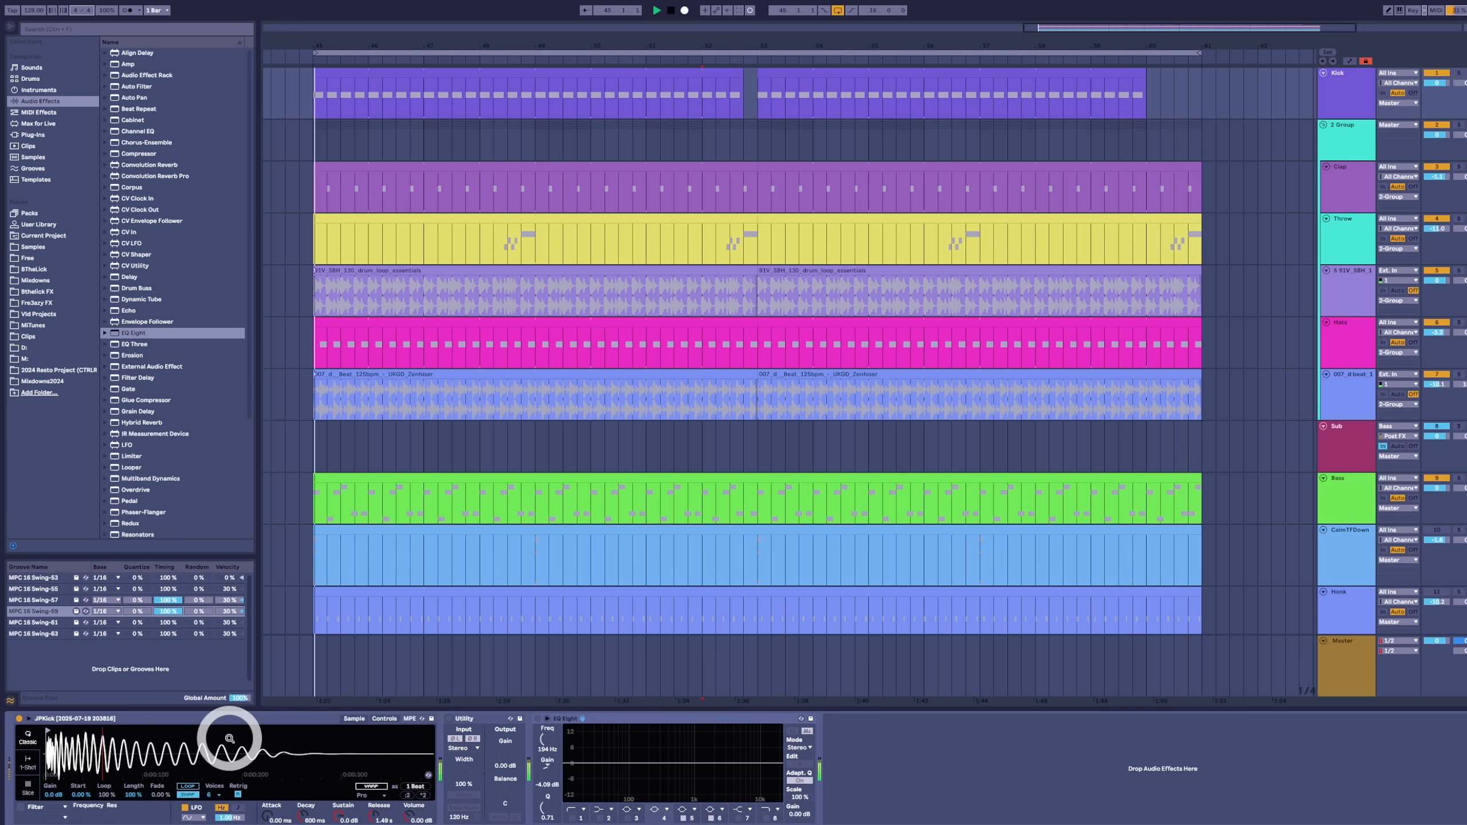
click(241, 718)
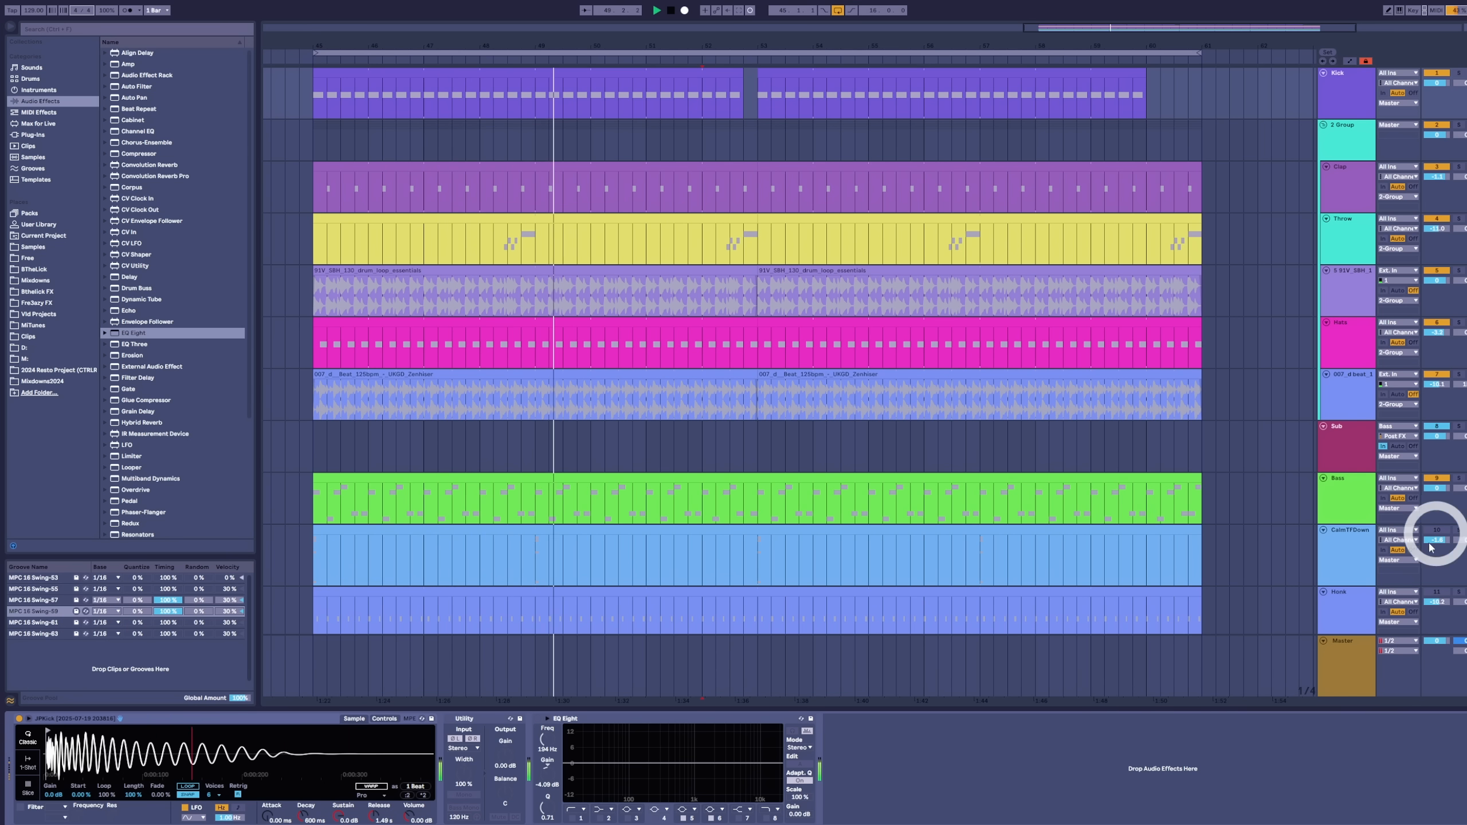
Step: Raise the Auto Filter cutoff on the Hook track further and check the Kick track's devices
click(1352, 612)
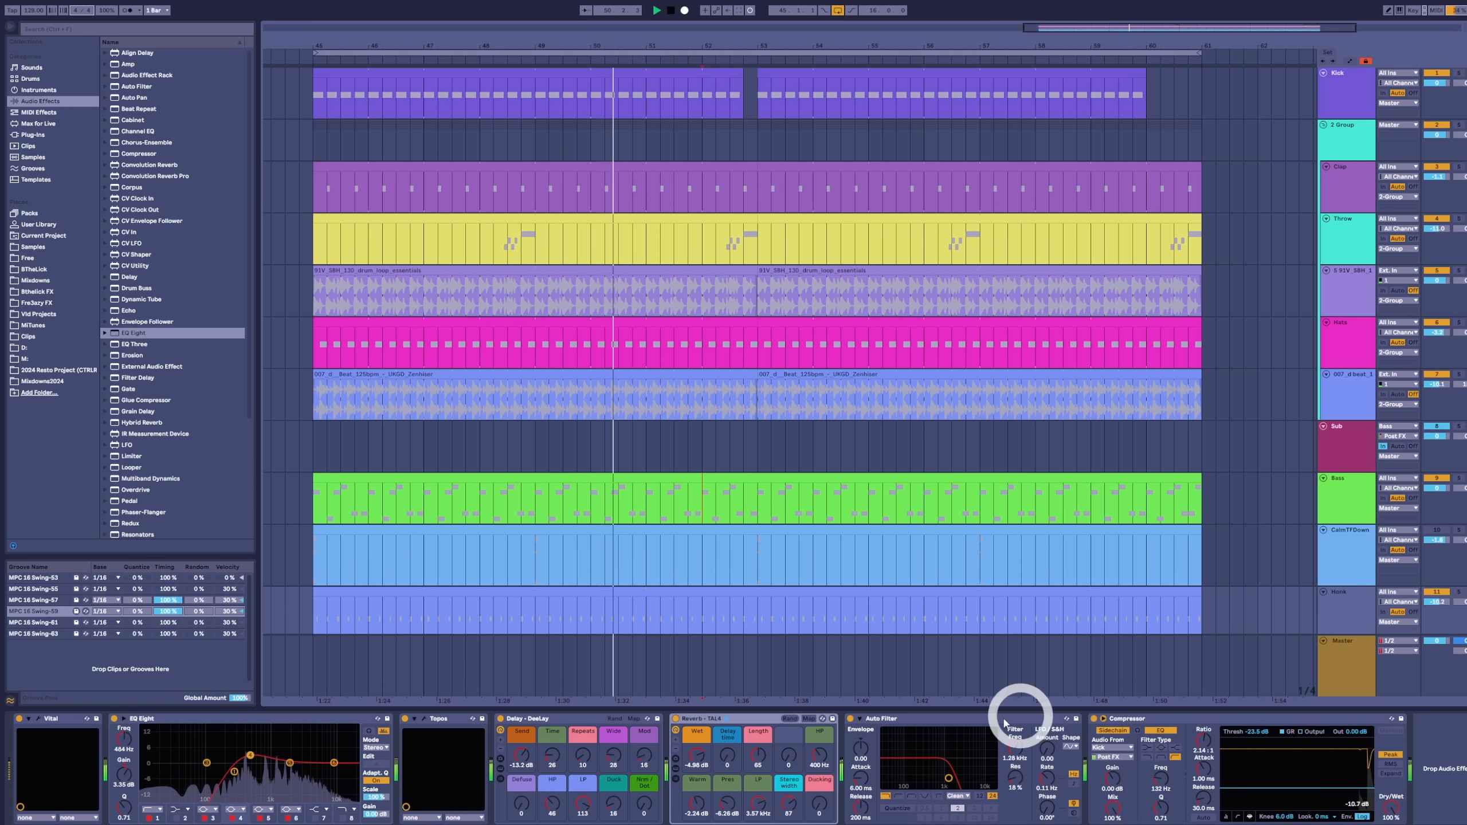
drag(1015, 749, 1017, 738)
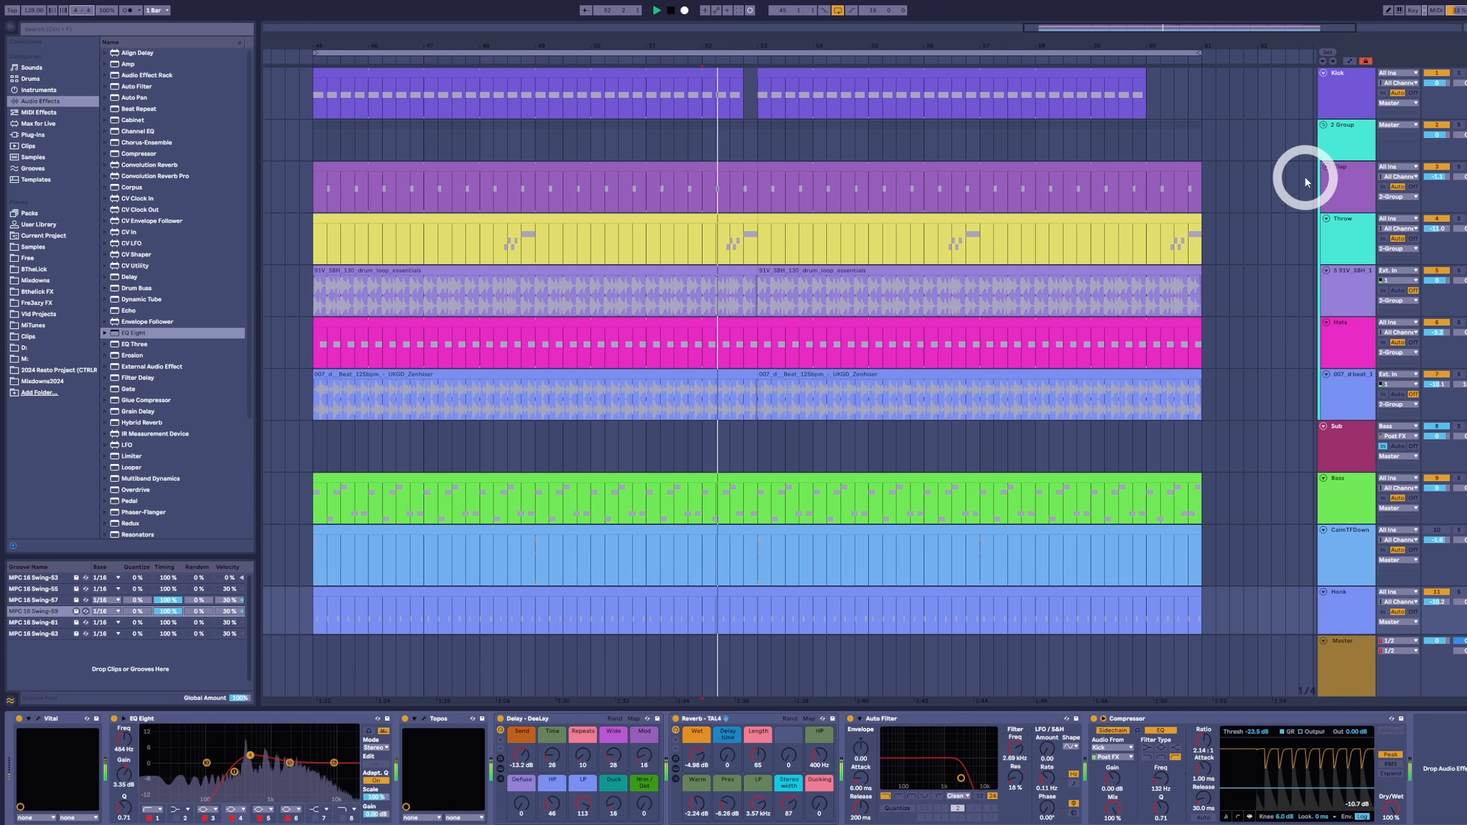
click(1346, 104)
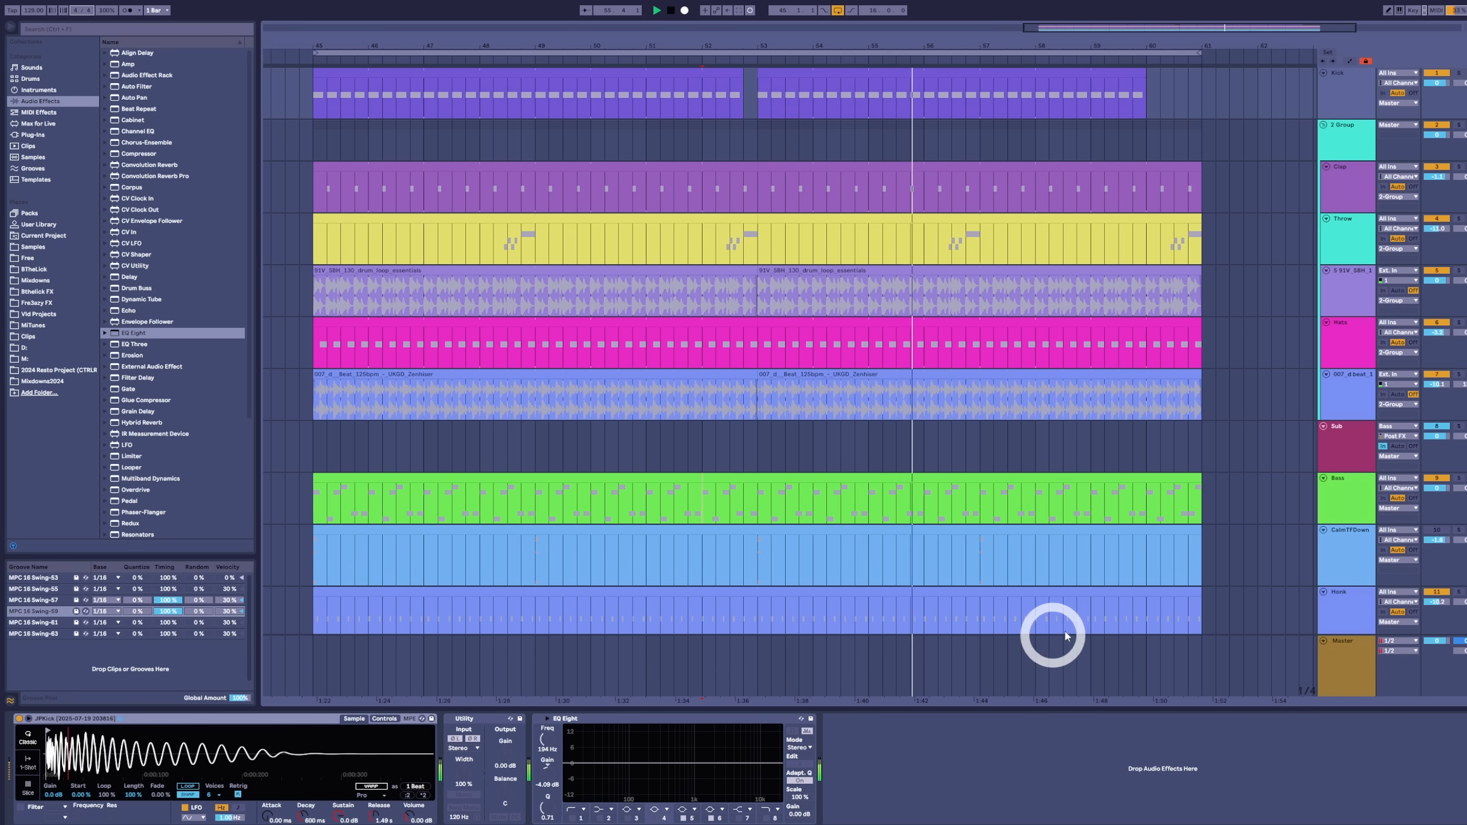
click(1367, 621)
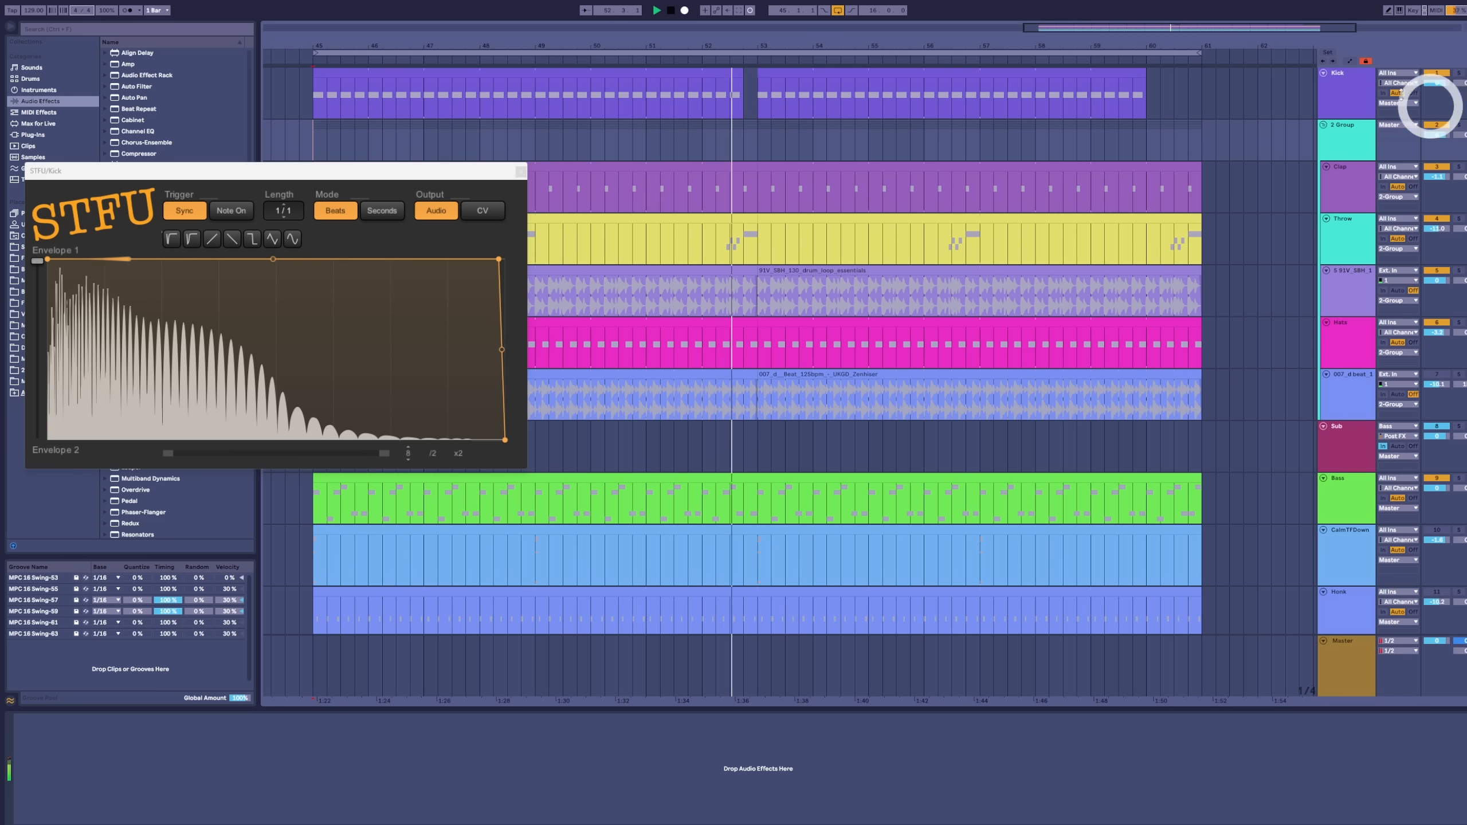
Step: Add the Free Clip 2 plug-in after STFU on the Kick track and place its window beside the STFU window
click(1341, 92)
drag(331, 754, 331, 710)
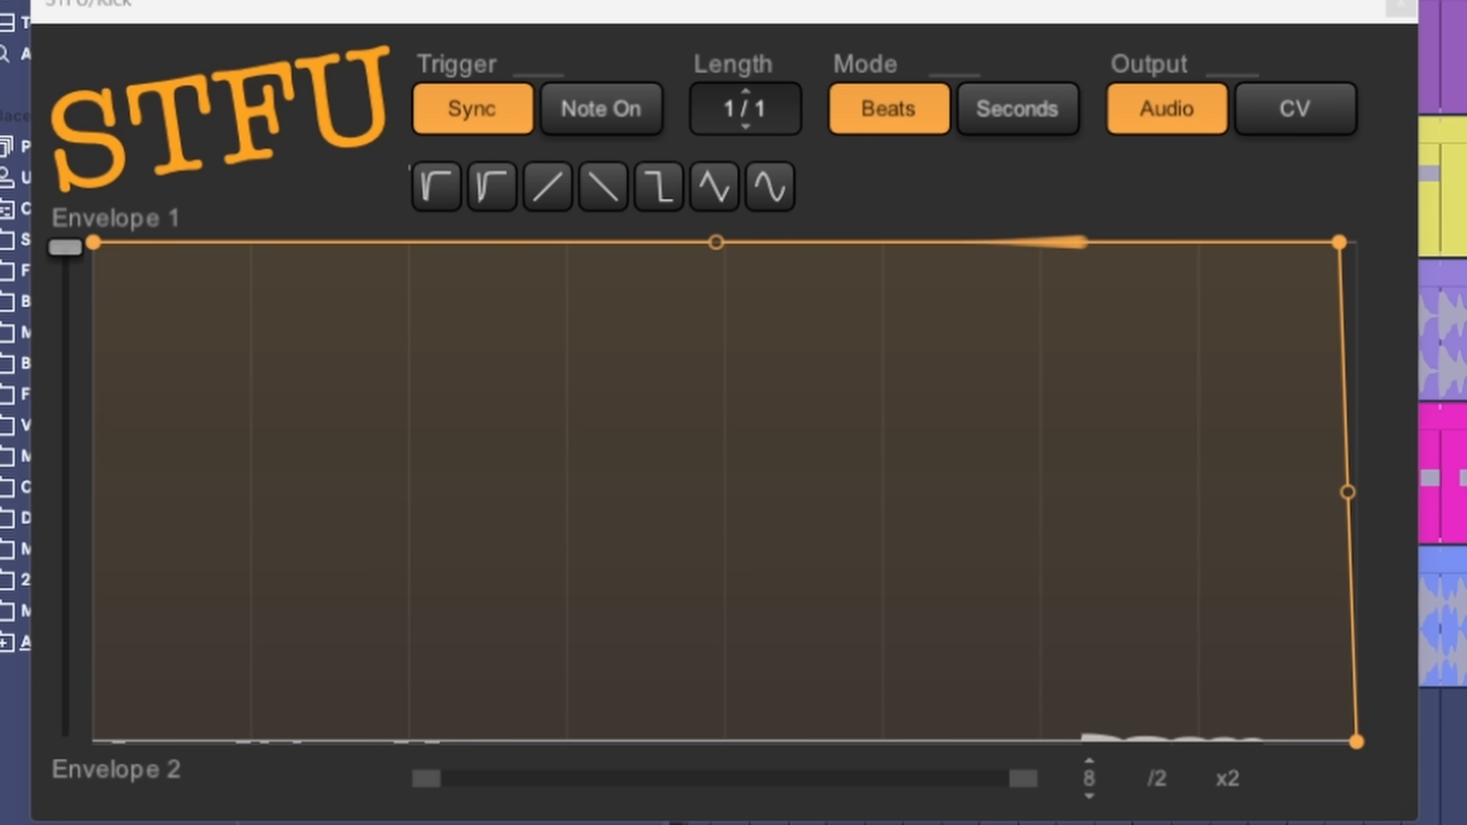
drag(150, 98, 577, 403)
drag(577, 403, 714, 753)
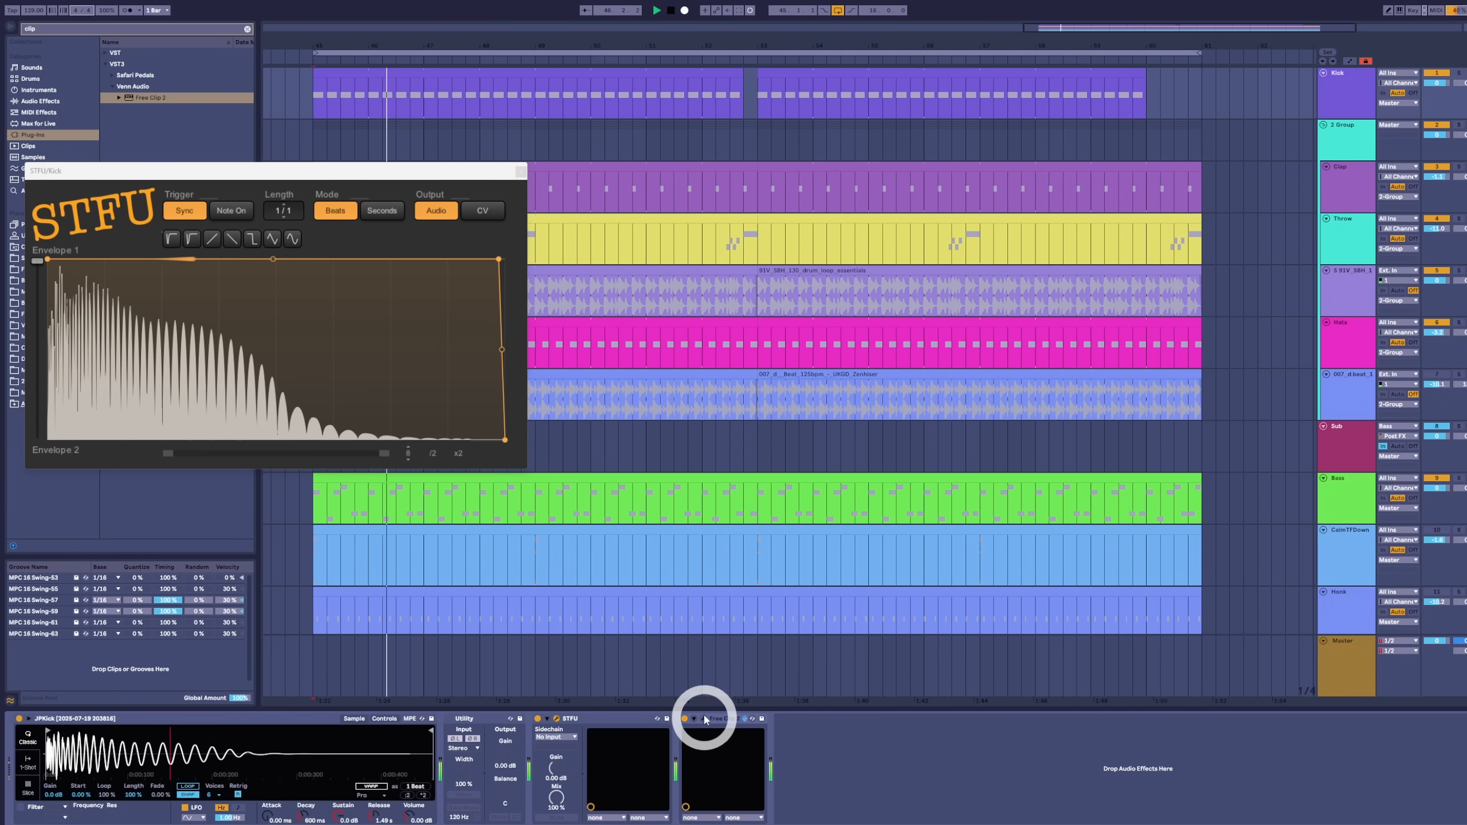
click(704, 719)
drag(213, 184, 774, 192)
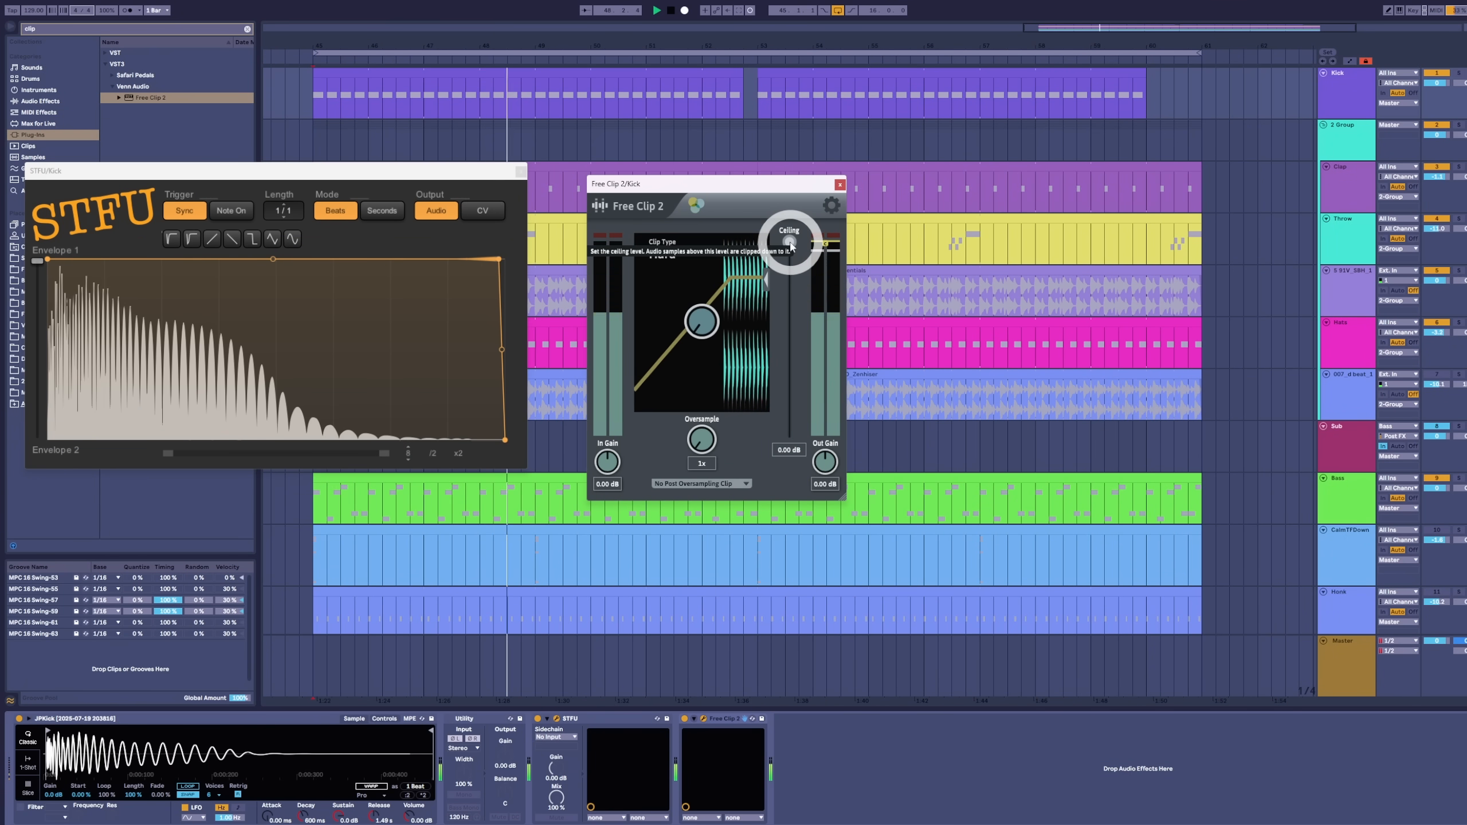
Step: Copy STFU after Free Clip 2, place its window beside the clipper, and lower Free Clip 2's ceiling to -0.83 dB
drag(627, 719, 854, 752)
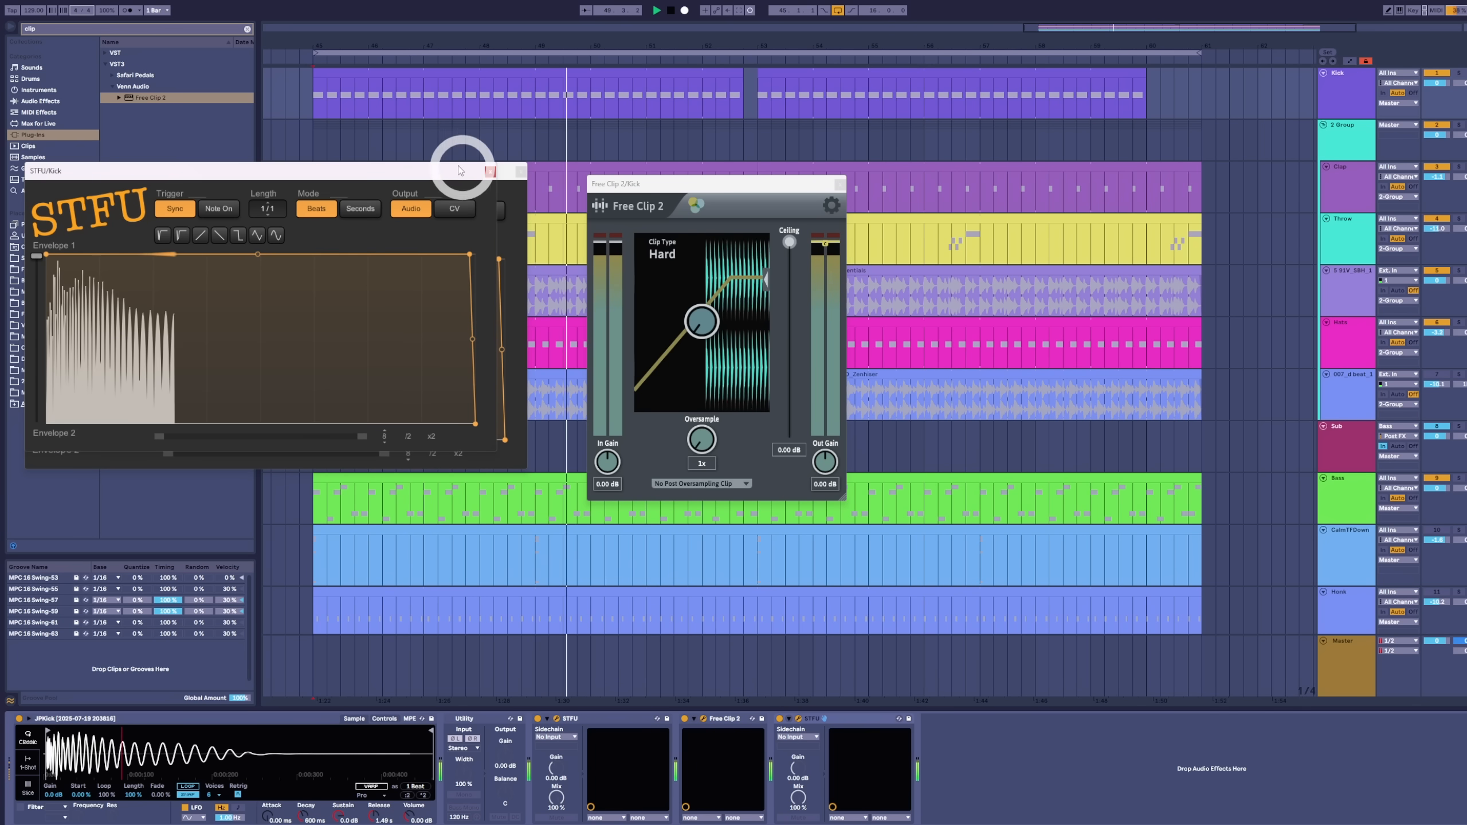
drag(459, 171, 1309, 180)
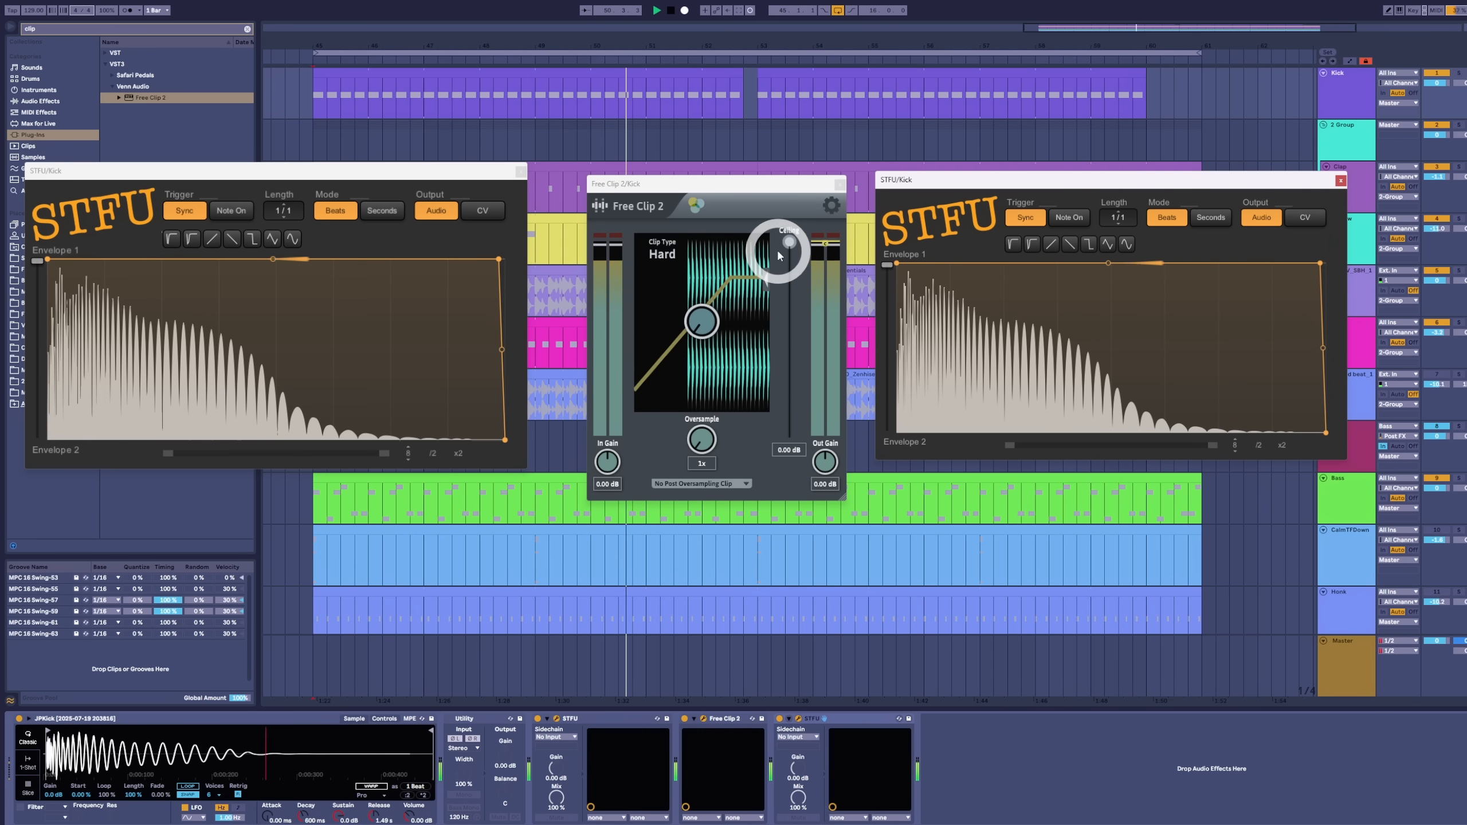
drag(778, 255, 758, 488)
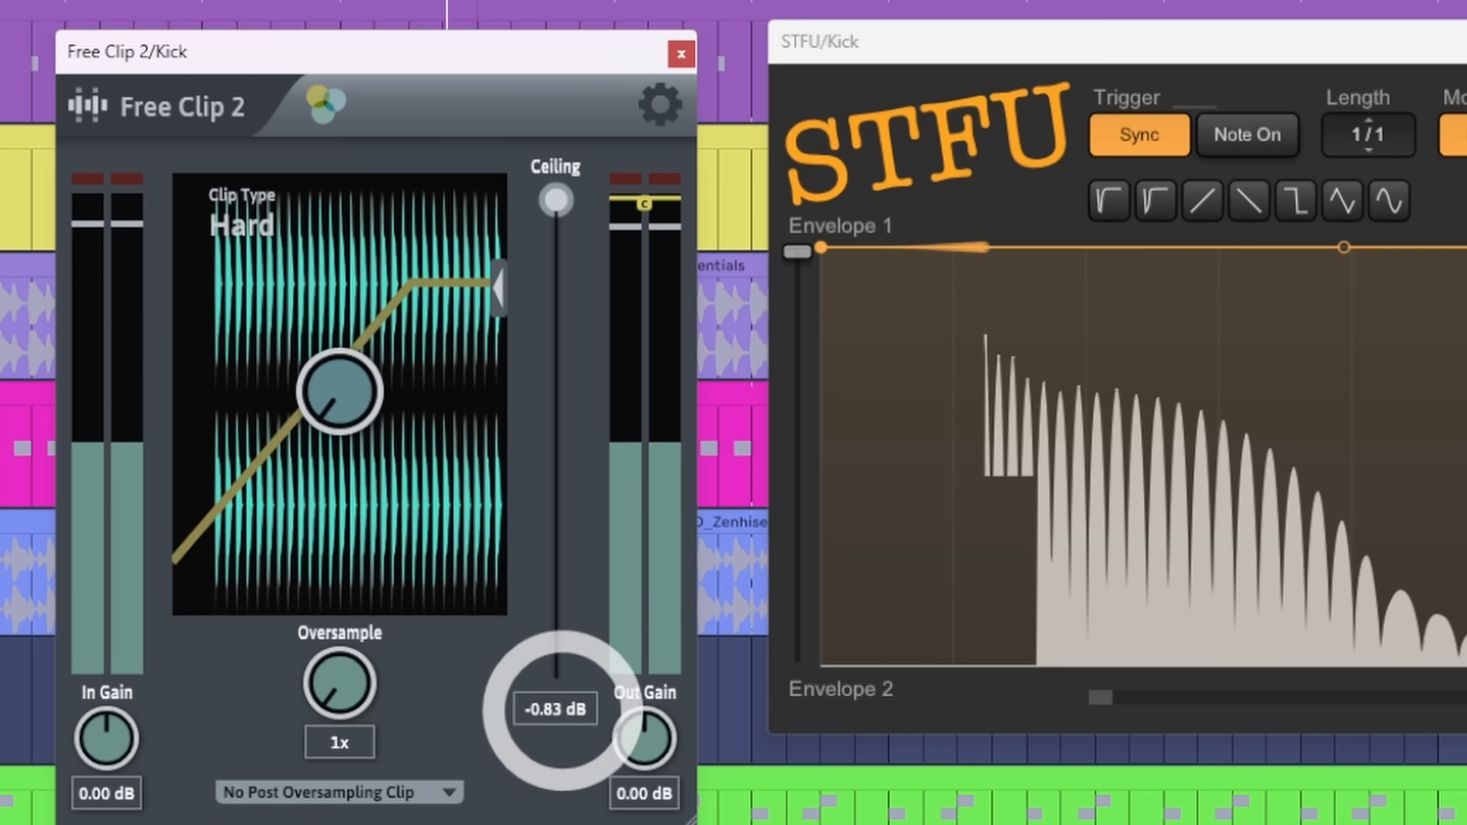
Step: Lower Free Clip 2's ceiling on the Kick track to -3.01 dB
drag(563, 710, 548, 824)
drag(545, 463, 548, 133)
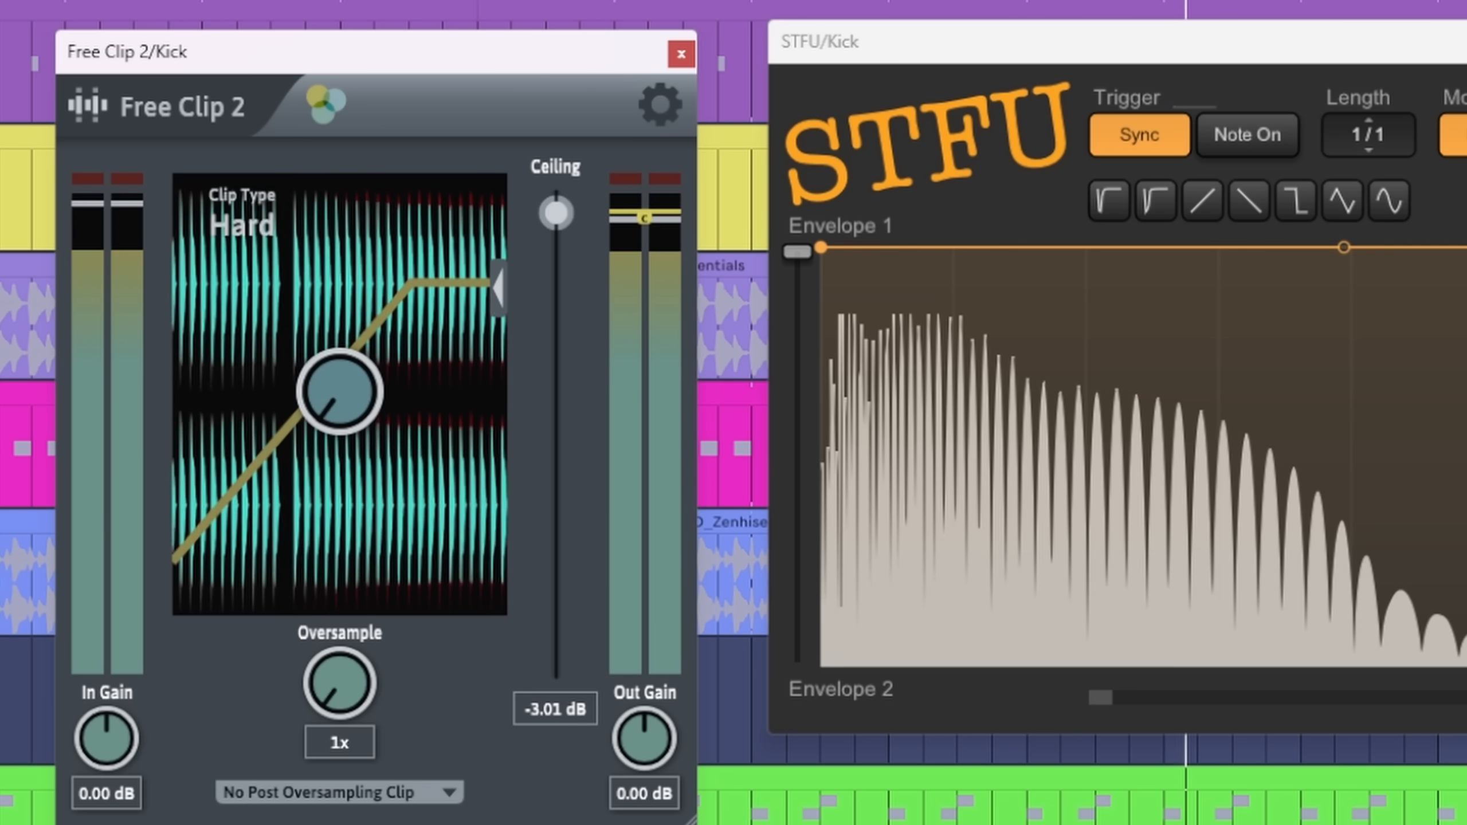
click(247, 63)
click(384, 497)
click(540, 638)
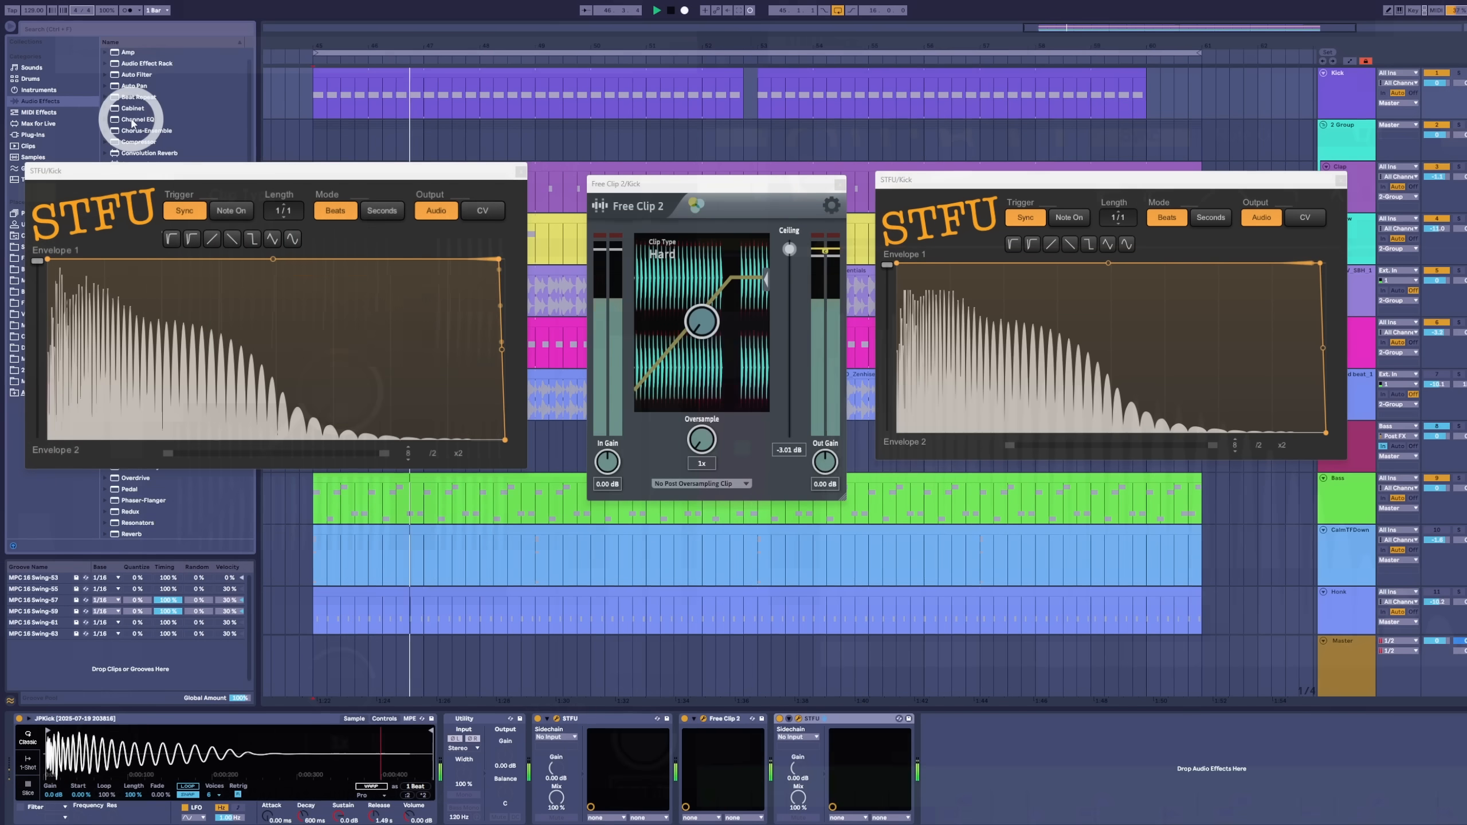
Step: Compare the kick with and without Free Clip 2 and the following STFU by switching both devices off and on
click(136, 117)
drag(136, 118, 735, 724)
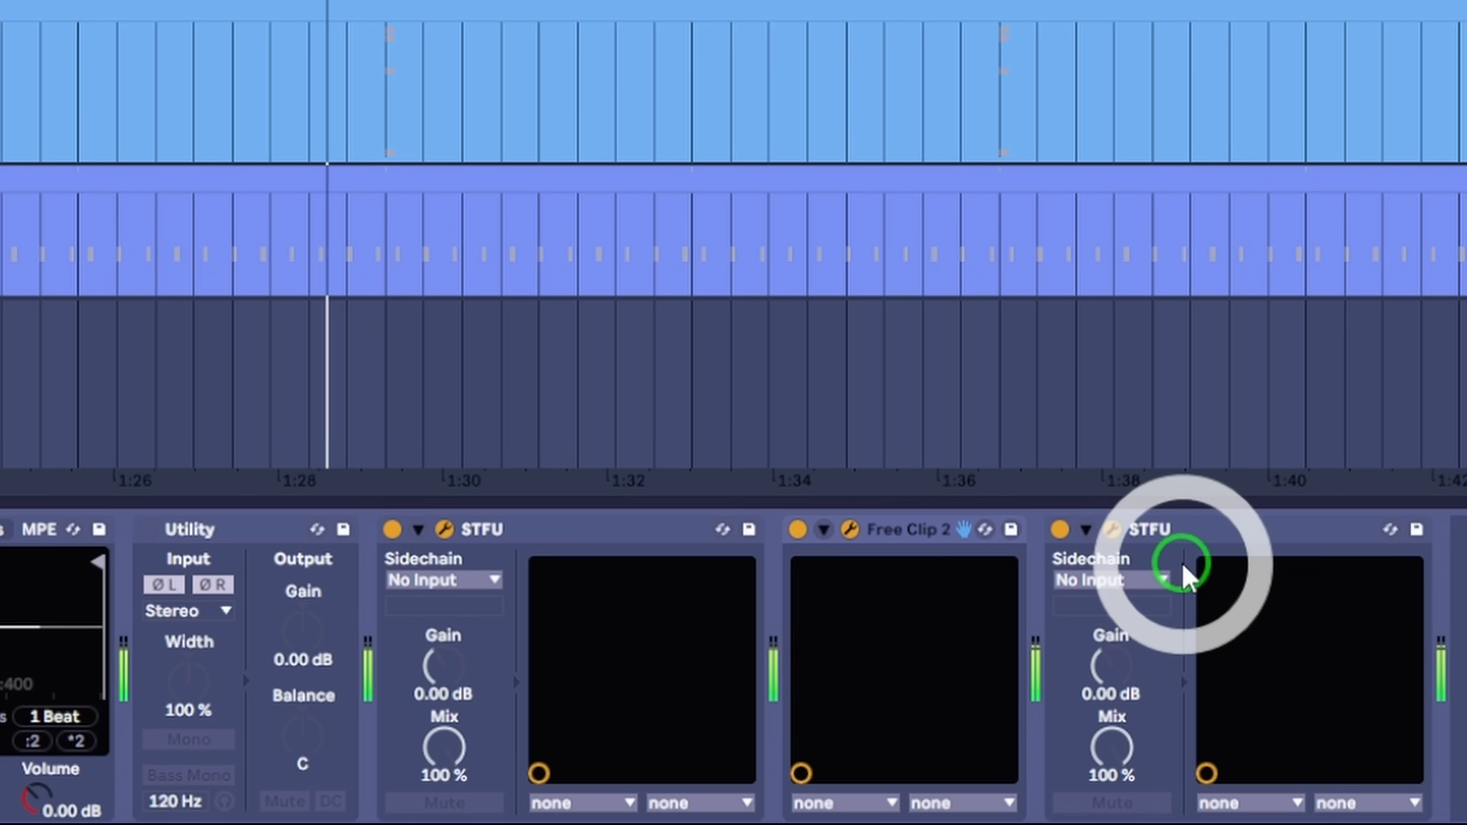
click(1036, 545)
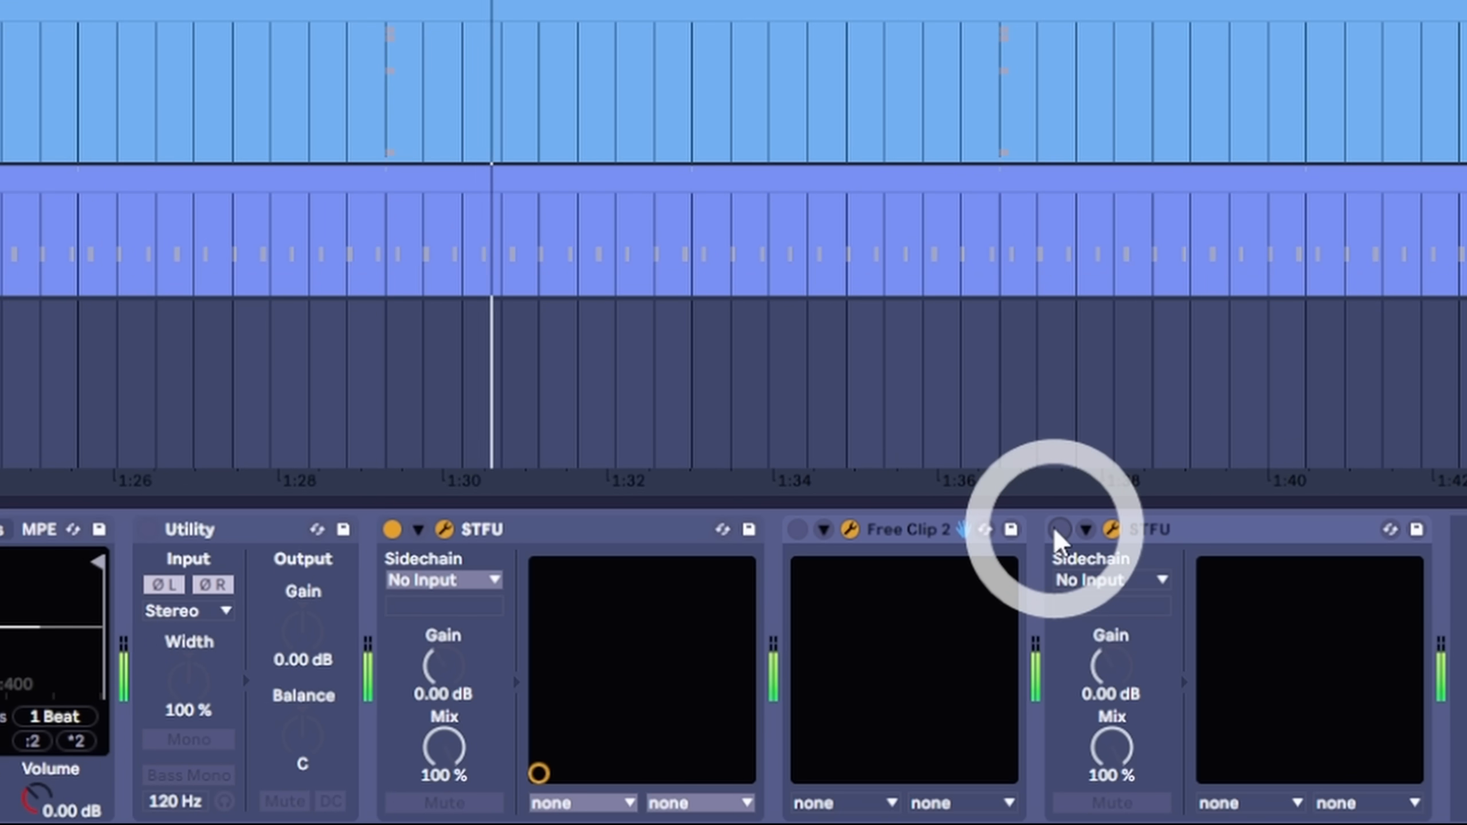
click(1058, 530)
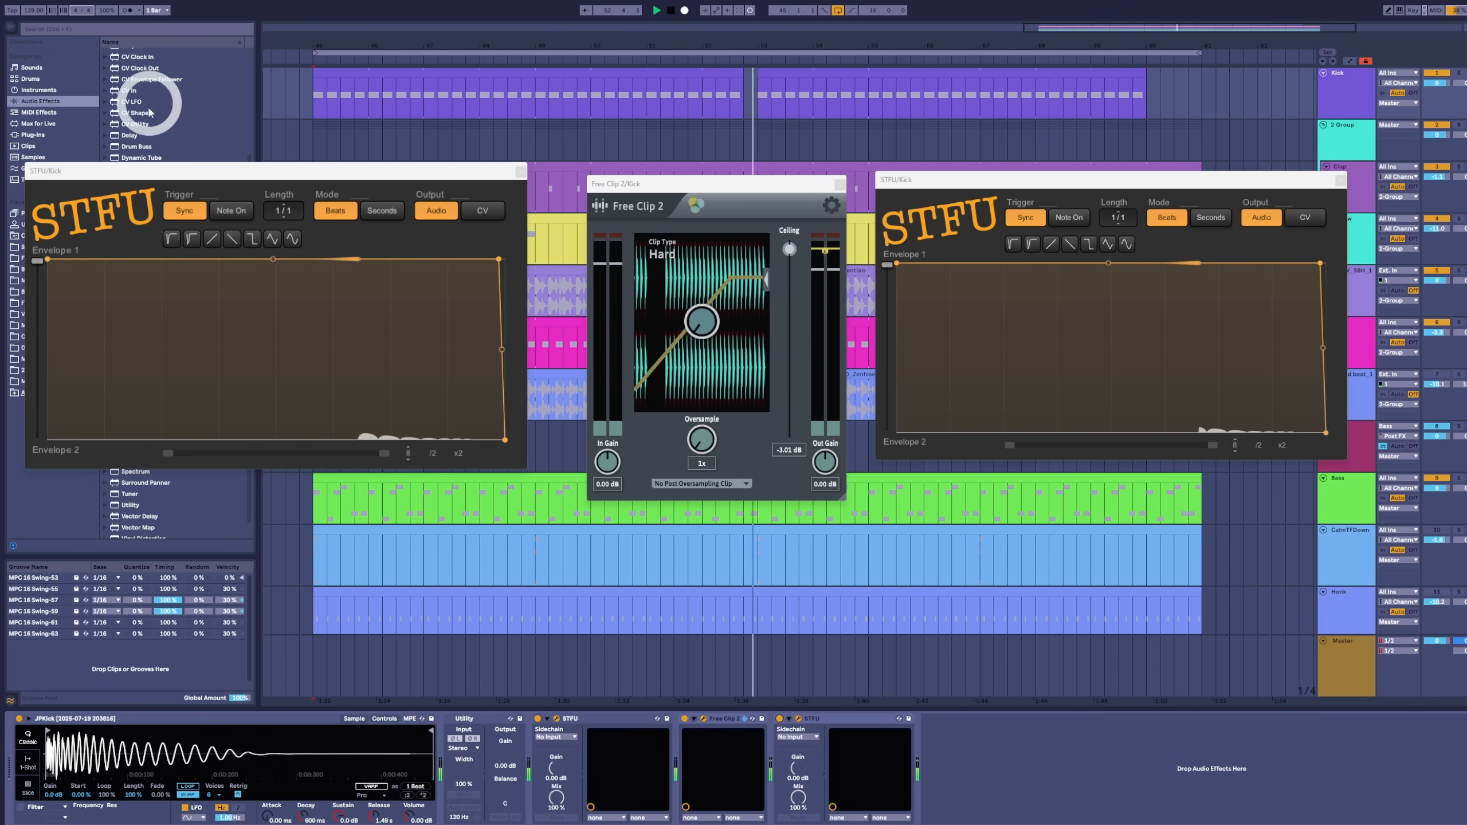
Step: Add a Utility between Free Clip 2 and the second STFU on the Kick track and set its gain to 3.00 dB
scroll(185, 120, down, 1)
scroll(197, 507, up, 1)
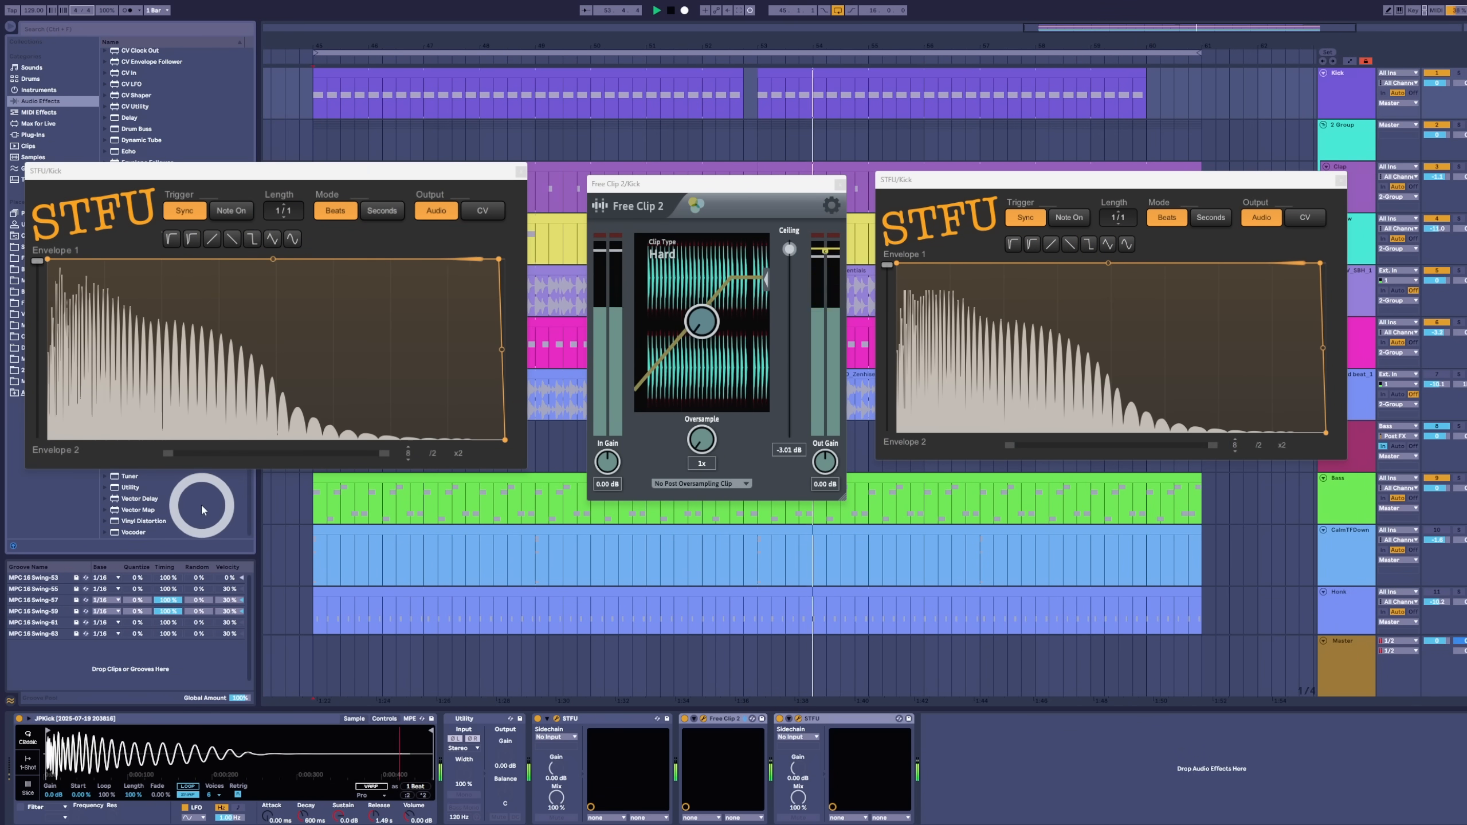
drag(164, 499, 953, 785)
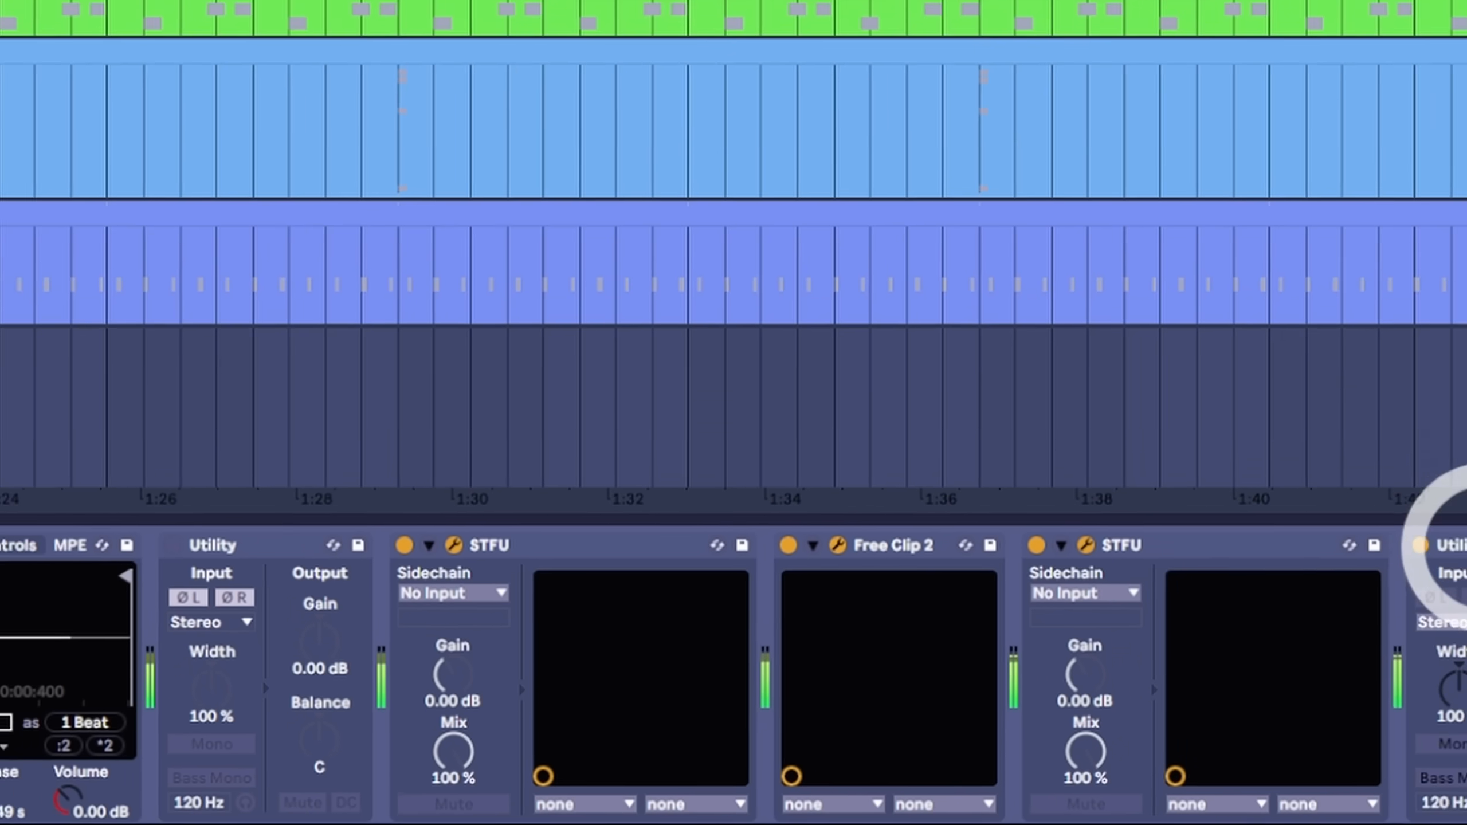
drag(1463, 545, 1112, 571)
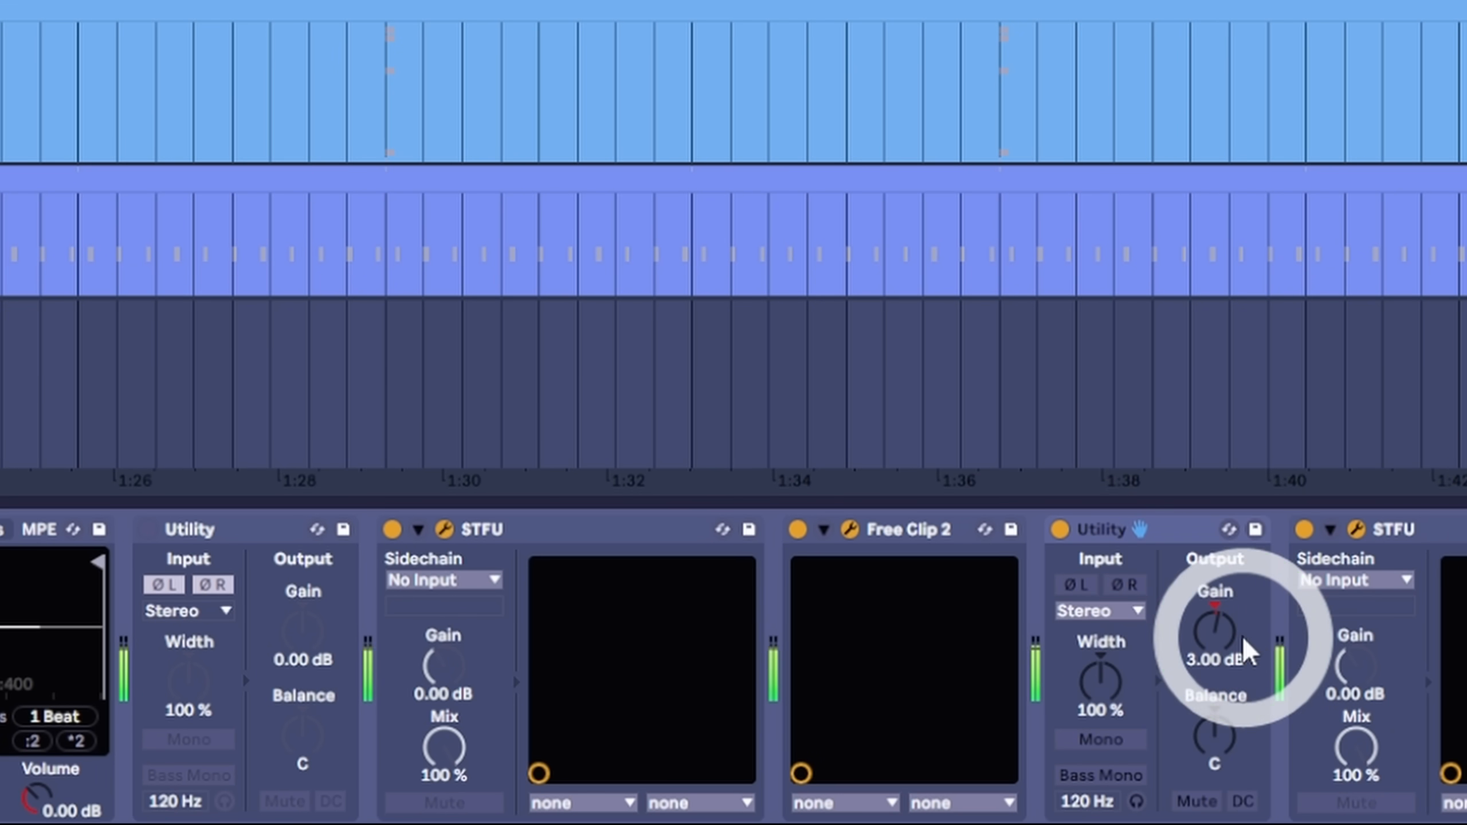
click(1242, 636)
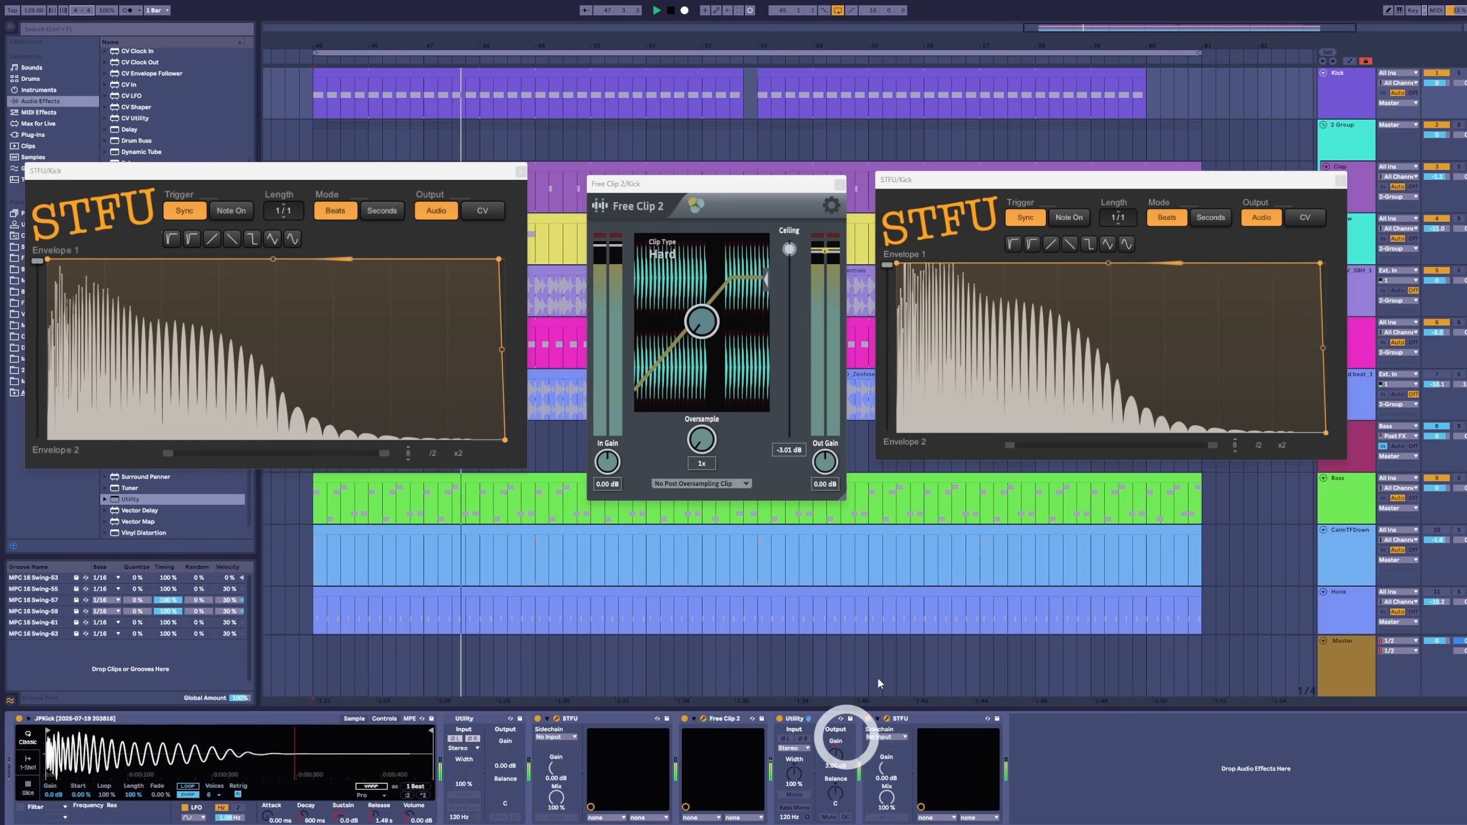
Step: Close the Free Clip 2 window, place the second STFU window beside the first, and resize it to match
click(840, 184)
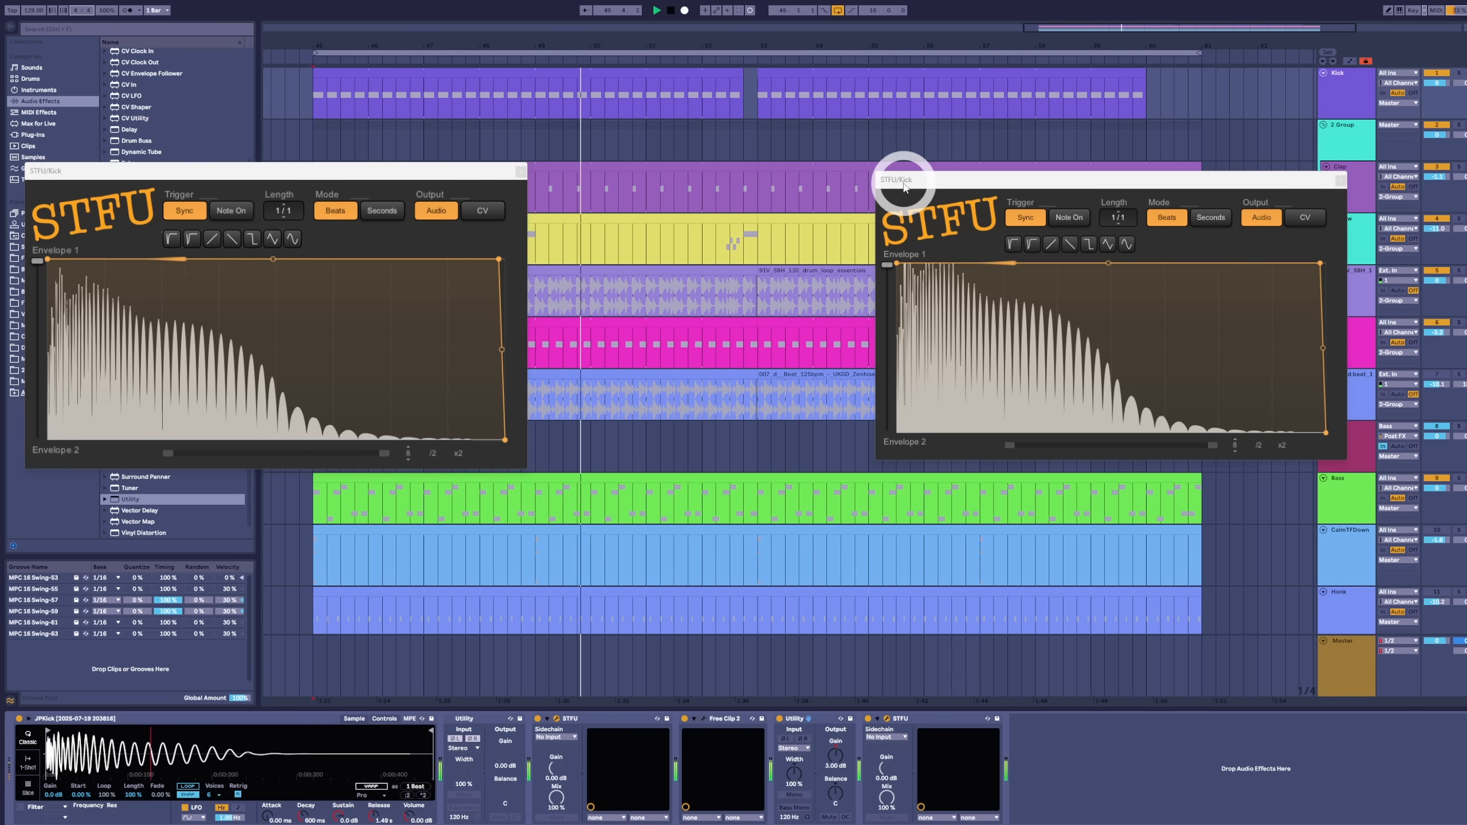
drag(903, 181, 584, 197)
click(1030, 461)
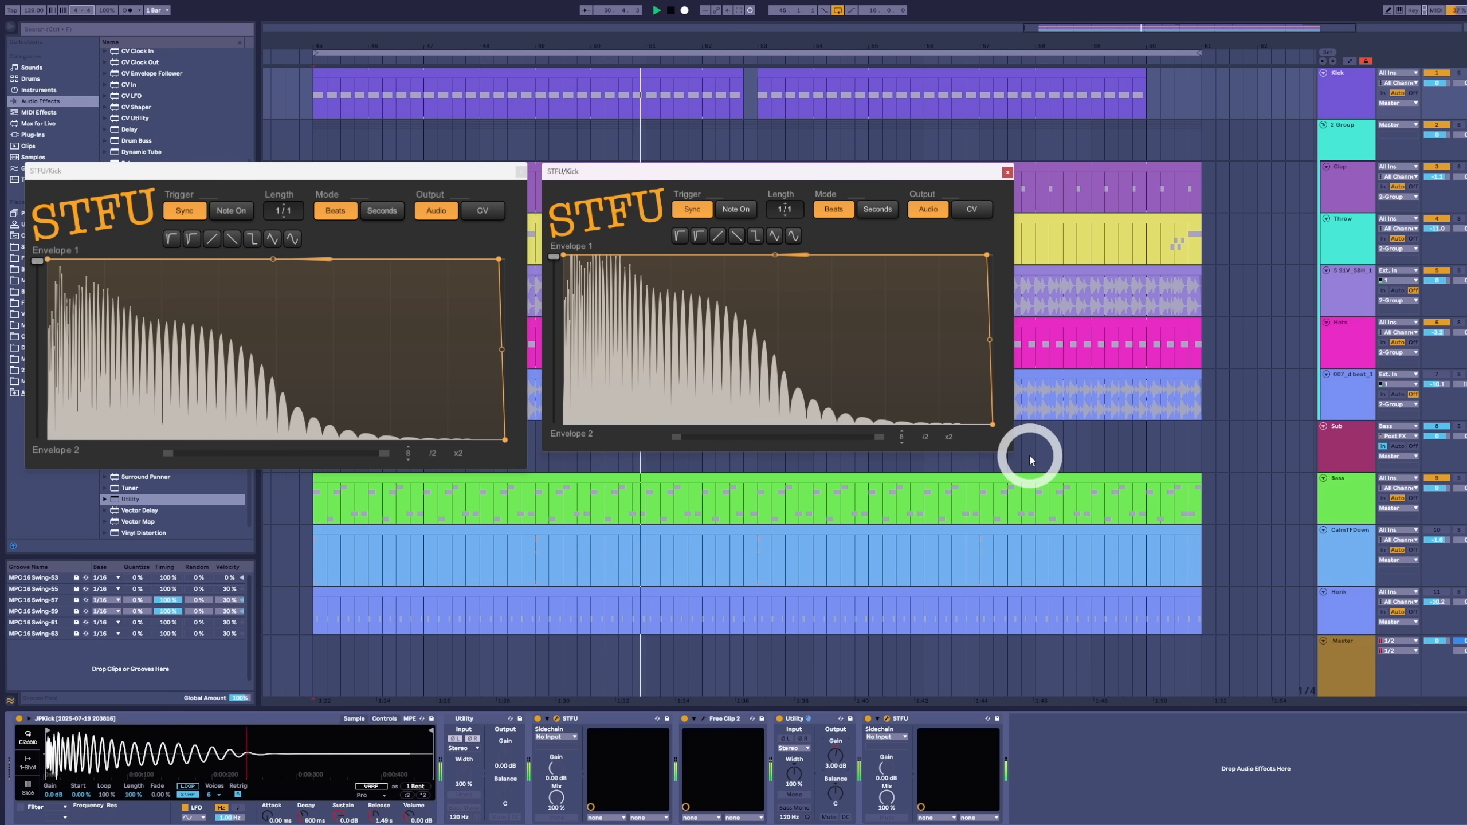
drag(1008, 450, 1037, 528)
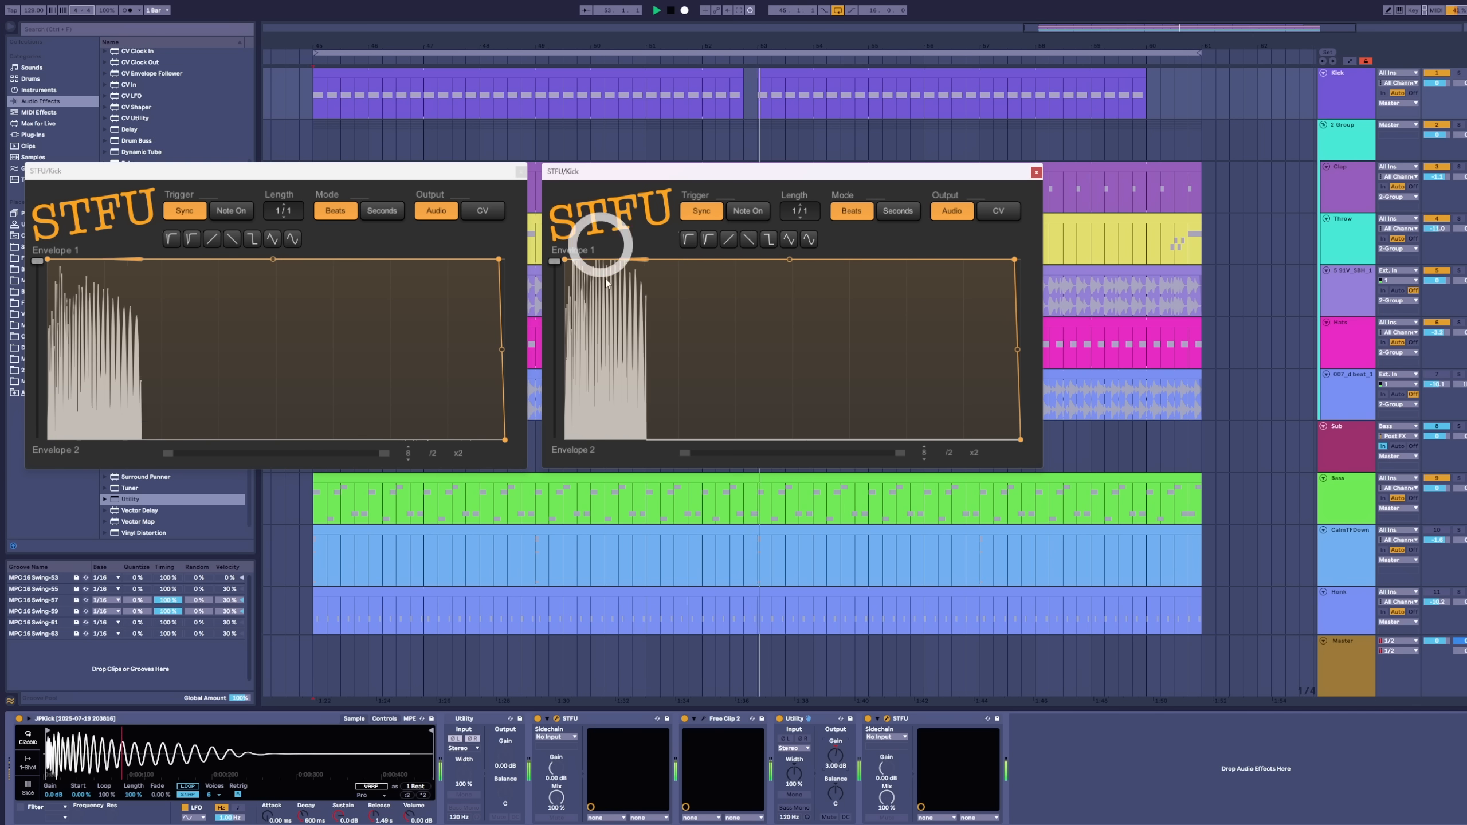
Step: Reopen the Free Clip 2 window to check its ceiling, and close it again
click(703, 723)
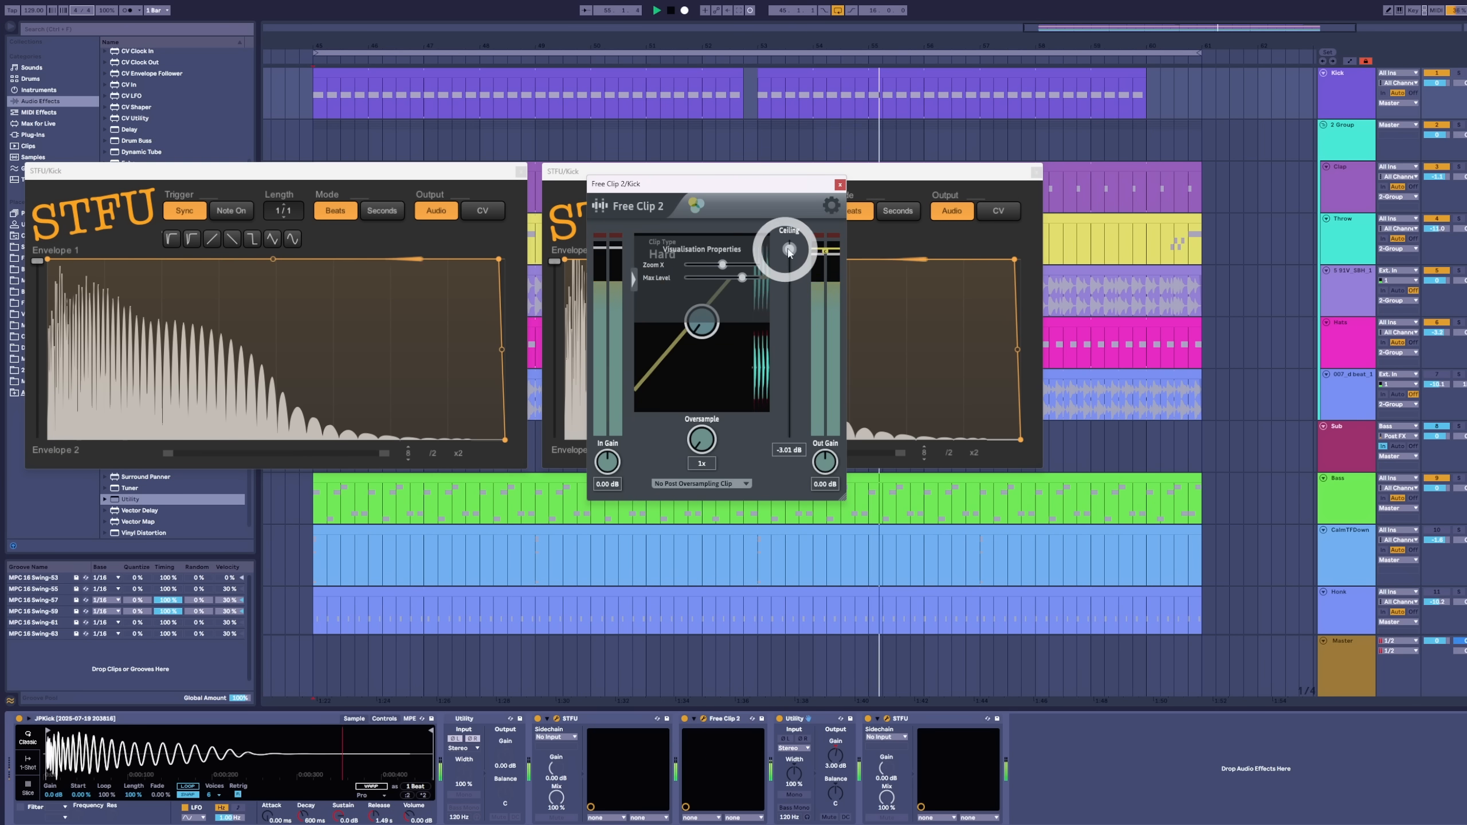
drag(795, 298, 832, 193)
click(839, 185)
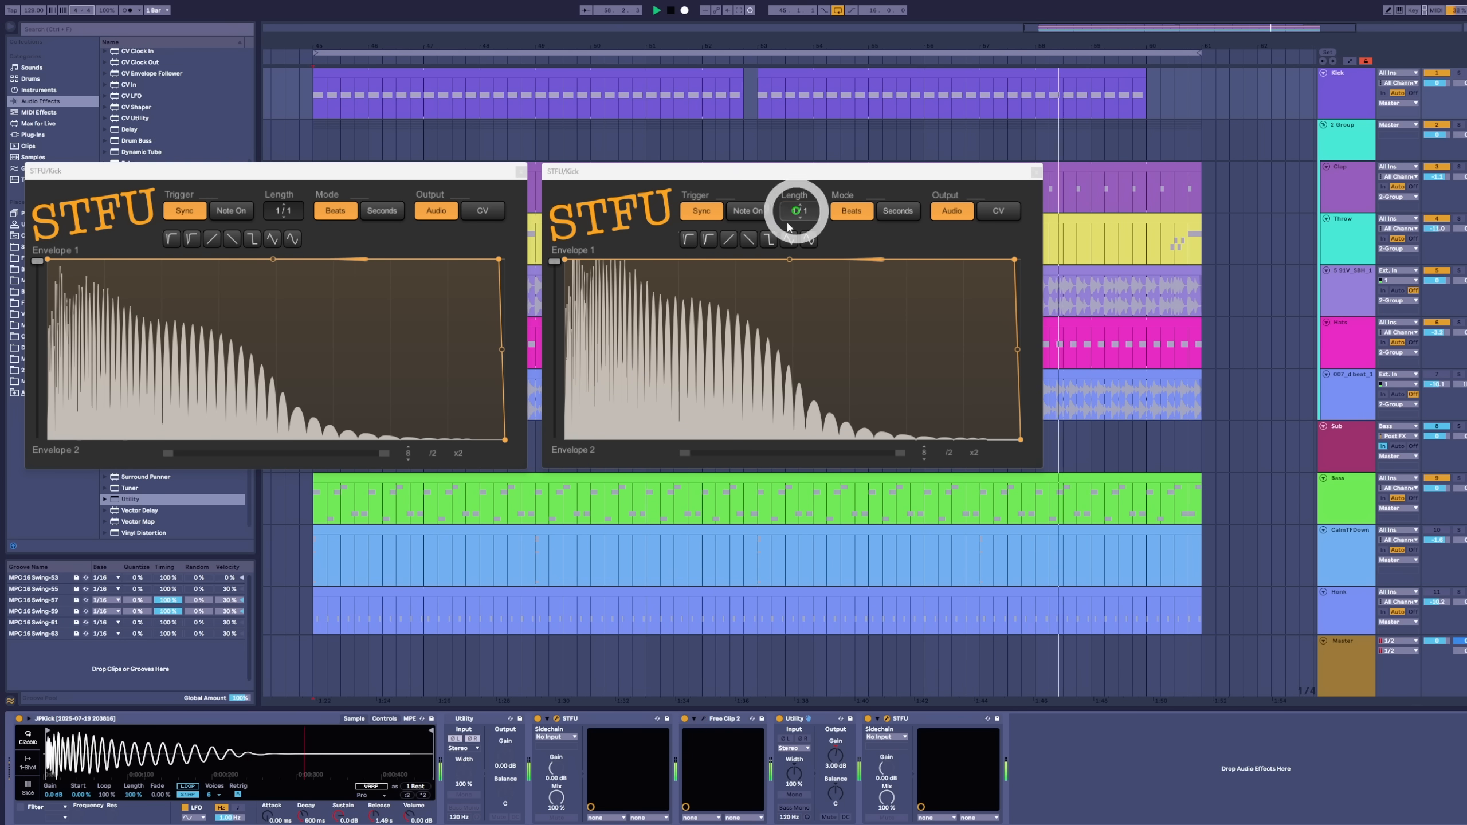
Step: Close the first STFU's window and move the second STFU's window into its place
drag(580, 170, 569, 167)
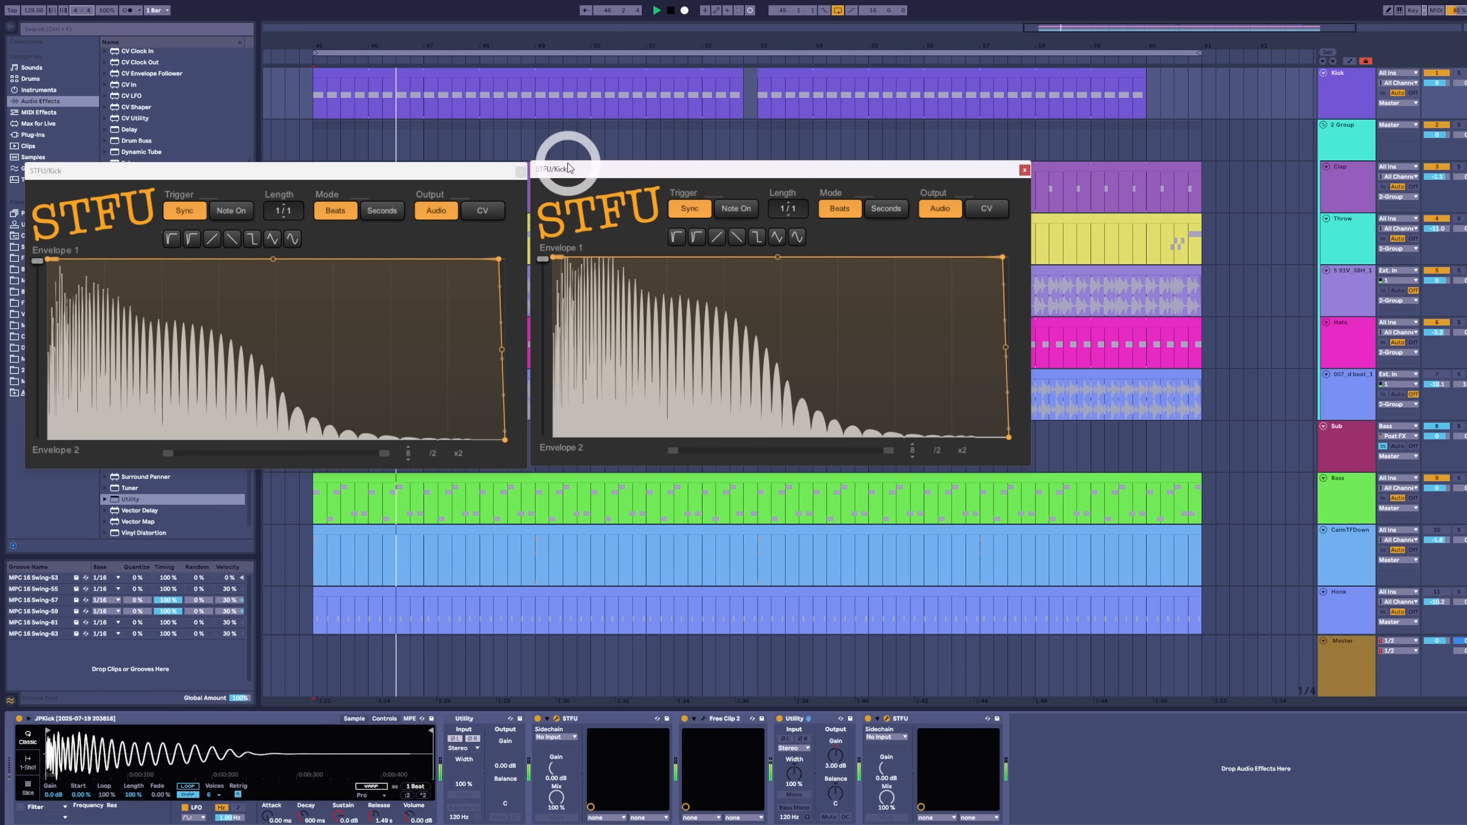
click(519, 171)
drag(555, 168, 37, 151)
click(725, 637)
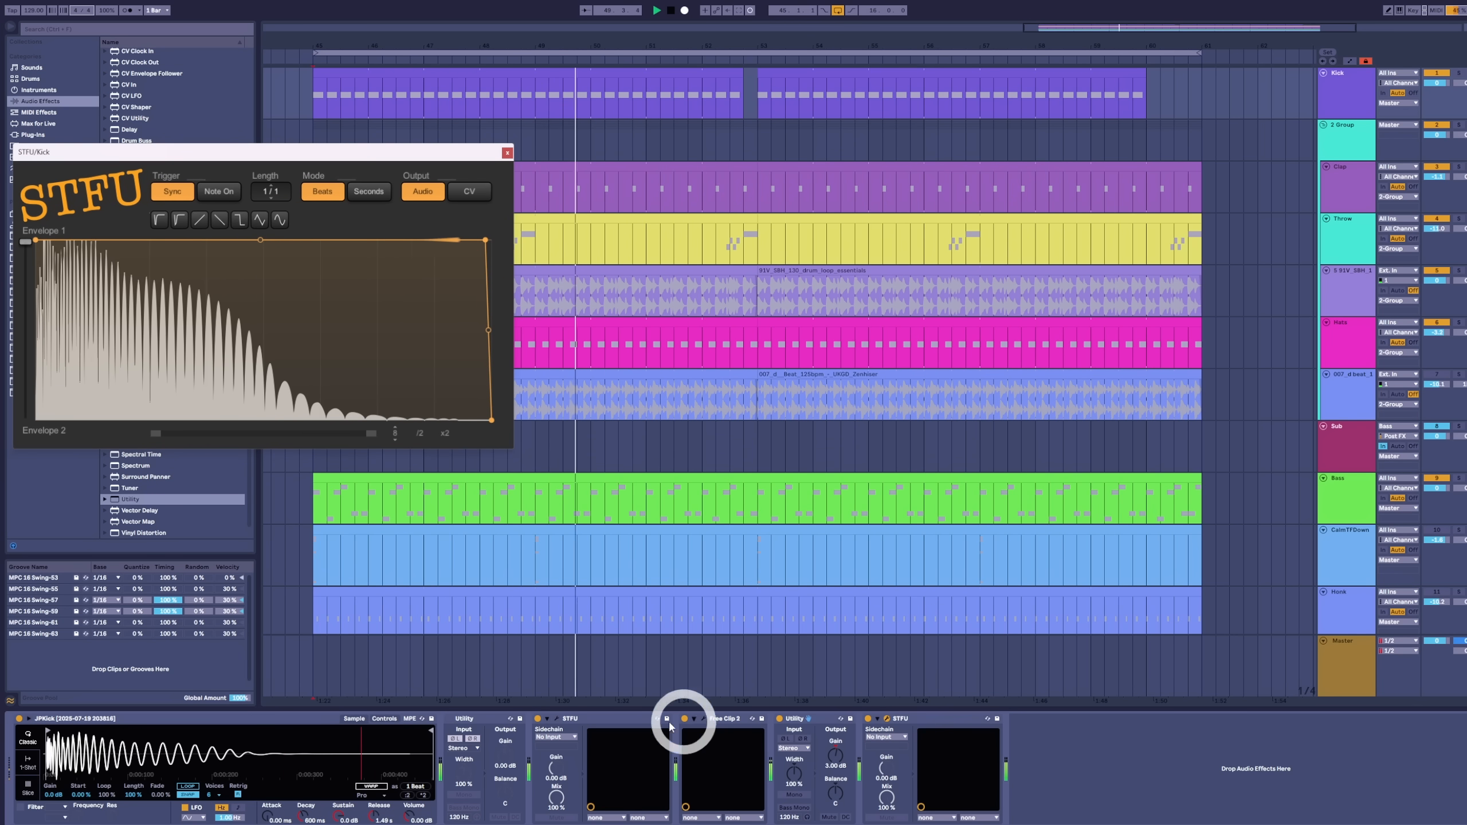
click(1051, 750)
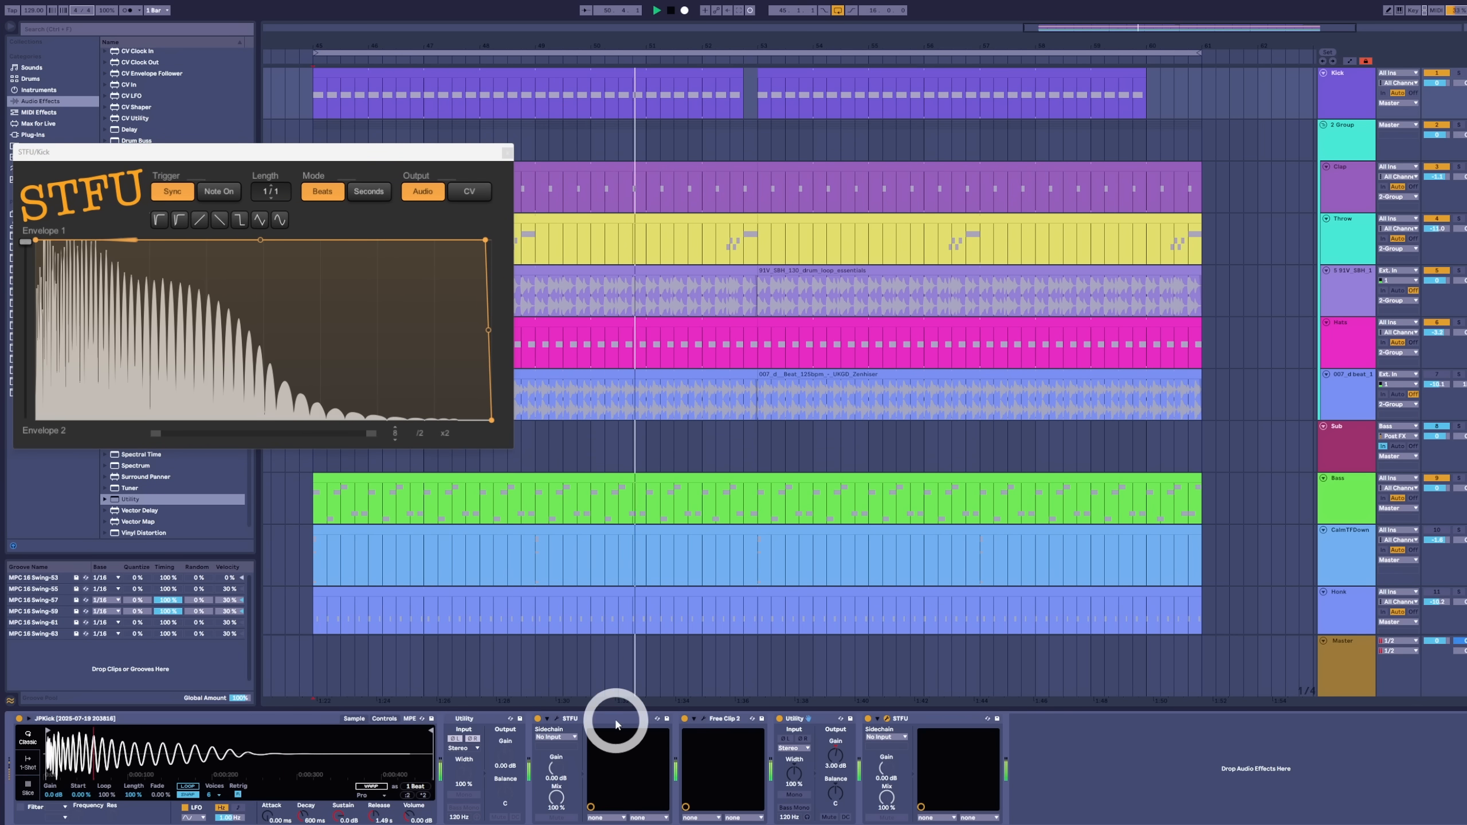
drag(615, 718, 1085, 762)
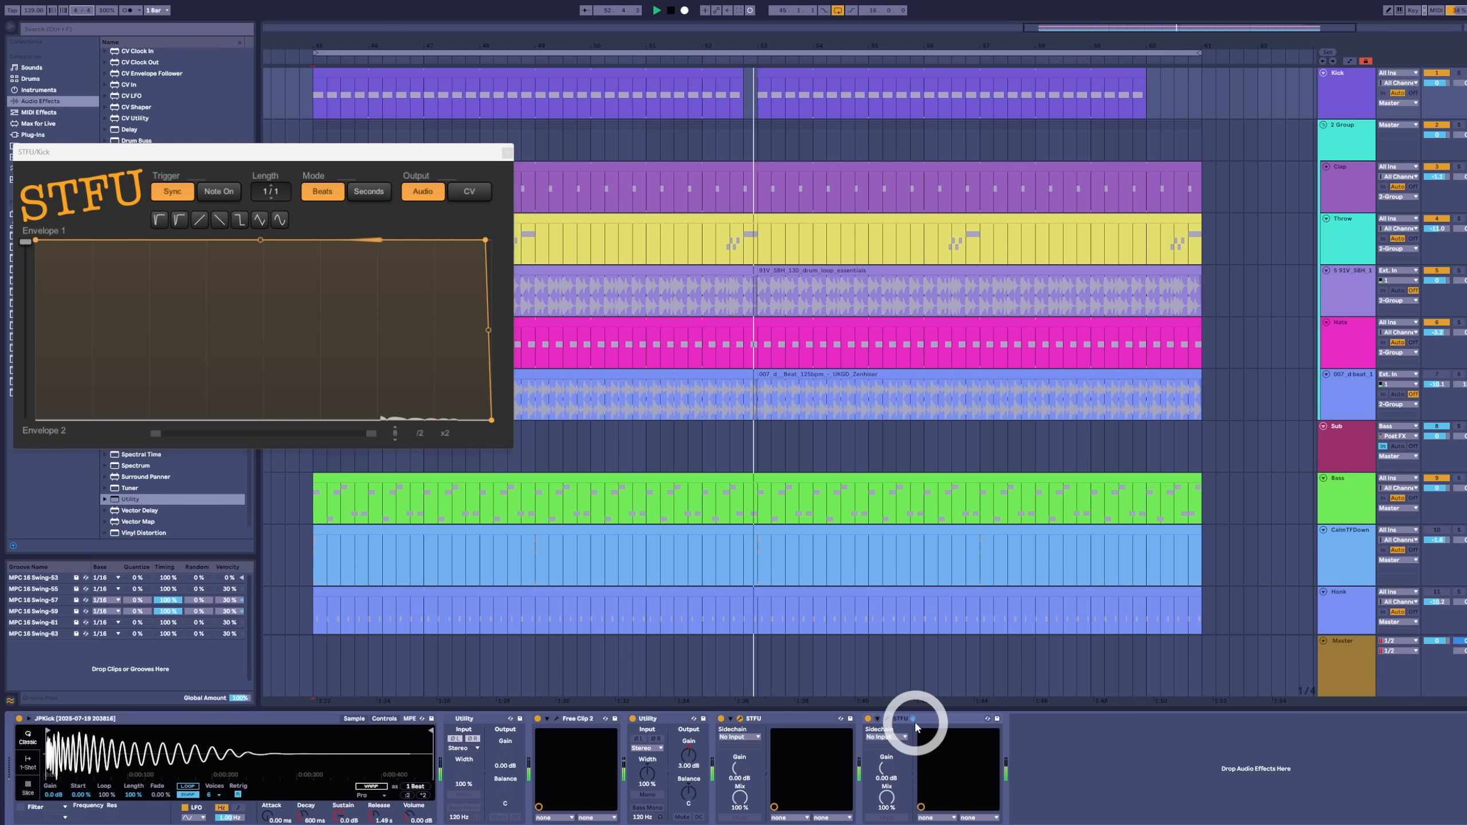
drag(915, 723, 542, 734)
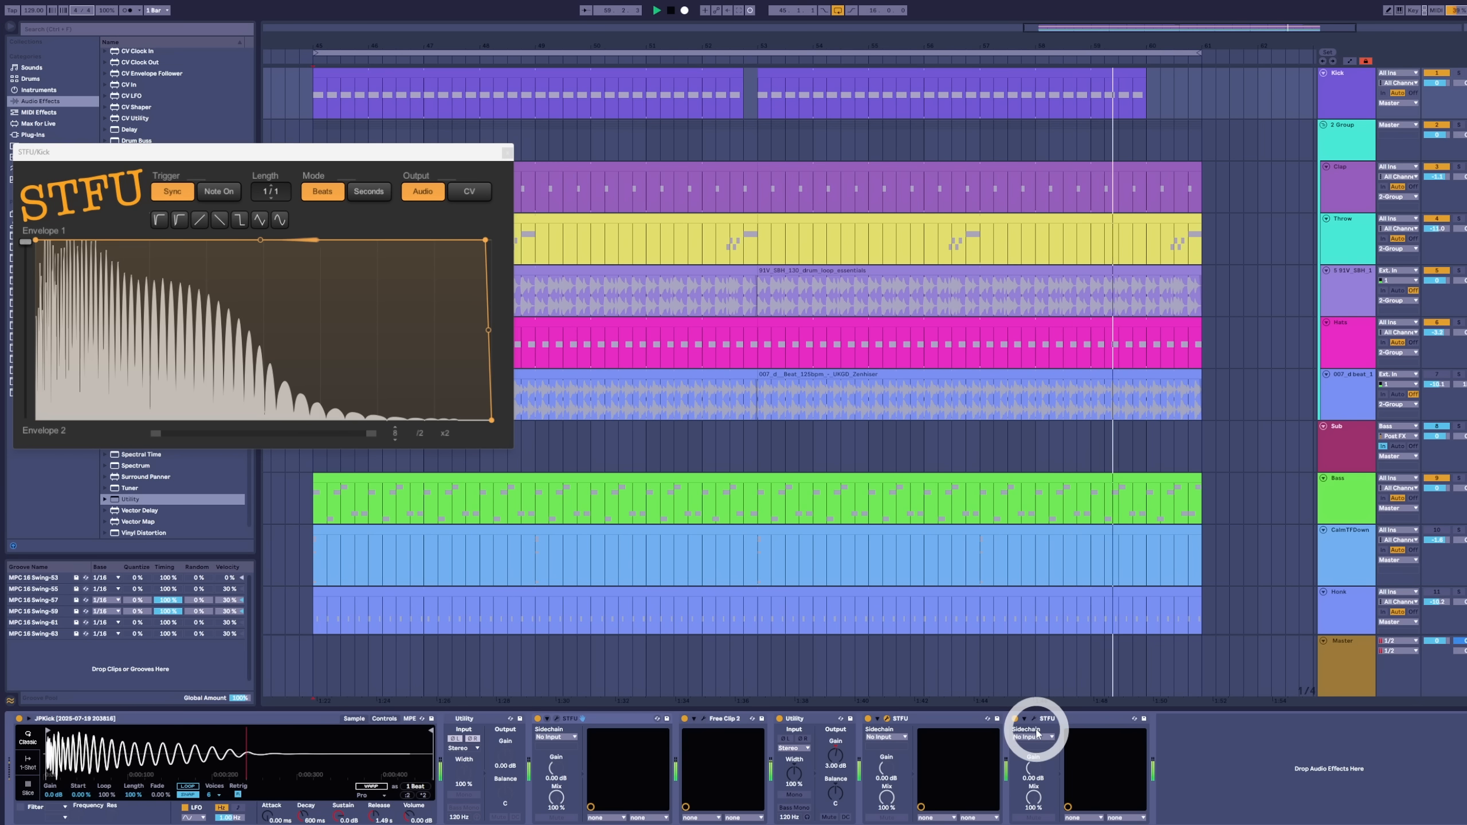
Step: Open the window of the last STFU on the Kick track and place it beside the other STFU window
click(1433, 535)
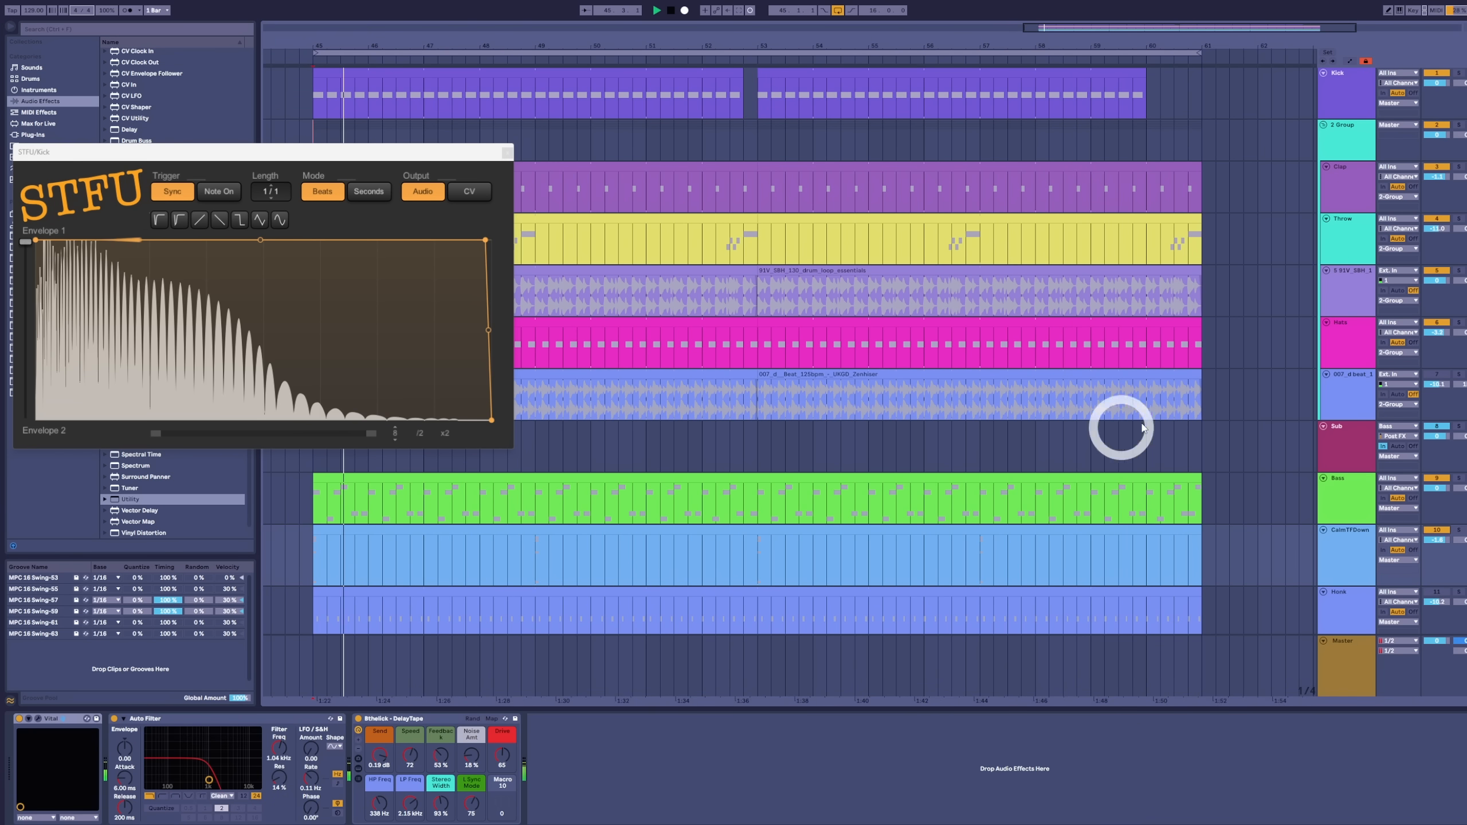
click(1371, 96)
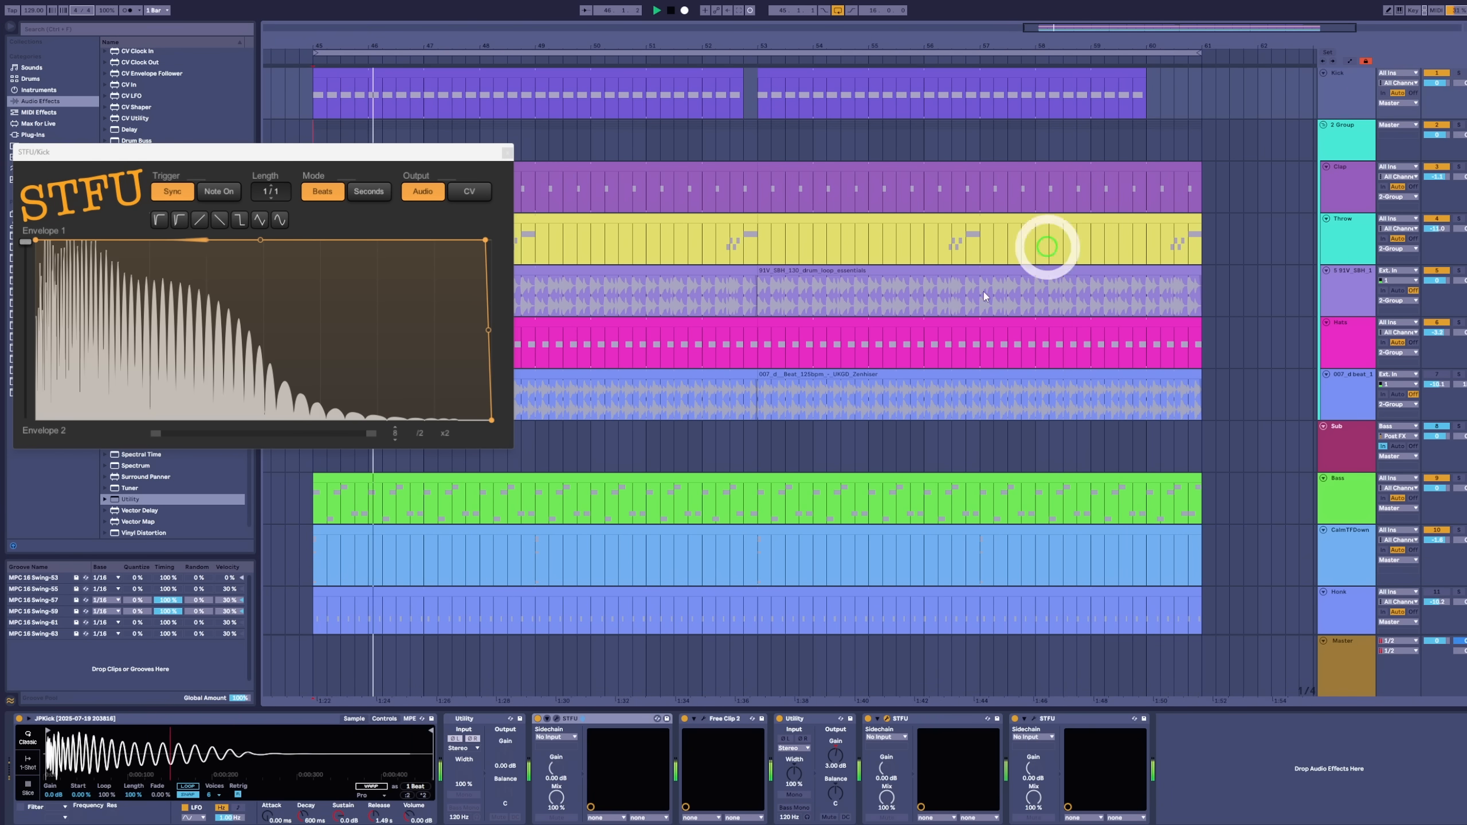
click(1033, 719)
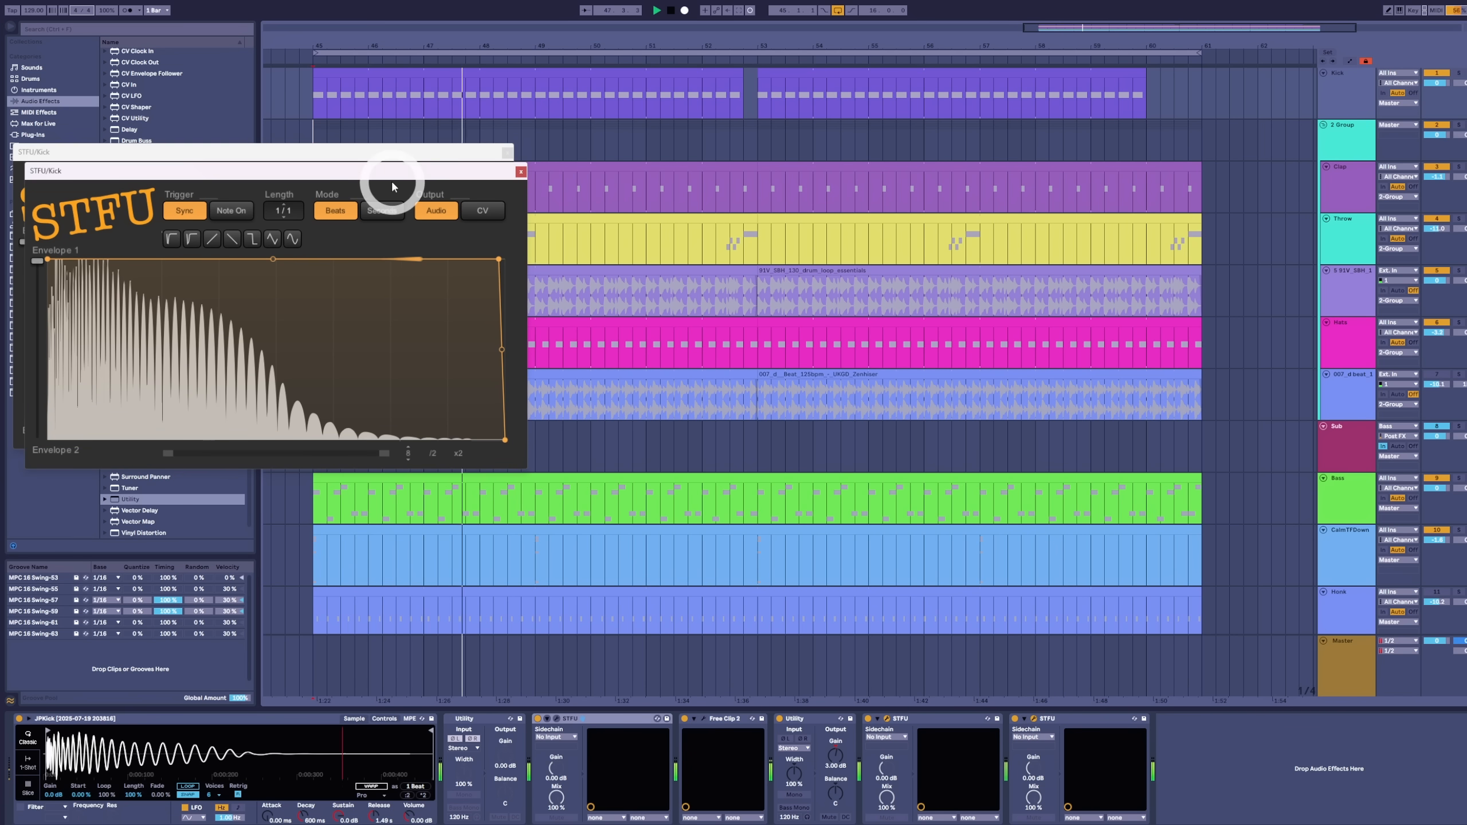
drag(642, 157, 1174, 153)
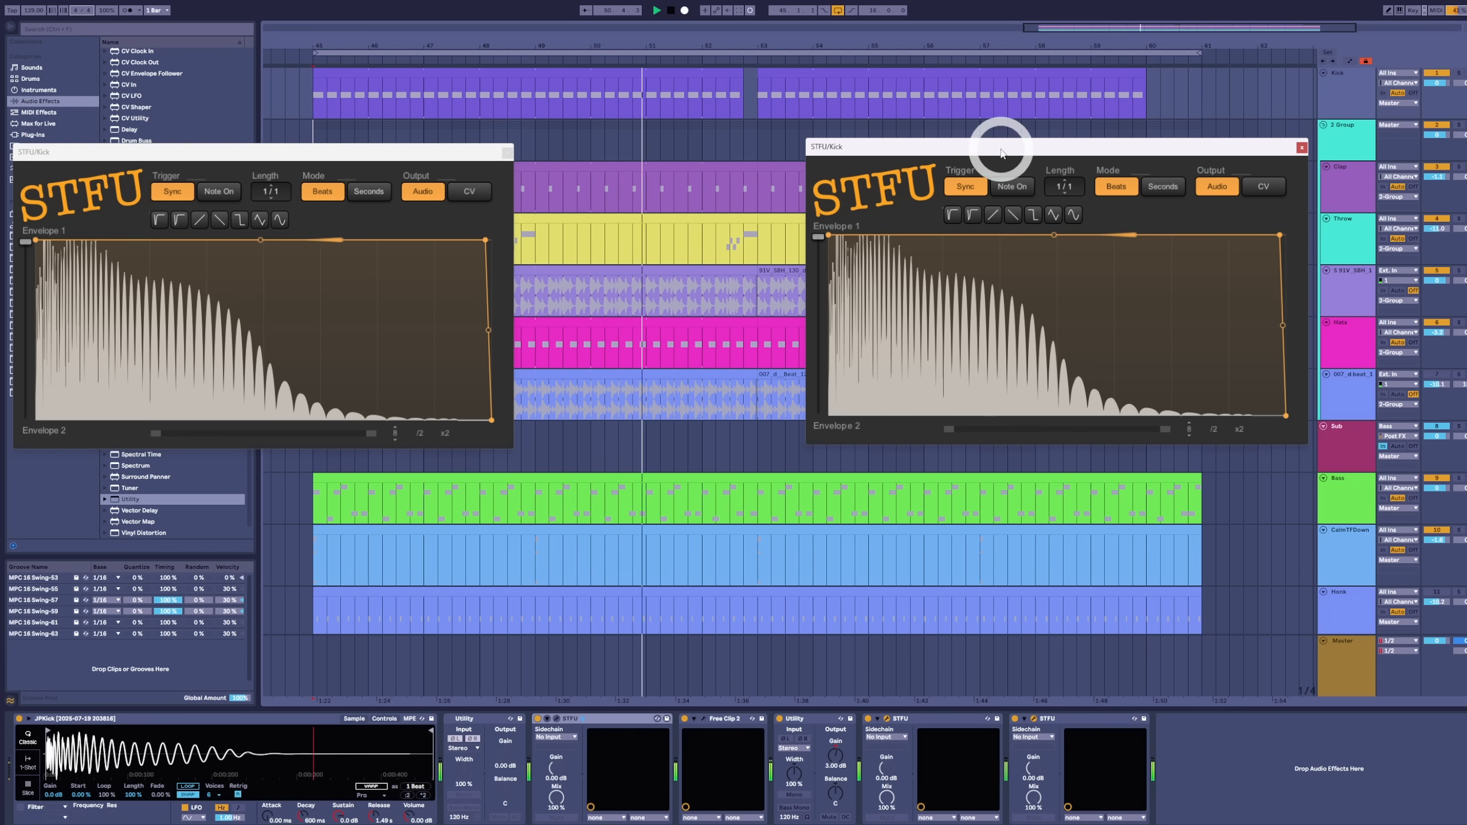
drag(1001, 152, 994, 153)
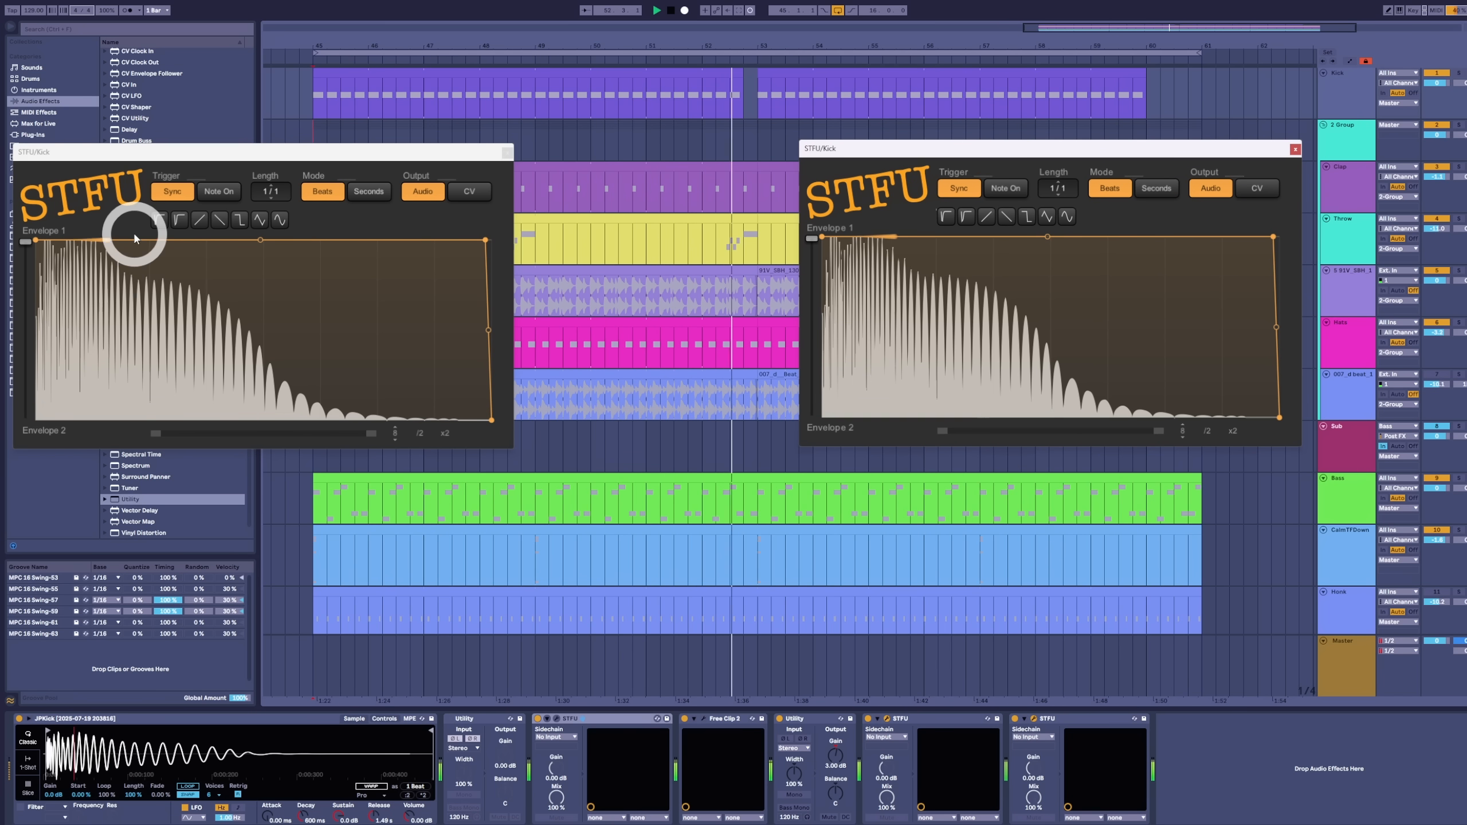
Step: Shape Envelope 1 of the STFU following Utility so it lowers the kick's attack and rises back to full level
click(135, 239)
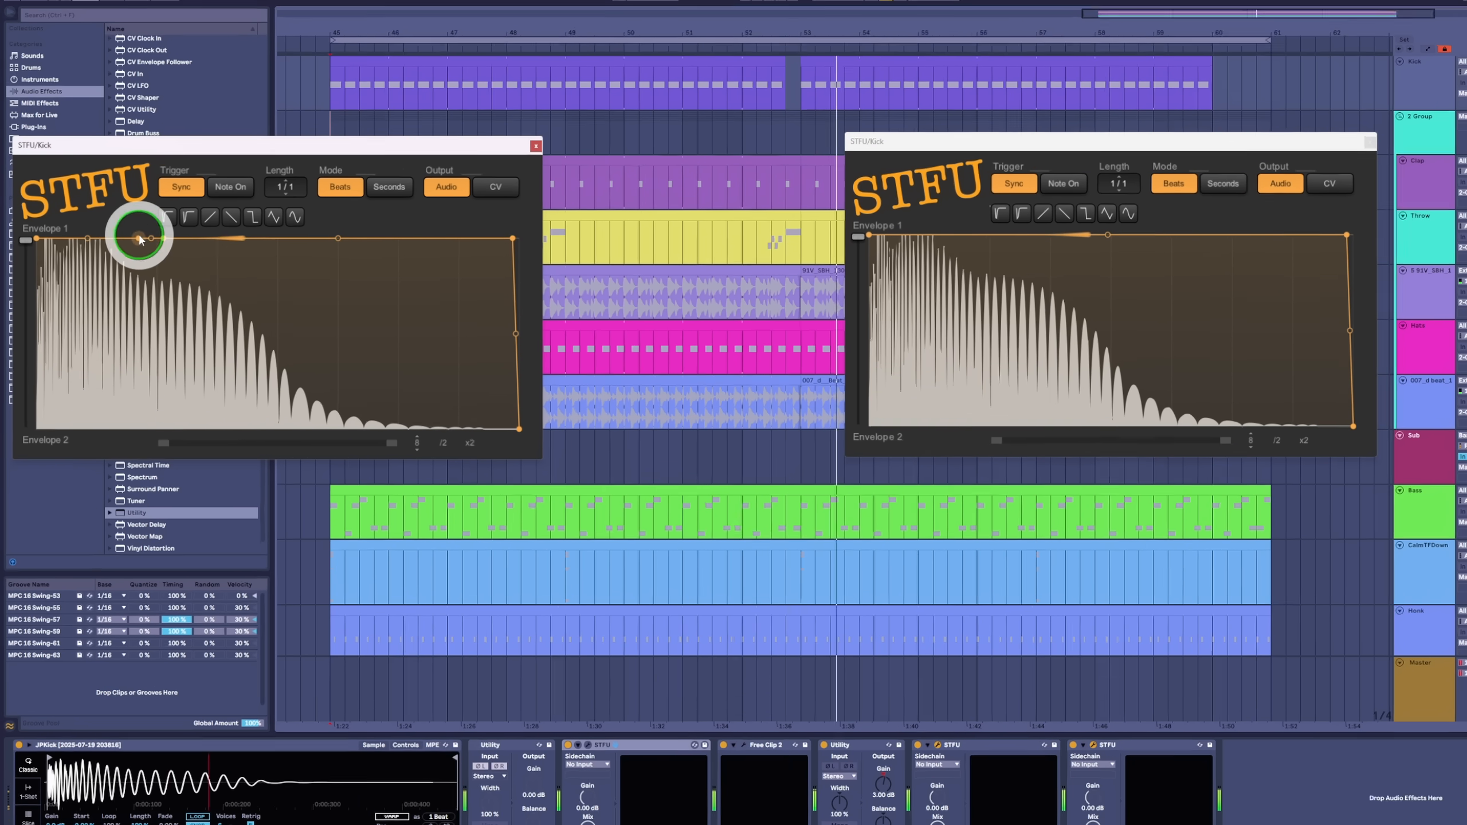
drag(140, 239, 132, 261)
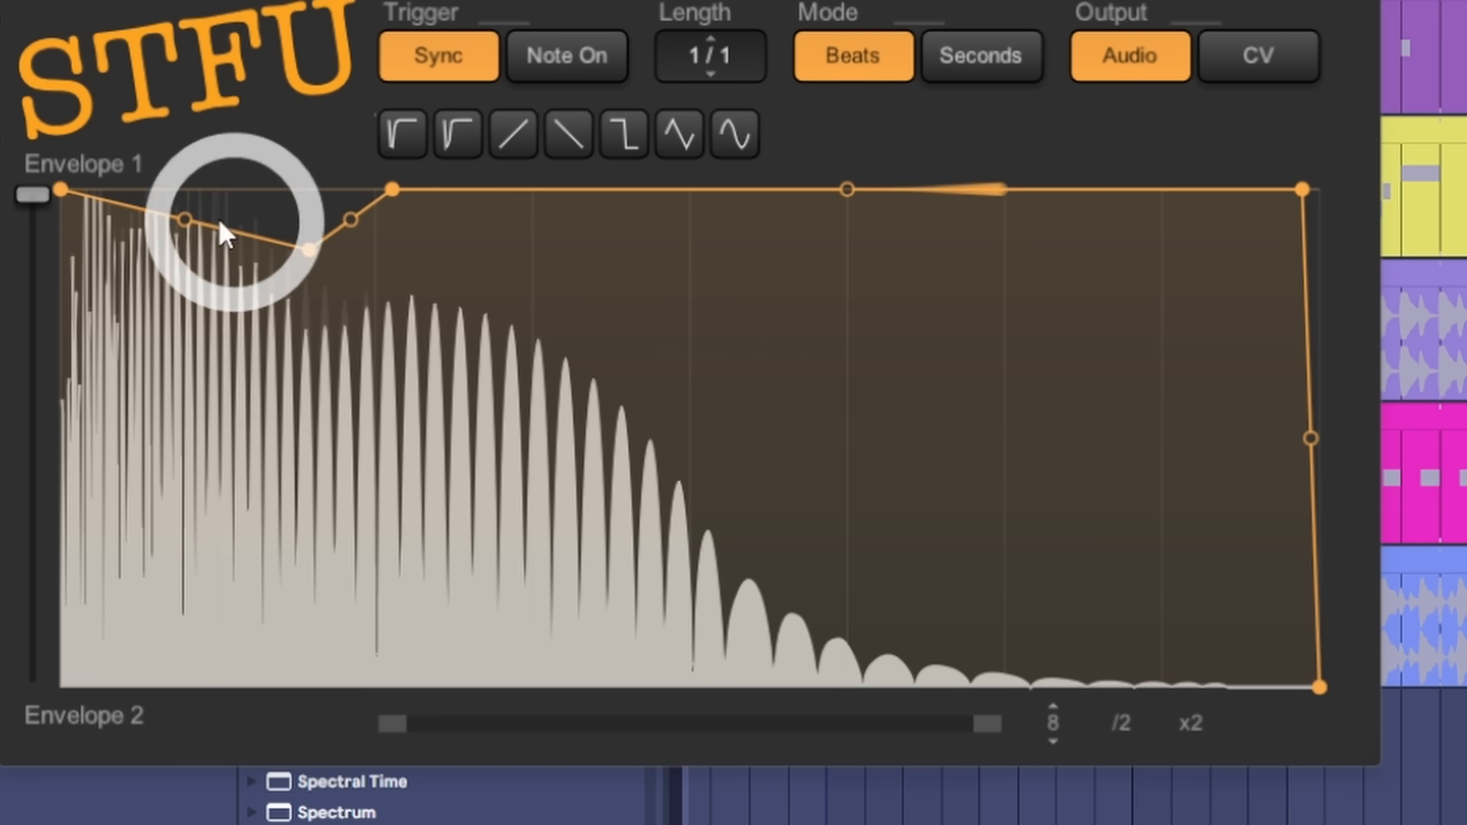
drag(68, 191, 71, 251)
click(213, 256)
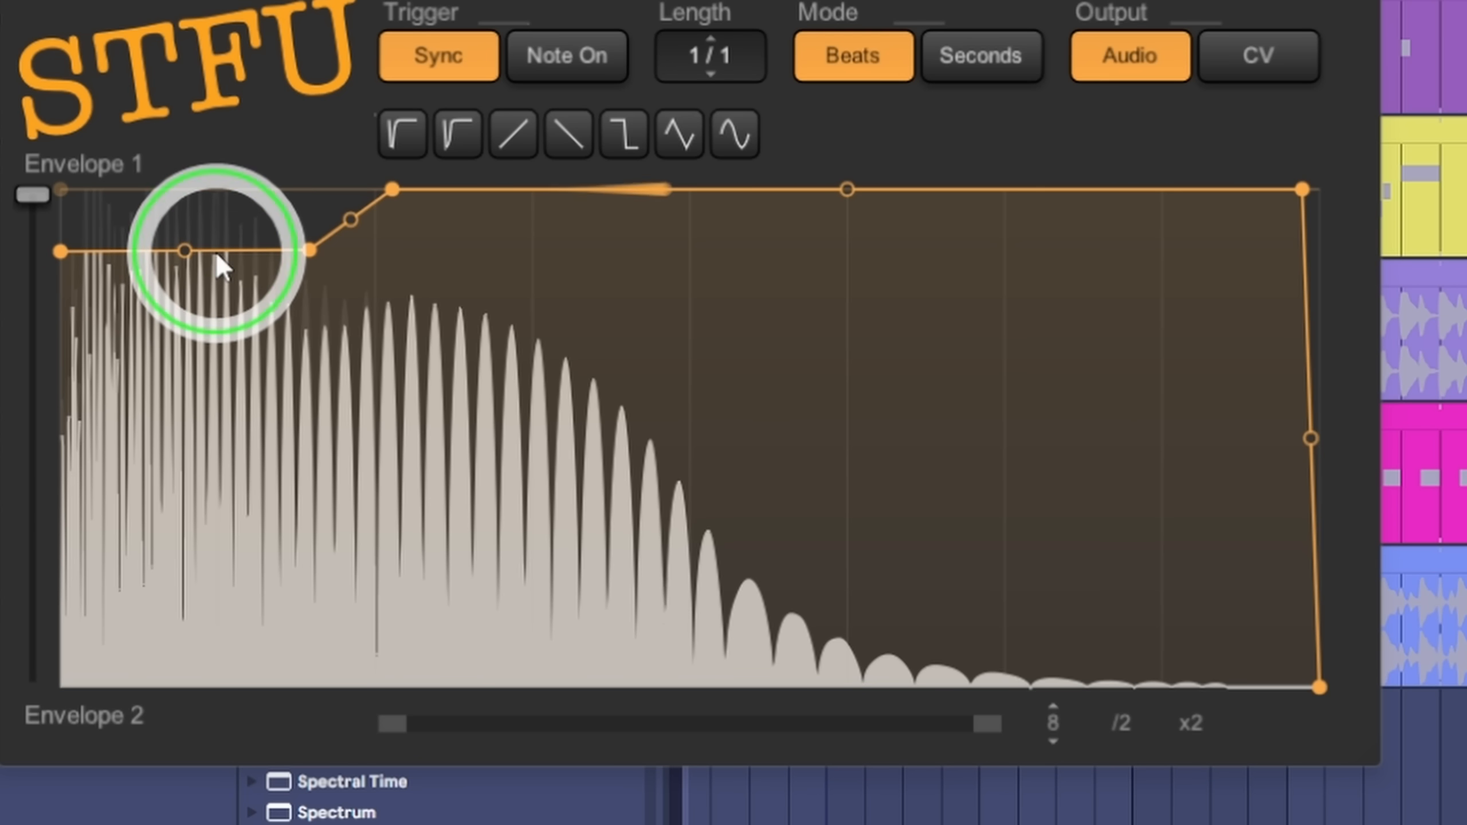
drag(216, 253, 202, 288)
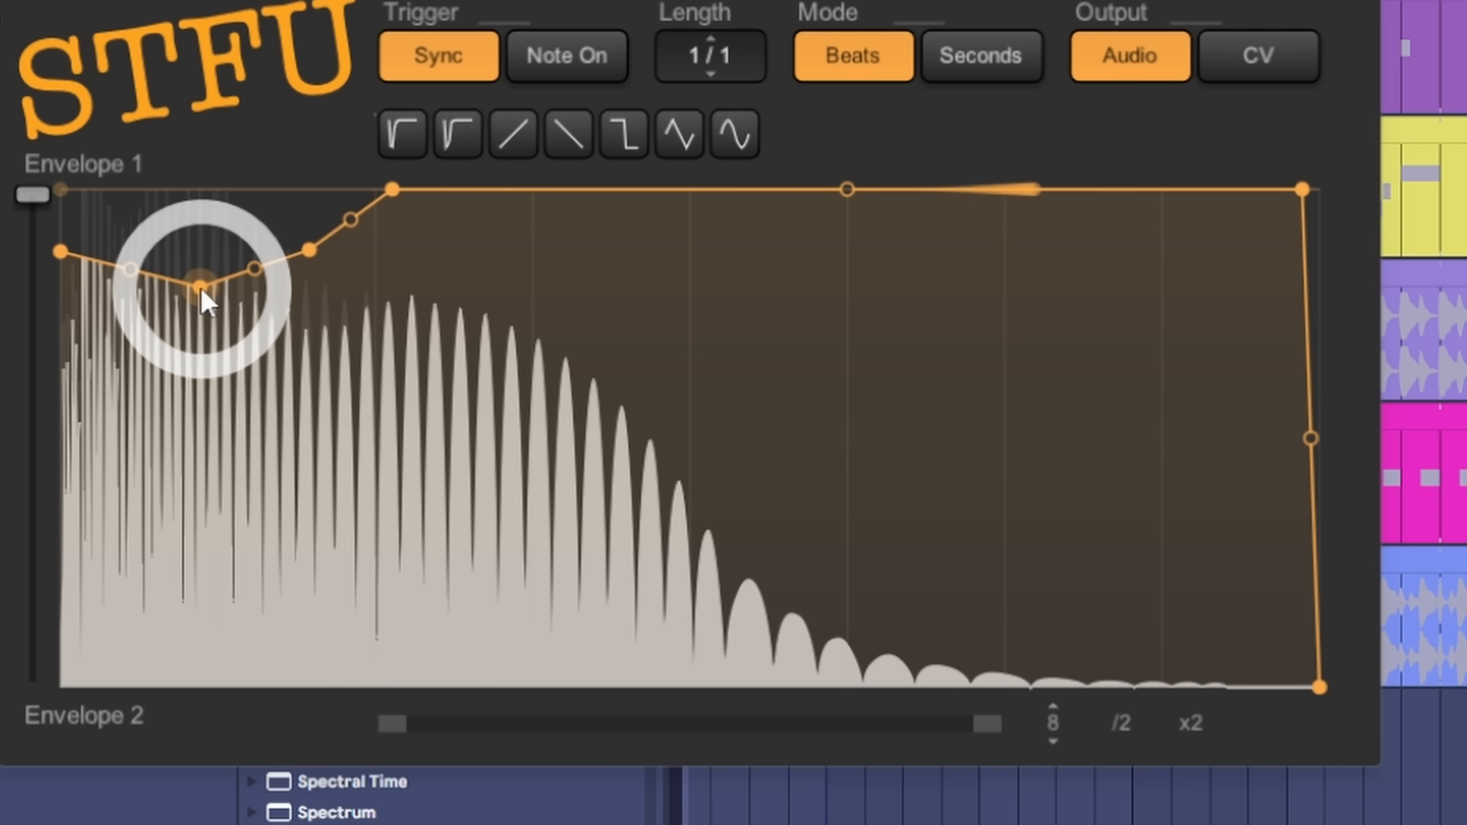
drag(292, 276, 279, 280)
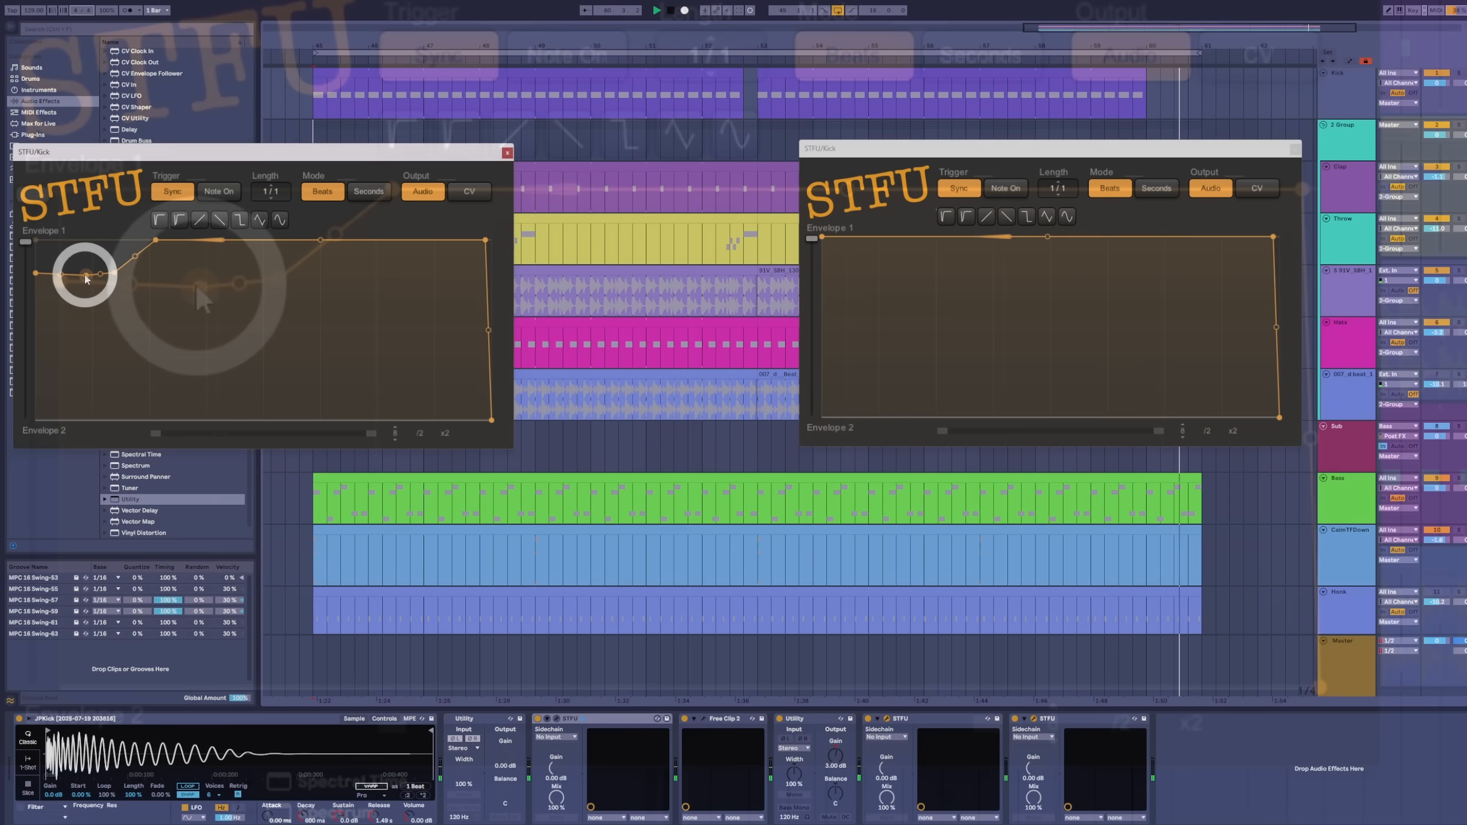
drag(82, 272, 85, 283)
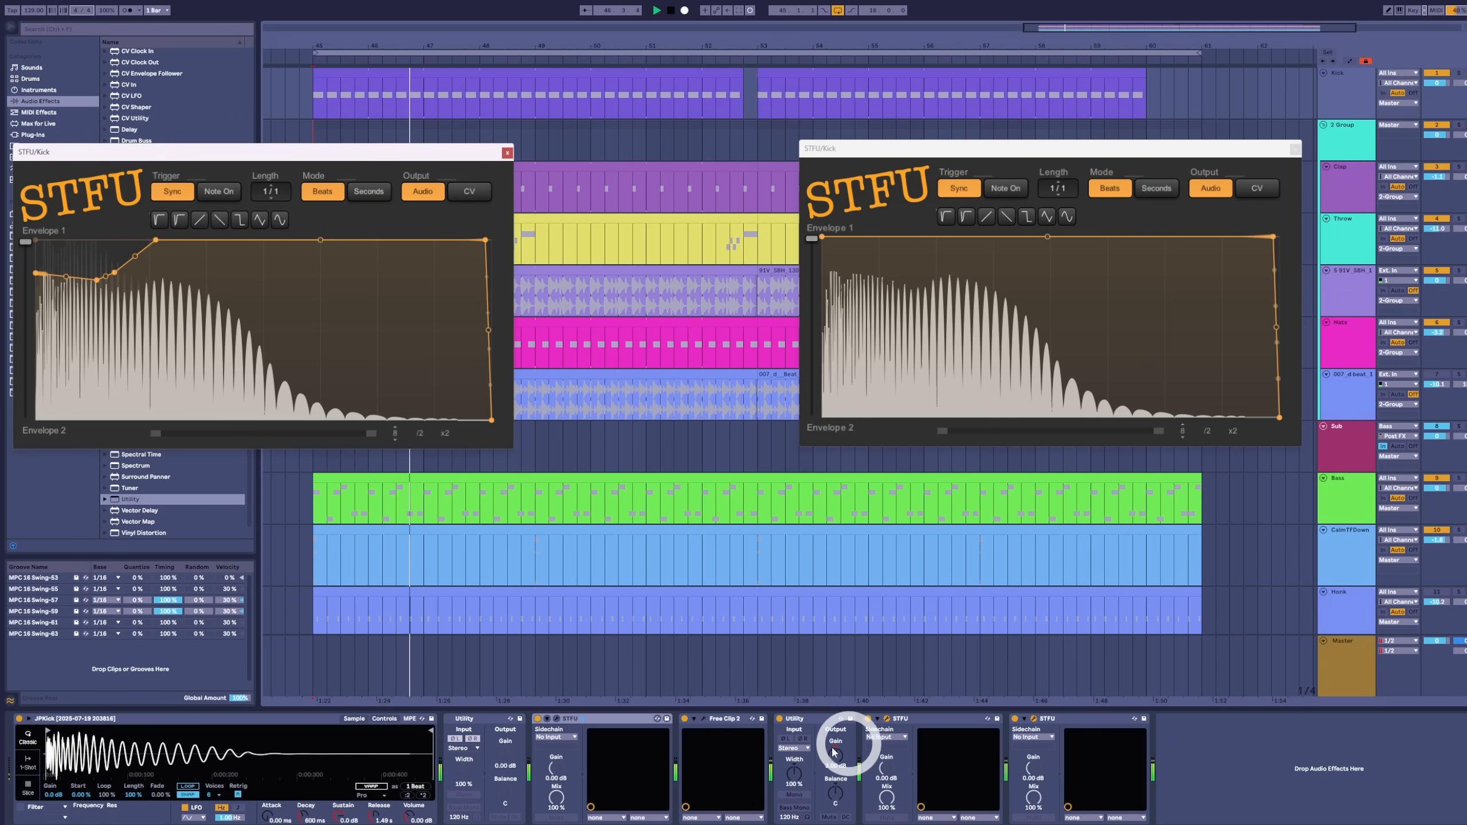
click(806, 726)
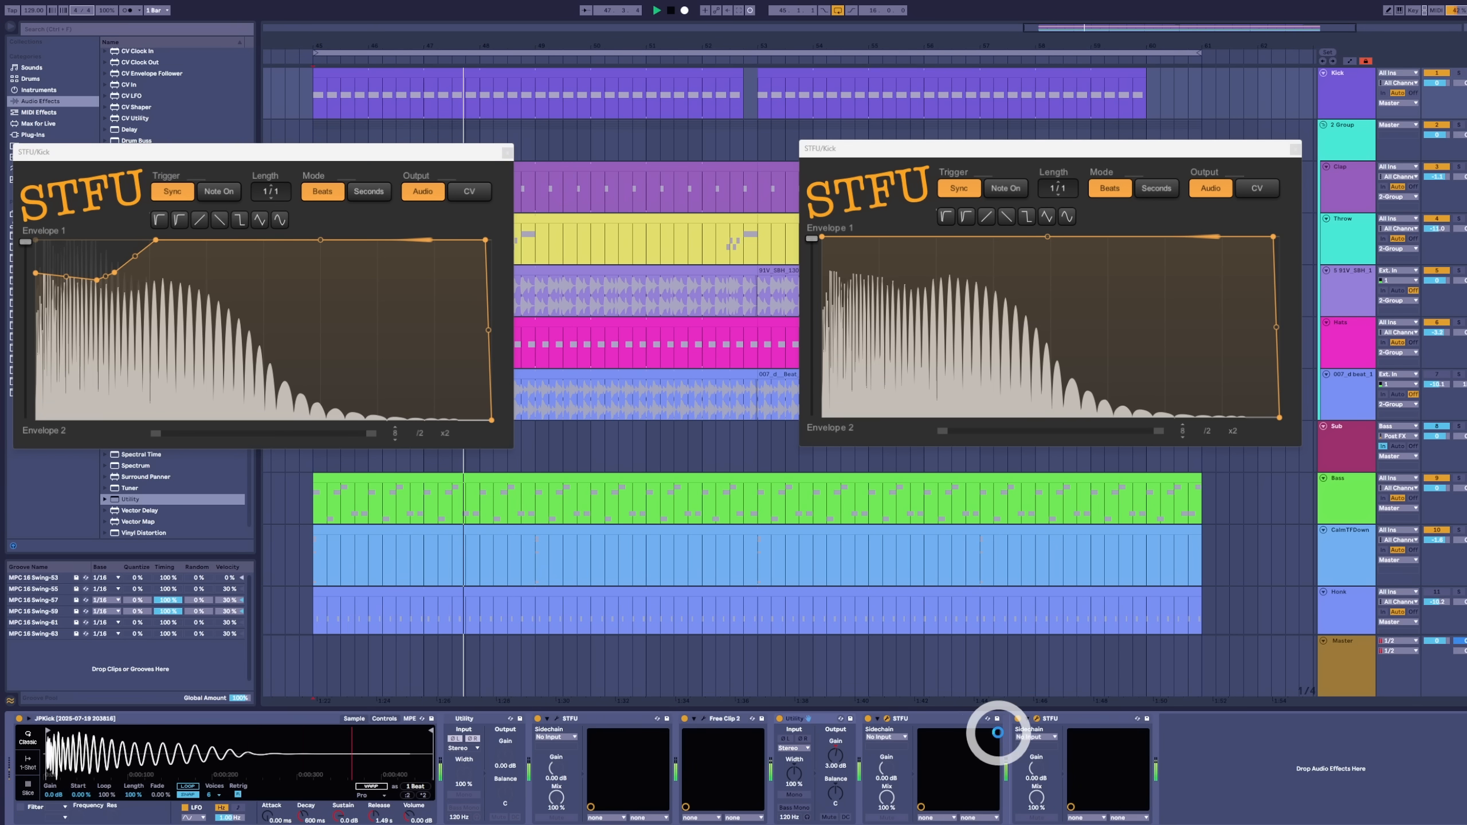
drag(998, 733, 1017, 735)
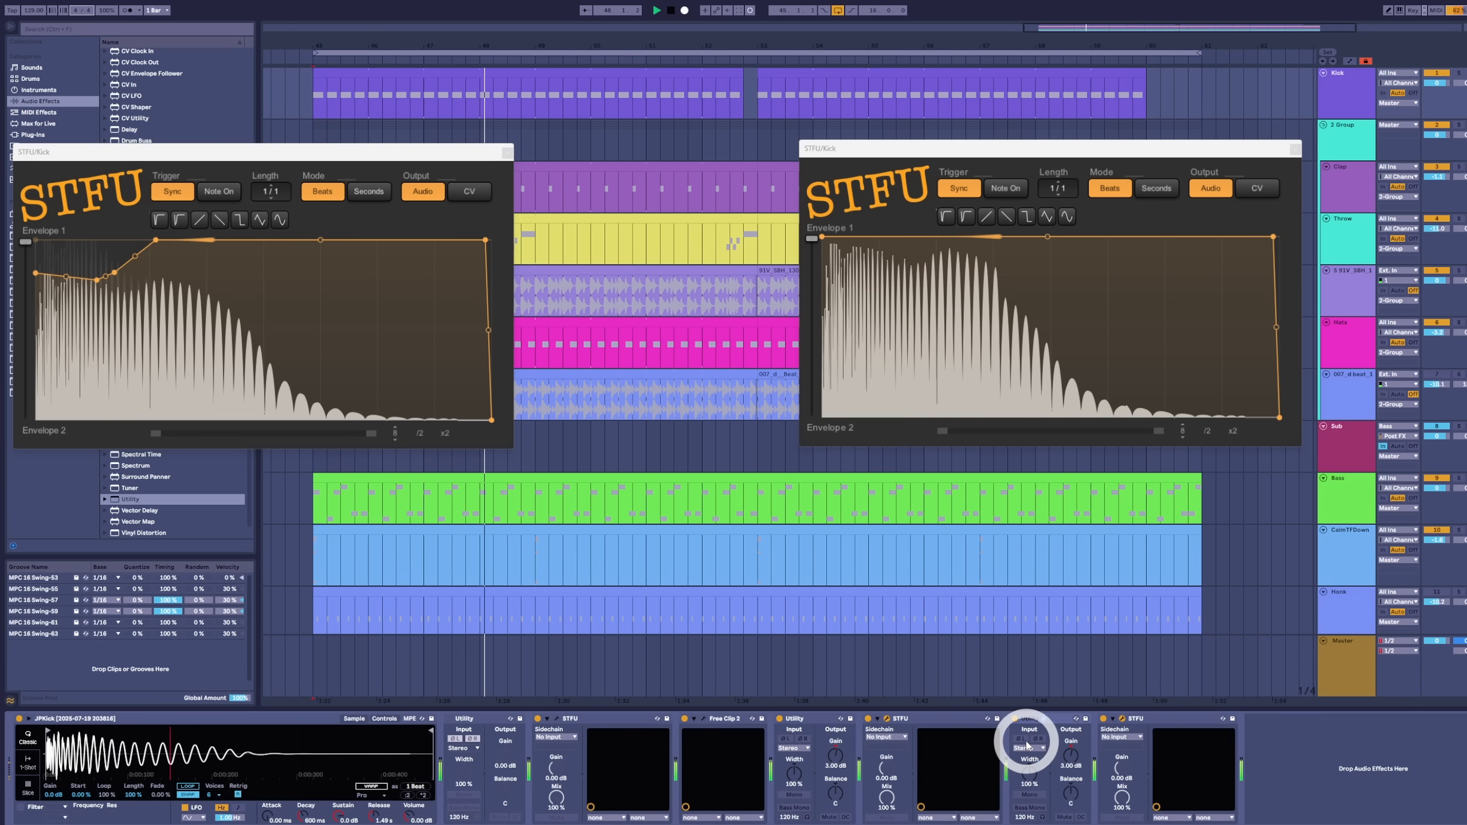
click(1376, 144)
Step: Steepen Envelope 1's recovery after the lowered attack in the shaping STFU, and show the Kick track's devices again
click(117, 287)
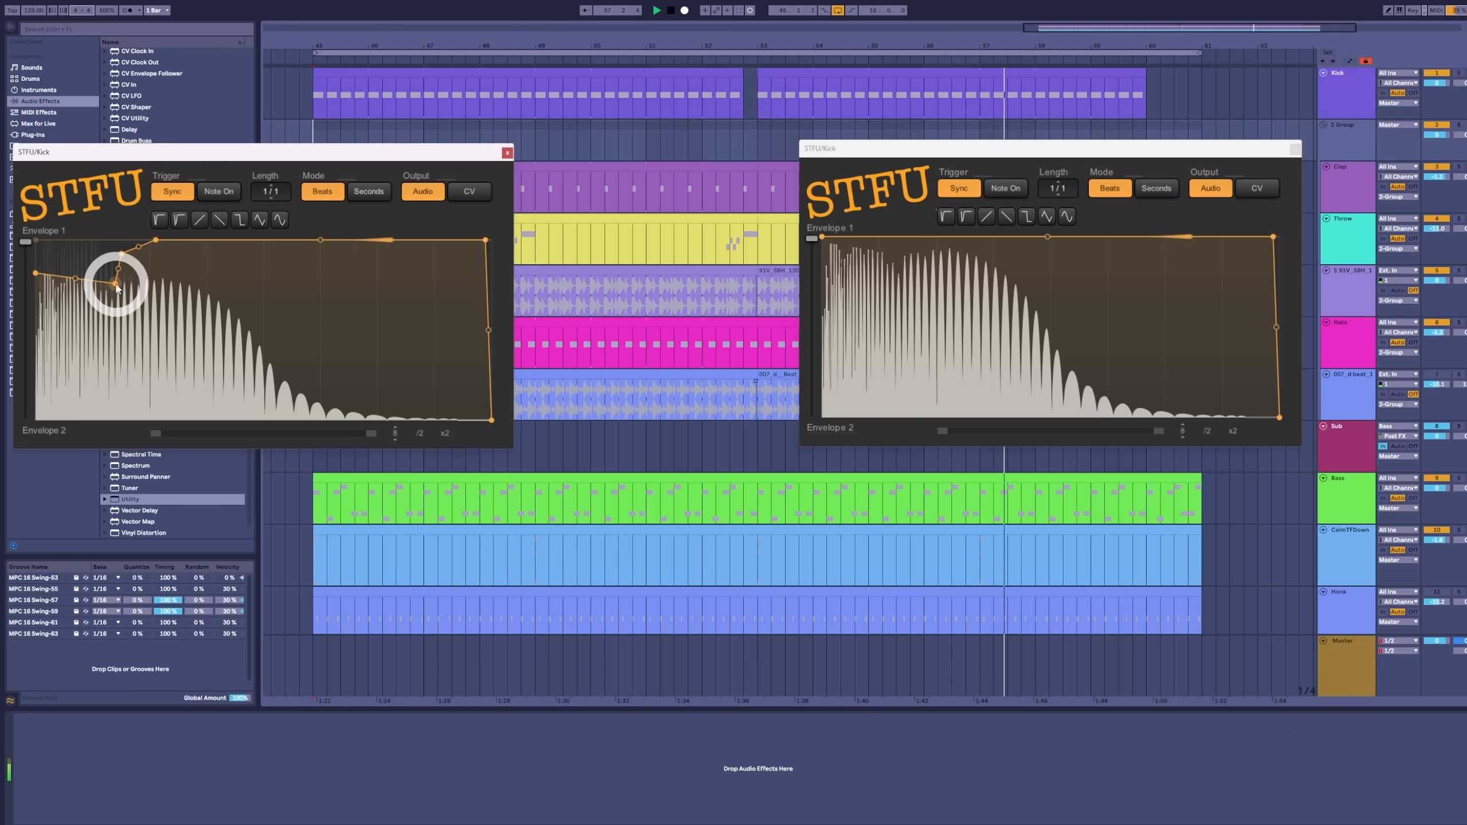
click(1108, 351)
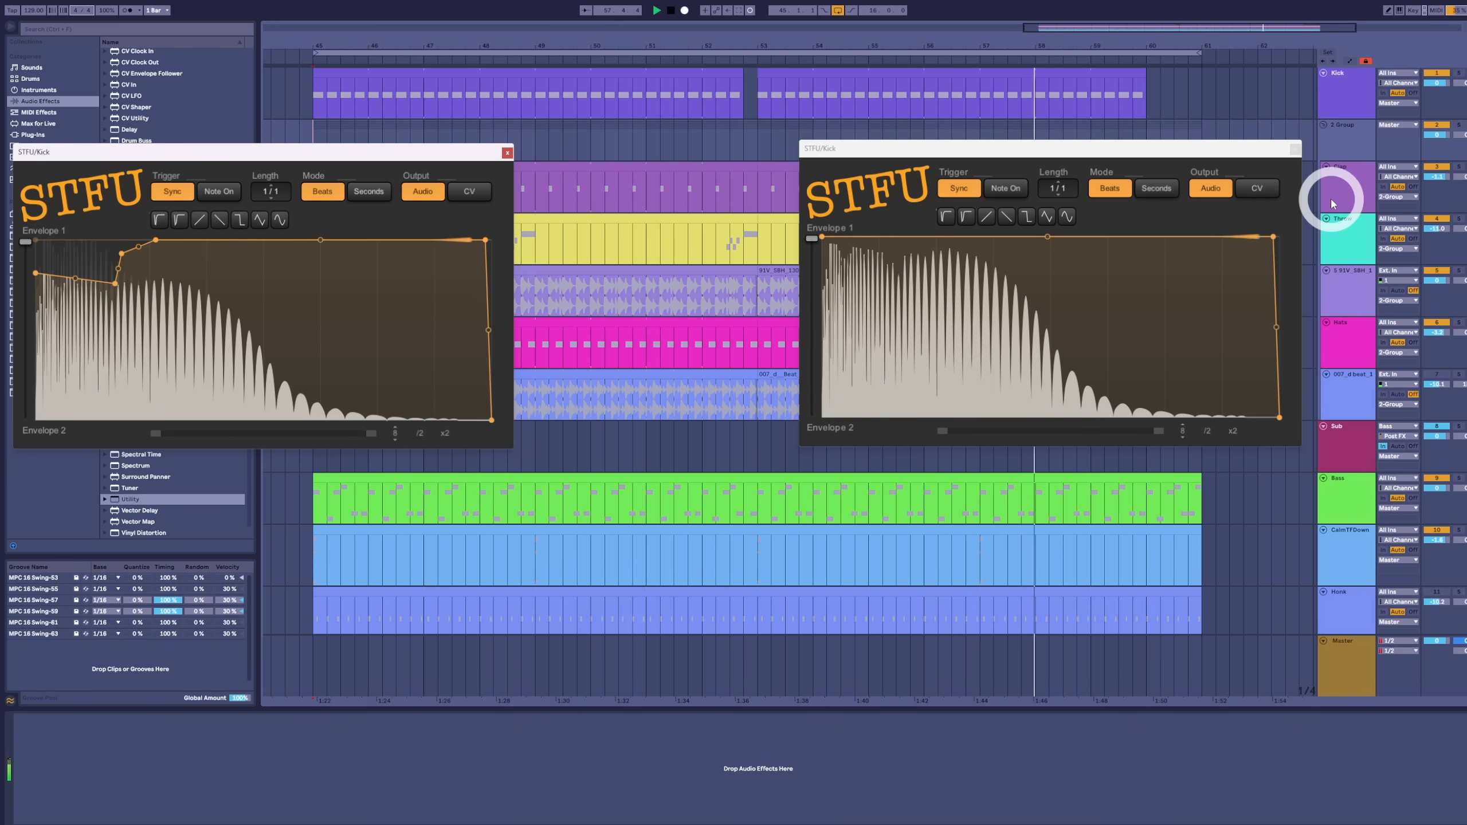
click(1338, 99)
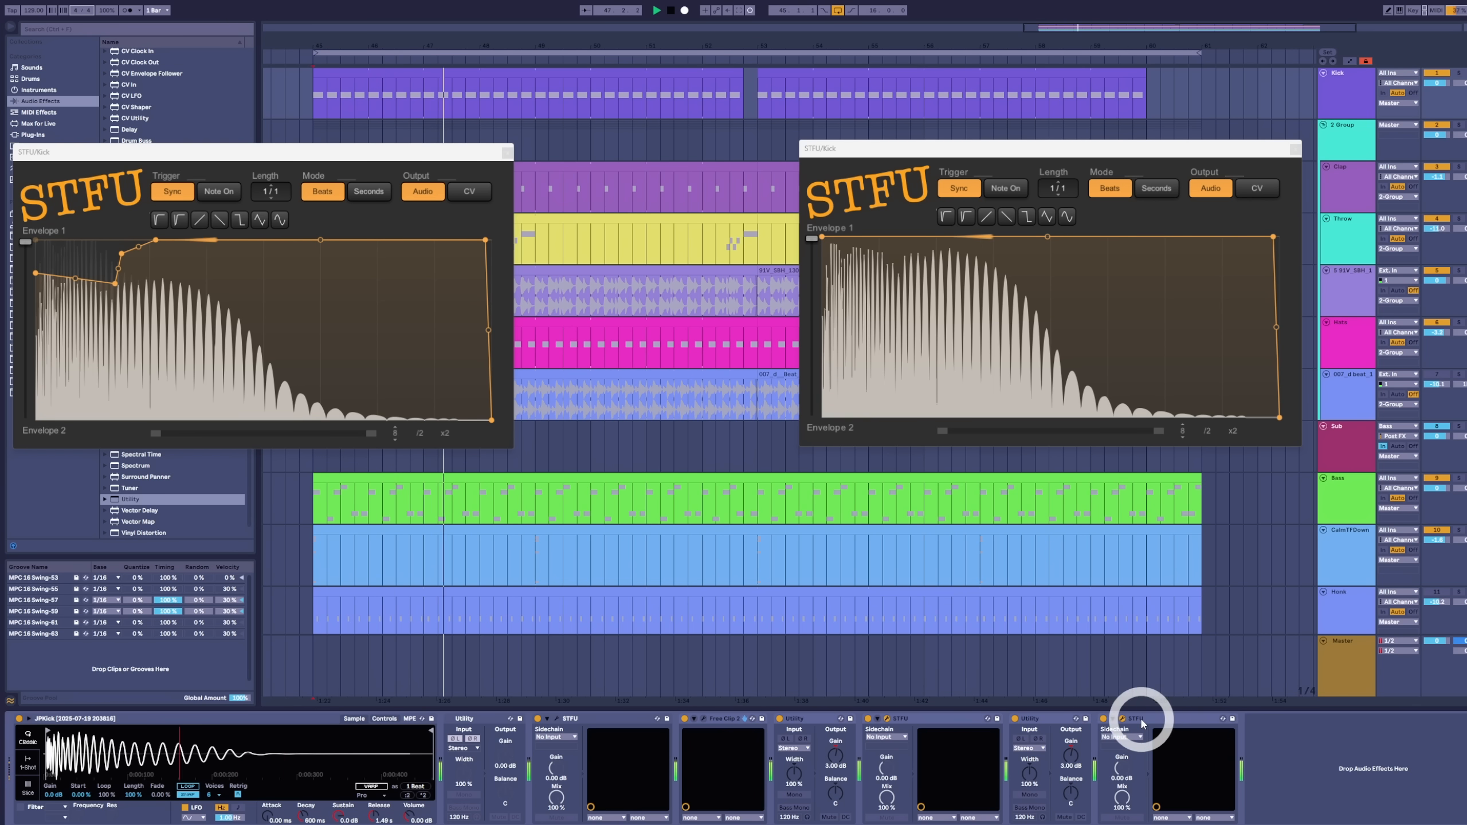
Step: Group the Kick devices from Free Clip 2 through the last STFU into a rack, and close the attack-shaping STFU window
key(ctrl+g)
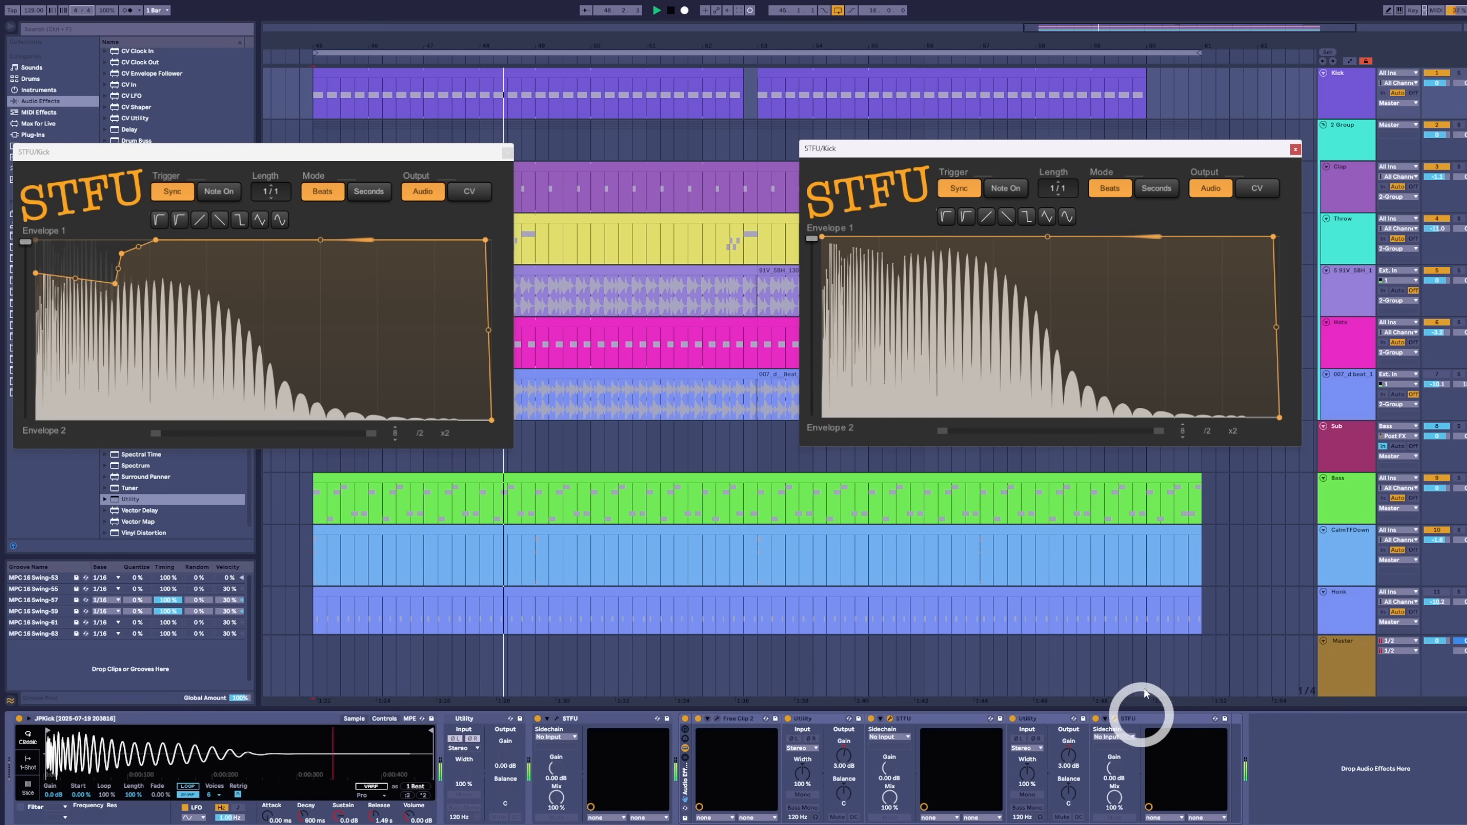
click(1022, 473)
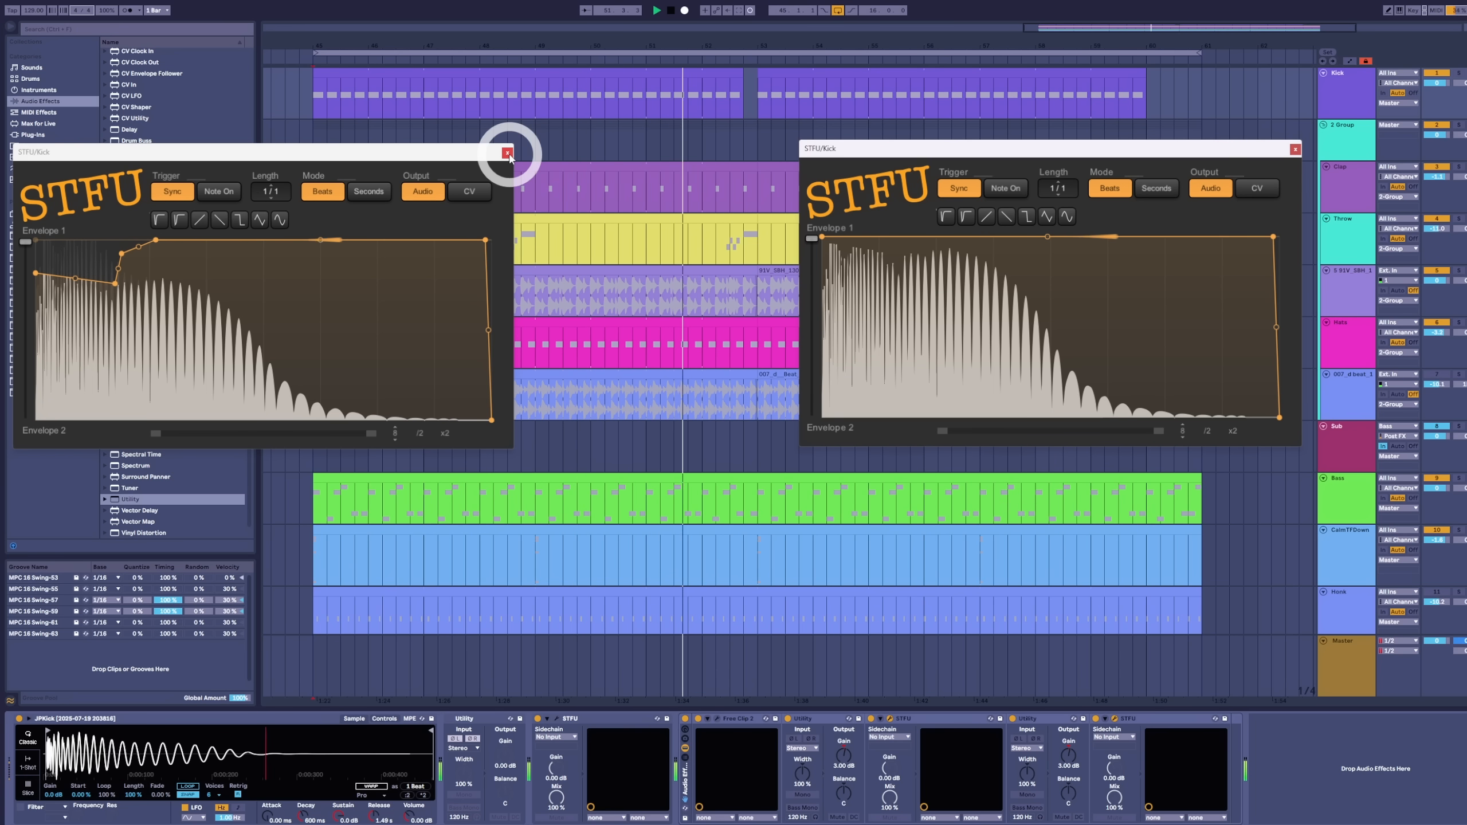
click(507, 154)
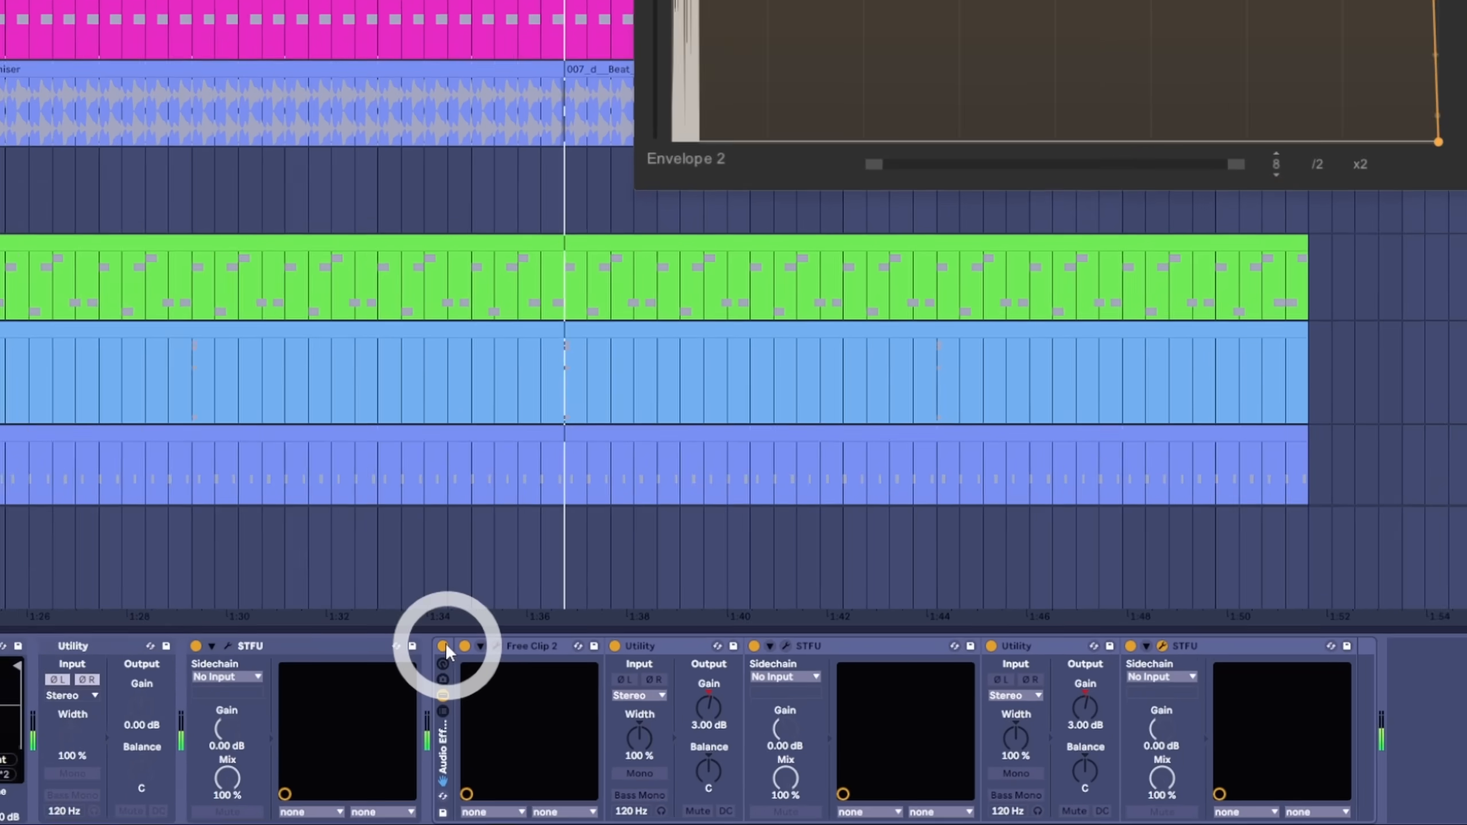
Step: Bypass and re-enable the new rack repeatedly during playback to compare the kick with and without its processing
click(443, 645)
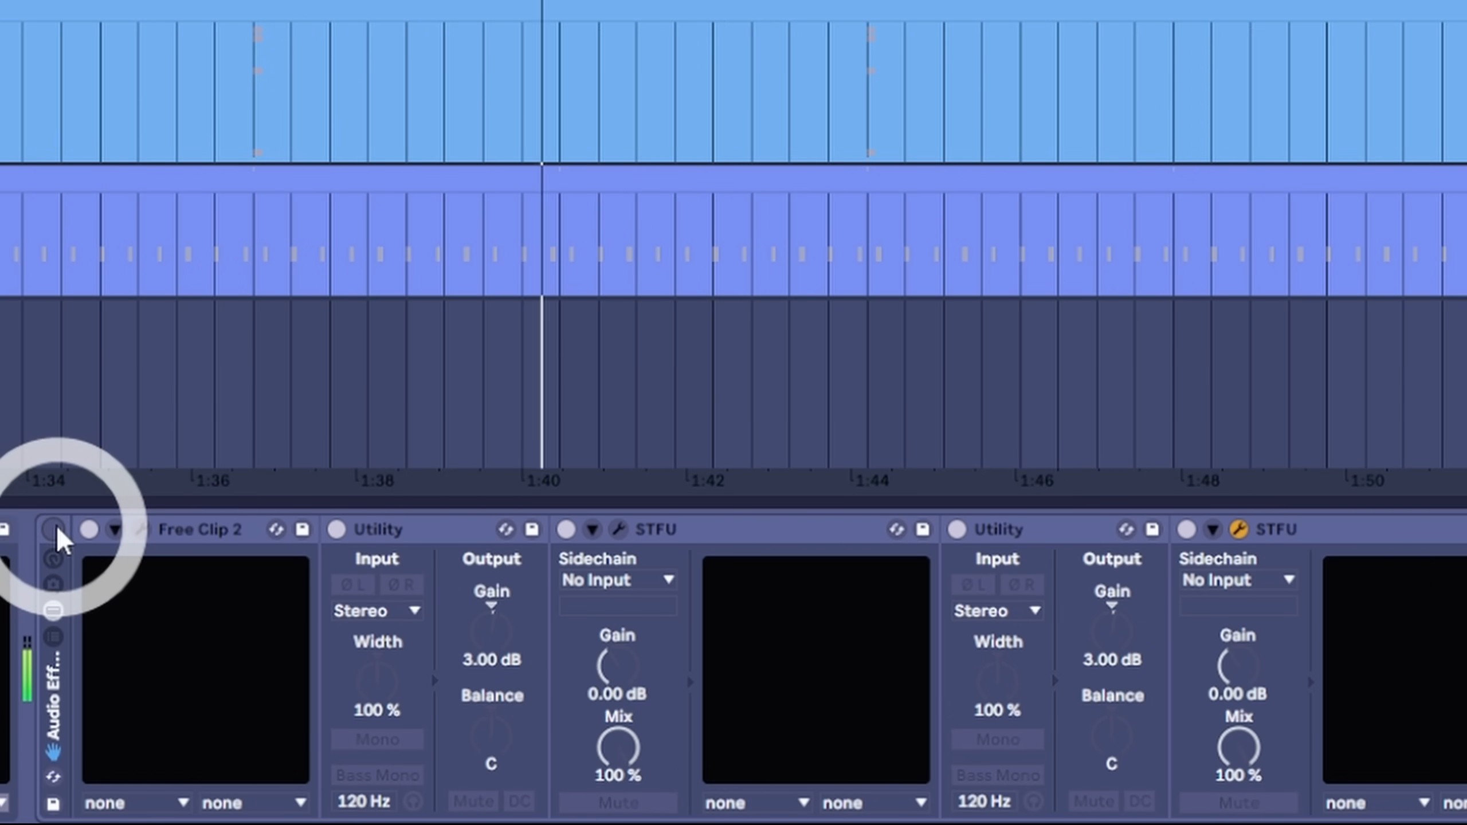
click(54, 529)
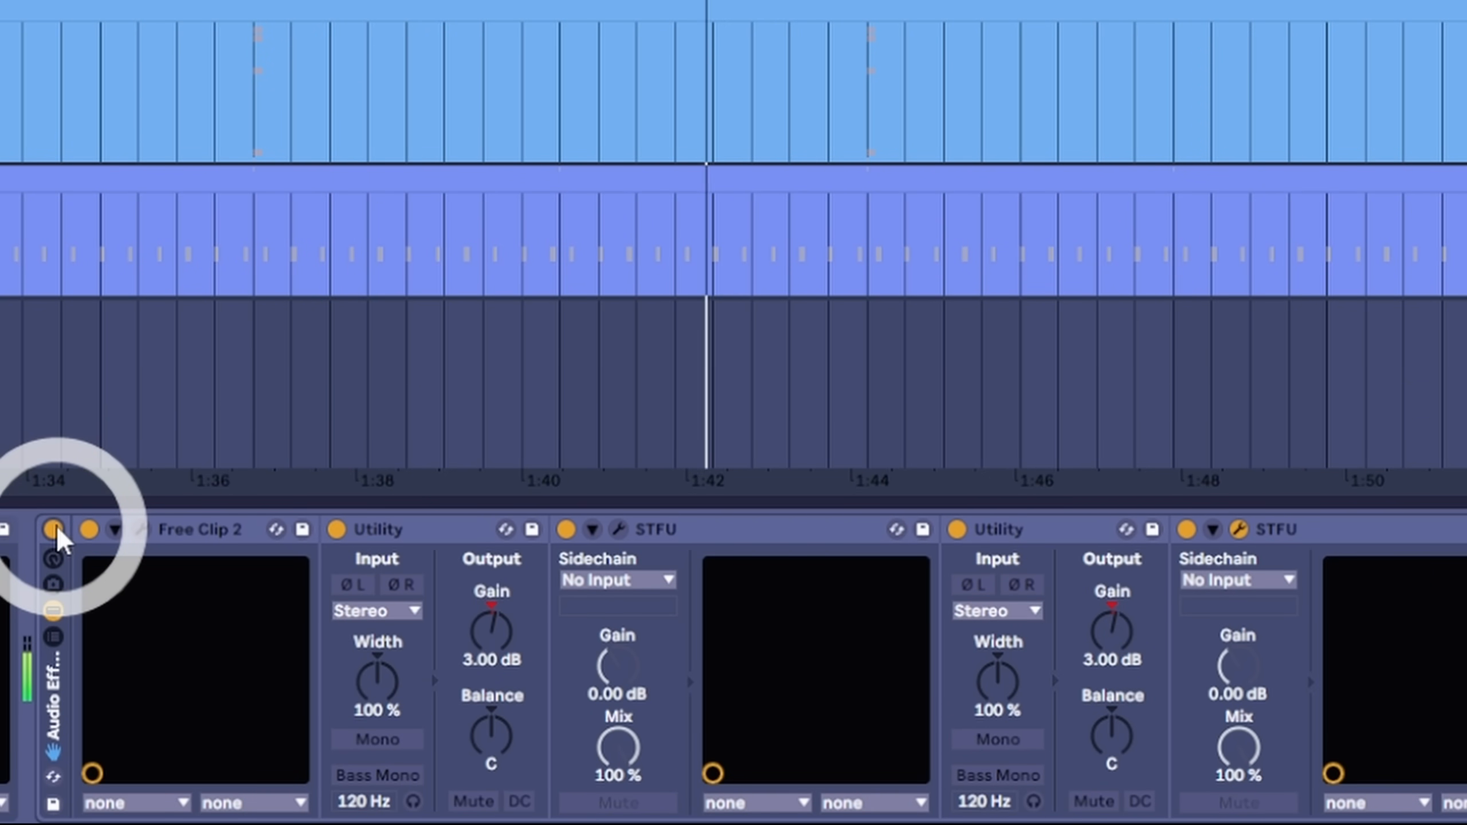
click(55, 528)
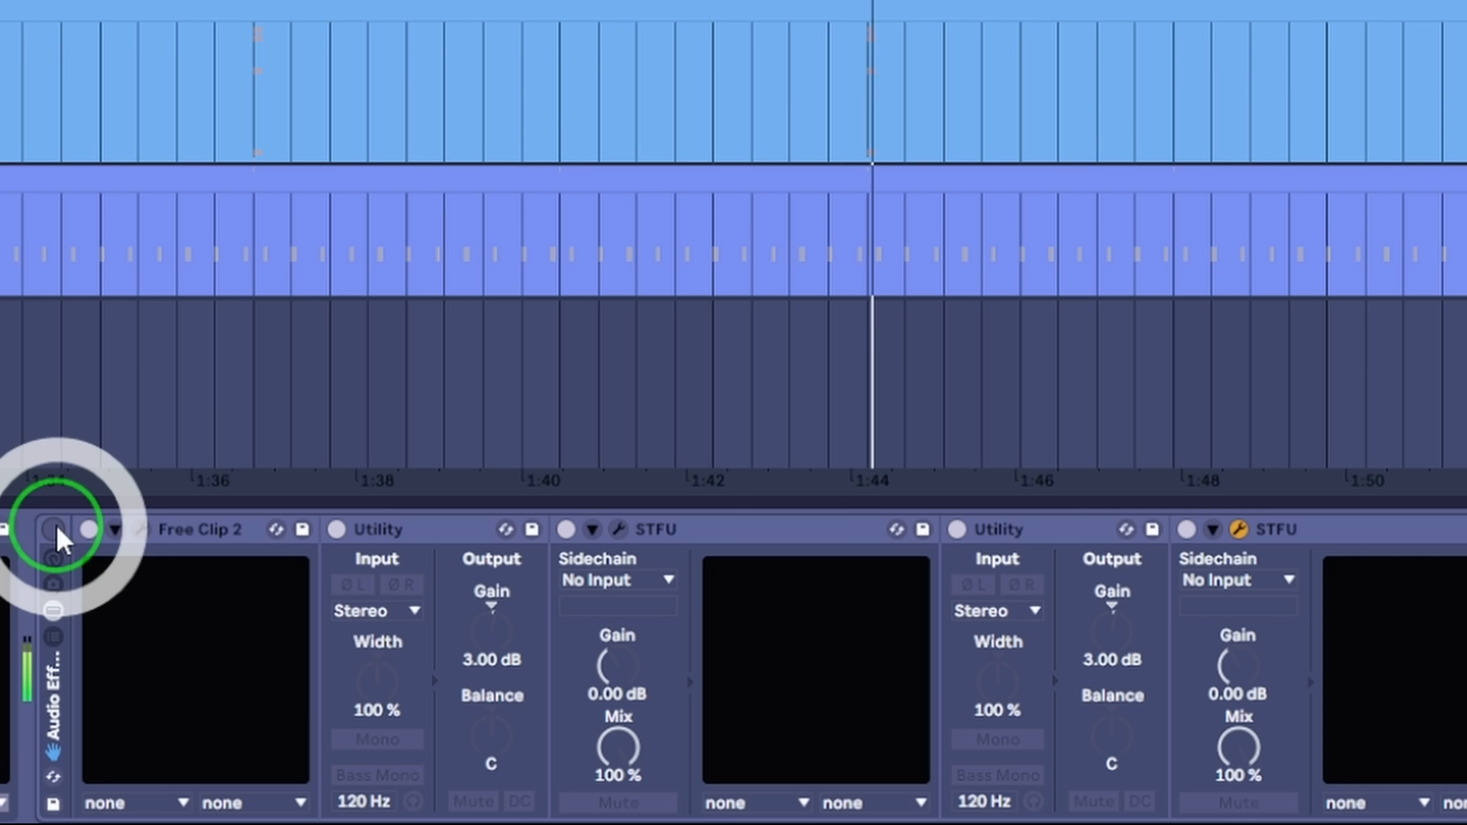
click(55, 527)
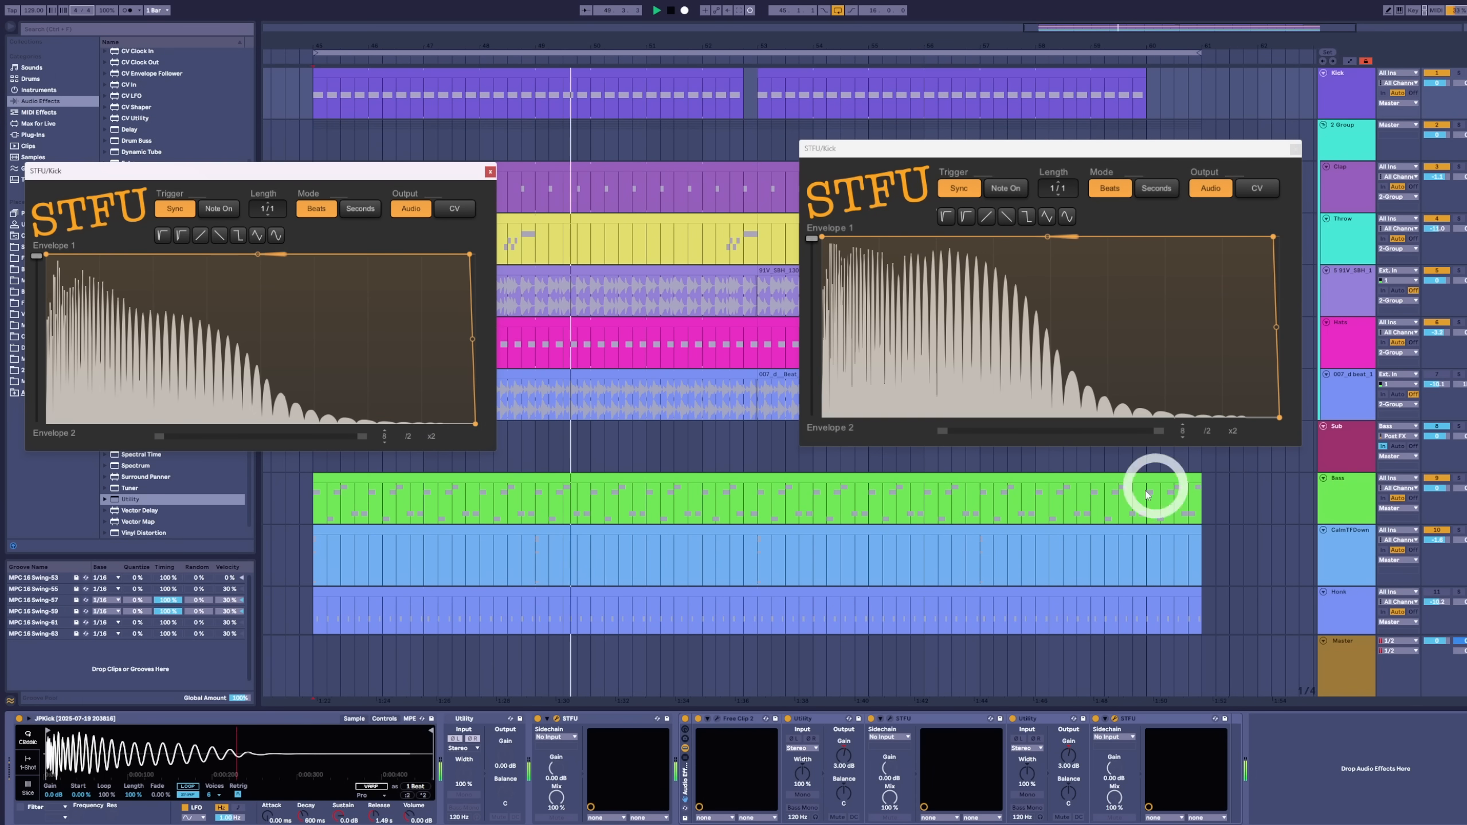
Step: Convert the JPKick Simpler to Sampler and close both STFU windows
right_click(298, 716)
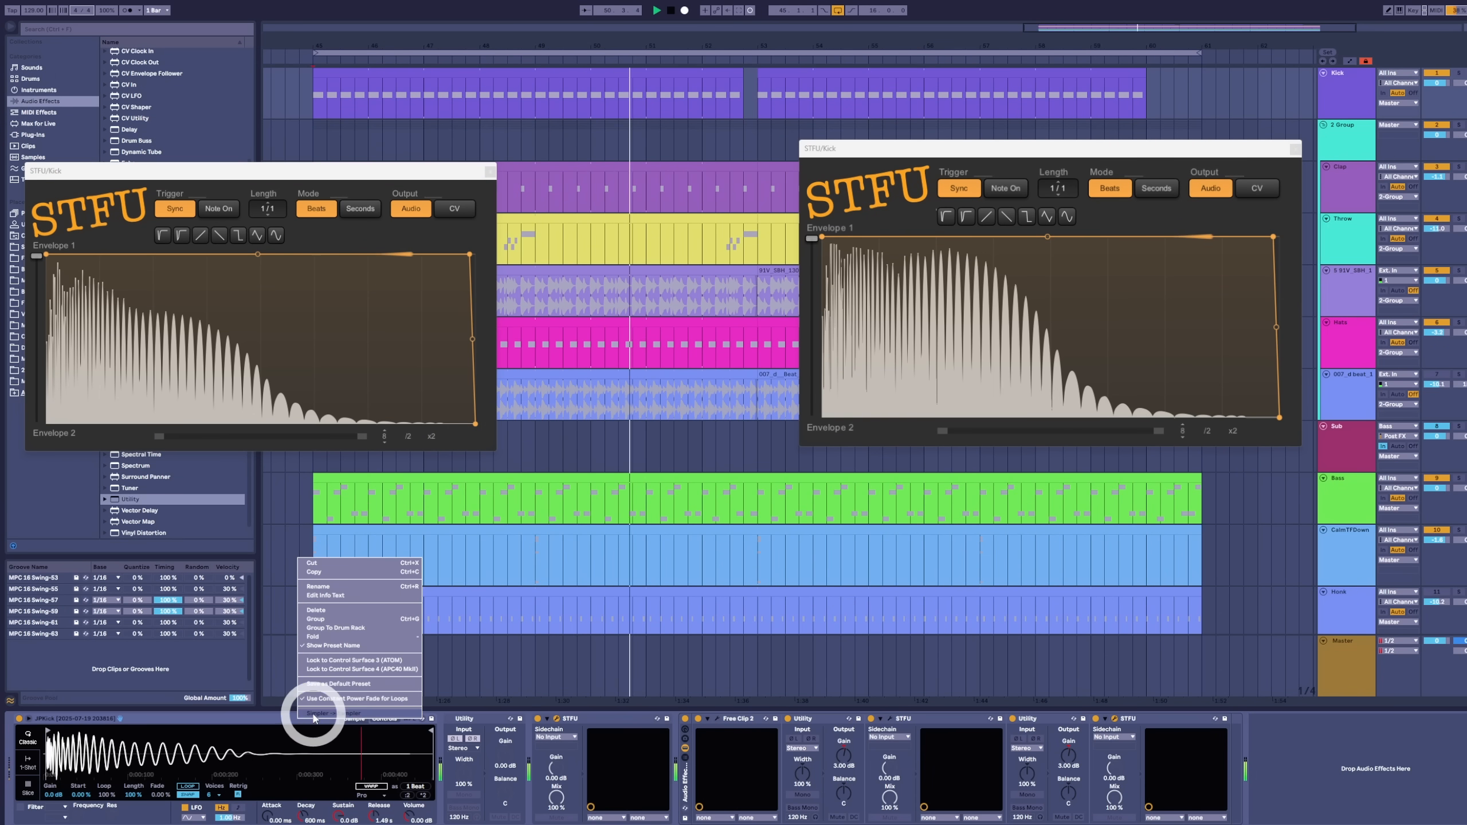
click(315, 714)
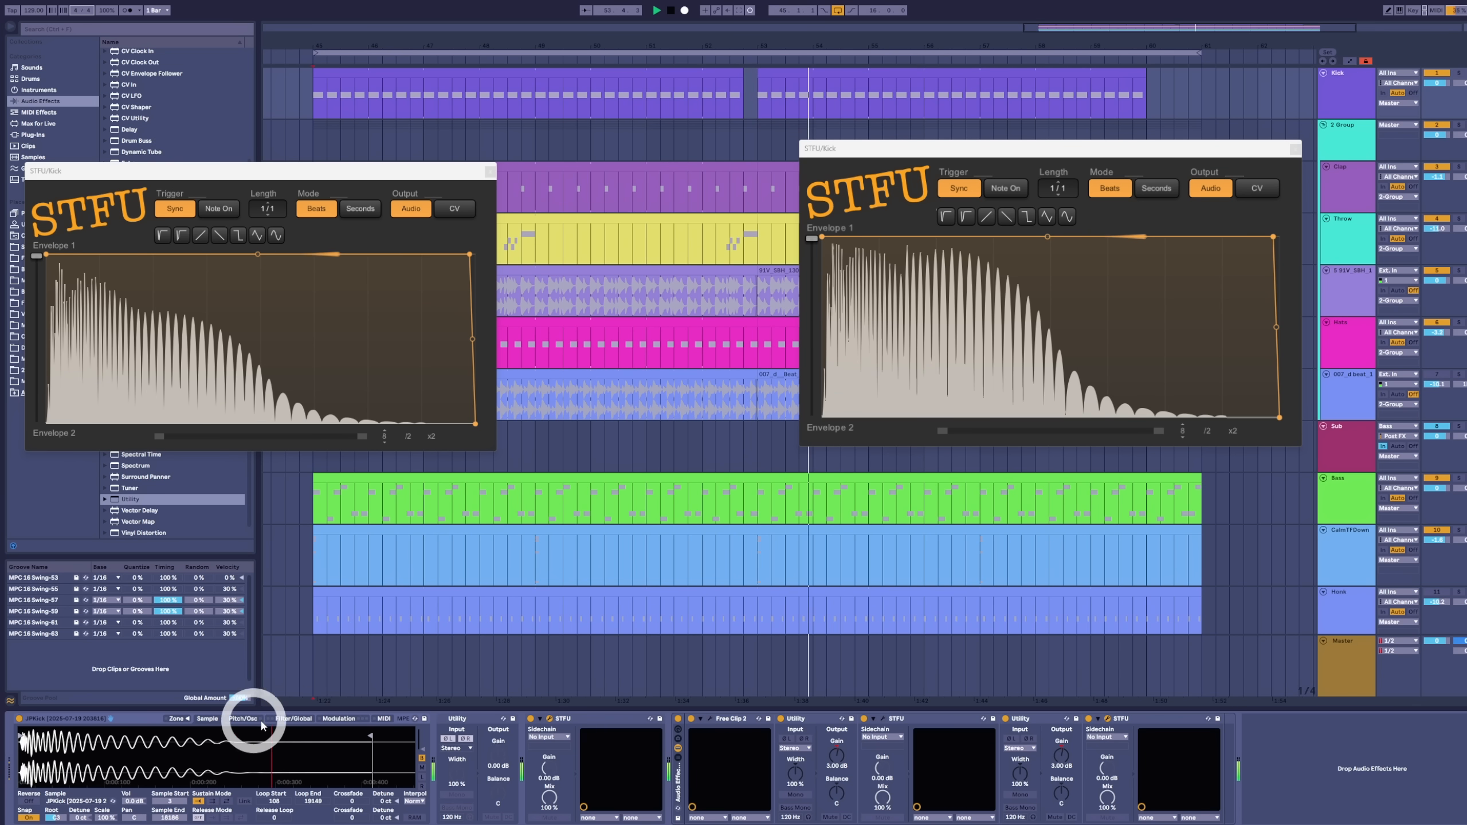
click(1294, 150)
click(490, 171)
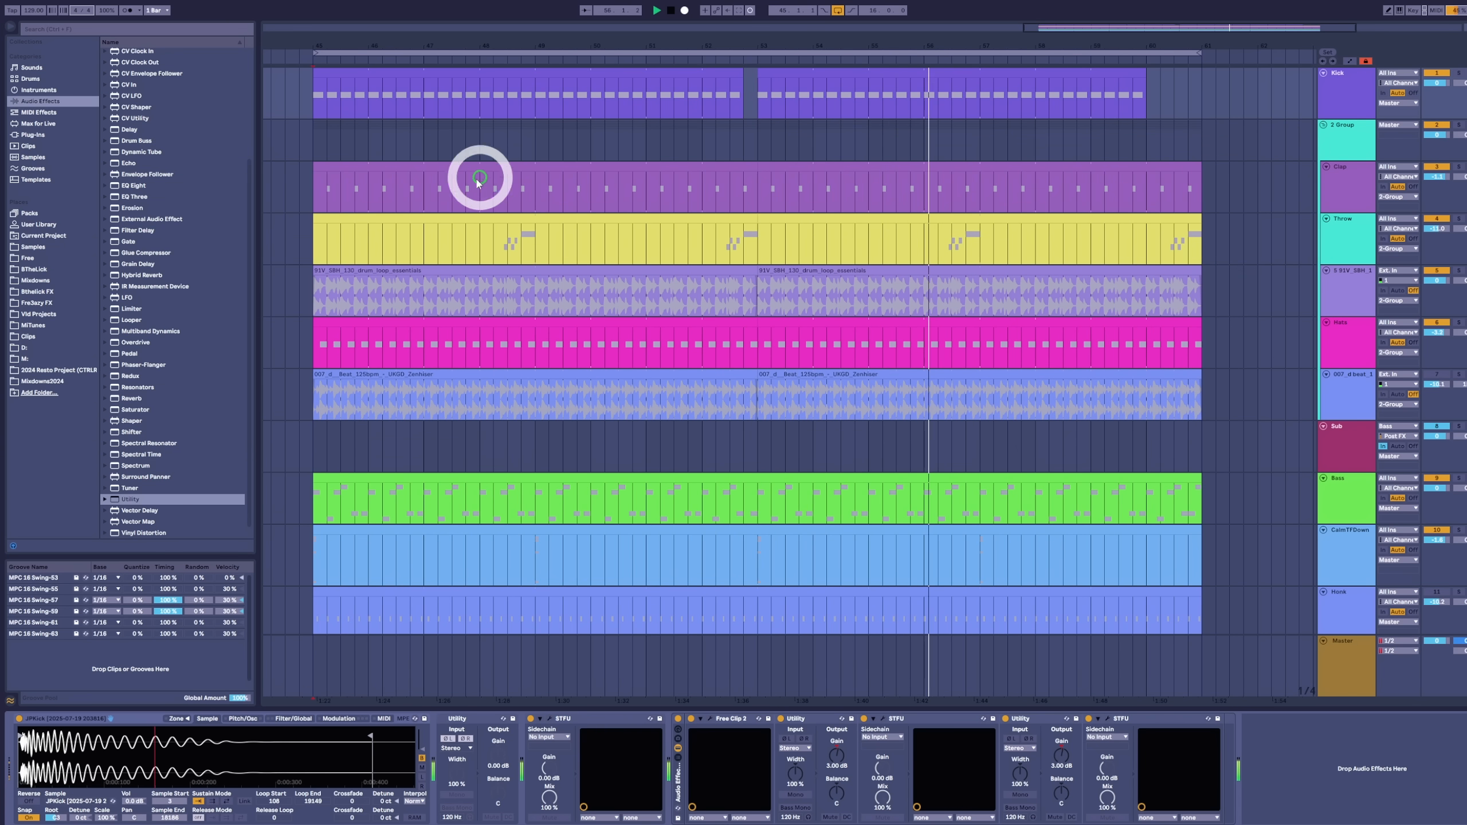
Step: Check the Bass track's devices, return to the Kick track, and show the JPKick Sampler's pitch envelope settings
click(1340, 501)
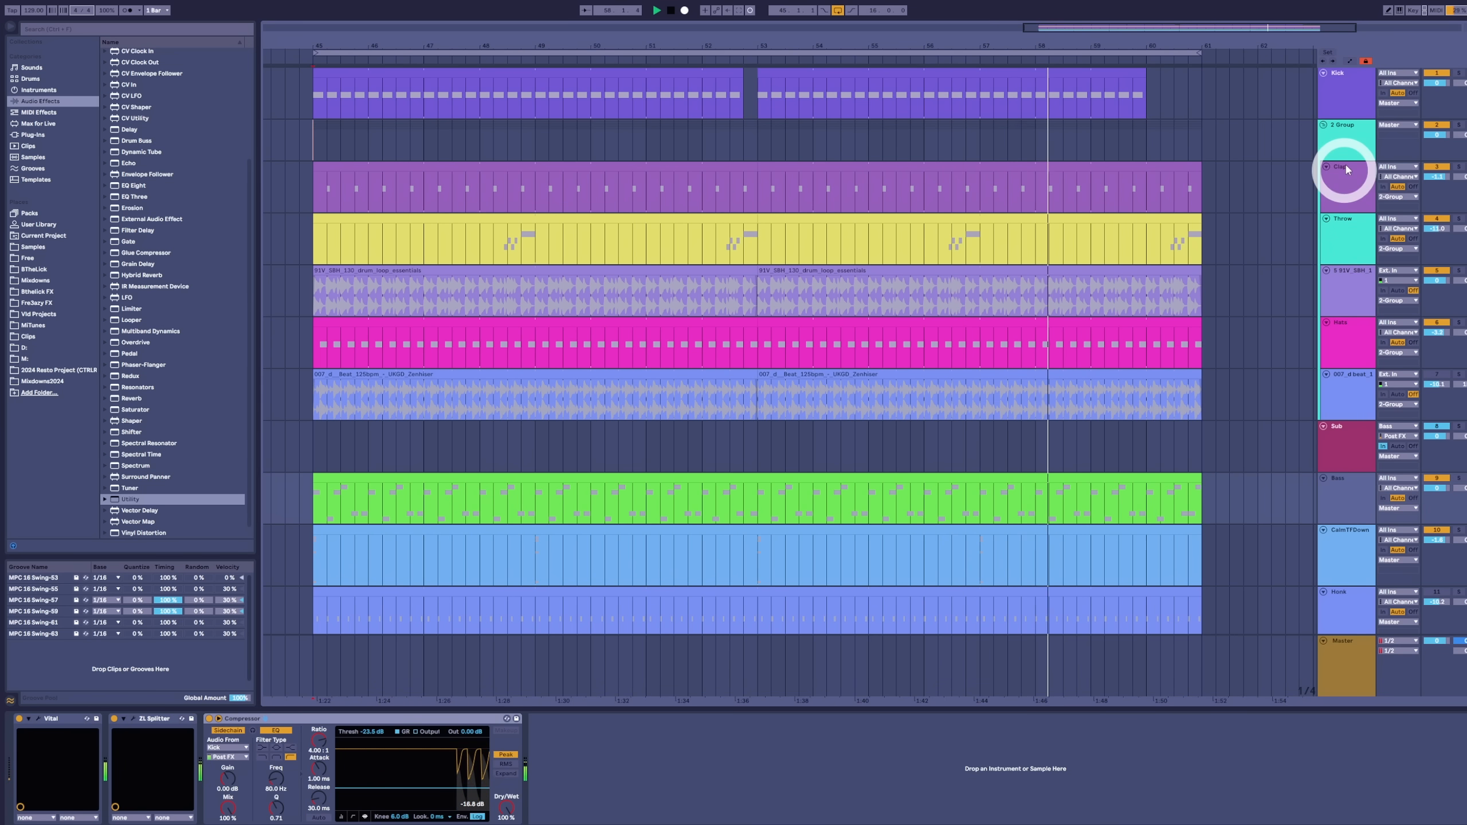
click(1352, 144)
click(1337, 103)
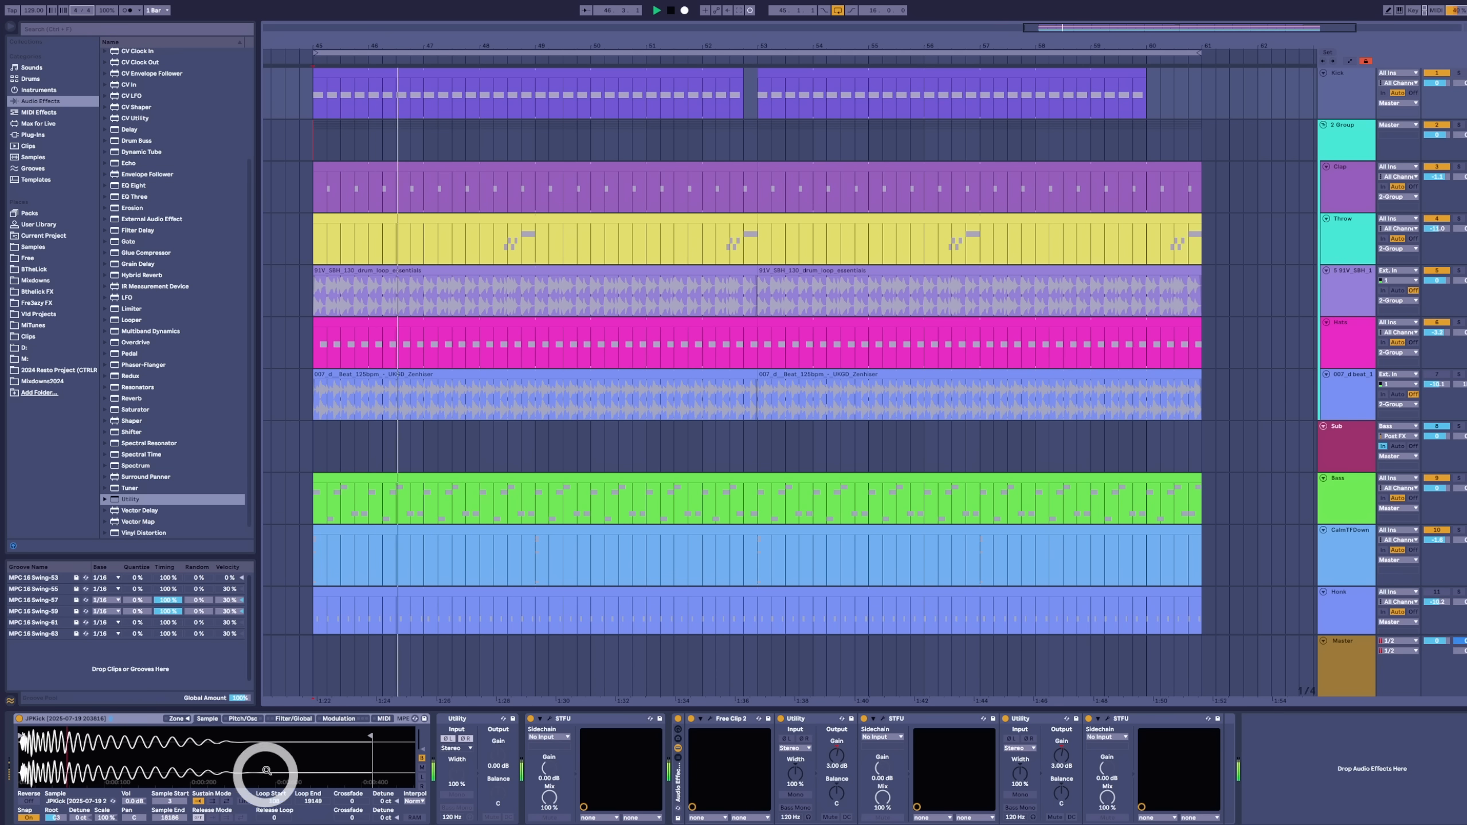
click(243, 723)
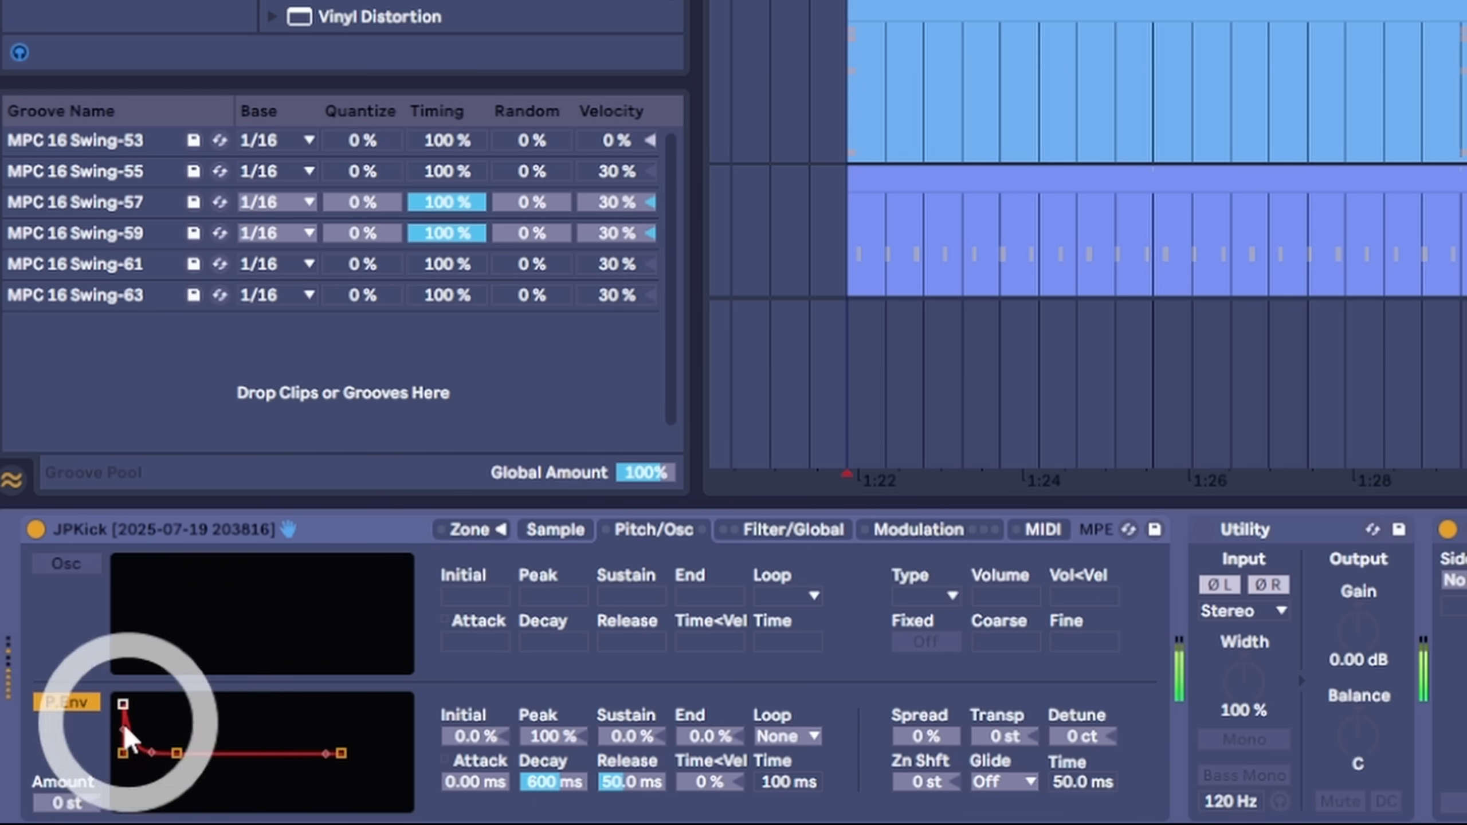
Step: Examine the spacing of the wave cycles in the kick sample up close during playback, and return to the pitch envelope settings
click(551, 531)
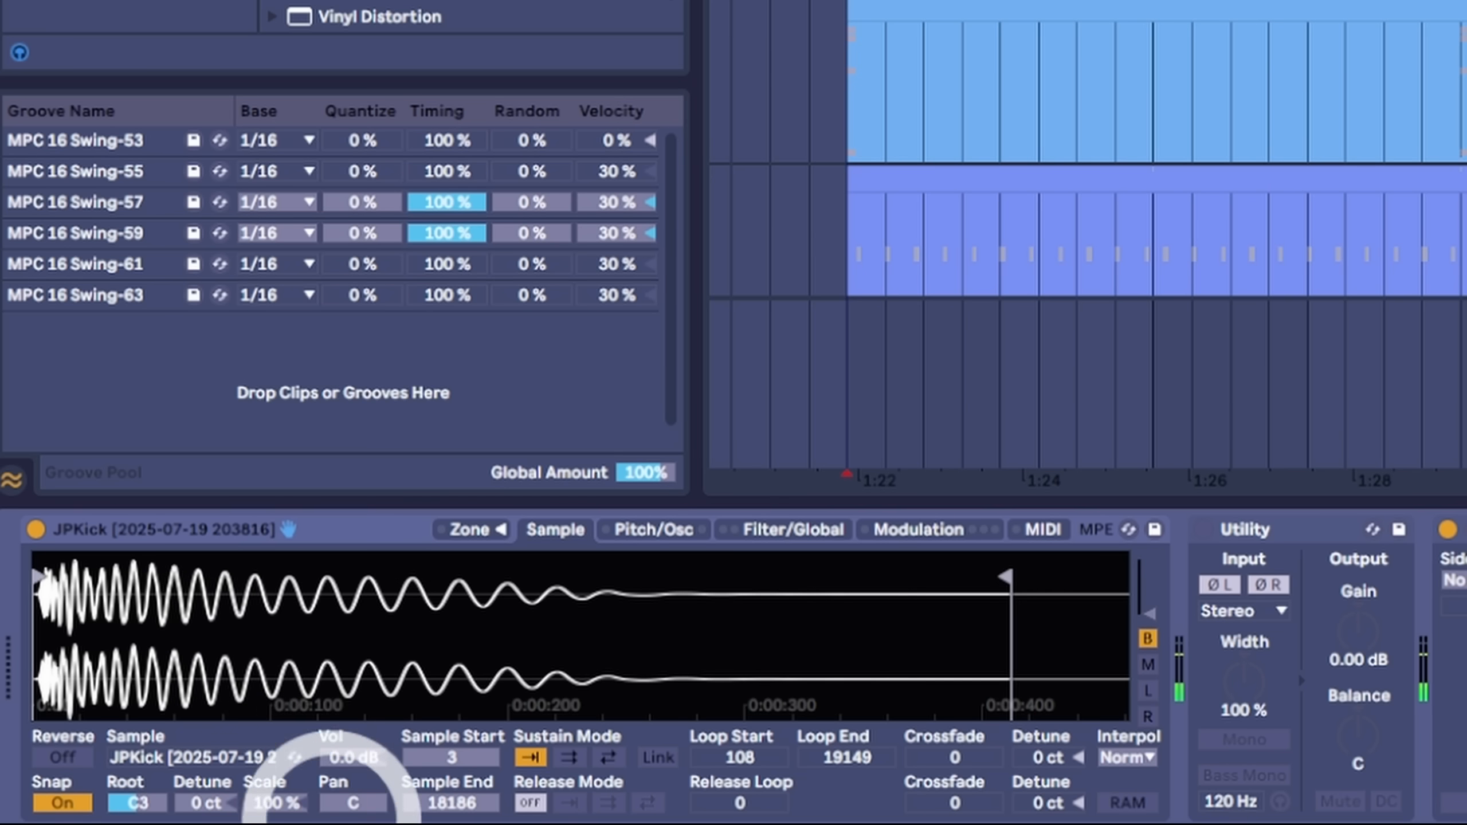
key(space)
click(670, 540)
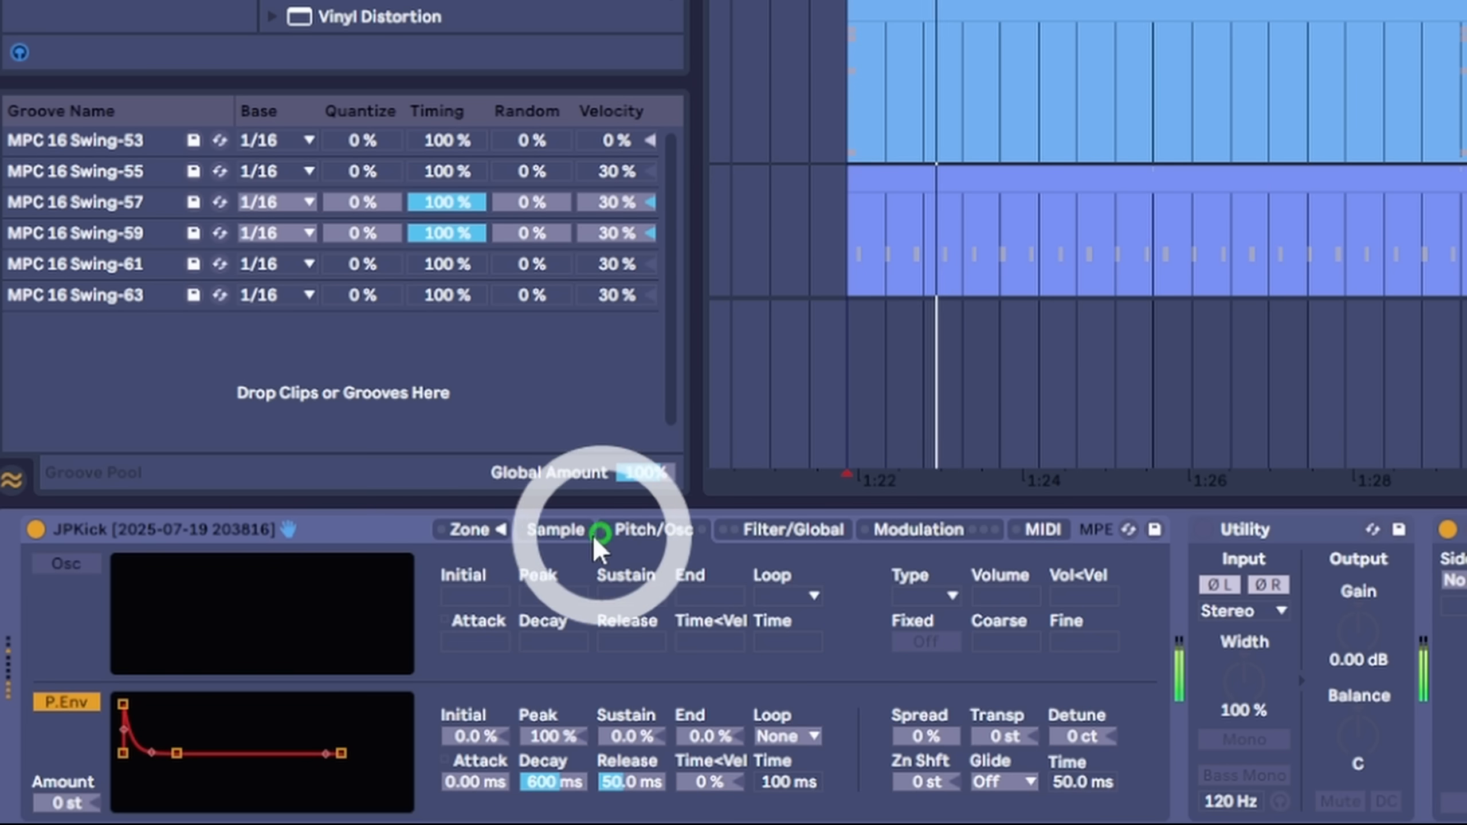
click(567, 535)
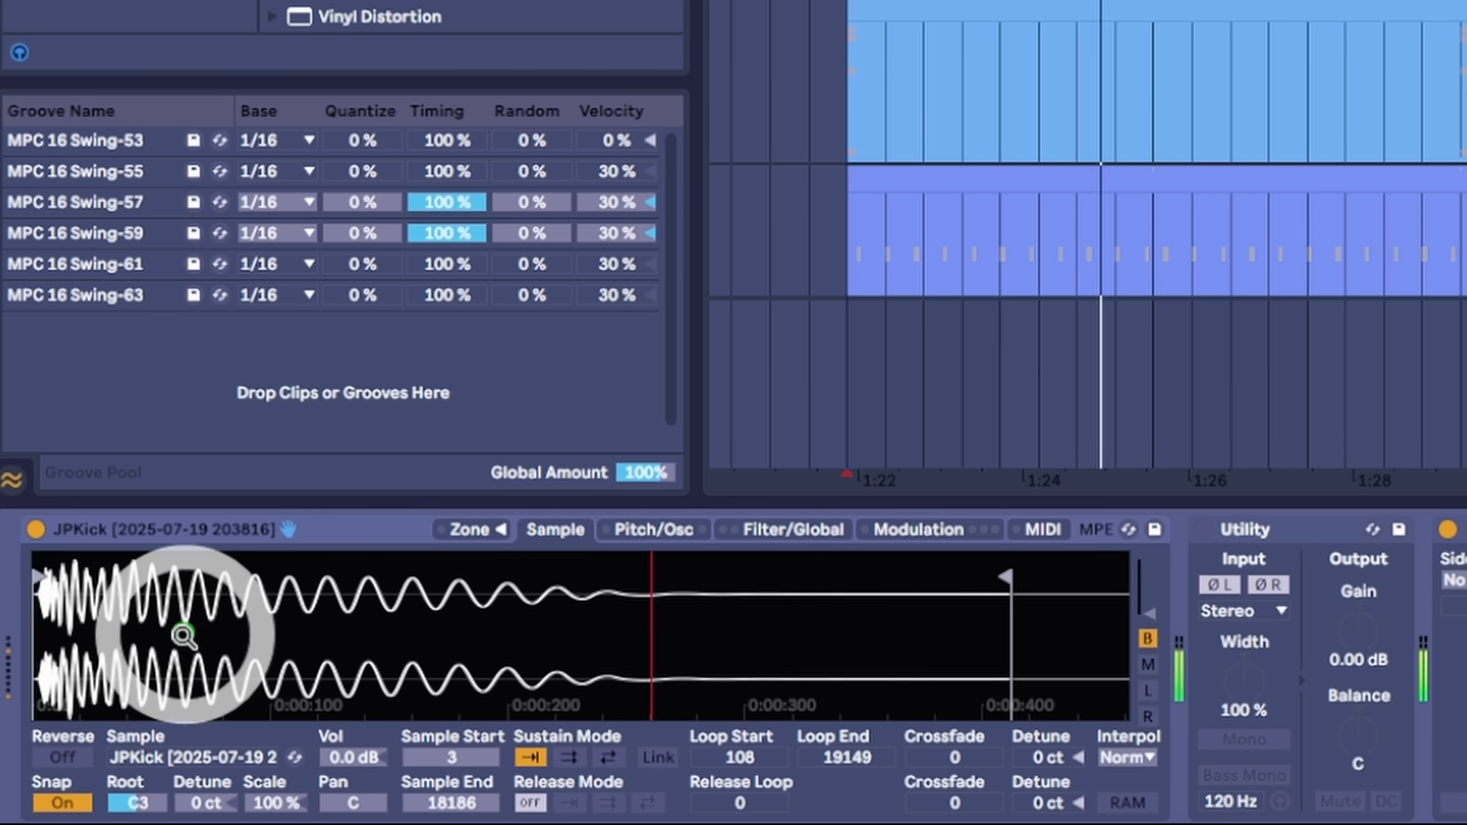
drag(131, 606, 578, 699)
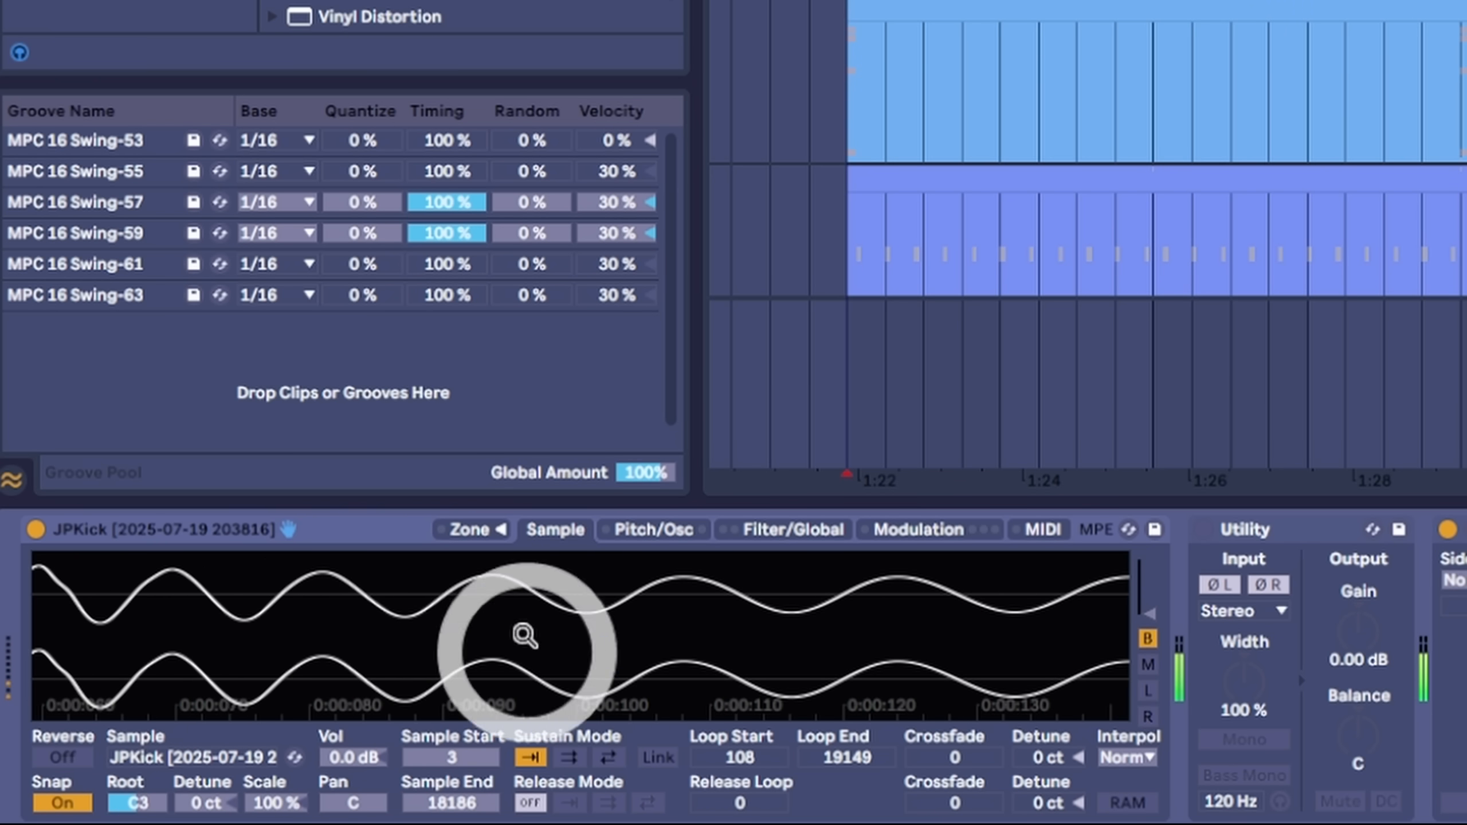
drag(543, 645, 266, 645)
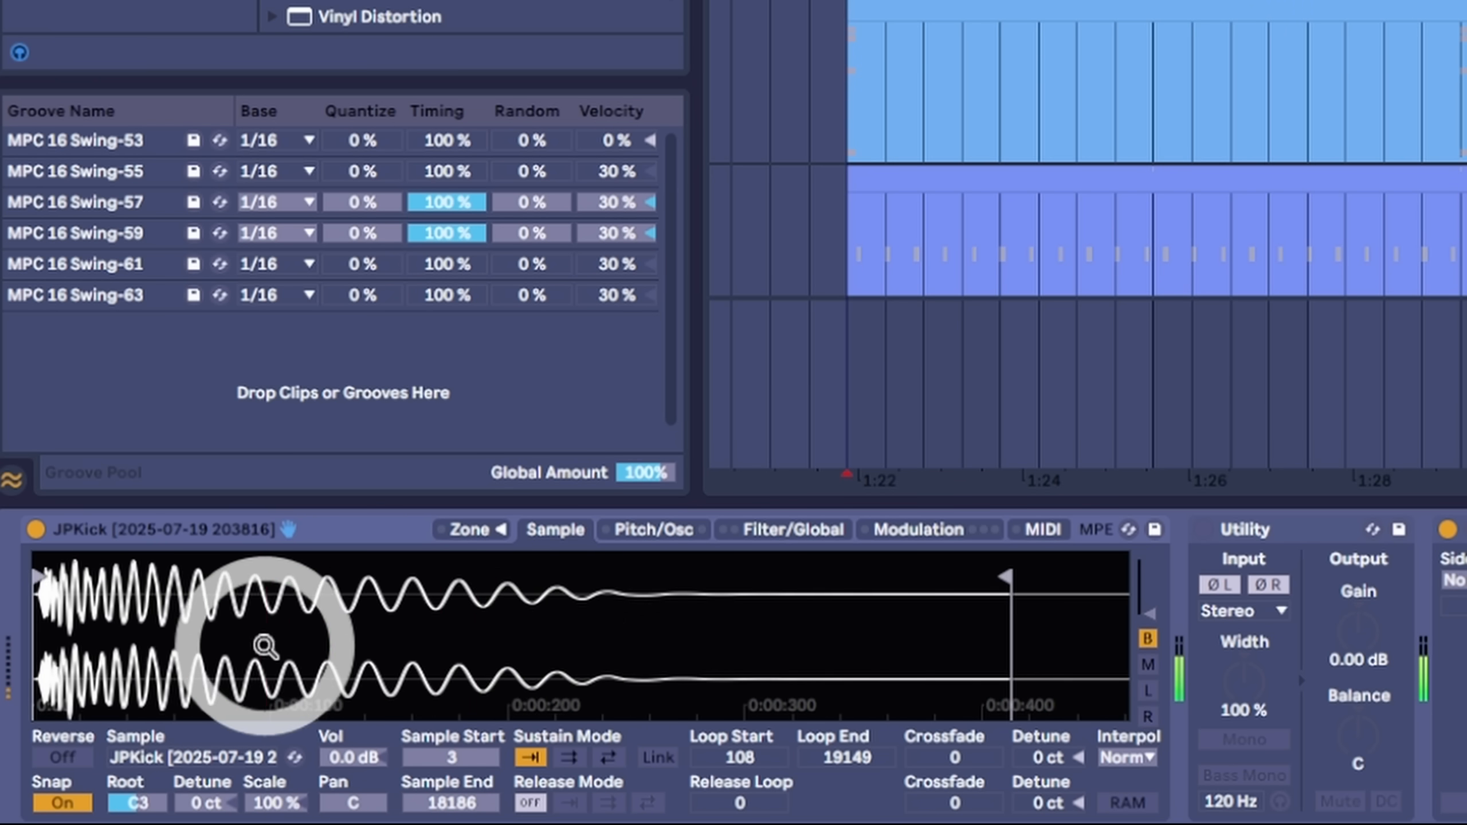
click(669, 531)
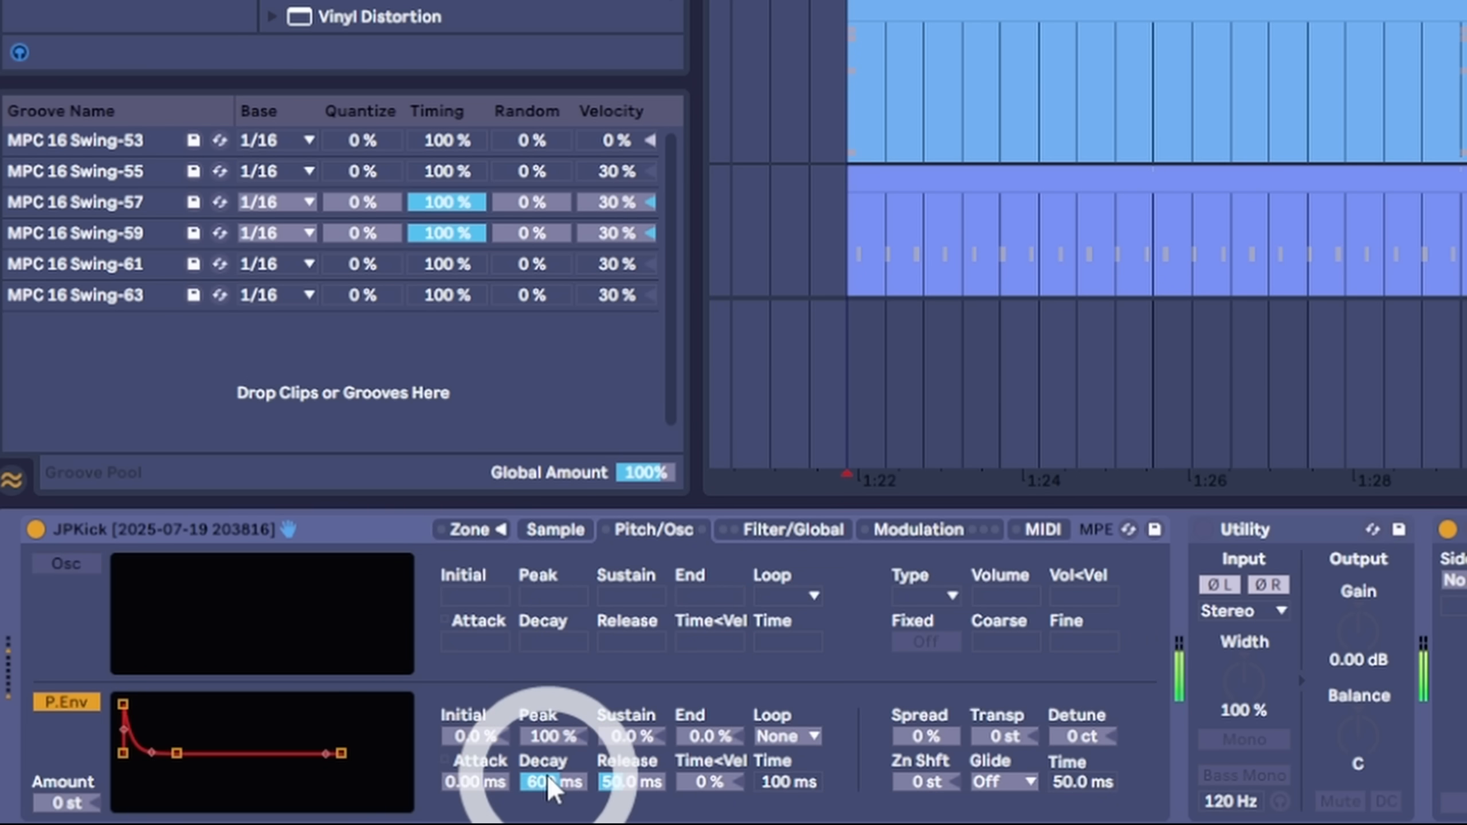
Step: Set the pitch envelope's peak to 0 % and its decay to 90 ms
click(548, 732)
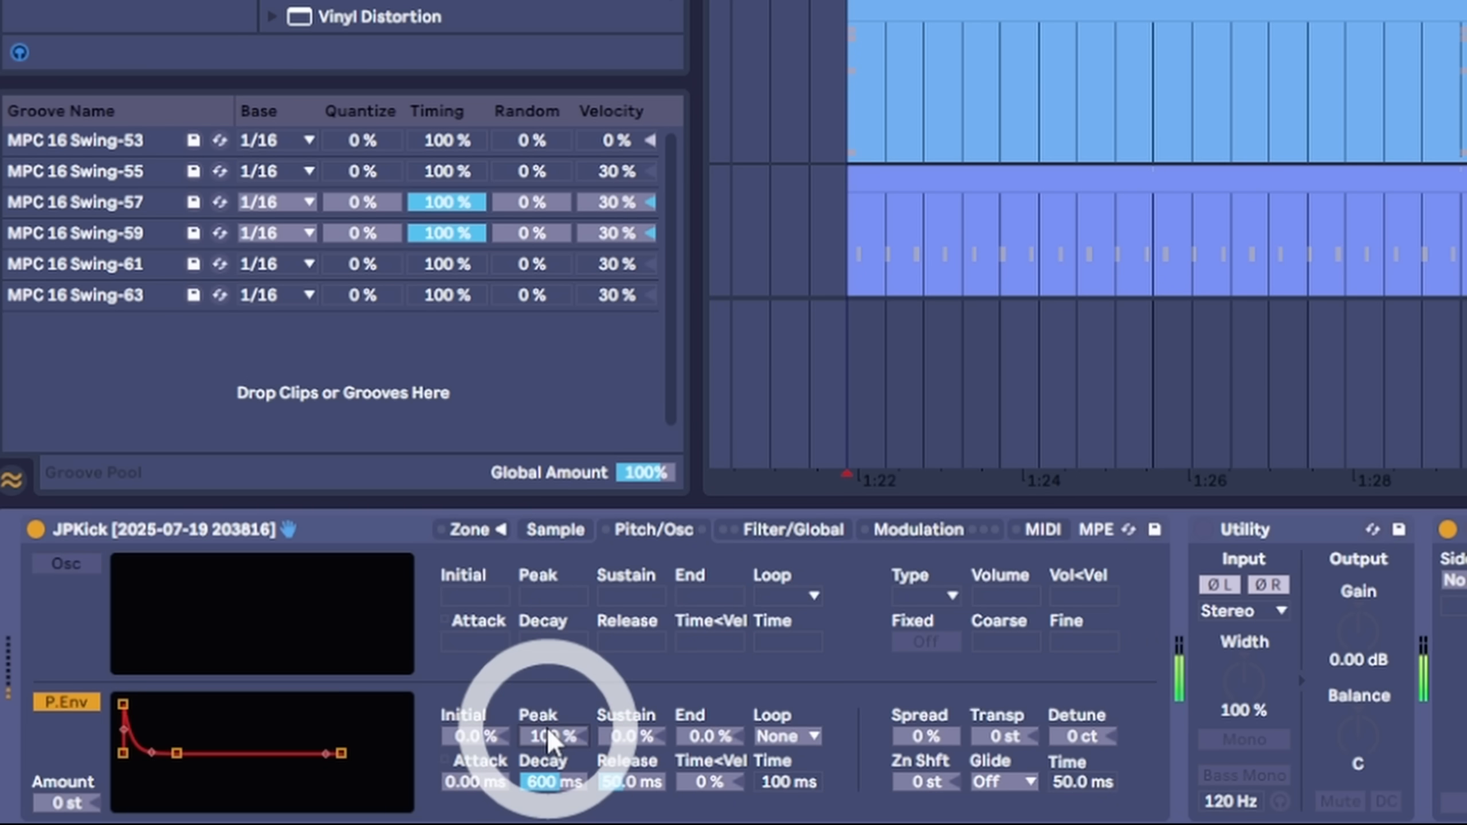
text(0)
key(Return)
click(544, 778)
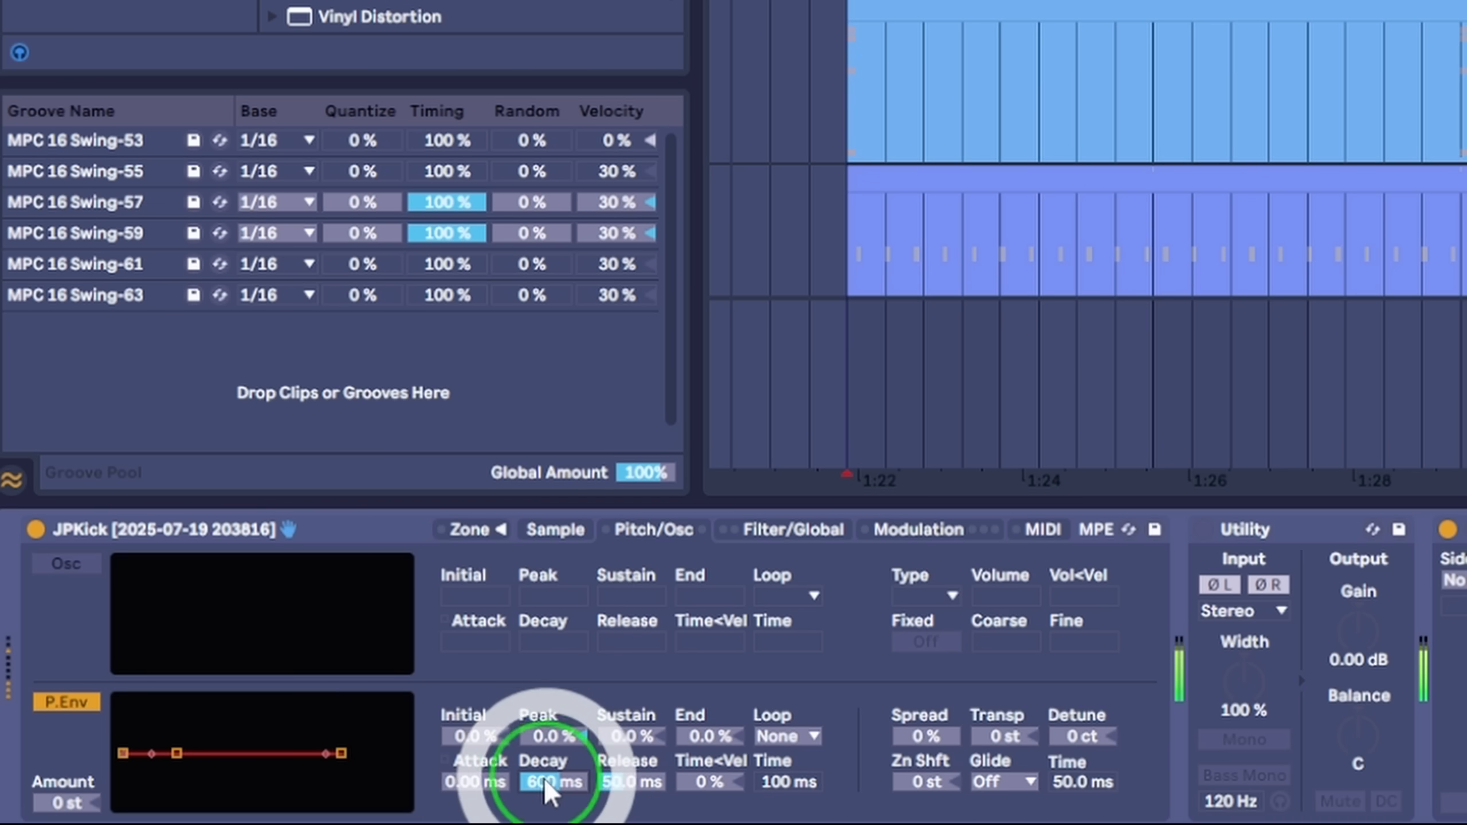
text(9)
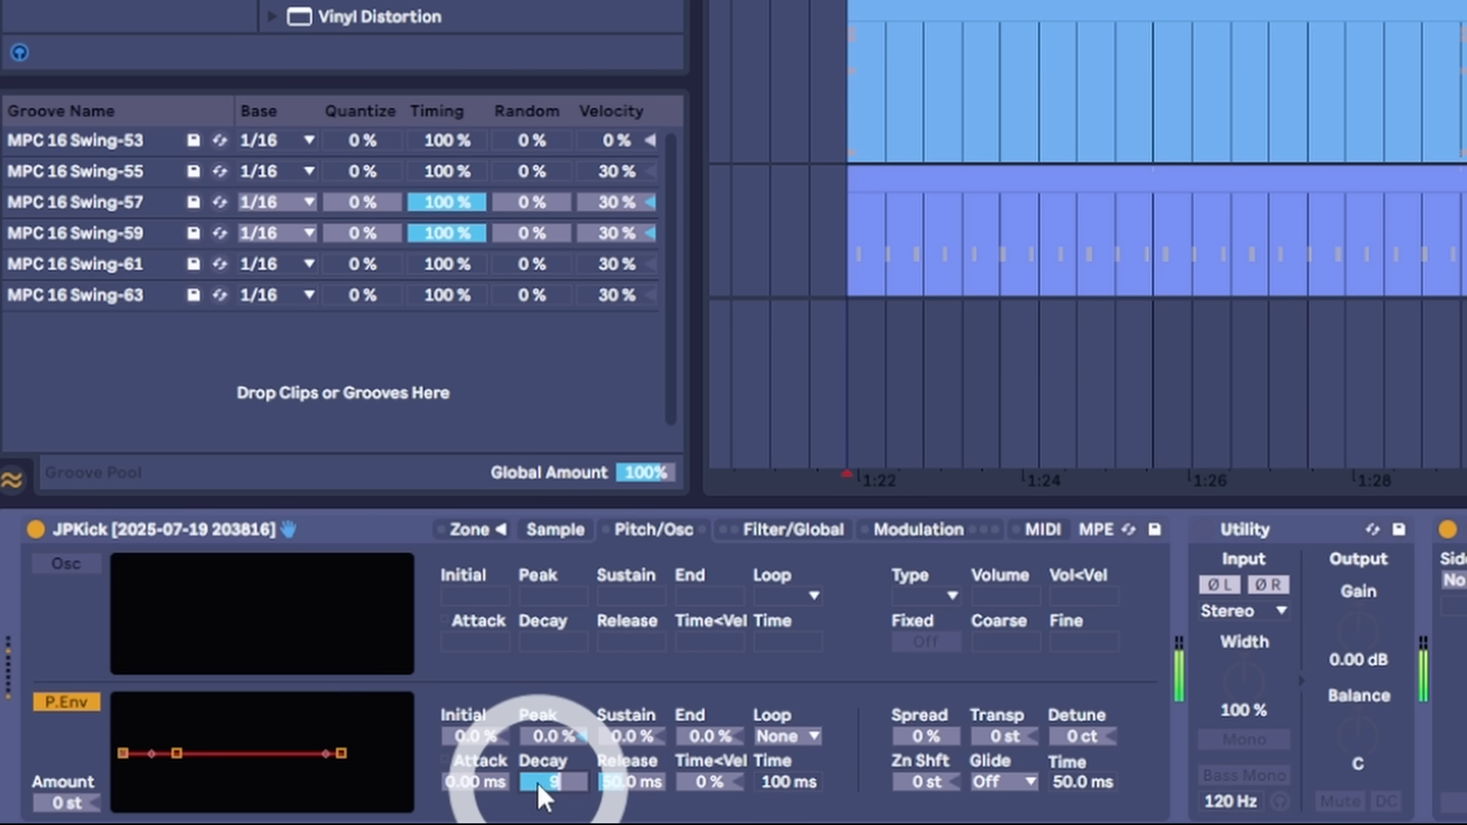
text(0)
key(Return)
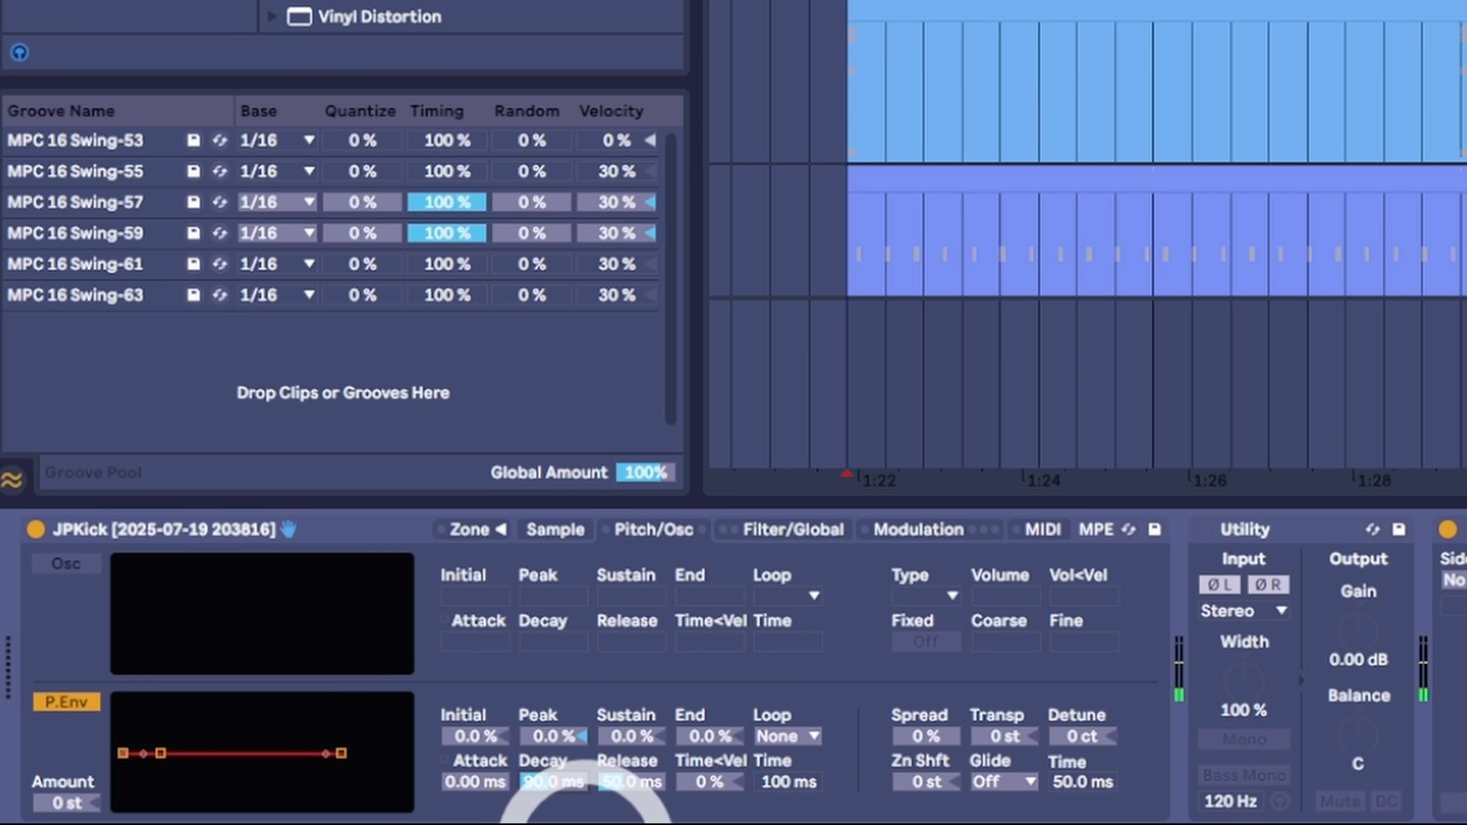
Step: Restart playback, try a pitch envelope sustain of 59 % with a 104 ms decay, and undo the decay change
key(space)
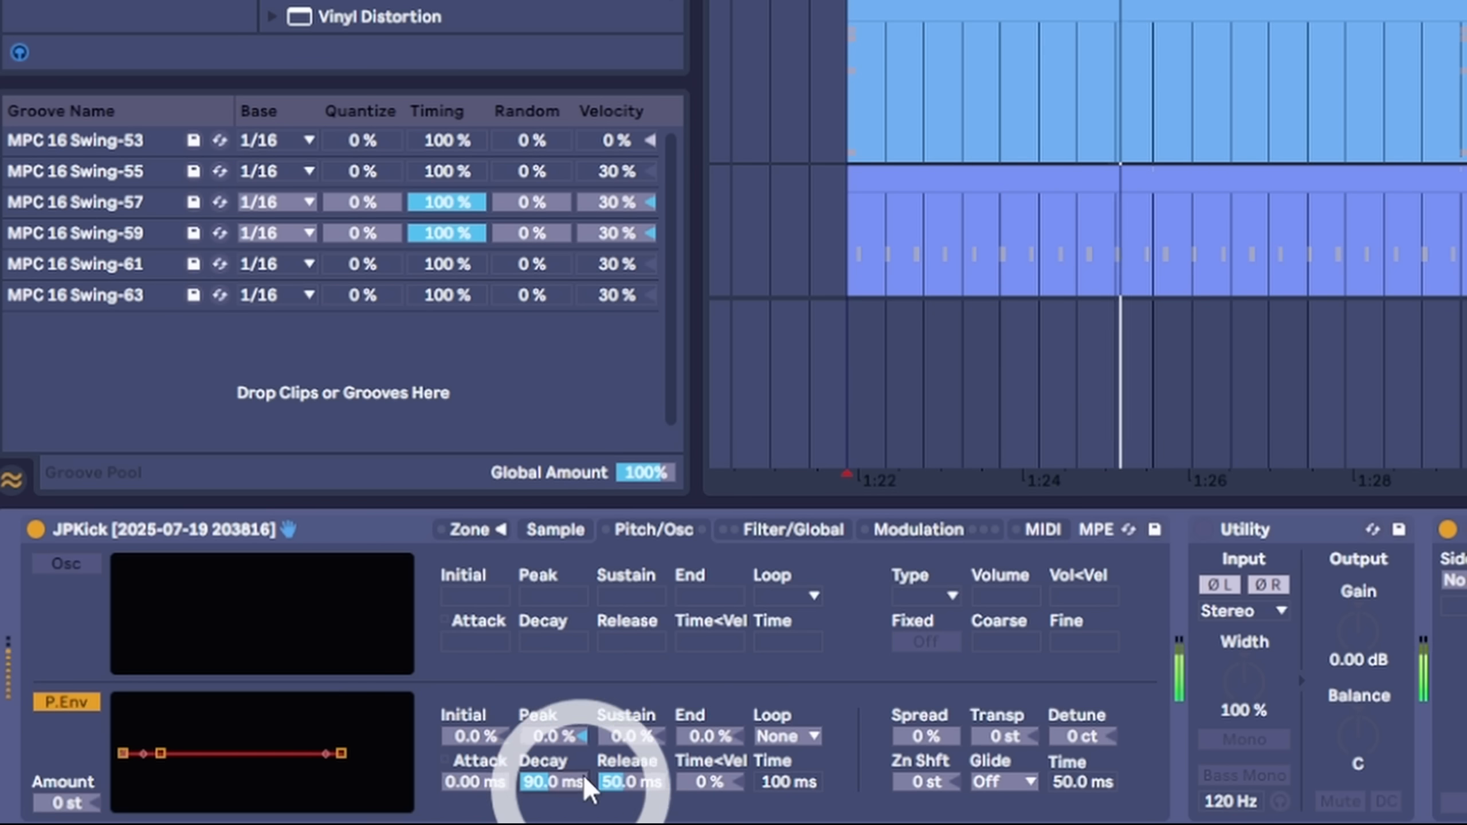
drag(632, 736, 634, 646)
drag(564, 778, 564, 821)
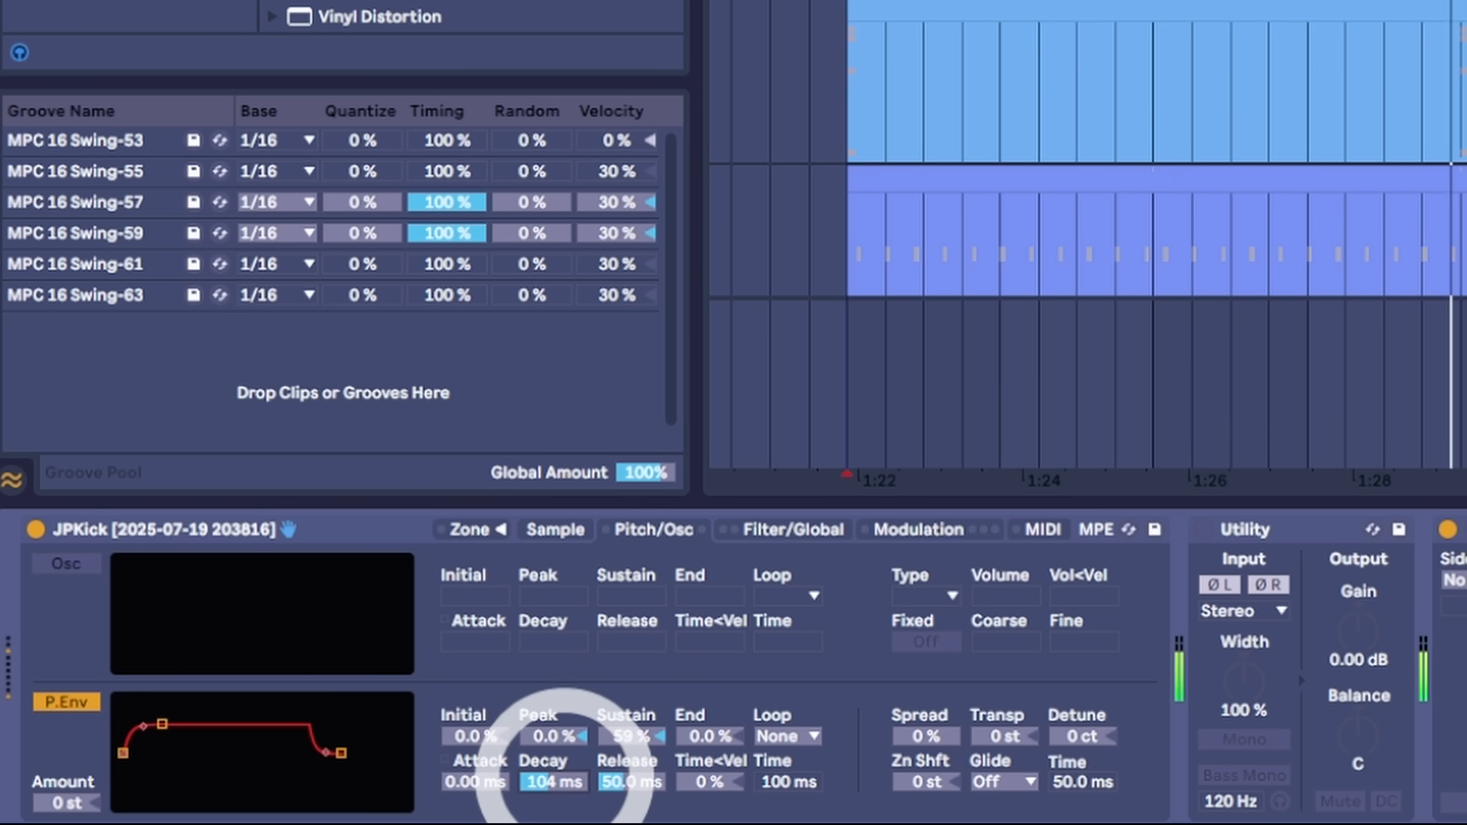
key(ctrl+z)
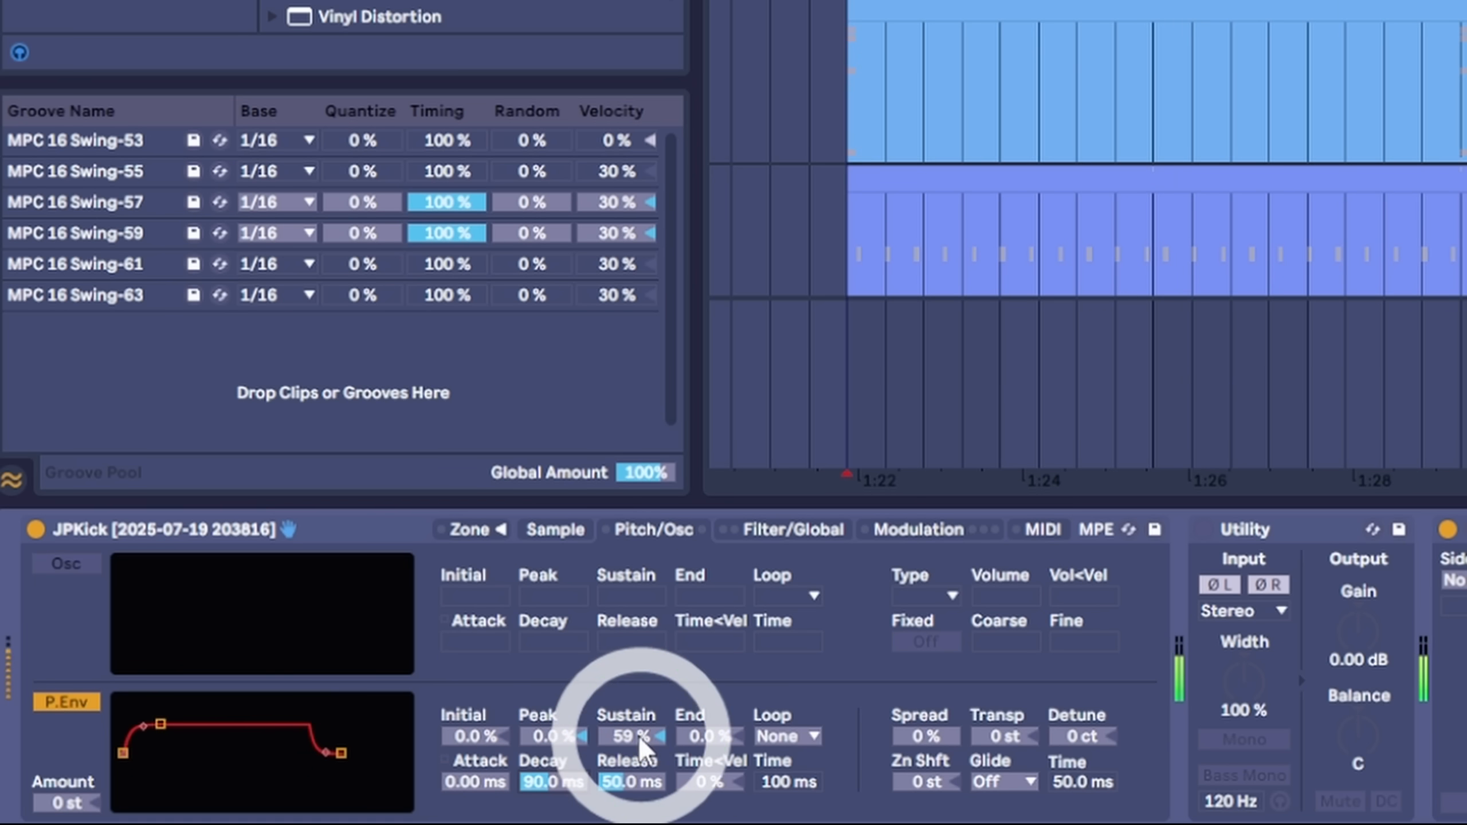
Step: Lower both the sustain and the end level of the pitch envelope to -100 %
drag(639, 737, 640, 781)
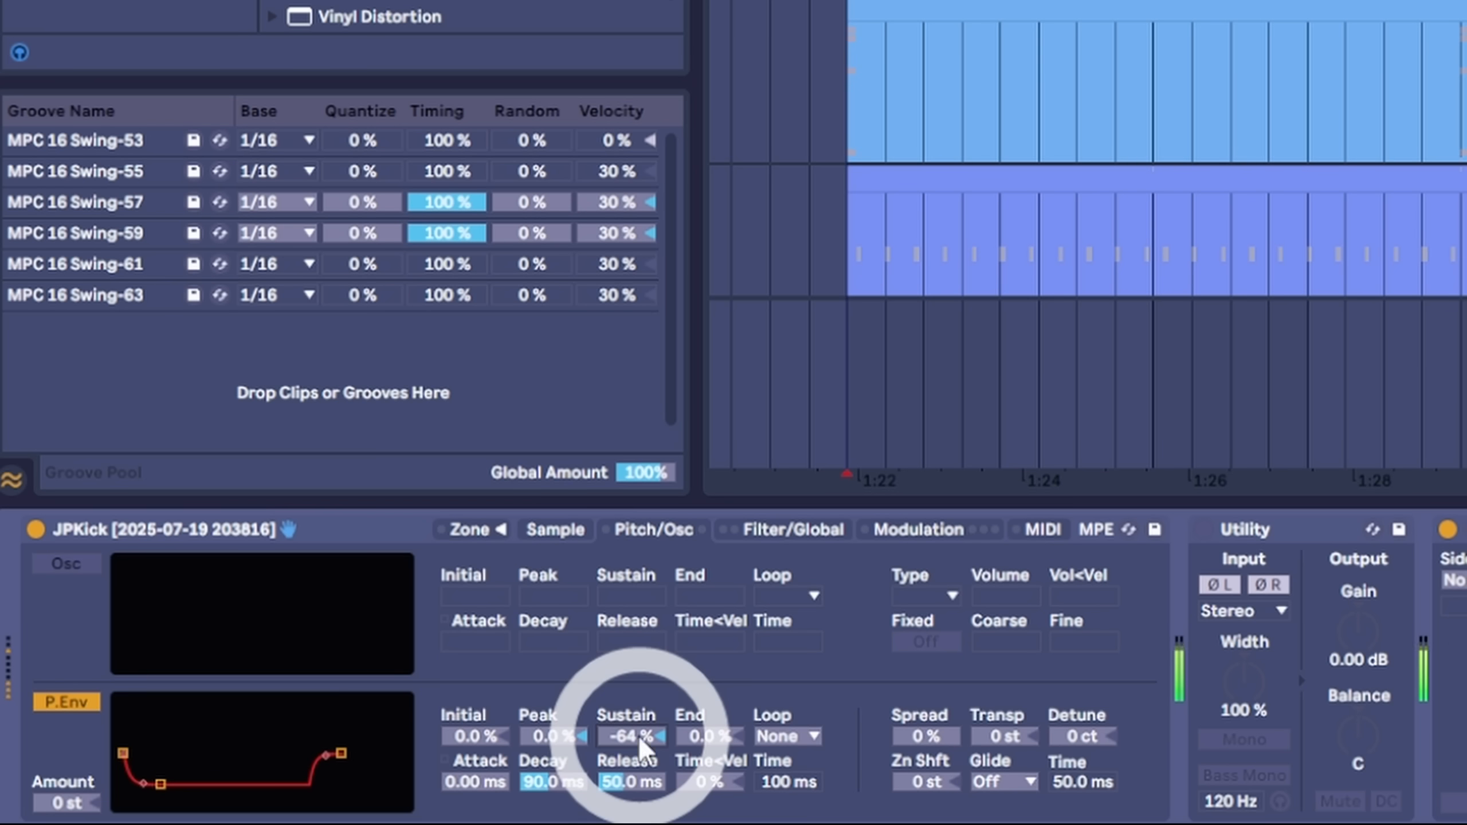
drag(710, 737, 709, 803)
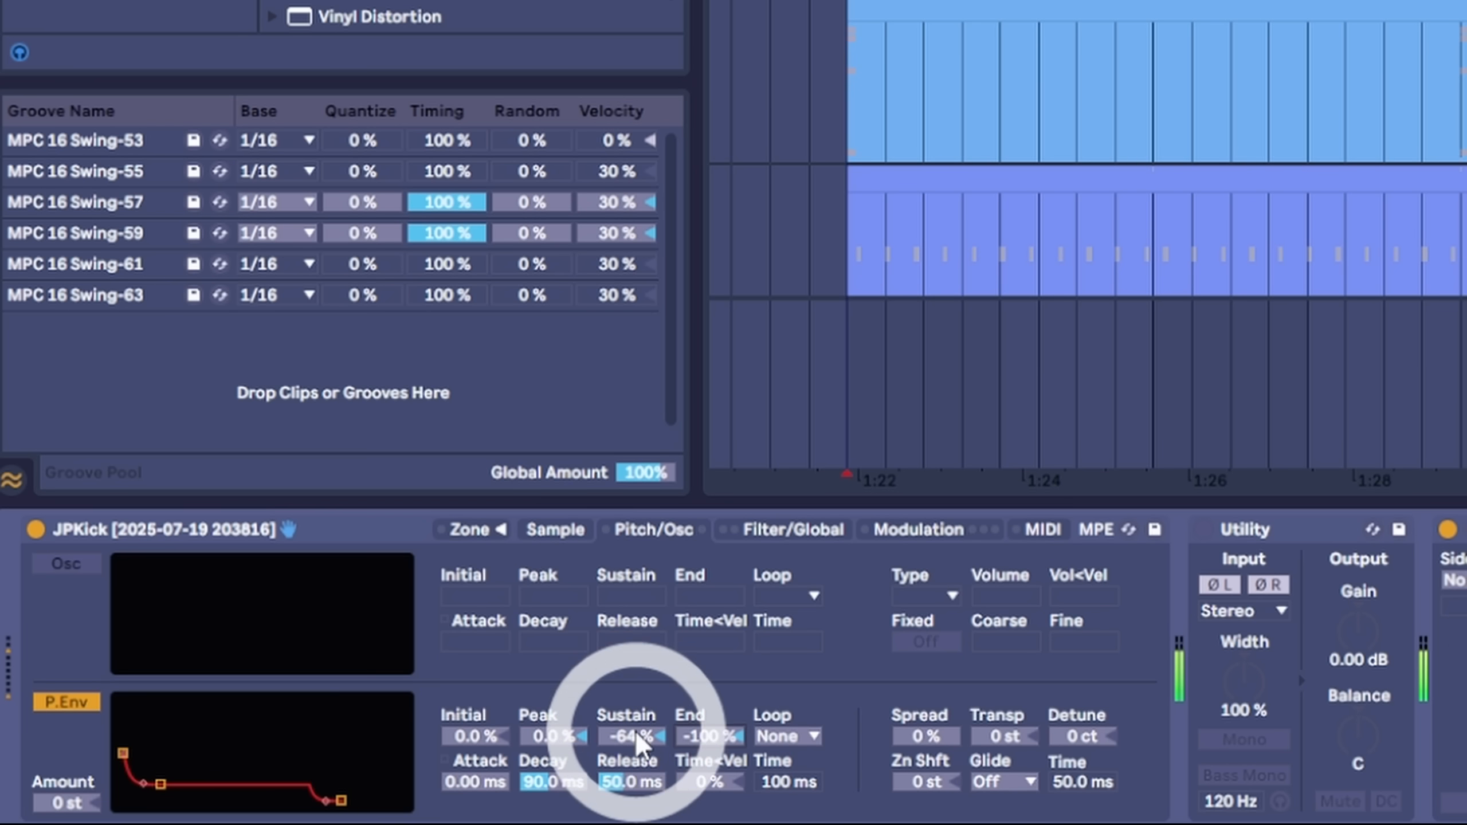
drag(636, 735, 636, 763)
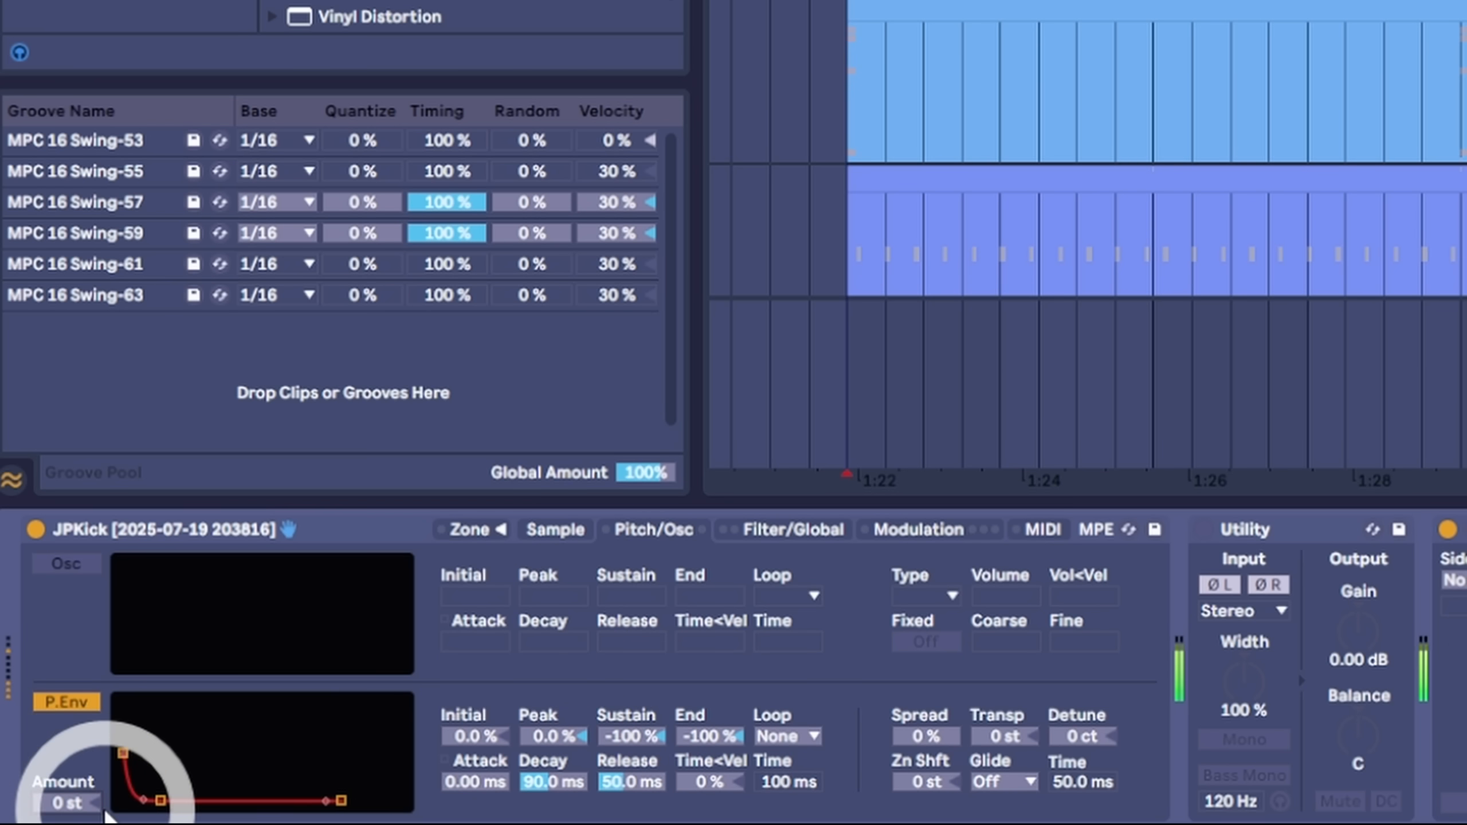
Step: Set the pitch envelope's amount to +2 st and its sustain to -56 %
click(622, 730)
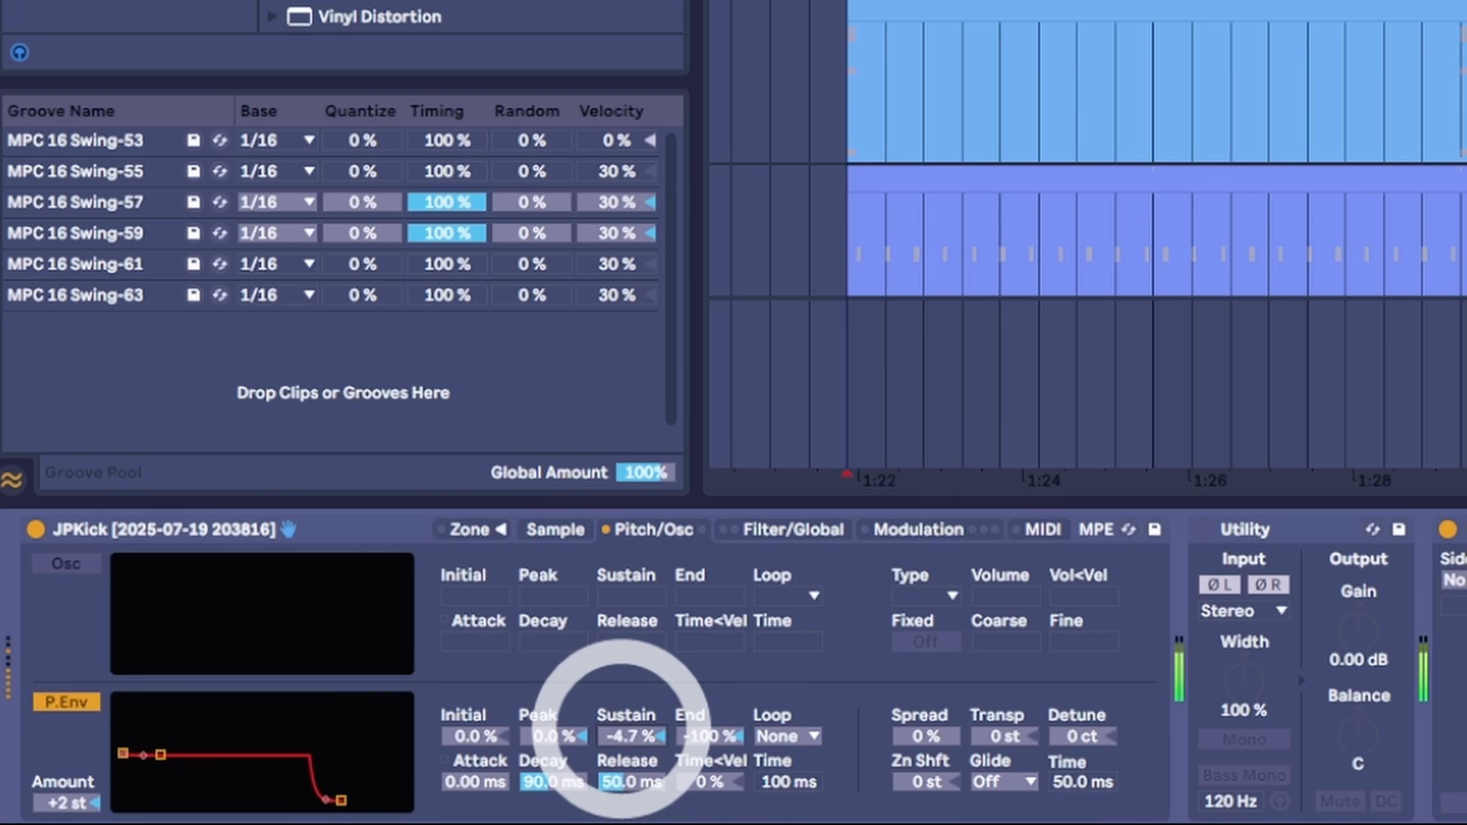
drag(621, 729, 621, 718)
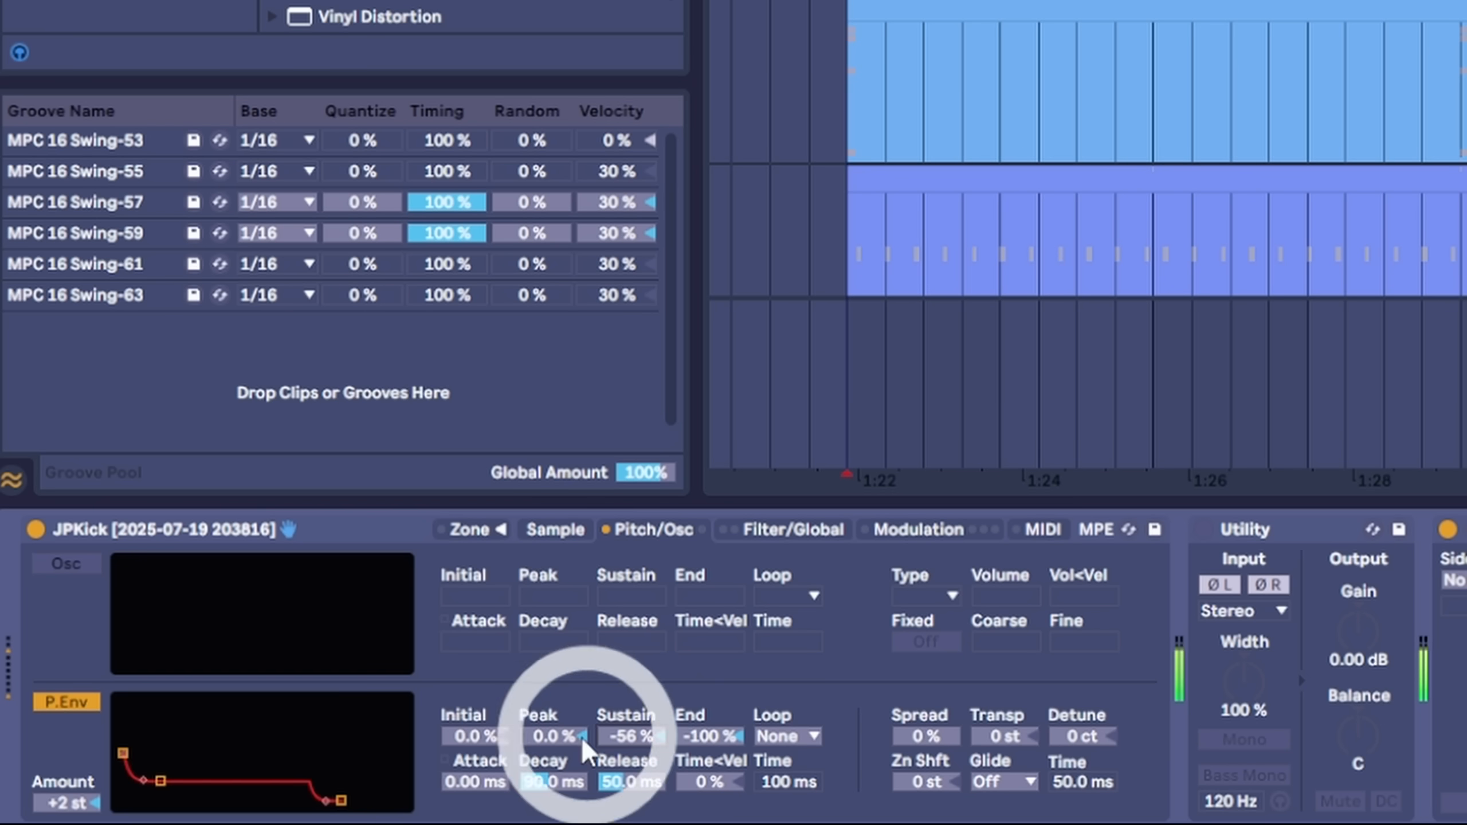
Step: Set the pitch envelope's decay slope to -70 % and lower its sustain to -83 %
drag(146, 781, 144, 761)
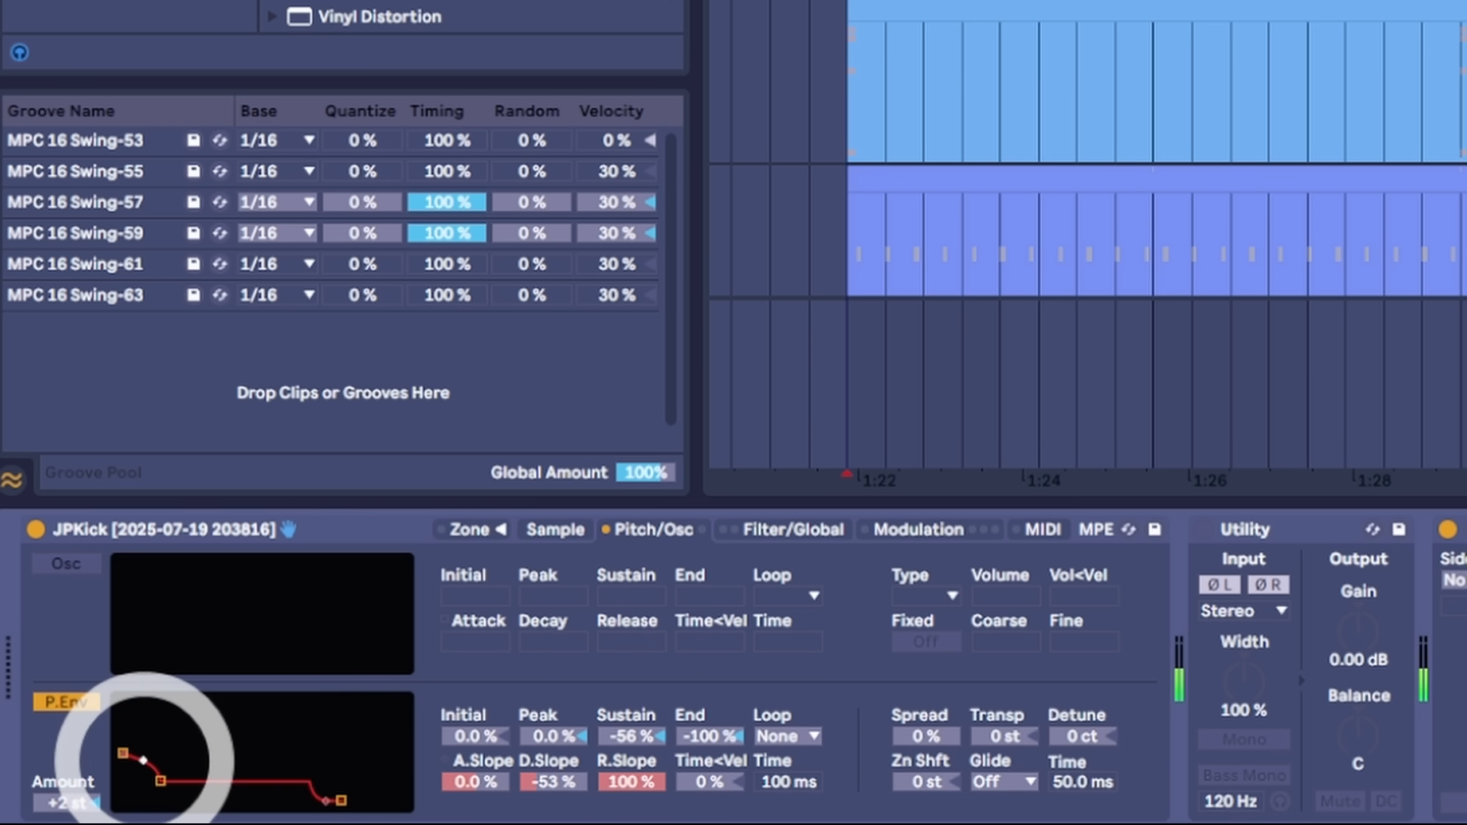
click(548, 783)
double_click(546, 781)
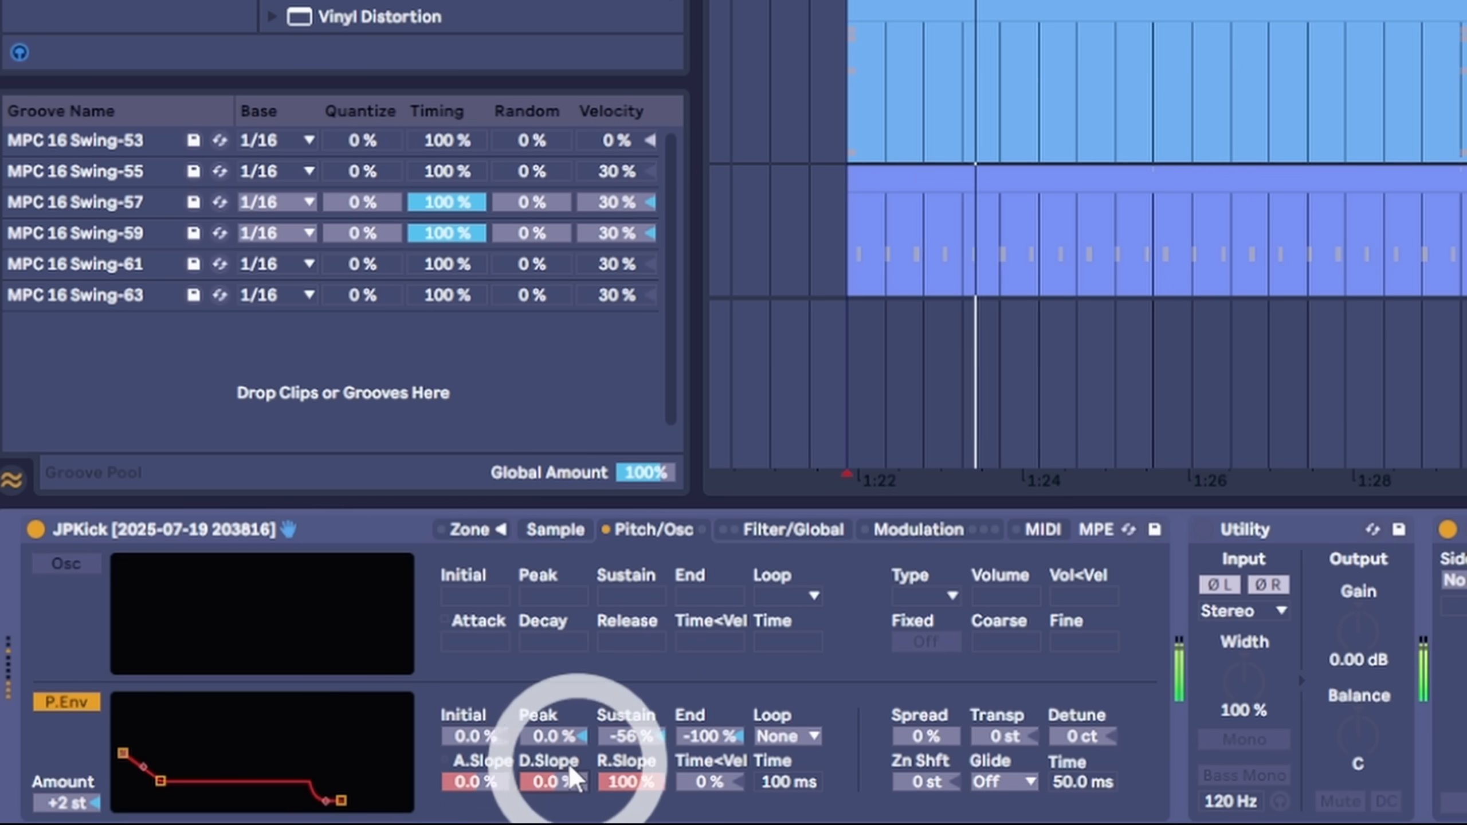
mouse_move(540, 778)
mouse_down()
mouse_move(540, 766)
mouse_move(542, 799)
mouse_up()
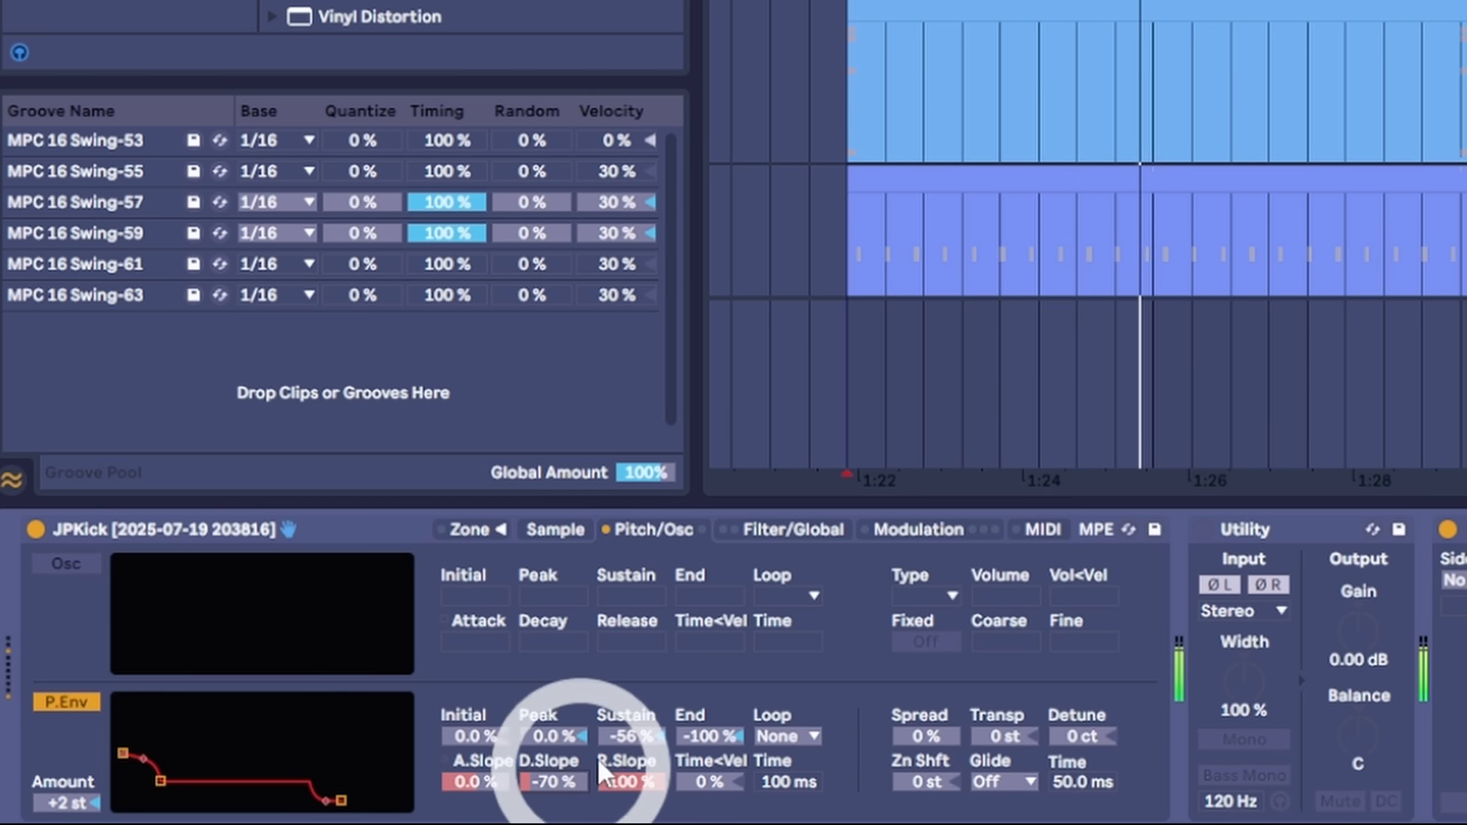
mouse_move(620, 744)
mouse_down()
mouse_move(619, 721)
mouse_move(620, 757)
mouse_up()
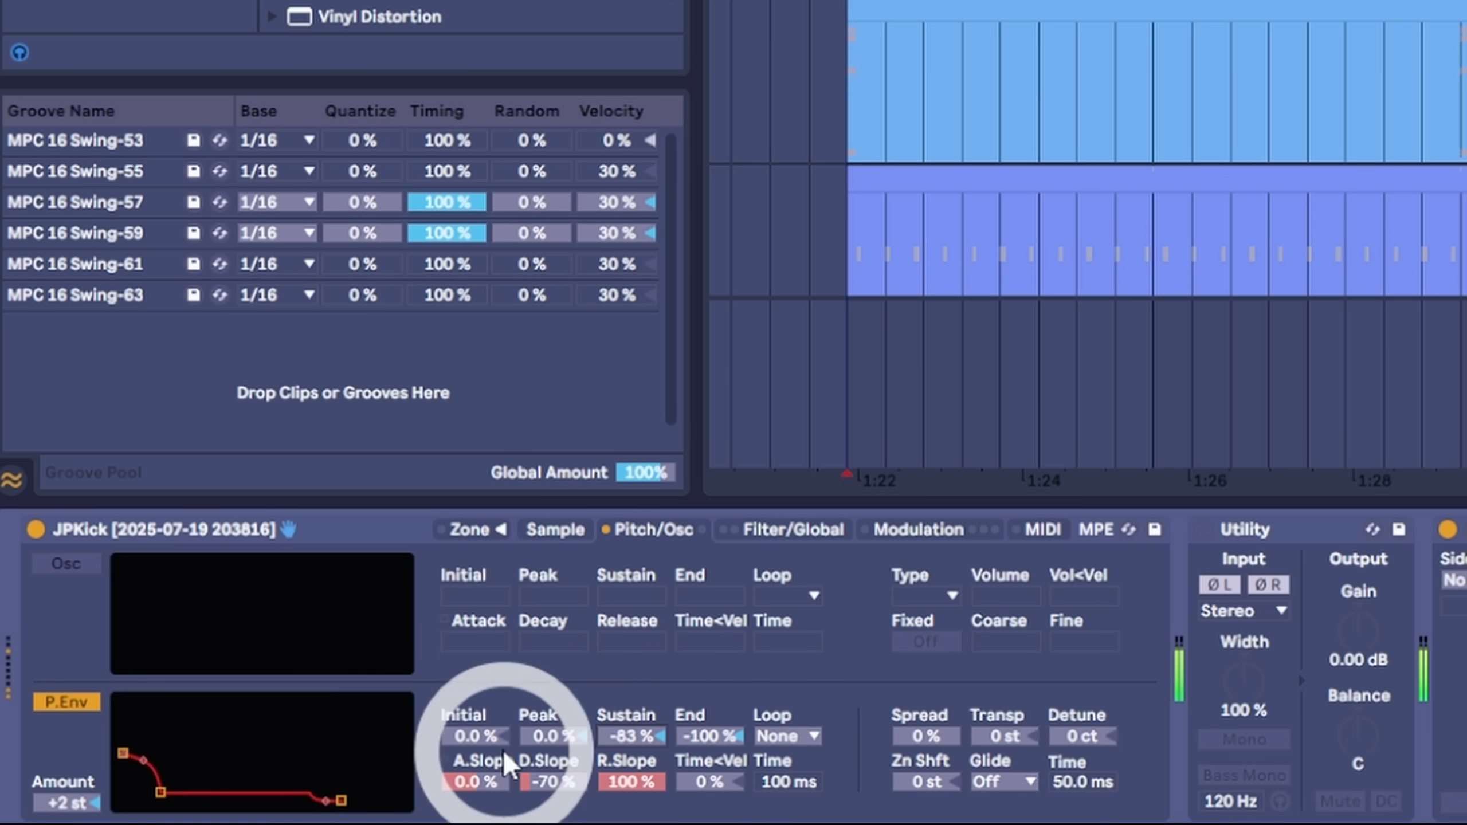
Step: Fine-tune the decay slope of the kick's pitch envelope and switch the pitch envelope back on
drag(555, 788, 553, 761)
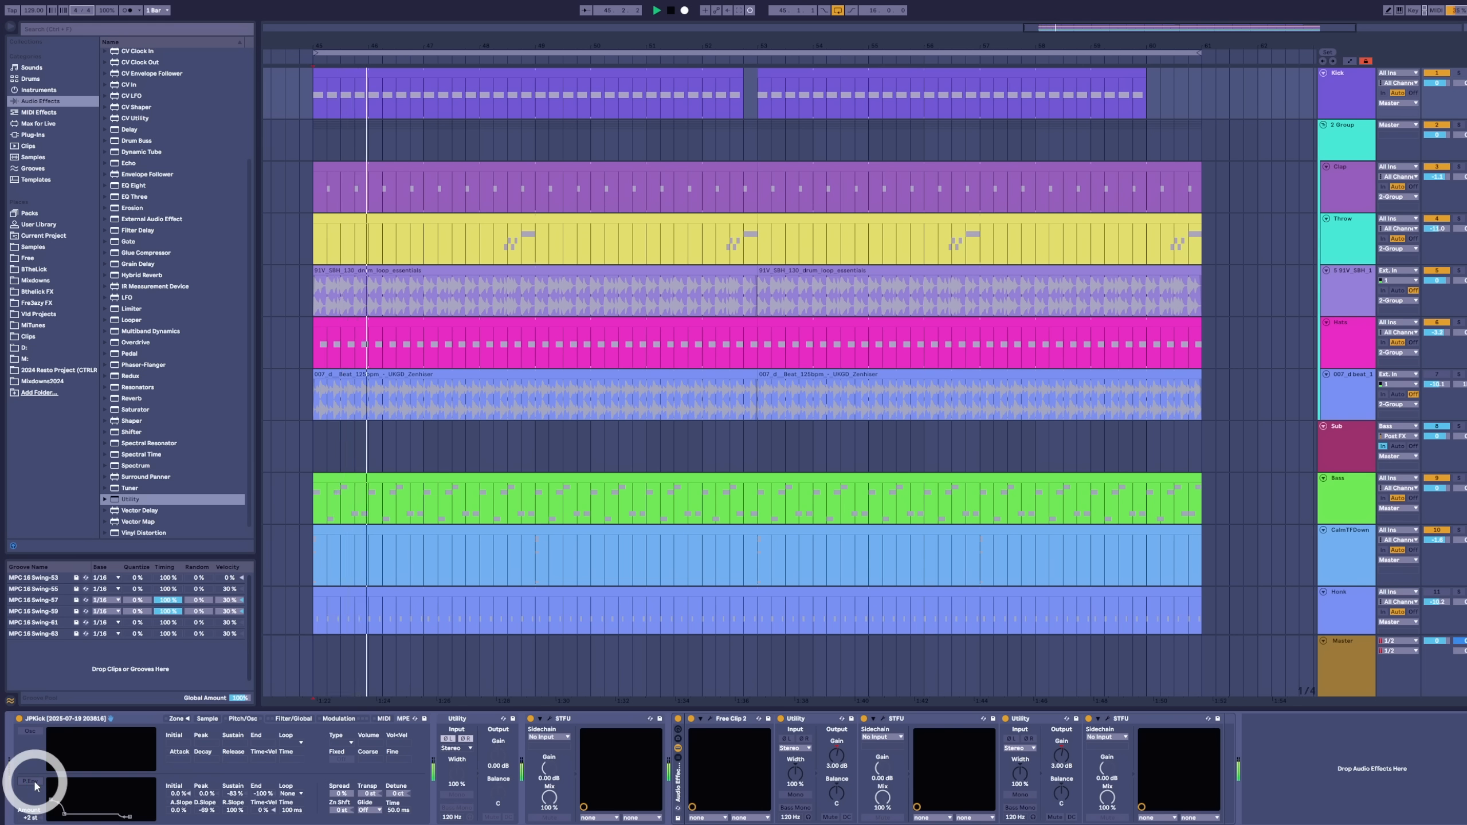
click(33, 783)
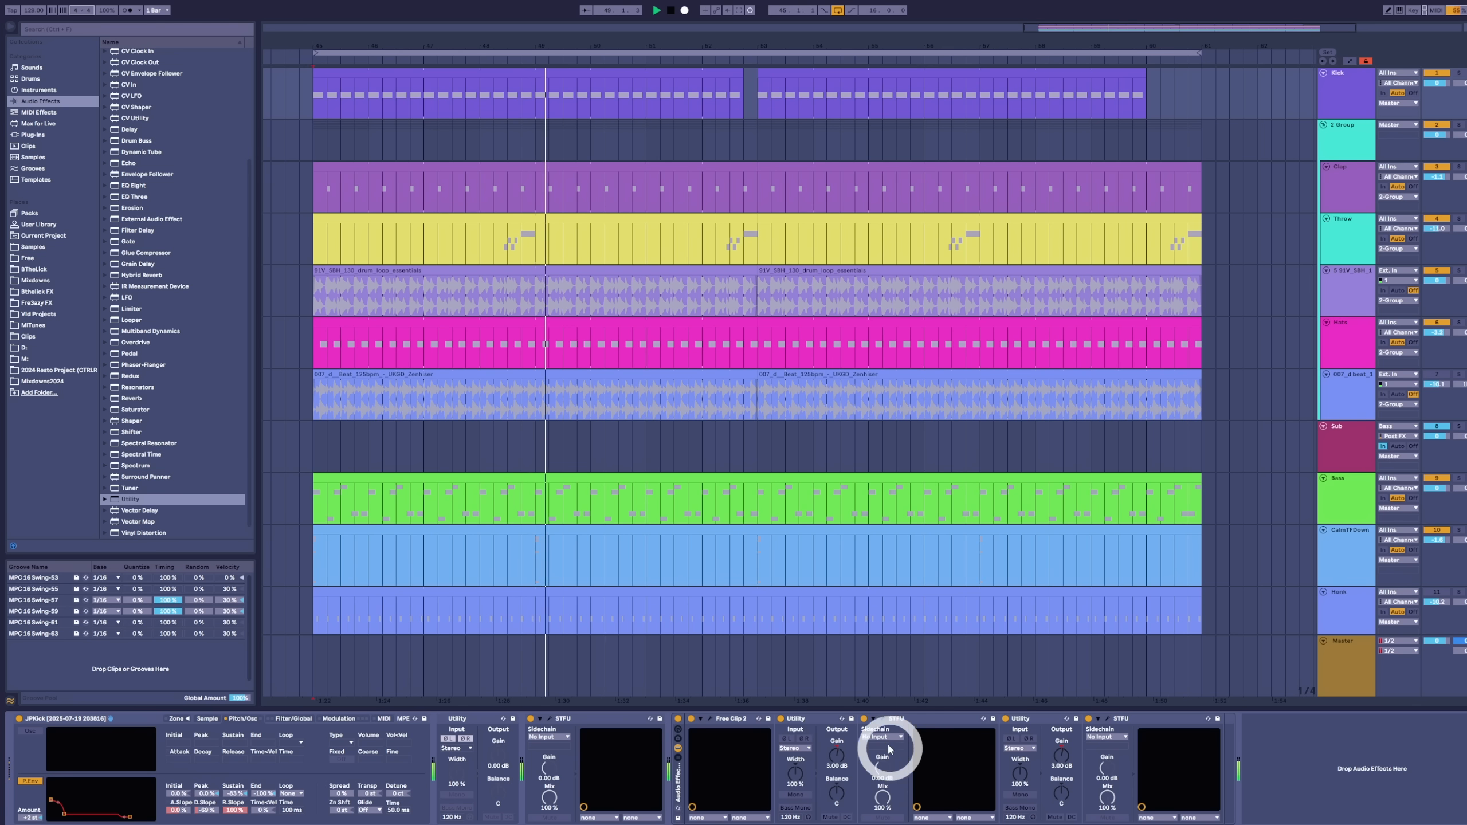
Step: Open the last two STFU devices on the kick and reshape the first one's volume envelope to fade the tail to zero just past the middle
click(882, 718)
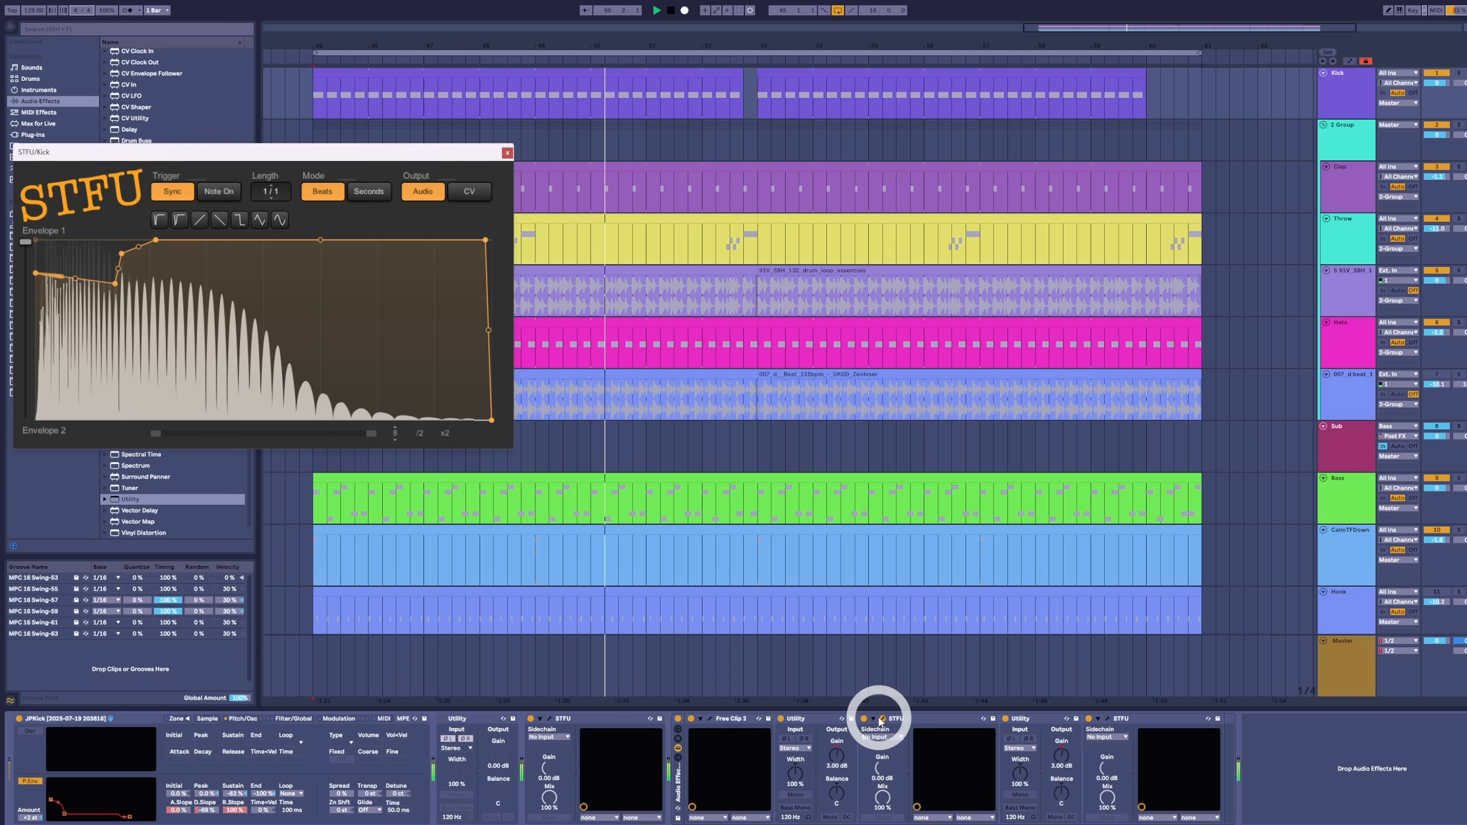
click(1106, 718)
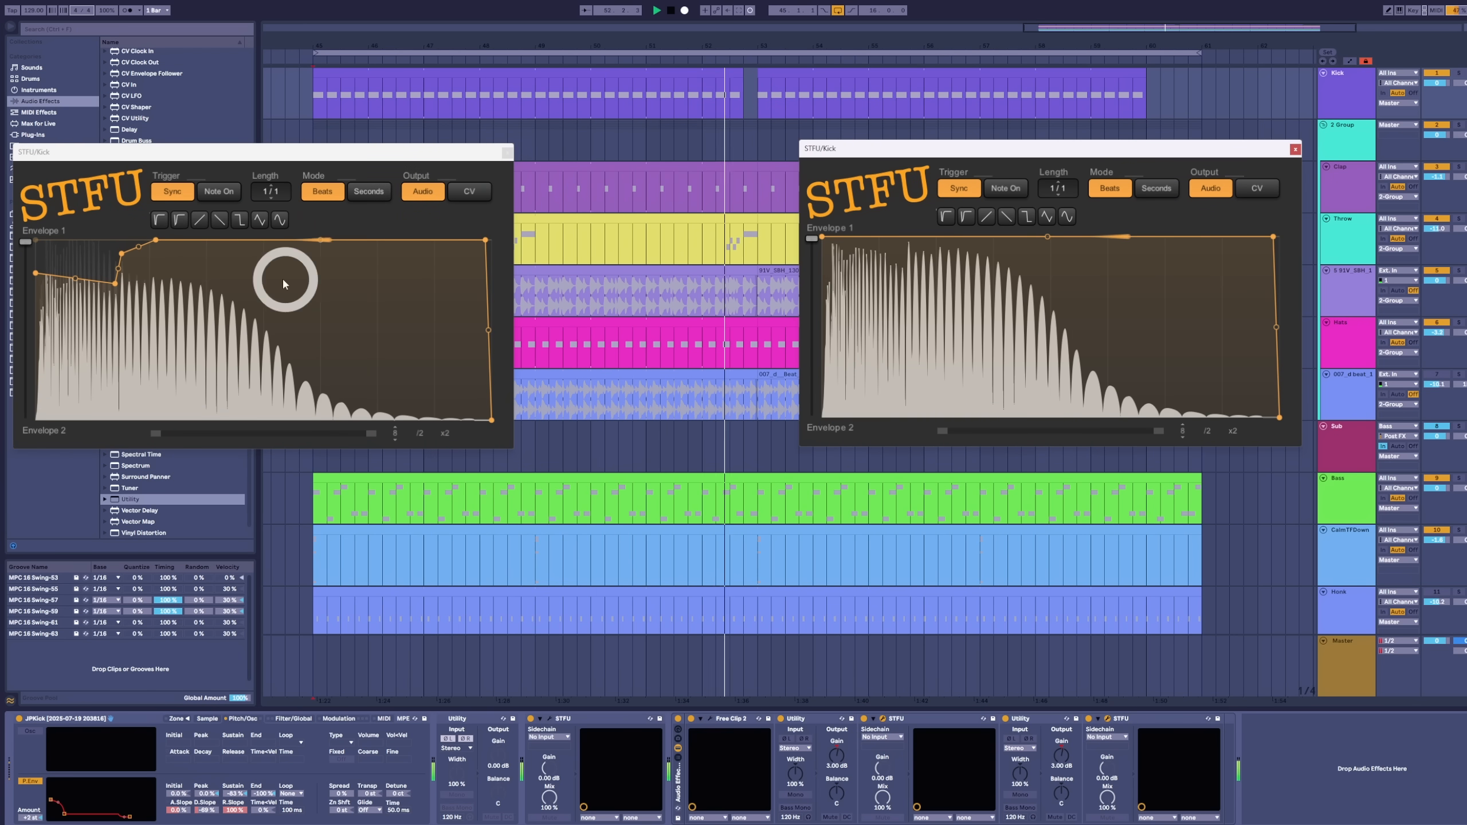
click(244, 249)
click(248, 241)
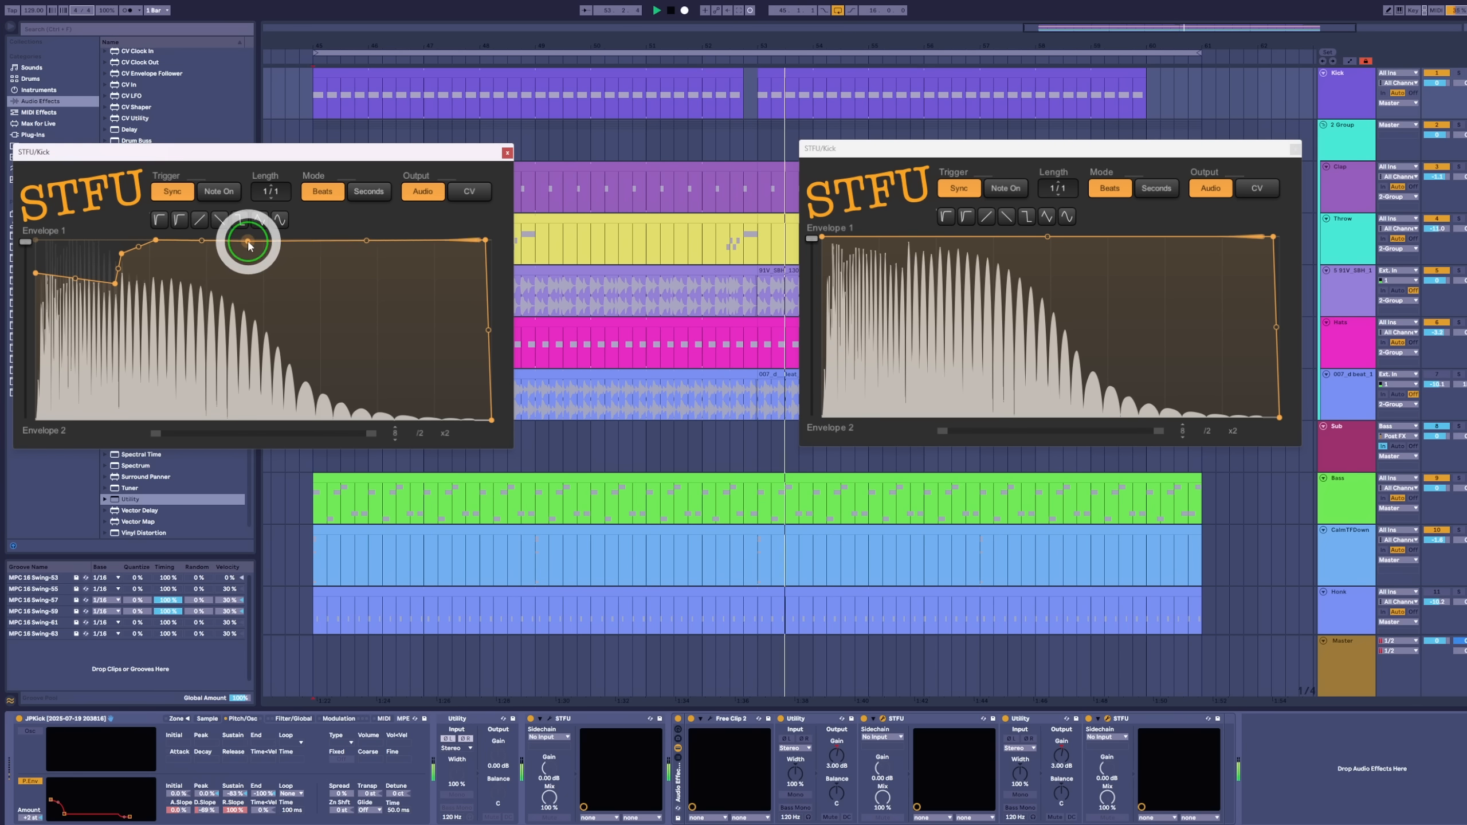
drag(271, 240, 295, 429)
double_click(484, 239)
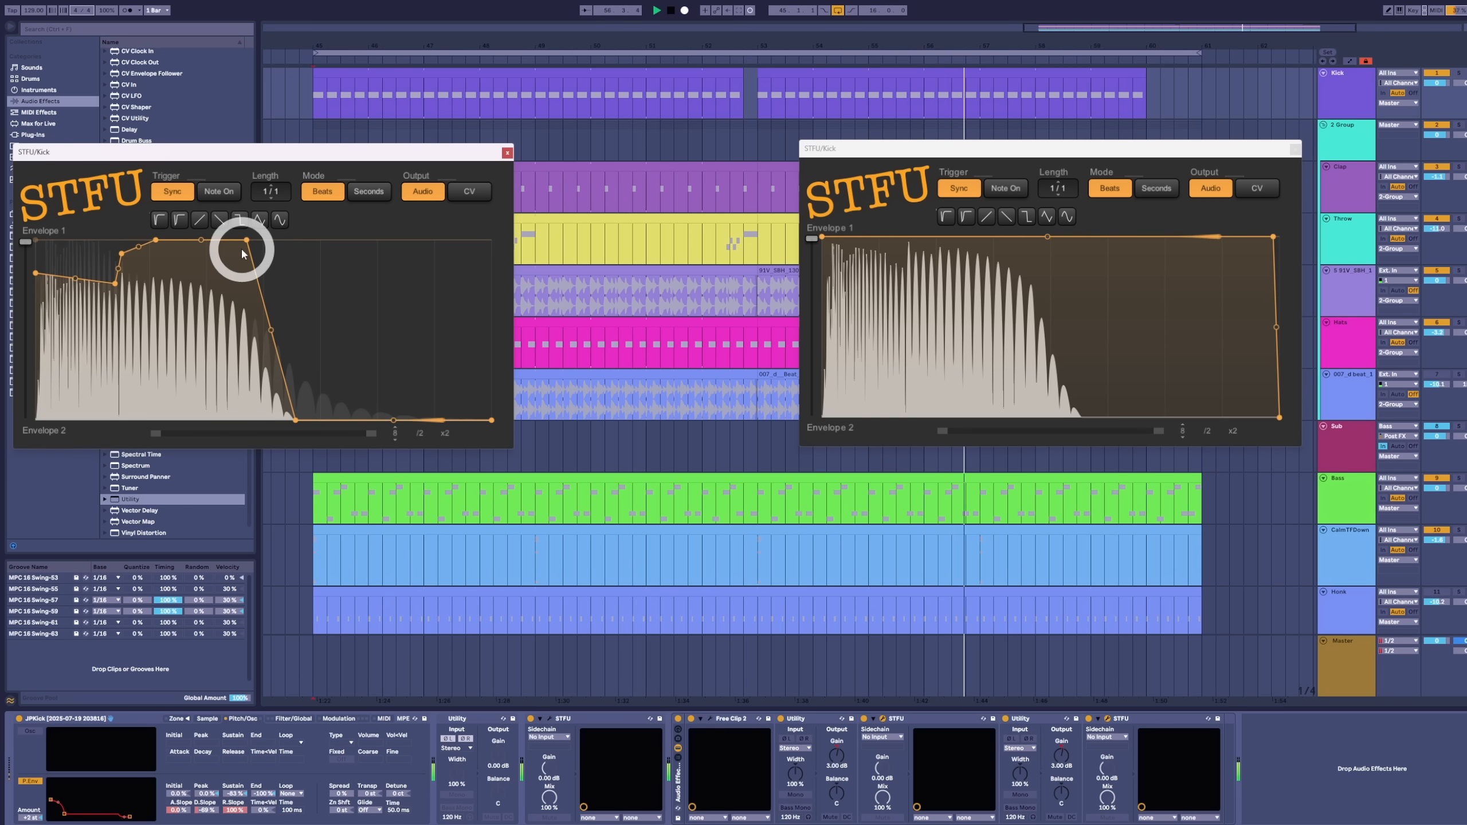
Step: Lower the envelope point before the fade to about three quarters height with a rounded curve leading into it, and close both STFU windows
drag(247, 240, 245, 283)
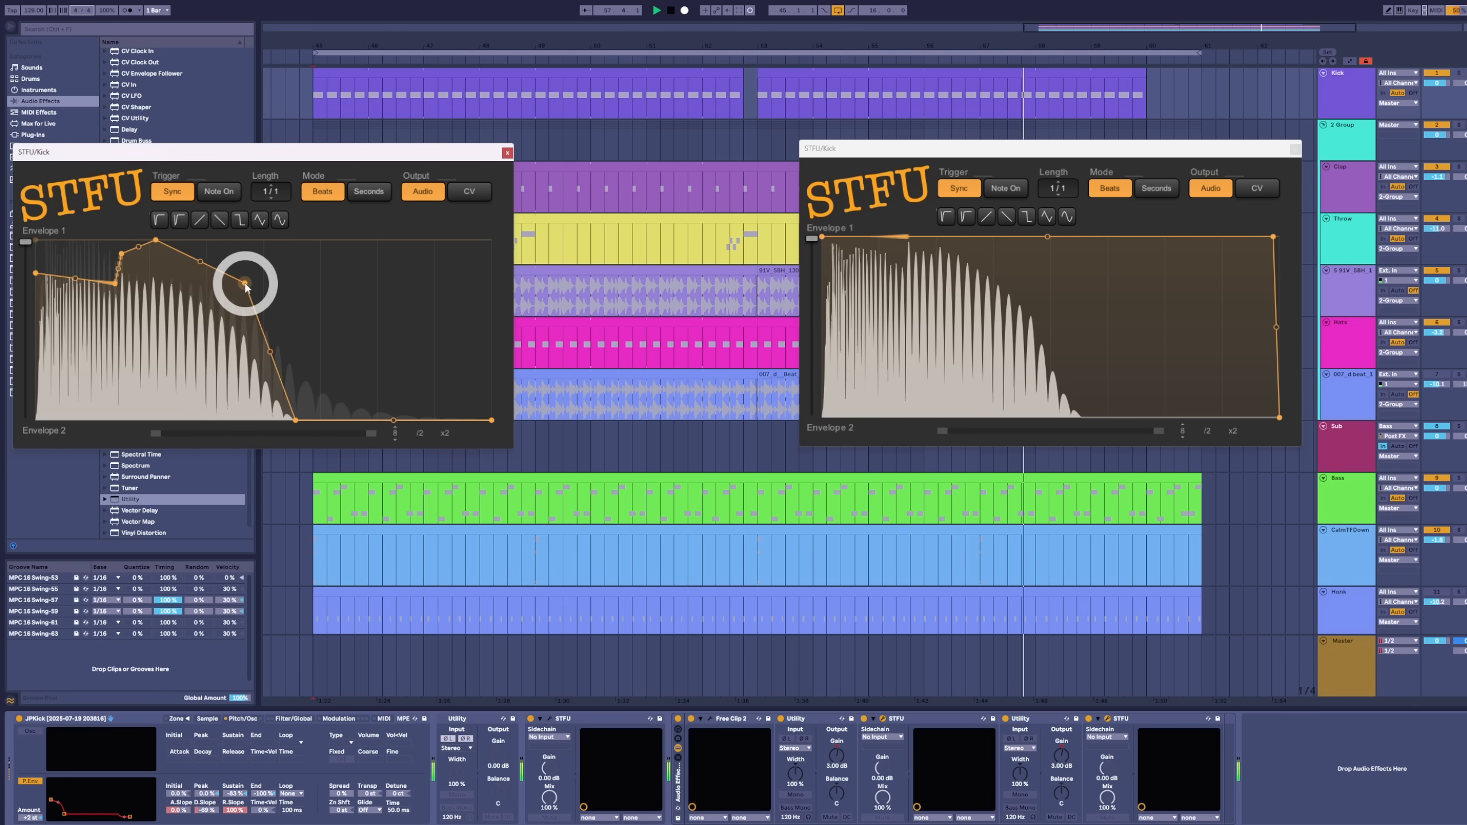
mouse_move(200, 269)
mouse_down()
mouse_move(202, 242)
mouse_move(198, 263)
mouse_up()
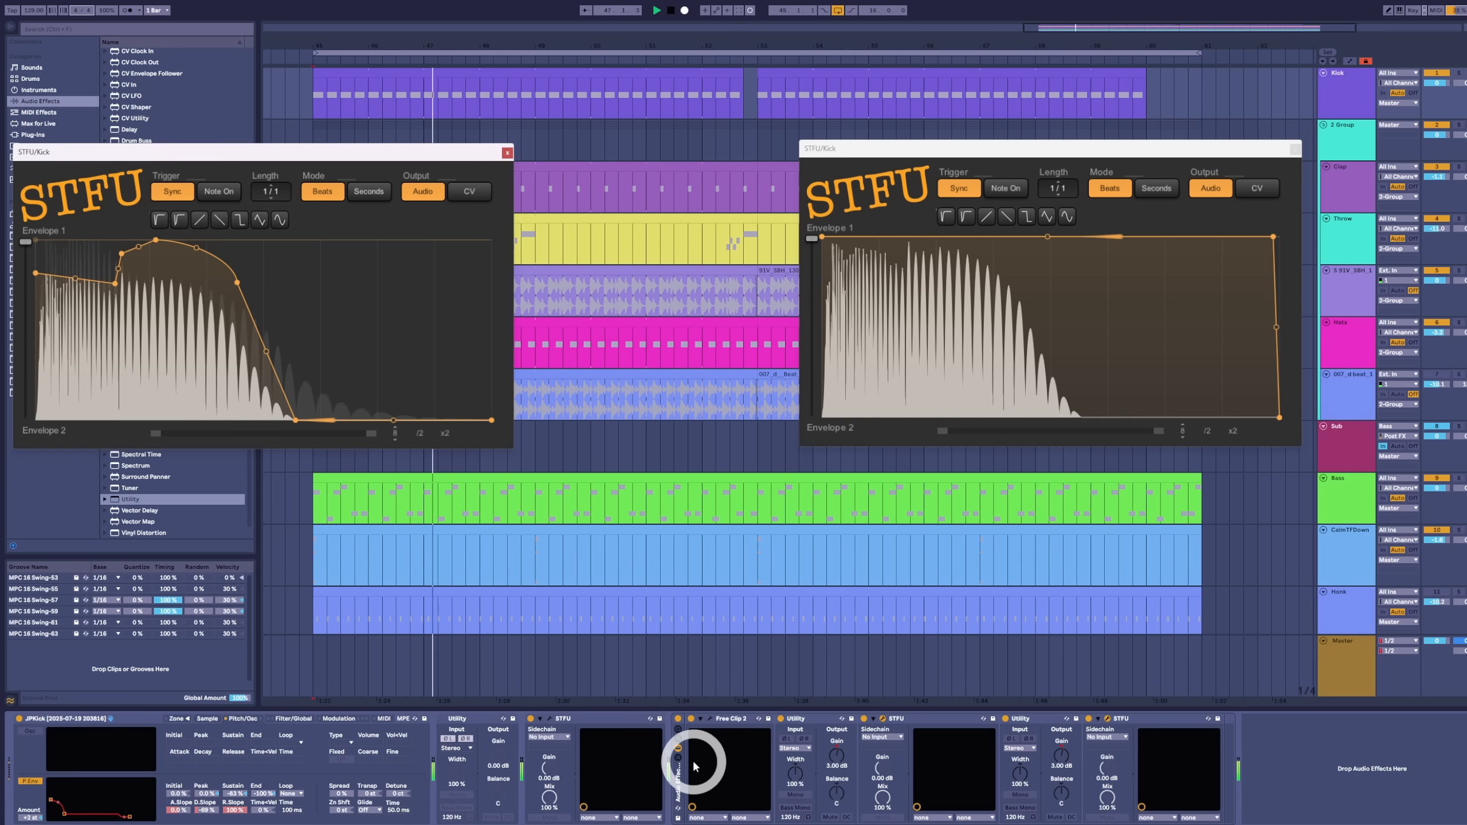
click(507, 153)
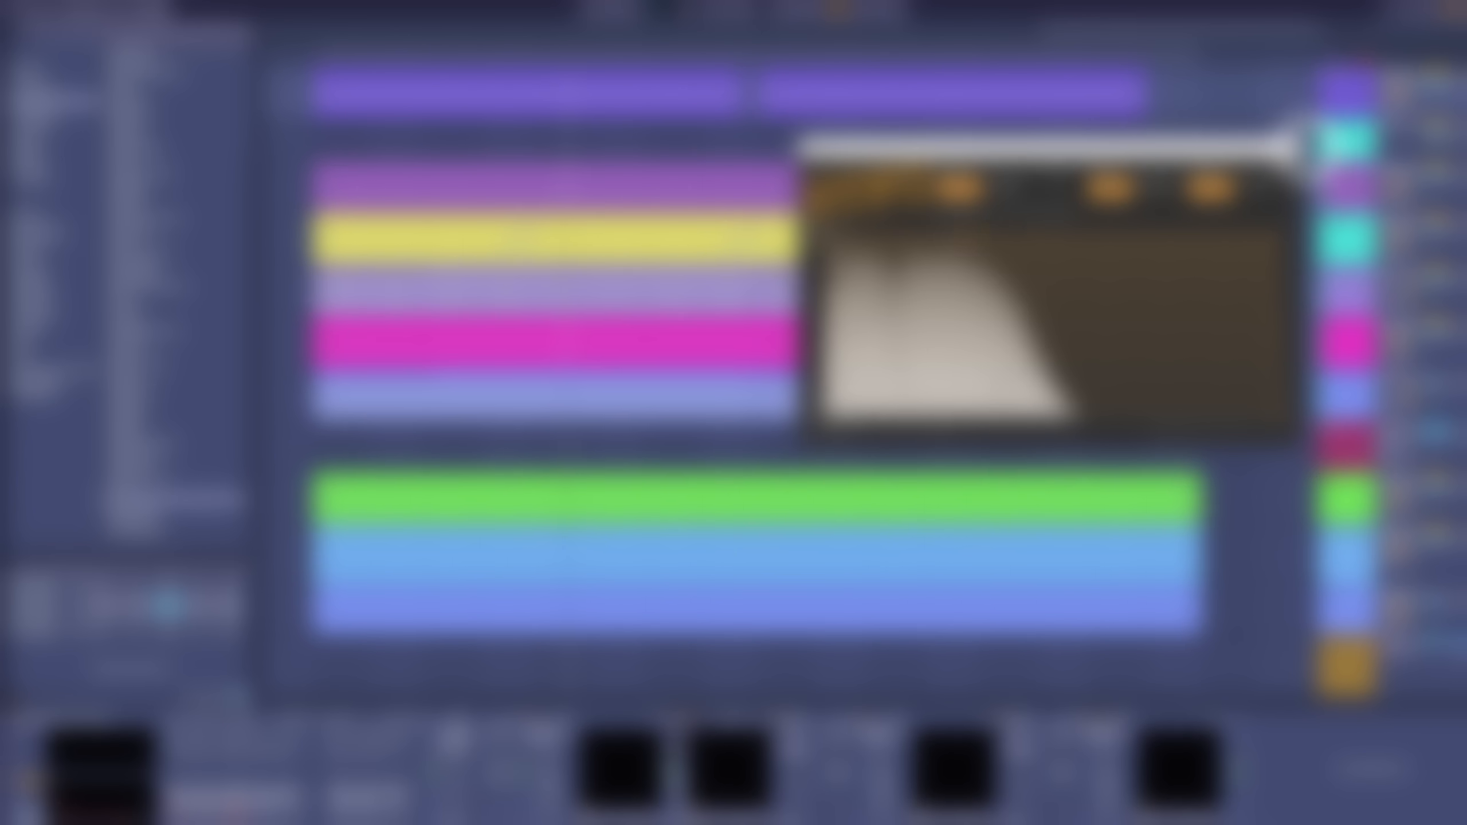
click(1294, 148)
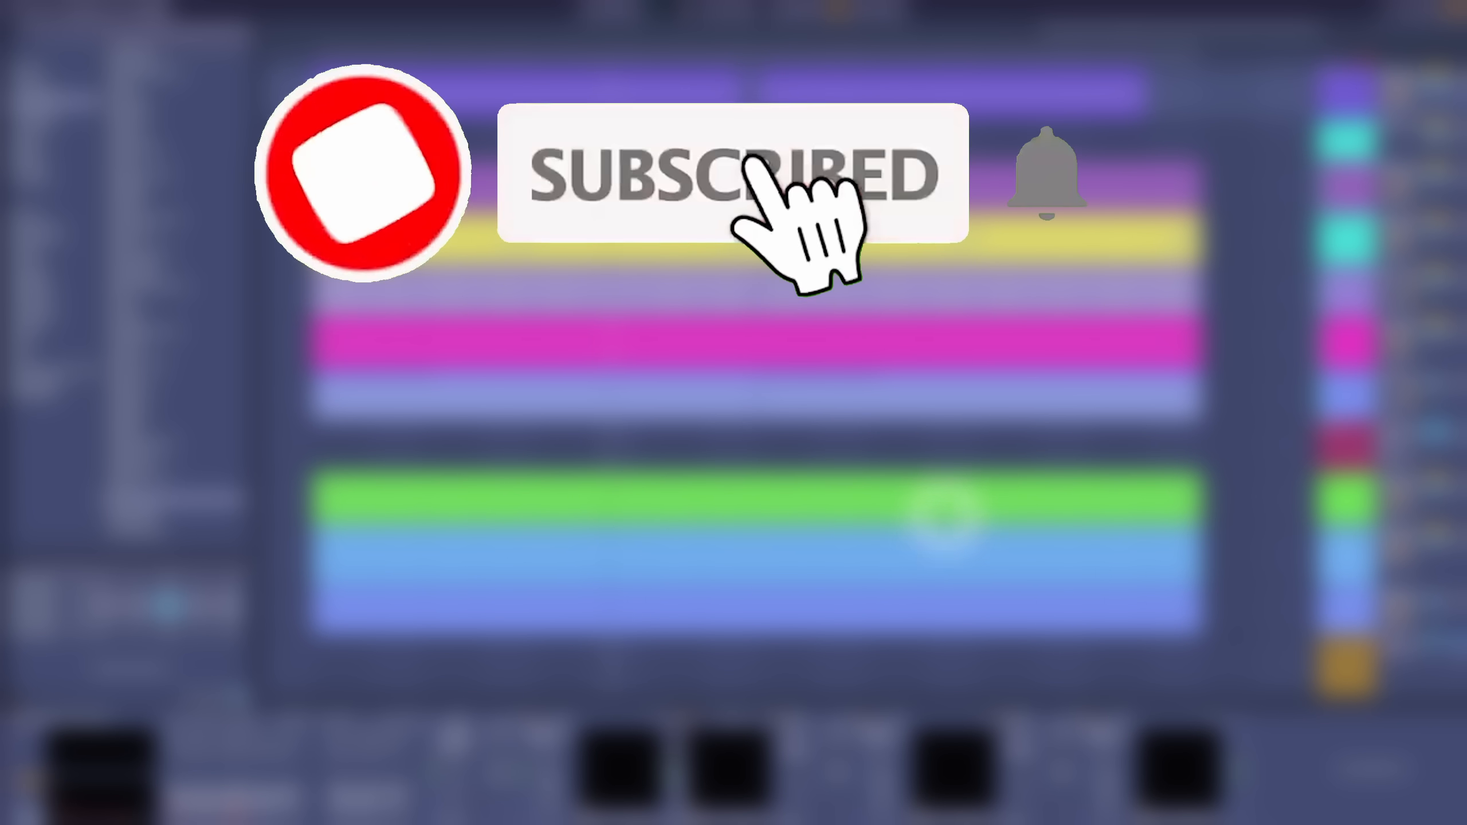